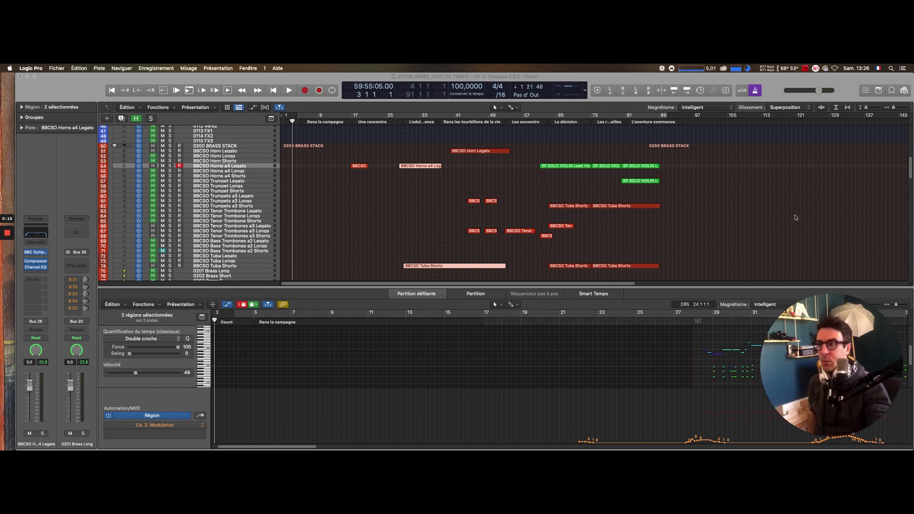
{"action": "scroll", "coordinate": [795, 217], "scroll_direction": "up", "scroll_amount": 15}
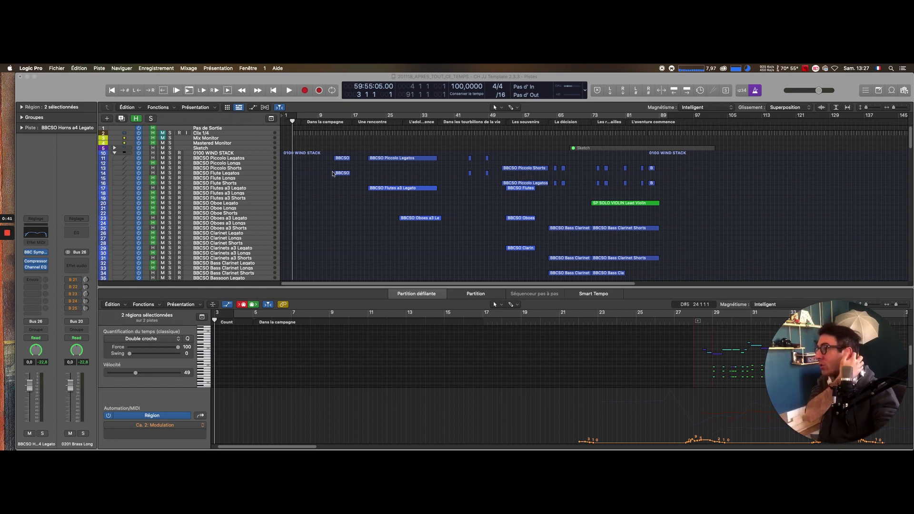
{"action": "scroll", "coordinate": [335, 167], "scroll_direction": "down", "scroll_amount": 1}
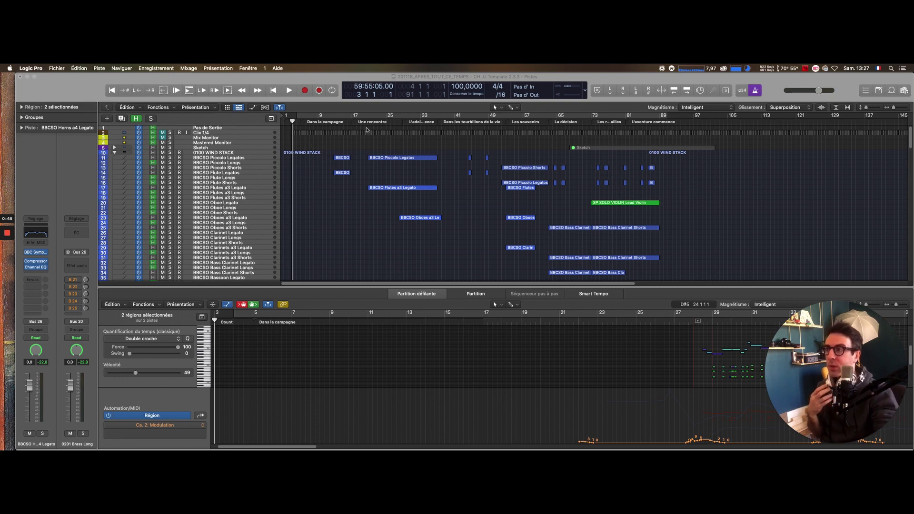
{"action": "scroll", "coordinate": [312, 149], "scroll_direction": "down", "scroll_amount": 10}
{"action": "scroll", "coordinate": [307, 133], "scroll_direction": "up", "scroll_amount": 10}
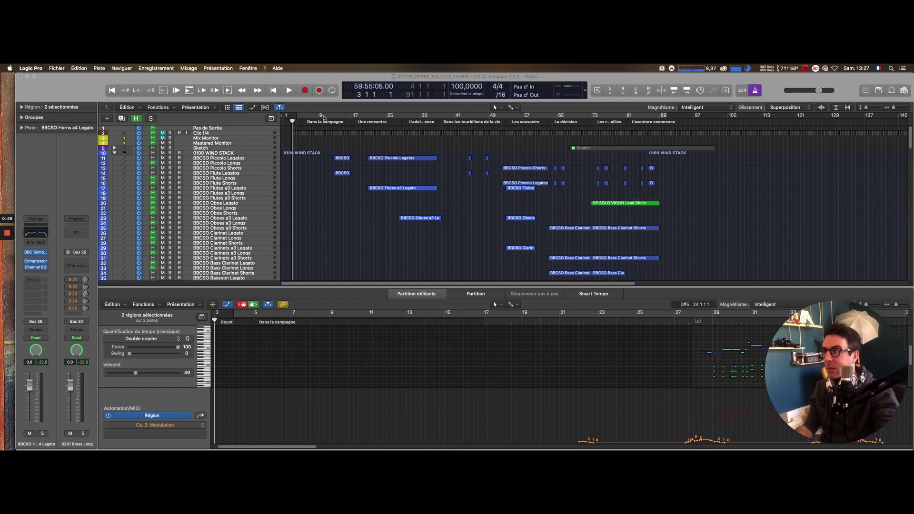
{"action": "scroll", "coordinate": [320, 128], "scroll_direction": "down", "scroll_amount": 1}
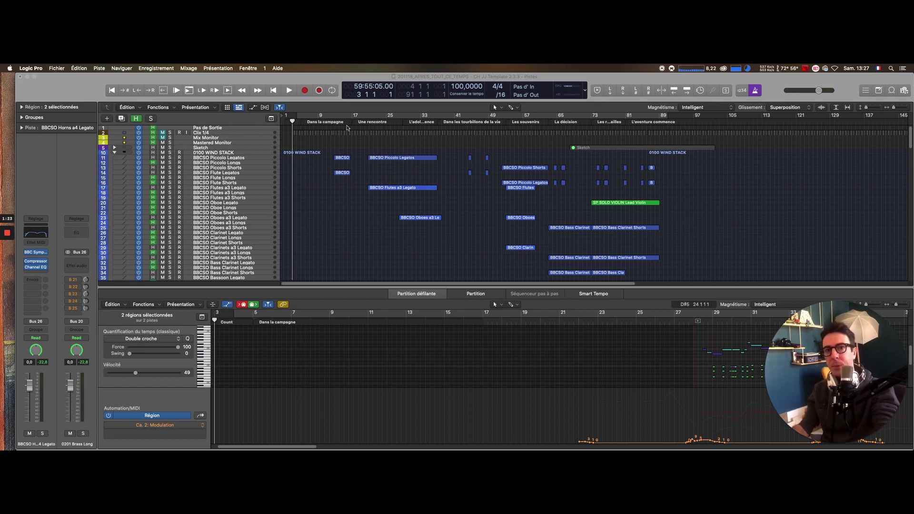
{"action": "scroll", "coordinate": [229, 176], "scroll_direction": "down", "scroll_amount": 10}
{"action": "scroll", "coordinate": [230, 176], "scroll_direction": "up", "scroll_amount": 10}
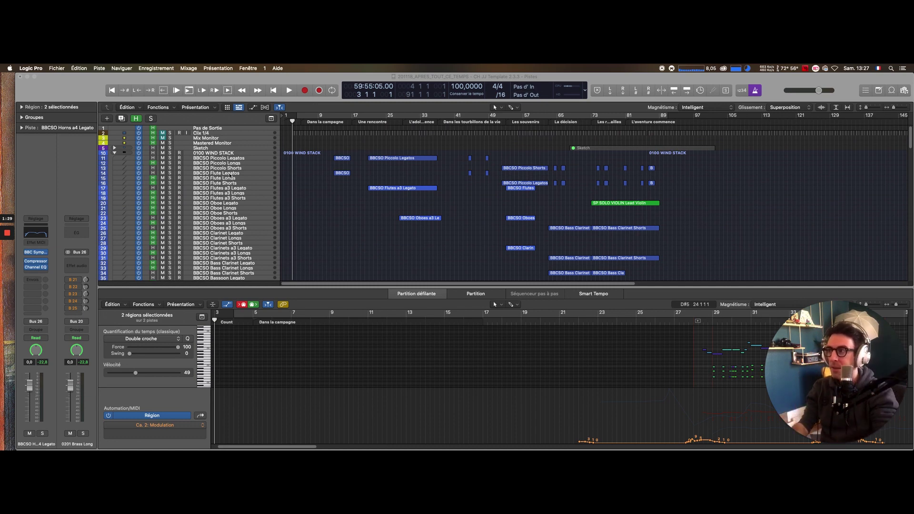
Step: Play the arrangement from bar 3 to about bar 29, turning off the metronome during playback
{"action": "left_click", "coordinate": [322, 75]}
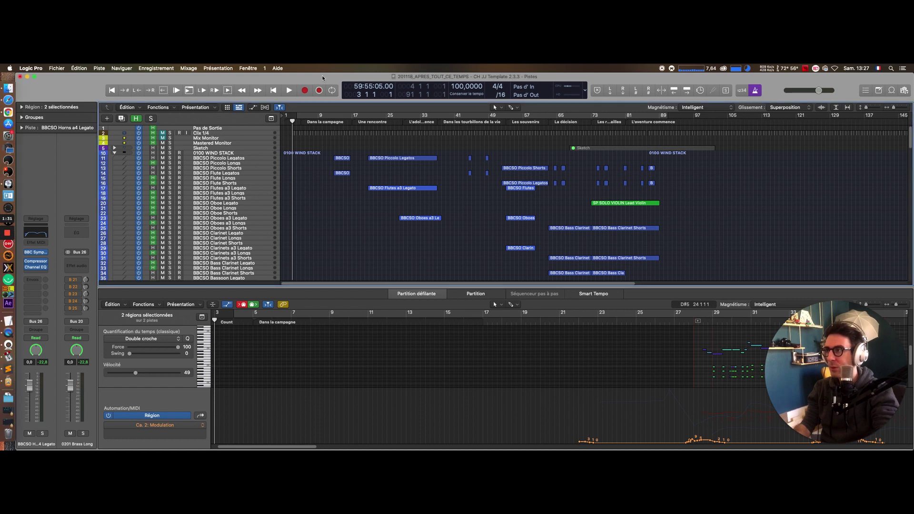
{"action": "key", "text": "space"}
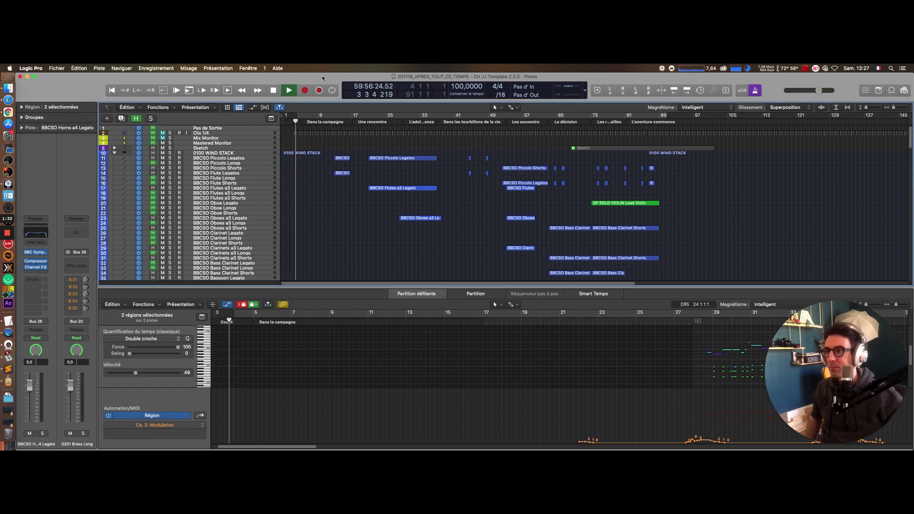
{"action": "left_click", "coordinate": [756, 91]}
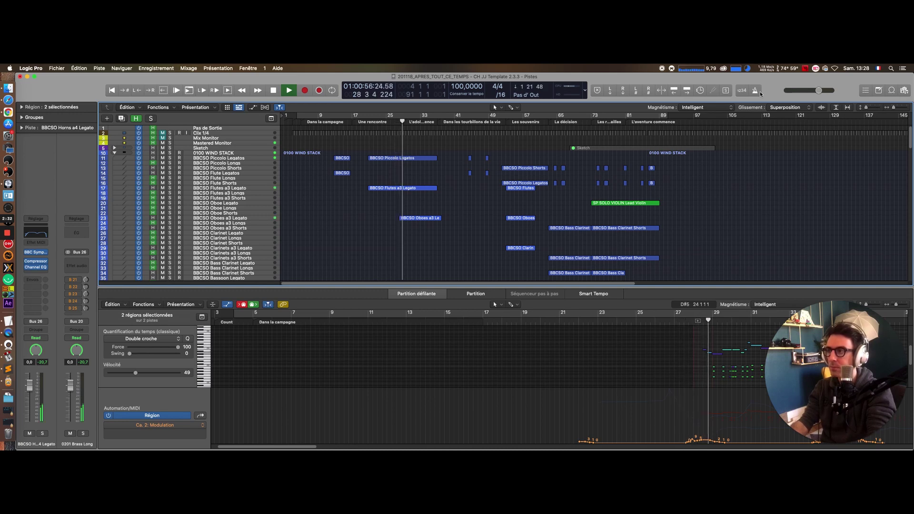
{"action": "key", "text": "space"}
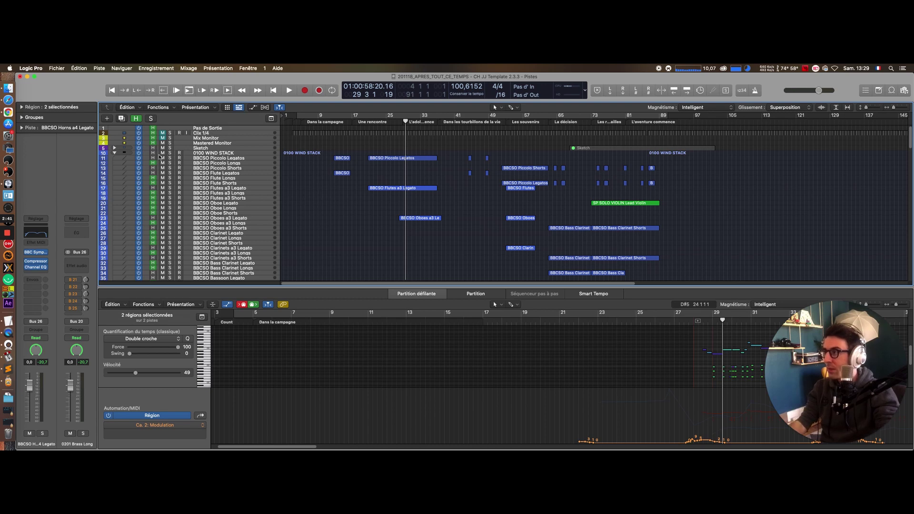
Step: Look inside the Sketch track stack, collapse it again, and solo the 0100 WIND STACK
{"action": "left_click", "coordinate": [114, 148]}
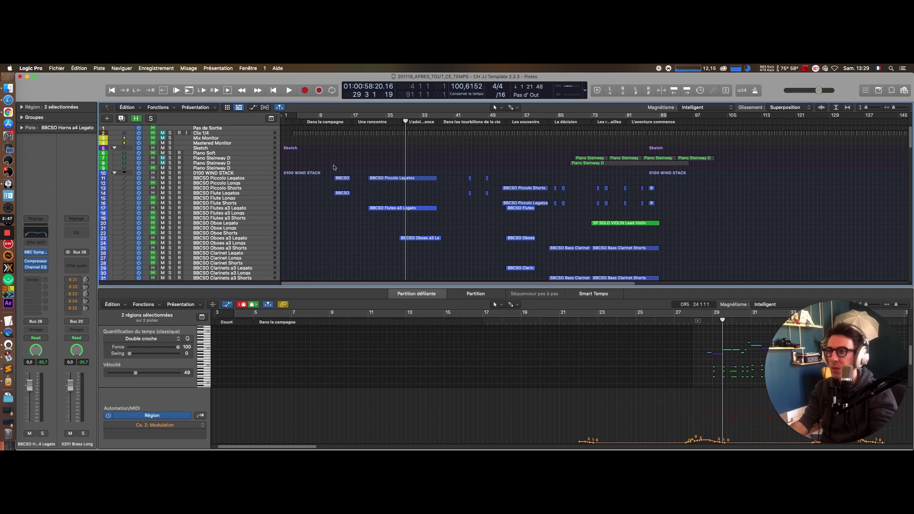
{"action": "left_click", "coordinate": [114, 148]}
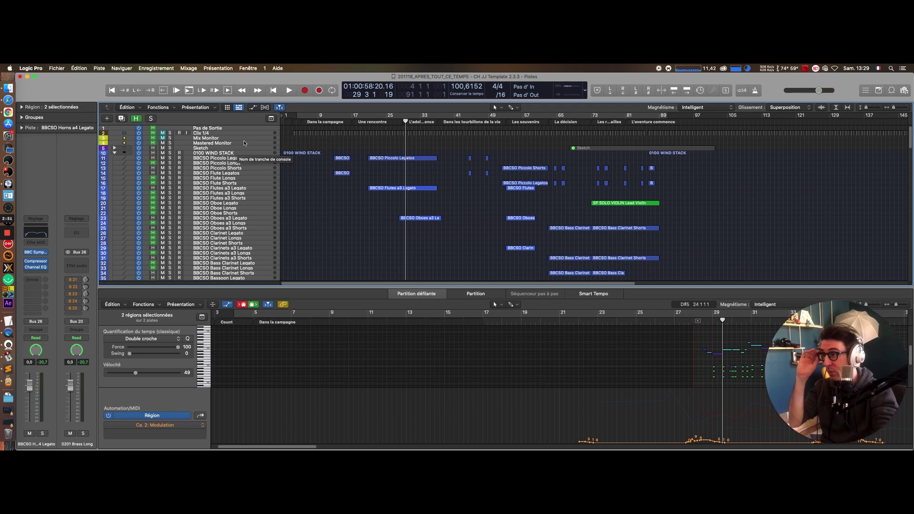
{"action": "left_click", "coordinate": [170, 153]}
Step: Examine the tracks in the wind, brass and keys stacks to see how the orchestral template is organised
{"action": "scroll", "coordinate": [245, 173], "scroll_direction": "down", "scroll_amount": 10}
{"action": "scroll", "coordinate": [257, 179], "scroll_direction": "up", "scroll_amount": 10}
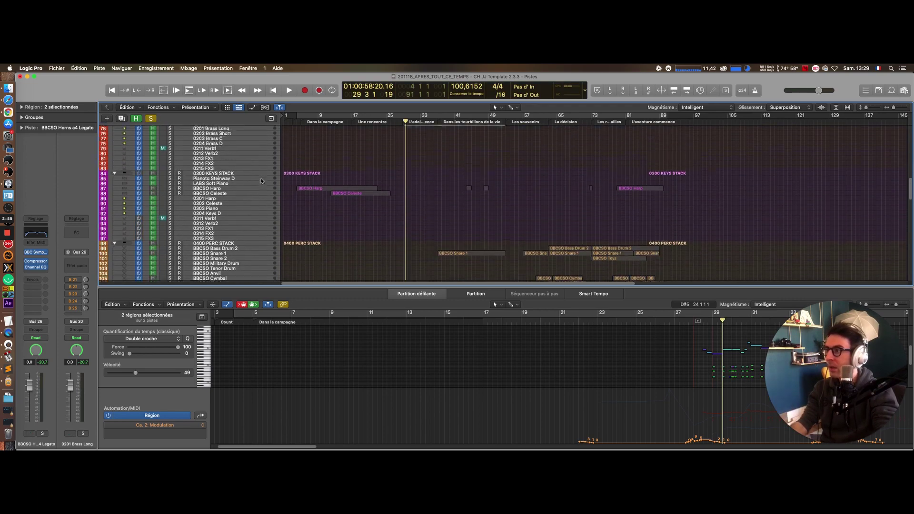
{"action": "scroll", "coordinate": [260, 181], "scroll_direction": "down", "scroll_amount": 8}
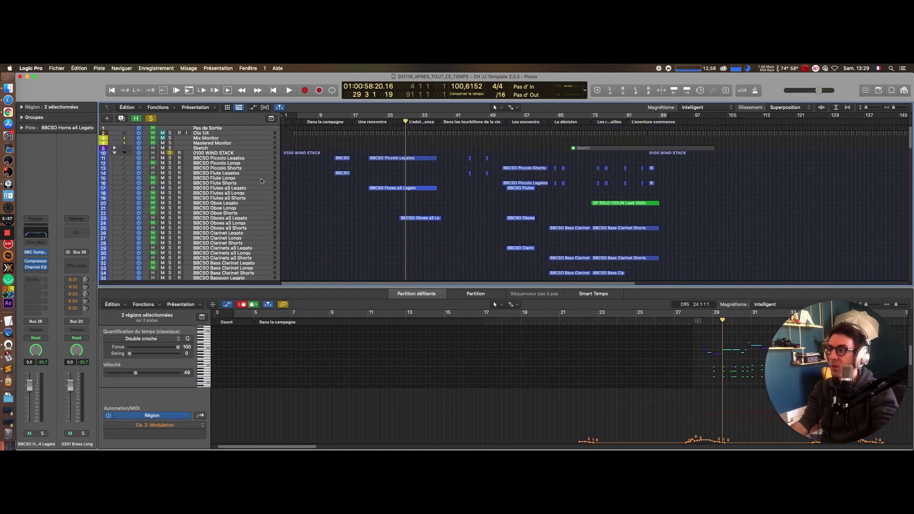
{"action": "scroll", "coordinate": [261, 185], "scroll_direction": "down", "scroll_amount": 20}
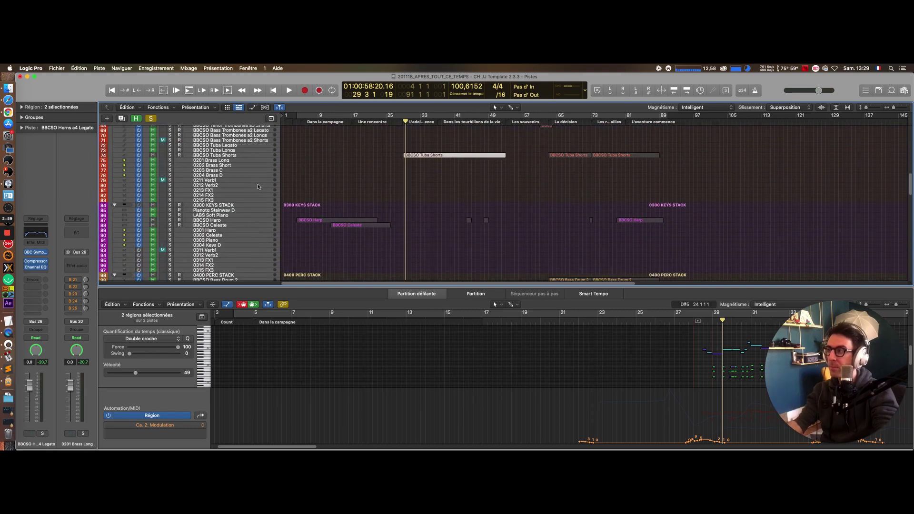
{"action": "scroll", "coordinate": [258, 185], "scroll_direction": "up", "scroll_amount": 20}
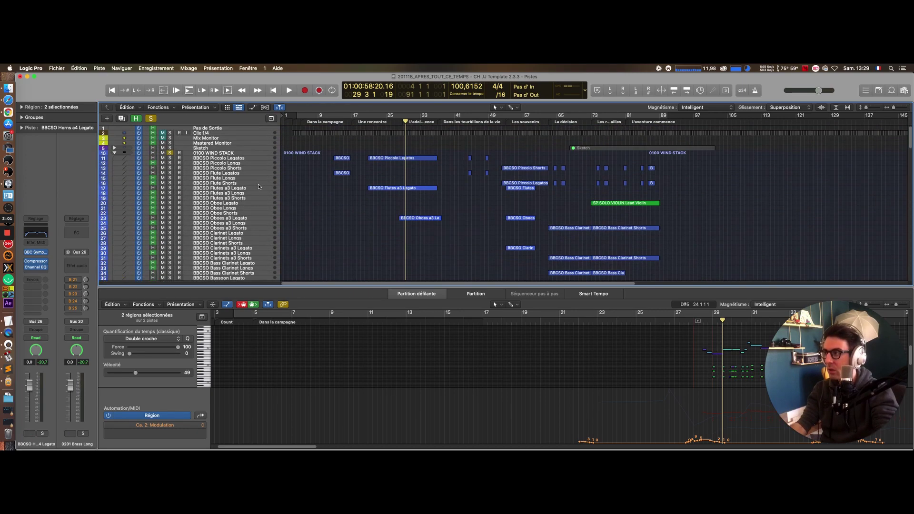
{"action": "scroll", "coordinate": [243, 179], "scroll_direction": "down", "scroll_amount": 13}
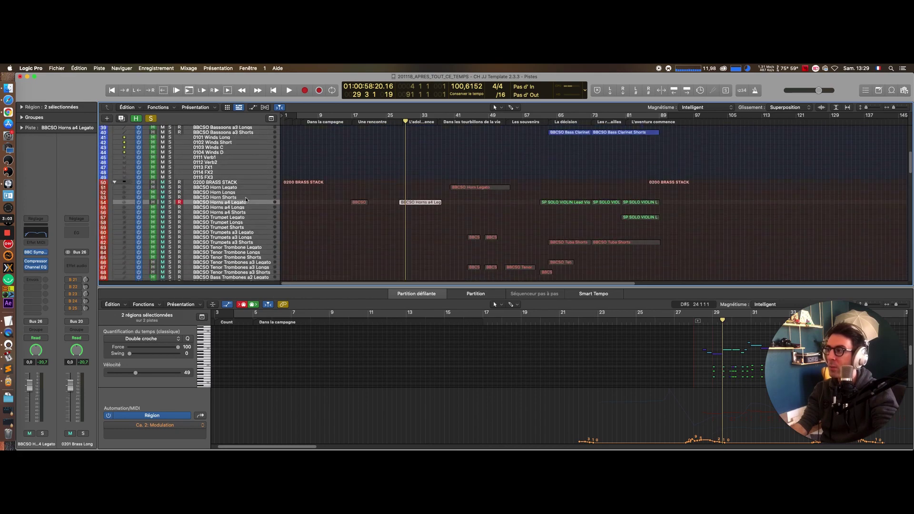
{"action": "scroll", "coordinate": [257, 231], "scroll_direction": "down", "scroll_amount": 16}
{"action": "scroll", "coordinate": [257, 194], "scroll_direction": "up", "scroll_amount": 5}
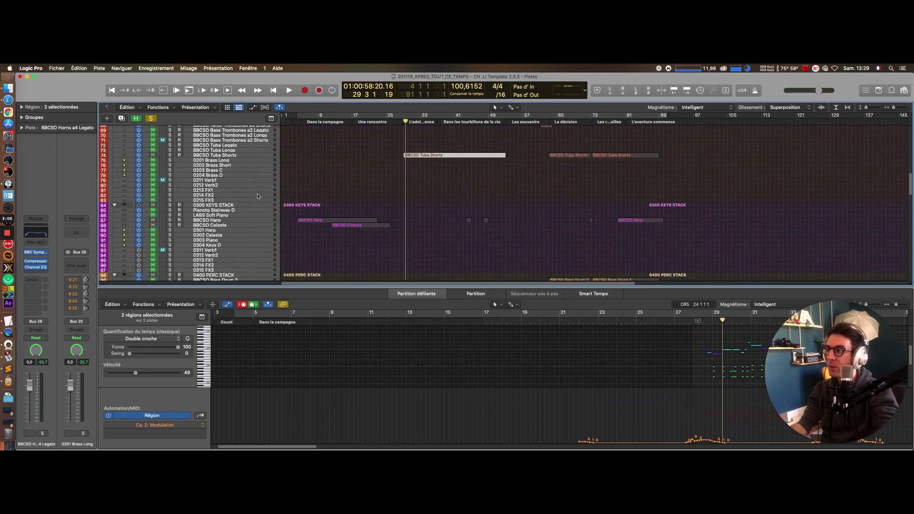
{"action": "scroll", "coordinate": [240, 161], "scroll_direction": "up", "scroll_amount": 3}
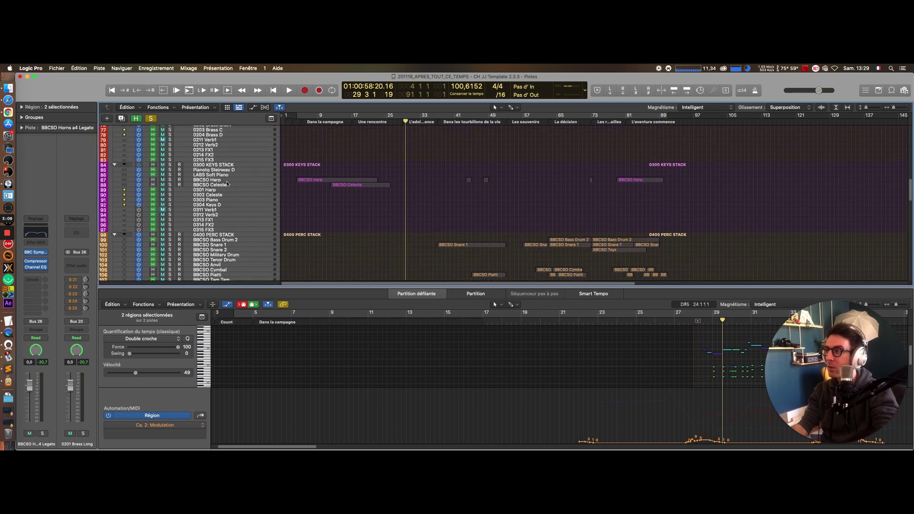
{"action": "scroll", "coordinate": [221, 179], "scroll_direction": "down", "scroll_amount": 2}
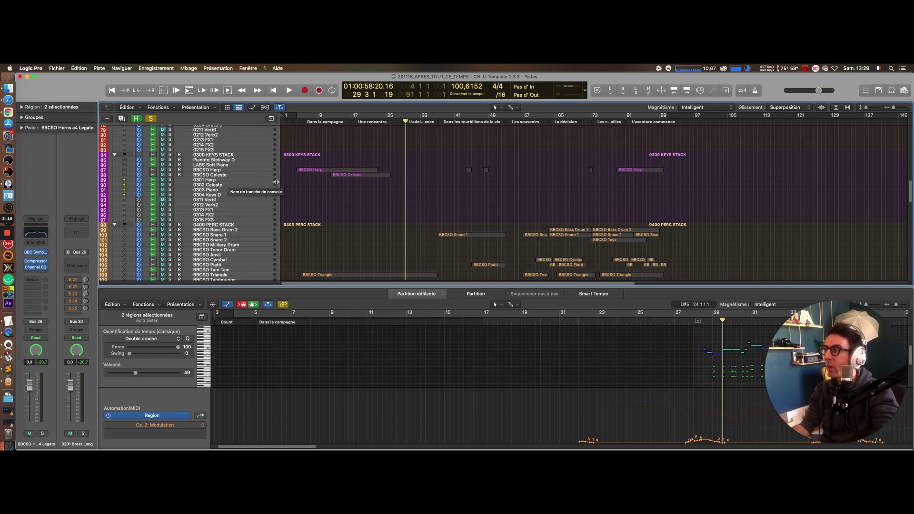
Step: Examine the tracks in the percussion, string, voices and misc stacks, and return to the wind stack
{"action": "scroll", "coordinate": [252, 206], "scroll_direction": "down", "scroll_amount": 10}
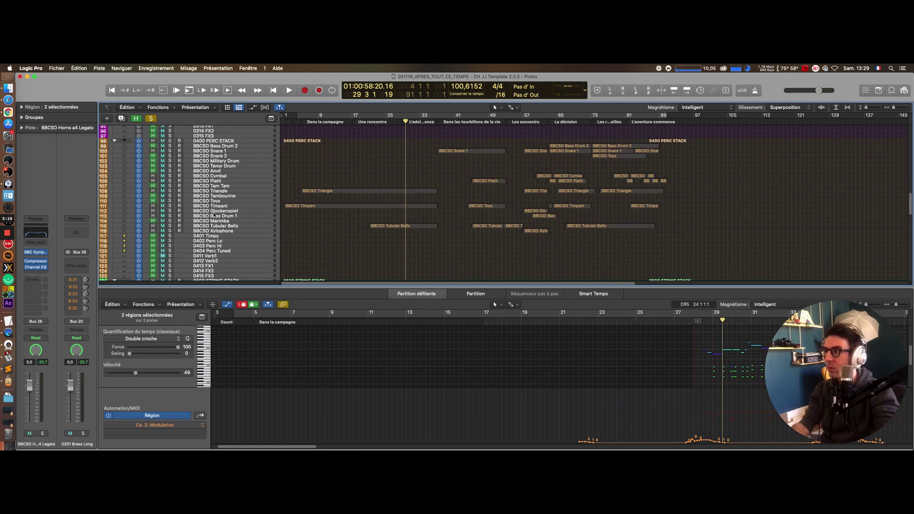
{"action": "scroll", "coordinate": [218, 210], "scroll_direction": "up", "scroll_amount": 3}
{"action": "scroll", "coordinate": [217, 222], "scroll_direction": "up", "scroll_amount": 1}
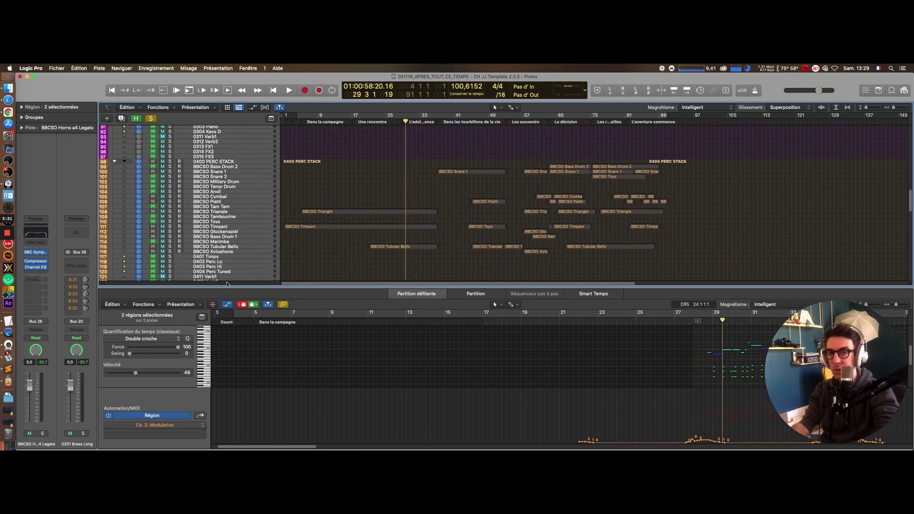
{"action": "scroll", "coordinate": [235, 247], "scroll_direction": "down", "scroll_amount": 15}
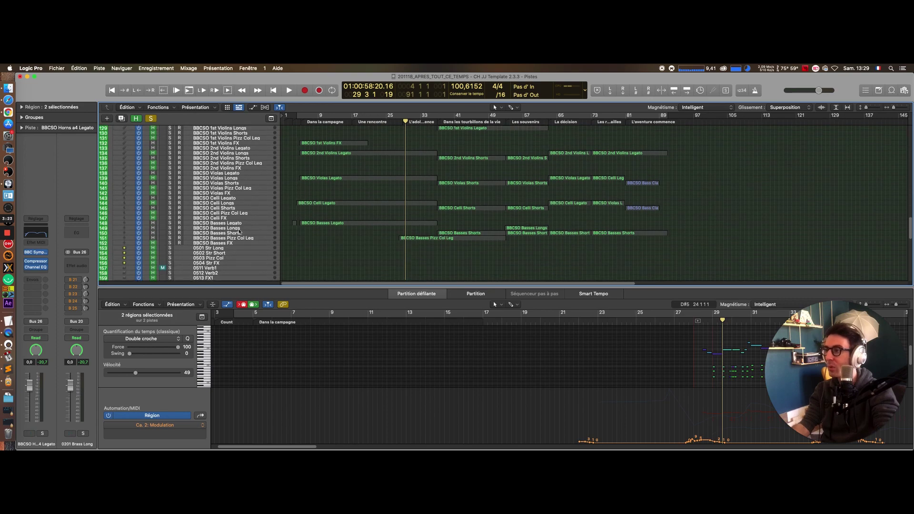
{"action": "scroll", "coordinate": [239, 232], "scroll_direction": "up", "scroll_amount": 7}
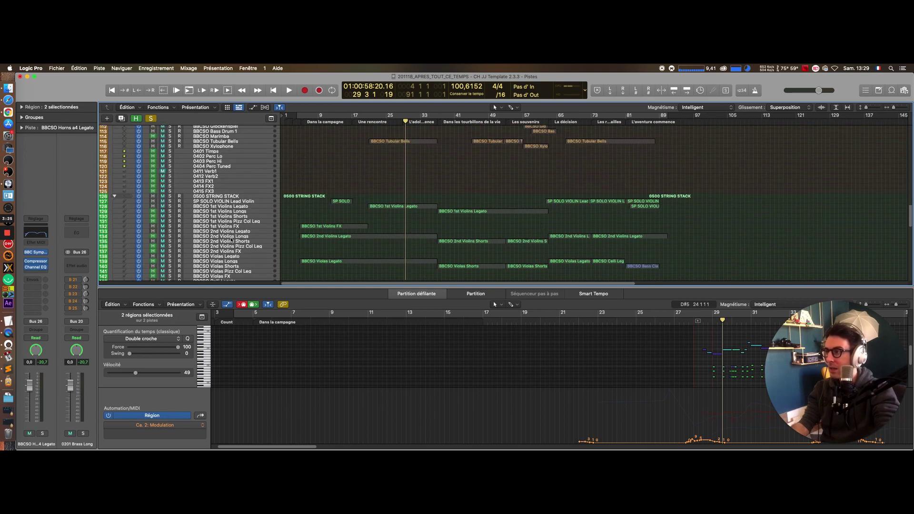
{"action": "scroll", "coordinate": [231, 240], "scroll_direction": "down", "scroll_amount": 12}
{"action": "scroll", "coordinate": [232, 239], "scroll_direction": "down", "scroll_amount": 5}
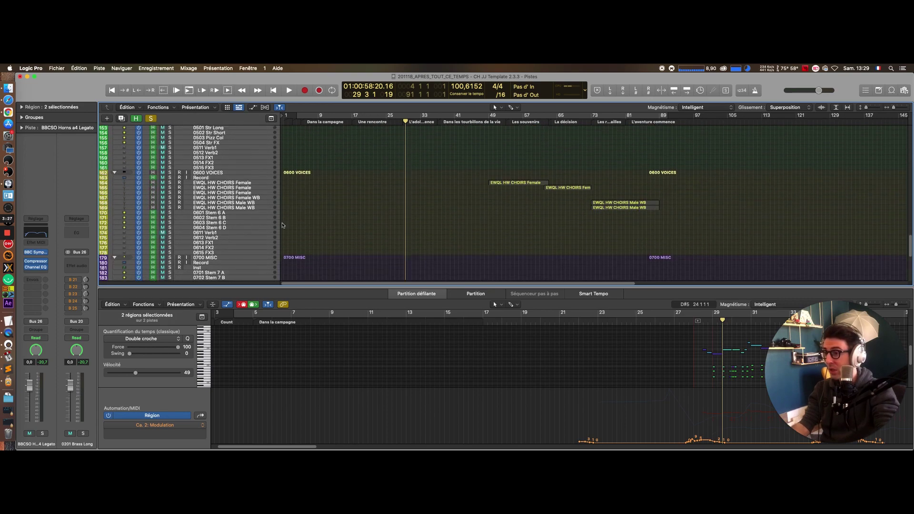
{"action": "scroll", "coordinate": [260, 229], "scroll_direction": "down", "scroll_amount": 9}
{"action": "scroll", "coordinate": [260, 230], "scroll_direction": "up", "scroll_amount": 20}
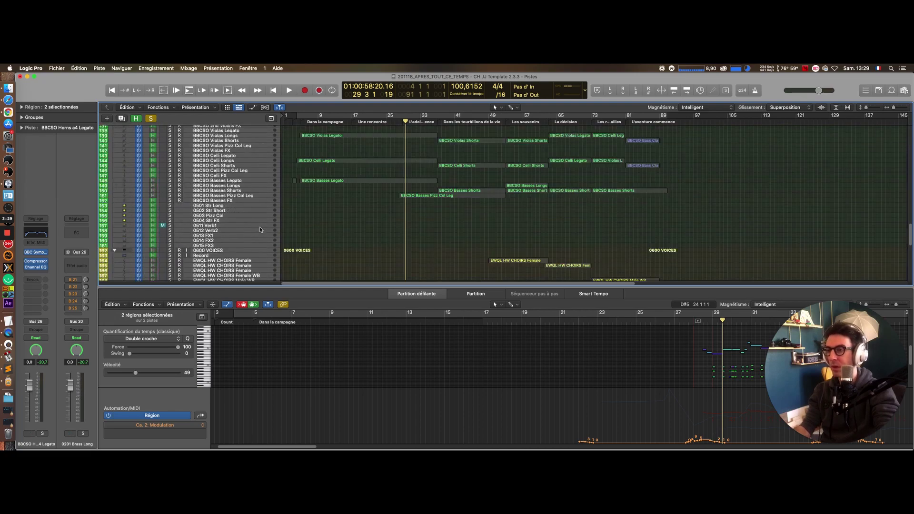
{"action": "scroll", "coordinate": [301, 192], "scroll_direction": "up", "scroll_amount": 15}
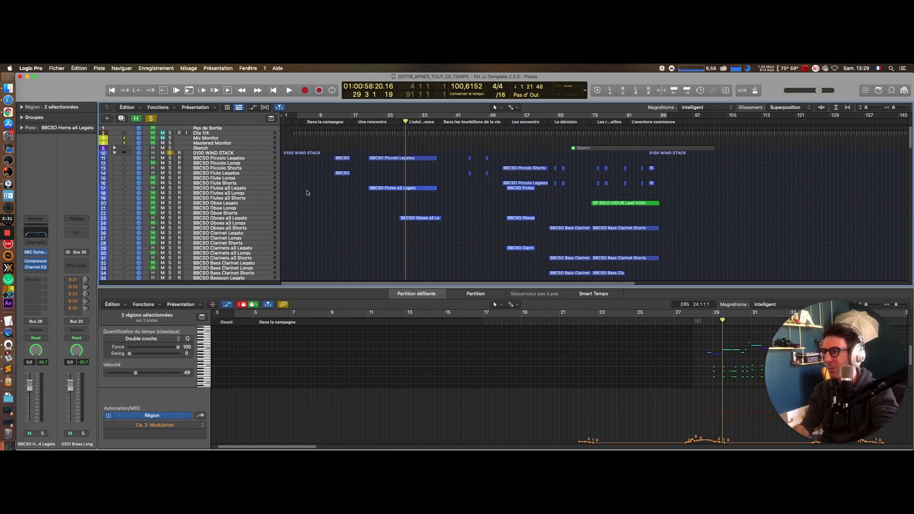
Step: Place the playhead at bar 12, just before the first piccolo and flute regions
{"action": "left_click", "coordinate": [331, 128]}
{"action": "left_click", "coordinate": [331, 122]}
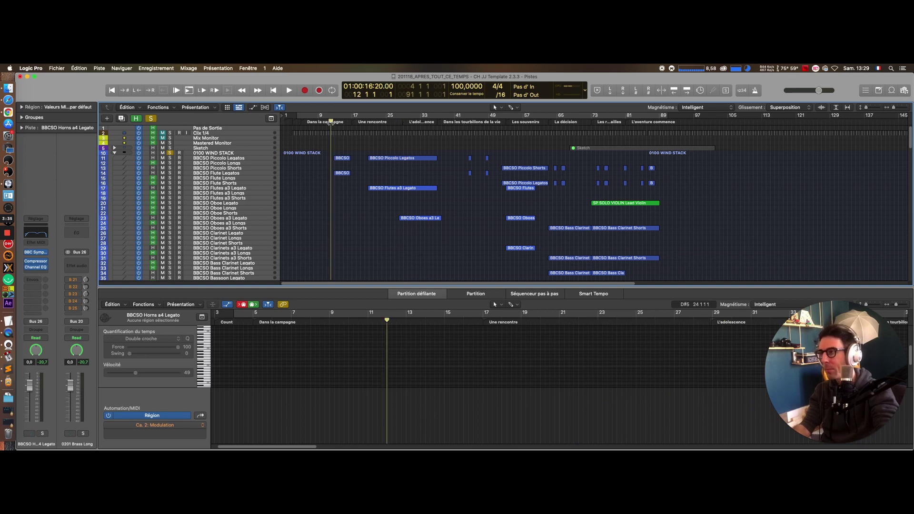
{"action": "scroll", "coordinate": [348, 177], "scroll_direction": "down", "scroll_amount": 8}
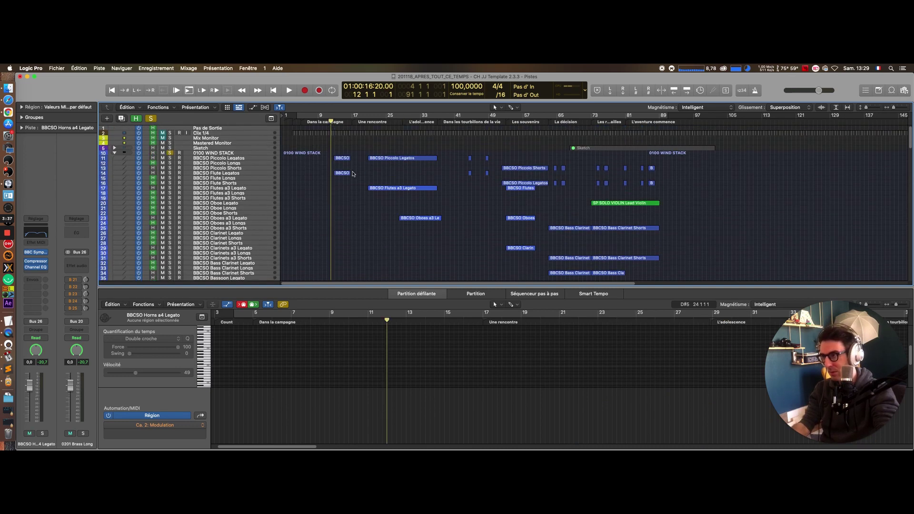
{"action": "scroll", "coordinate": [360, 199], "scroll_direction": "up", "scroll_amount": 8}
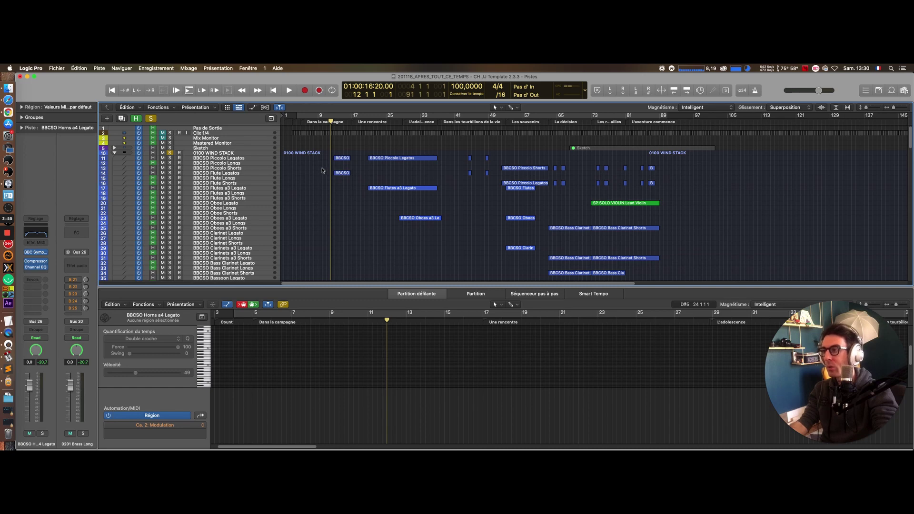
Step: Inspect the notes of the early Flute Legatos region, the Flutes a3 Legato region and the Oboes a3 Legato track in turn
{"action": "left_click", "coordinate": [342, 172]}
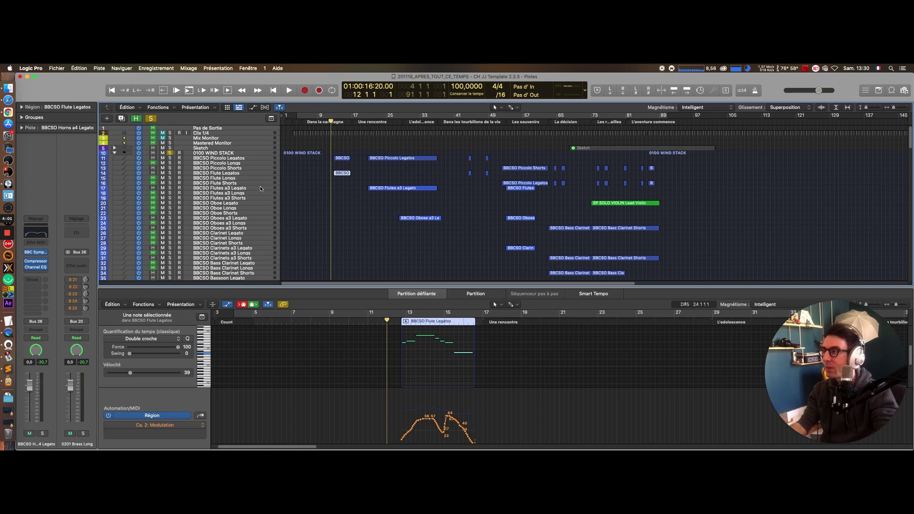
{"action": "left_click", "coordinate": [250, 190]}
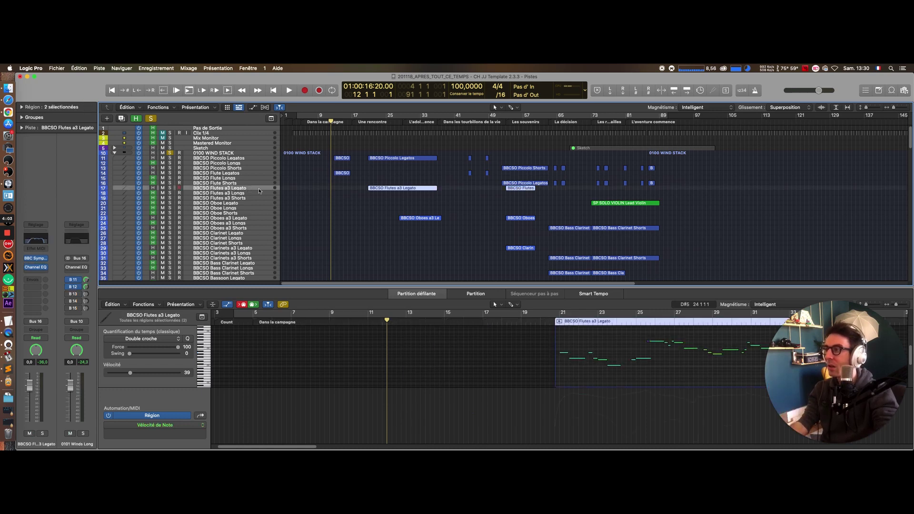
{"action": "left_click", "coordinate": [391, 189]}
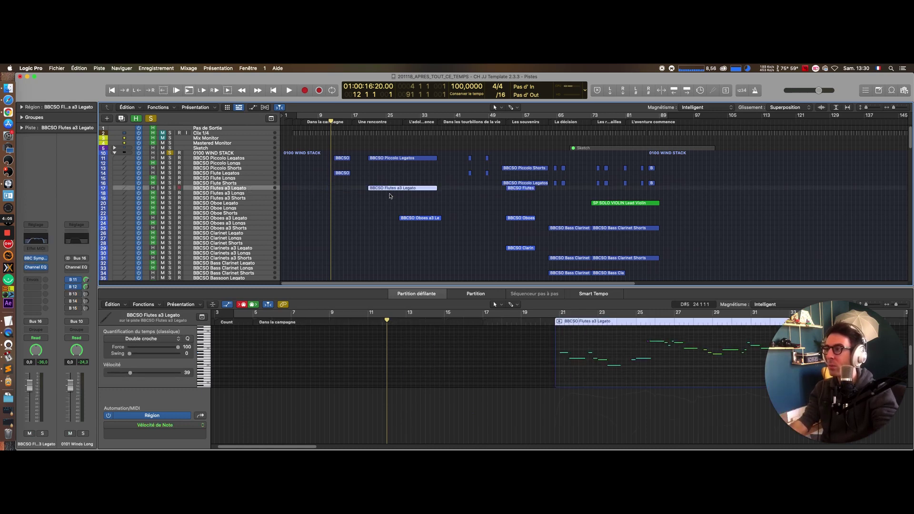
{"action": "left_click", "coordinate": [245, 219]}
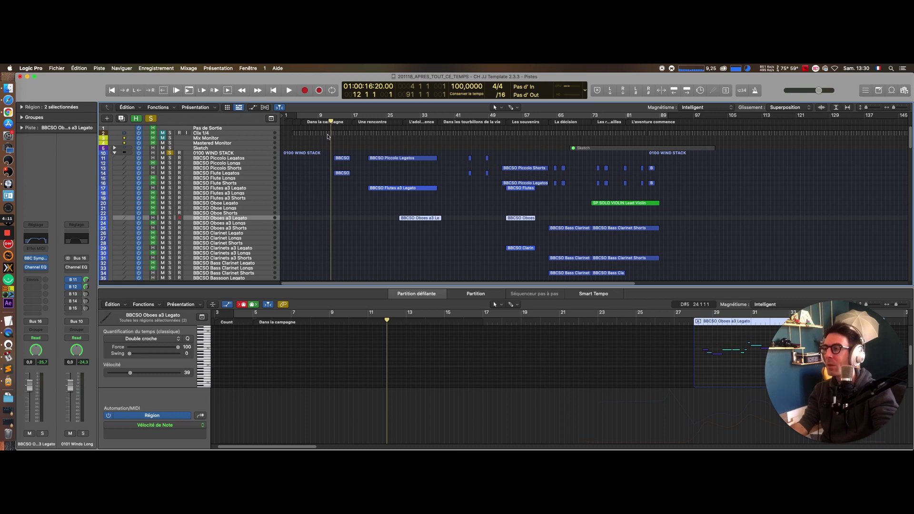
Step: Select the five piccolo, flute and oboe regions between bars 12 and 37 and view their notes together in the piano roll
{"action": "left_click_drag", "start_coordinate": [330, 148], "coordinate": [433, 240]}
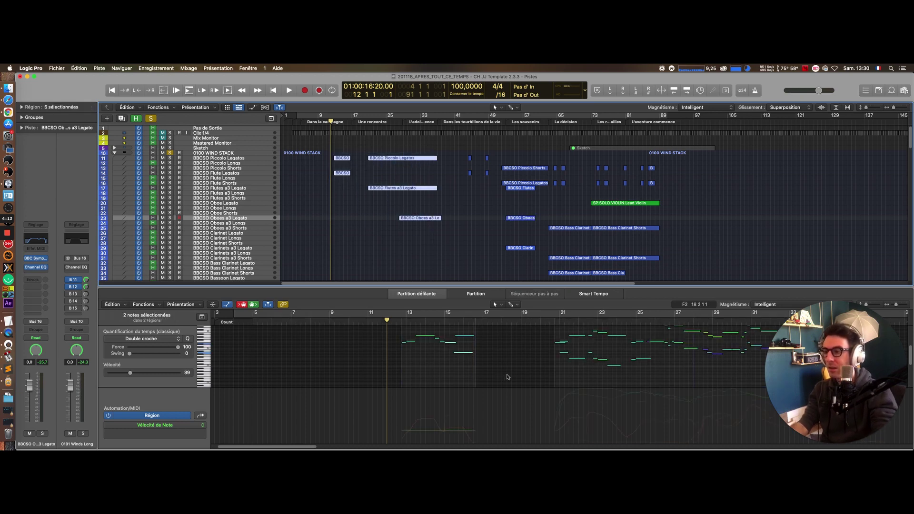
{"action": "left_click_drag", "start_coordinate": [289, 447], "coordinate": [309, 446]}
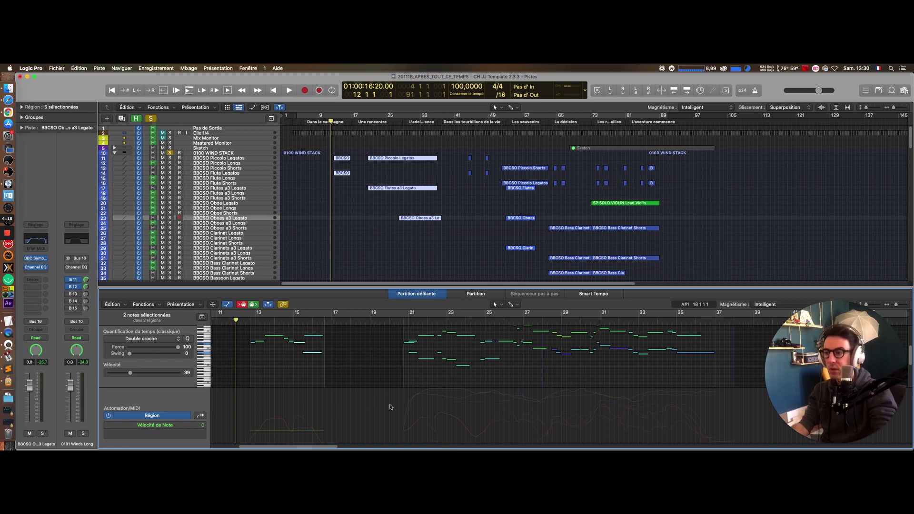
Step: Review the MIDI and automation parameters available for the piano roll's automation lane, and keep note velocity
{"action": "left_click", "coordinate": [208, 424]}
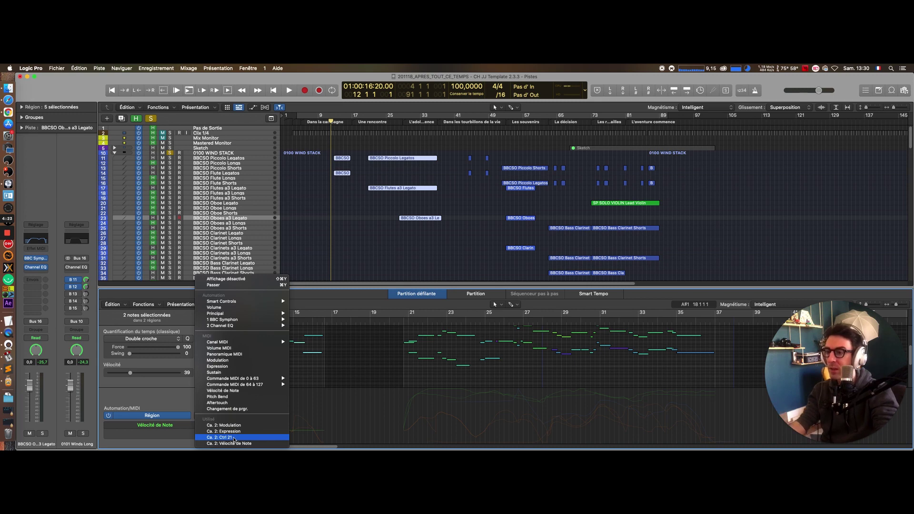
{"action": "left_click", "coordinate": [167, 401]}
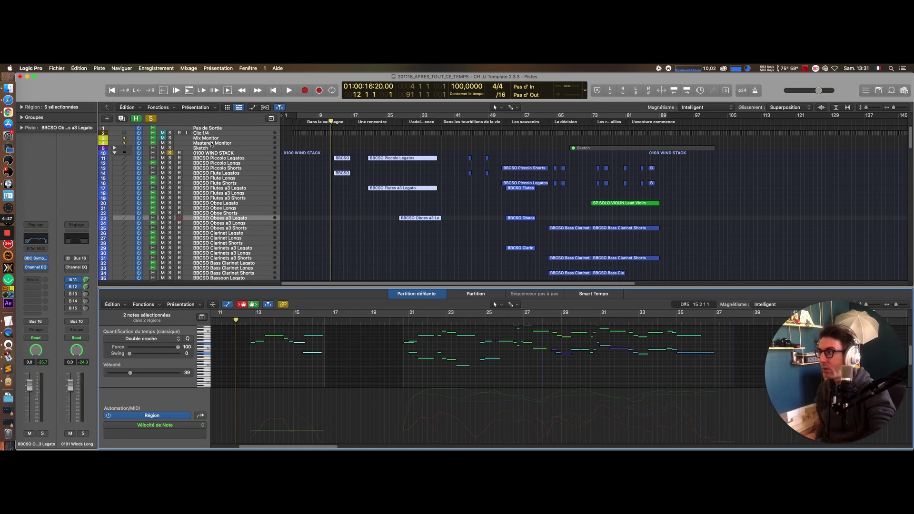
Step: Audition the last Piano Steinway D track of the Sketch stack unmuted and soloed, then restore its mute and collapse the stack
{"action": "left_click", "coordinate": [114, 148]}
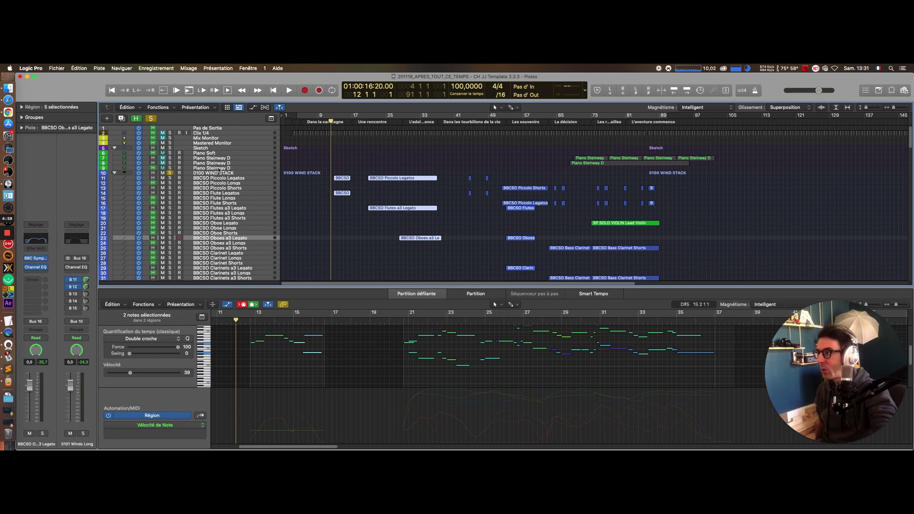
{"action": "left_click", "coordinate": [218, 168]}
{"action": "left_click", "coordinate": [163, 168]}
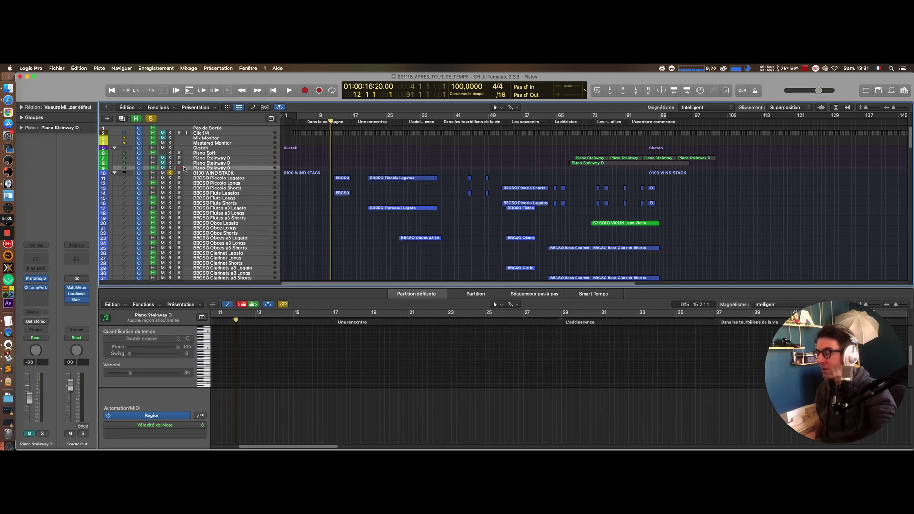
{"action": "left_click", "coordinate": [163, 168]}
{"action": "left_click", "coordinate": [169, 168]}
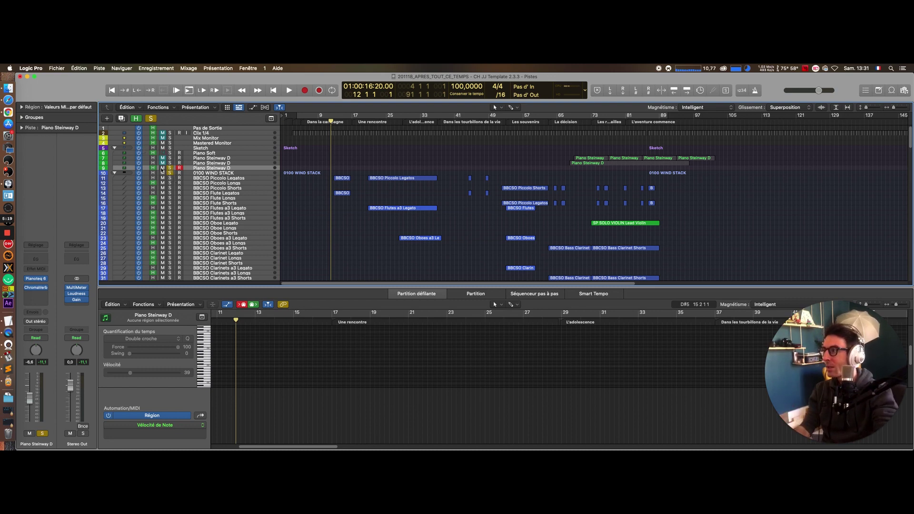
{"action": "left_click", "coordinate": [170, 168]}
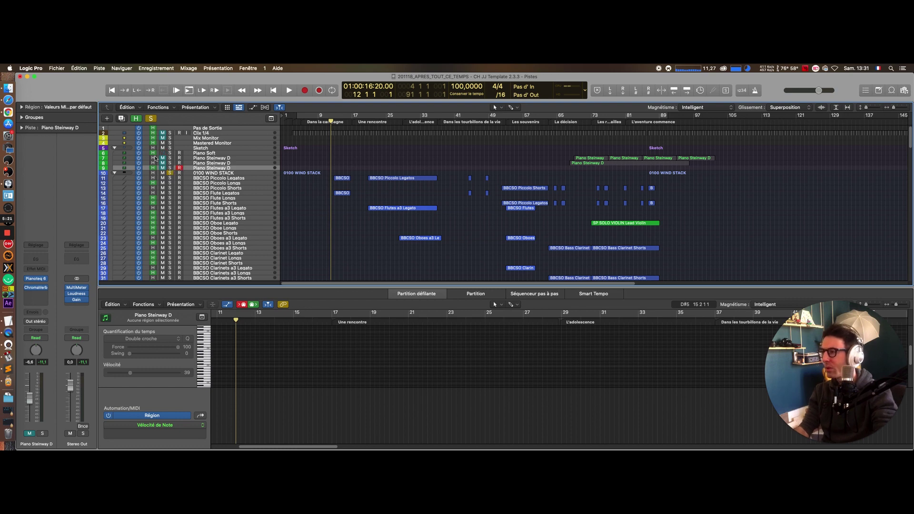
{"action": "left_click", "coordinate": [115, 148]}
Step: Reselect the five early piccolo, flute and oboe regions and start playback from bar 12
{"action": "scroll", "coordinate": [381, 202], "scroll_direction": "down", "scroll_amount": 2}
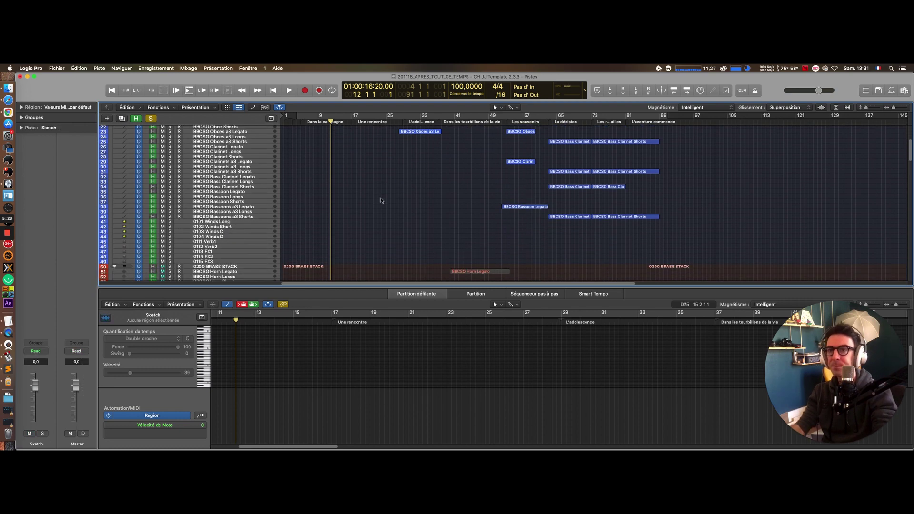
{"action": "scroll", "coordinate": [381, 202], "scroll_direction": "up", "scroll_amount": 2}
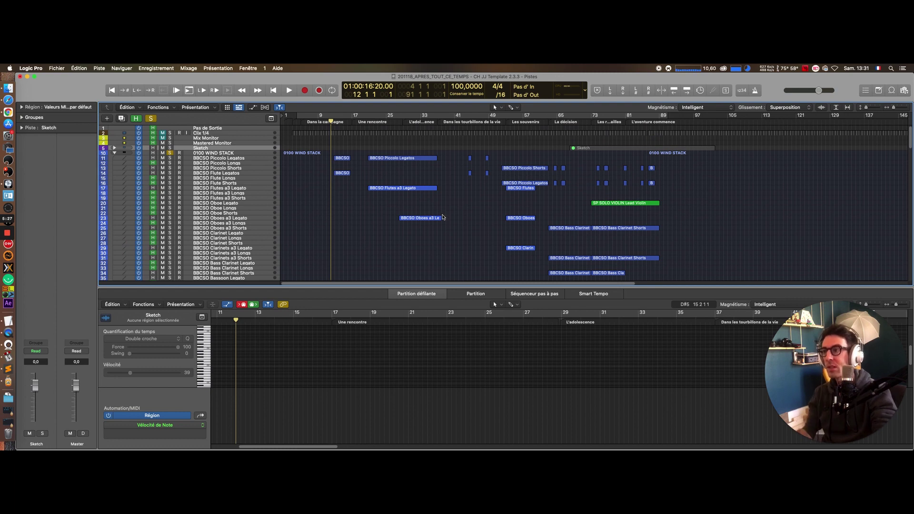
{"action": "scroll", "coordinate": [438, 215], "scroll_direction": "down", "scroll_amount": 5}
{"action": "scroll", "coordinate": [433, 214], "scroll_direction": "up", "scroll_amount": 4}
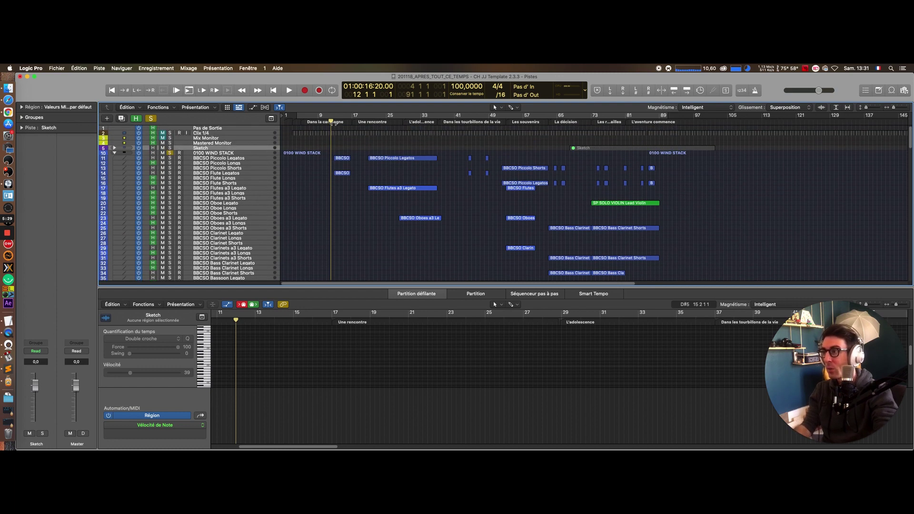
{"action": "left_click_drag", "start_coordinate": [327, 155], "coordinate": [430, 248]}
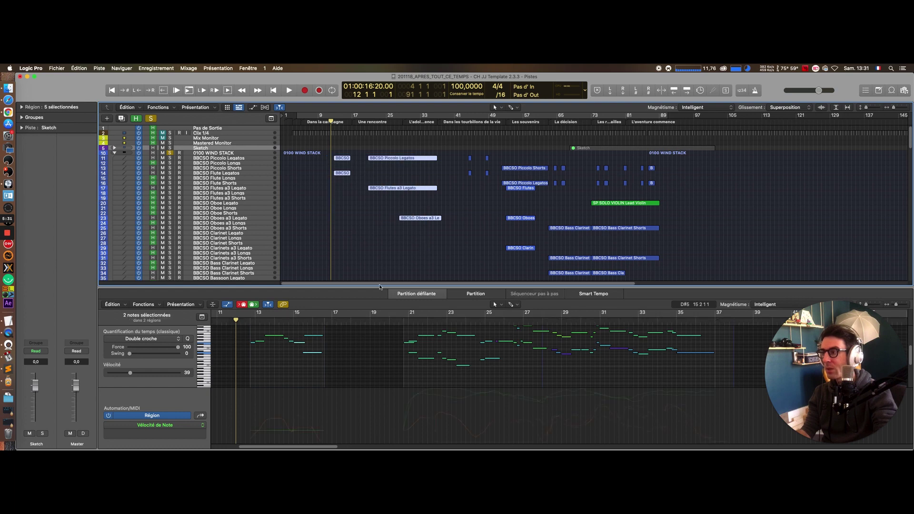
{"action": "key", "text": "space"}
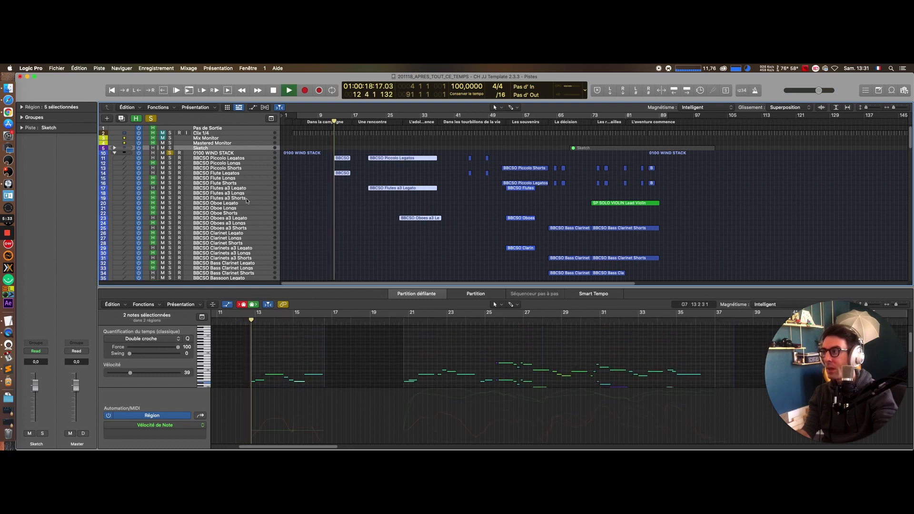
Step: Listen to the woodwind regions up to bar 35, following their notes in the piano roll, and stop playback
{"action": "scroll", "coordinate": [264, 352], "scroll_direction": "down", "scroll_amount": 2}
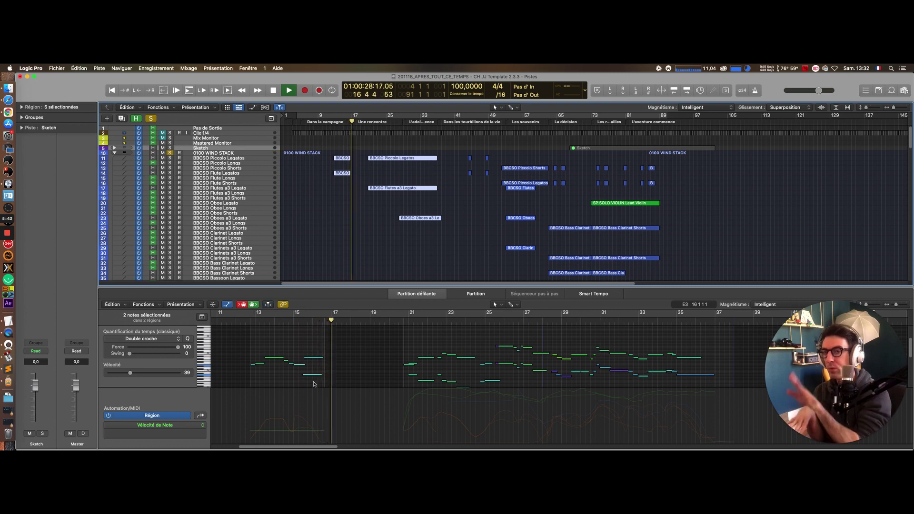
{"action": "scroll", "coordinate": [384, 185], "scroll_direction": "down", "scroll_amount": 10}
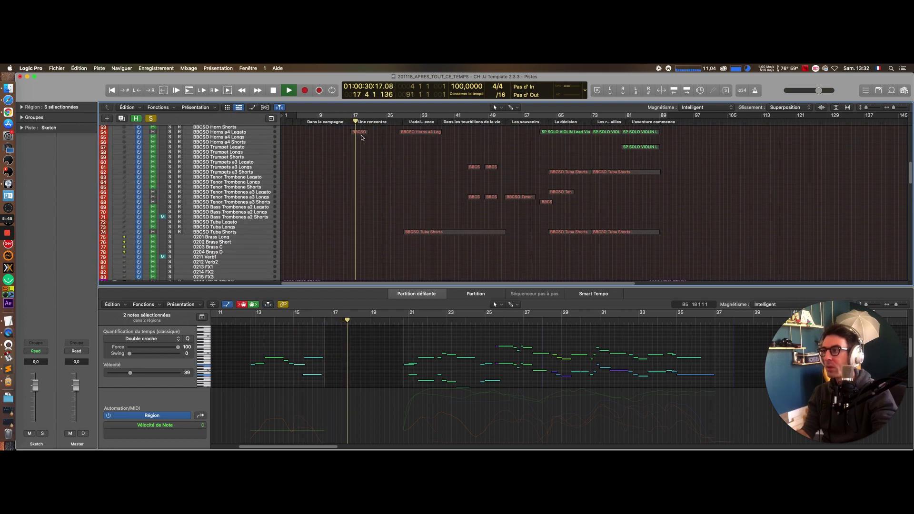
{"action": "scroll", "coordinate": [322, 168], "scroll_direction": "up", "scroll_amount": 8}
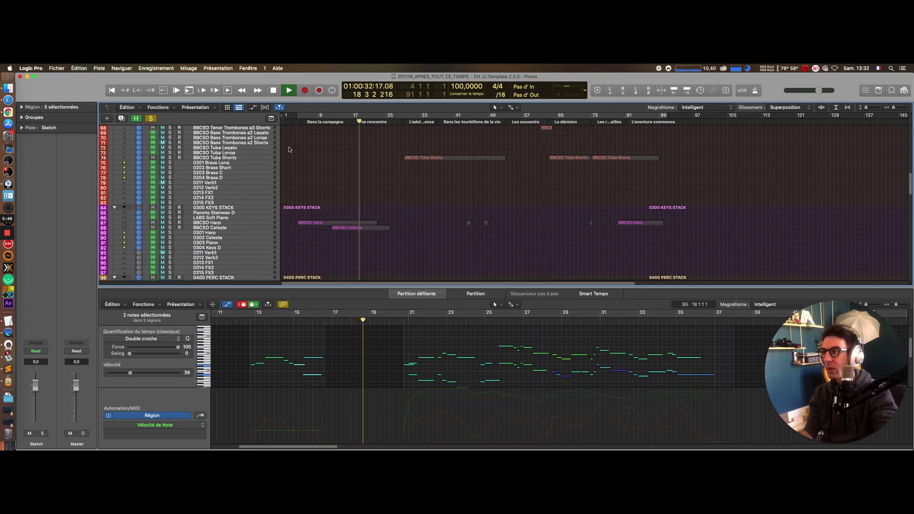
{"action": "scroll", "coordinate": [322, 168], "scroll_direction": "up", "scroll_amount": 9}
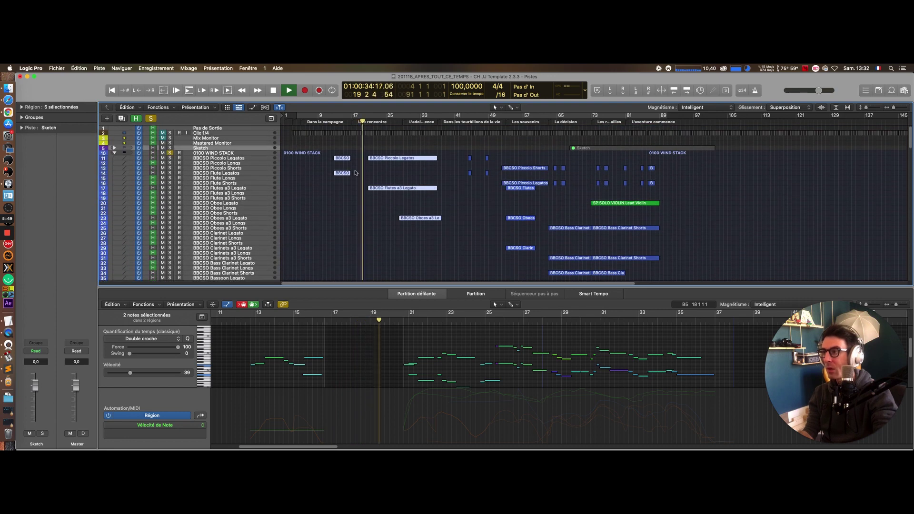
{"action": "scroll", "coordinate": [428, 354], "scroll_direction": "down", "scroll_amount": 2}
{"action": "scroll", "coordinate": [427, 354], "scroll_direction": "up", "scroll_amount": 3}
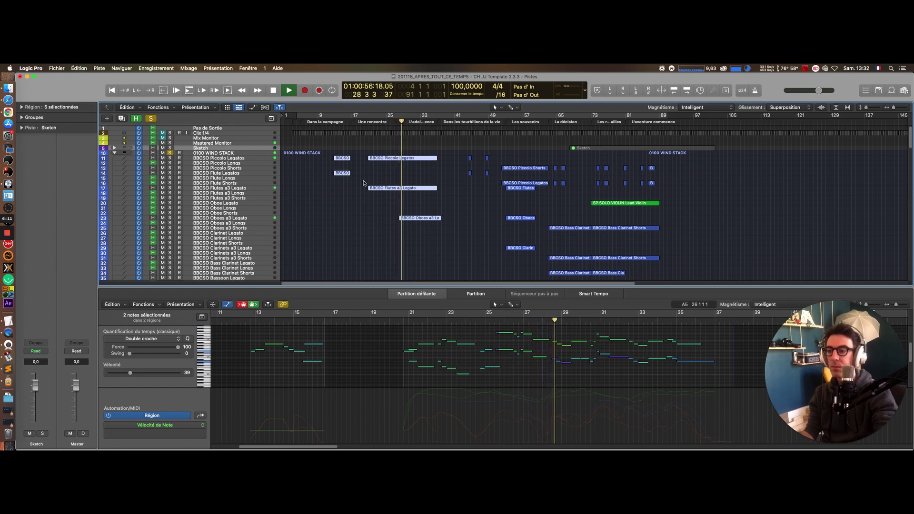
{"action": "scroll", "coordinate": [570, 351], "scroll_direction": "up", "scroll_amount": 5}
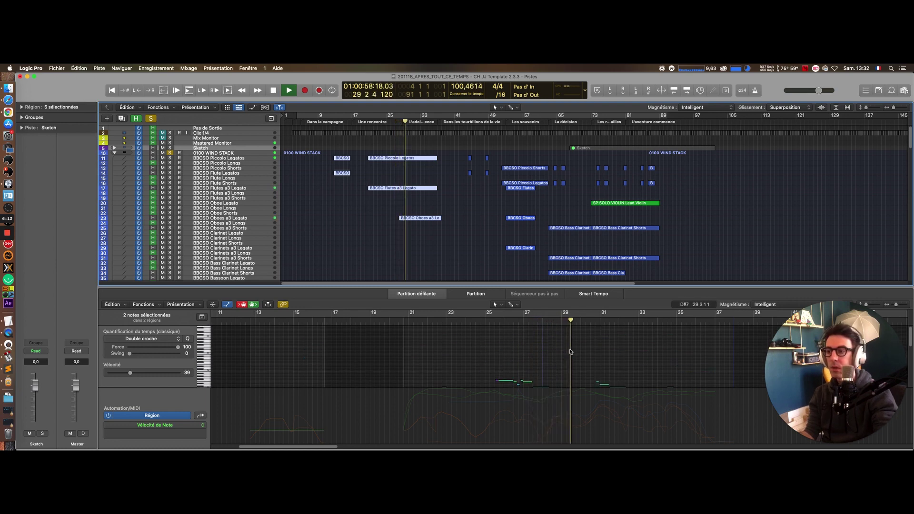
{"action": "scroll", "coordinate": [570, 351], "scroll_direction": "down", "scroll_amount": 9}
{"action": "scroll", "coordinate": [570, 351], "scroll_direction": "up", "scroll_amount": 4}
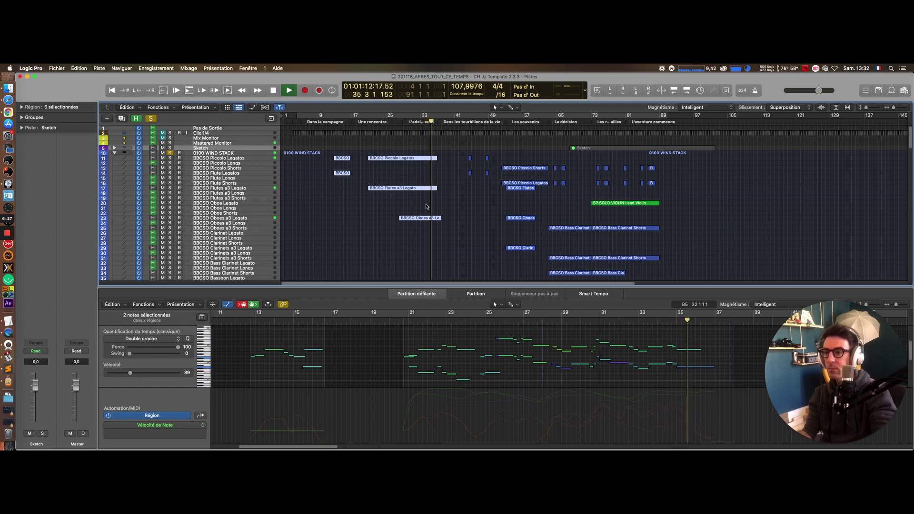
{"action": "key", "text": "space"}
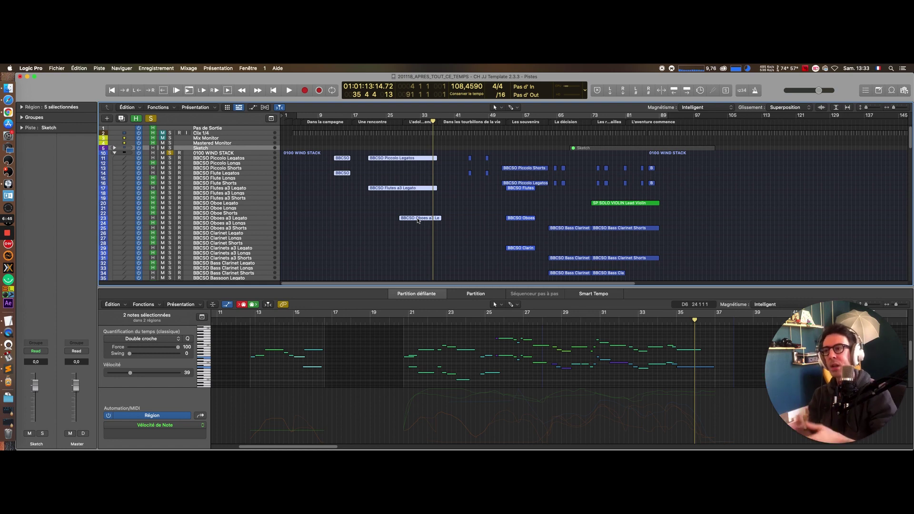
Step: Solo only the 0200 BRASS STACK and show the notes of the first Horns a4 Legato region in the piano roll
{"action": "scroll", "coordinate": [457, 170], "scroll_direction": "down", "scroll_amount": 10}
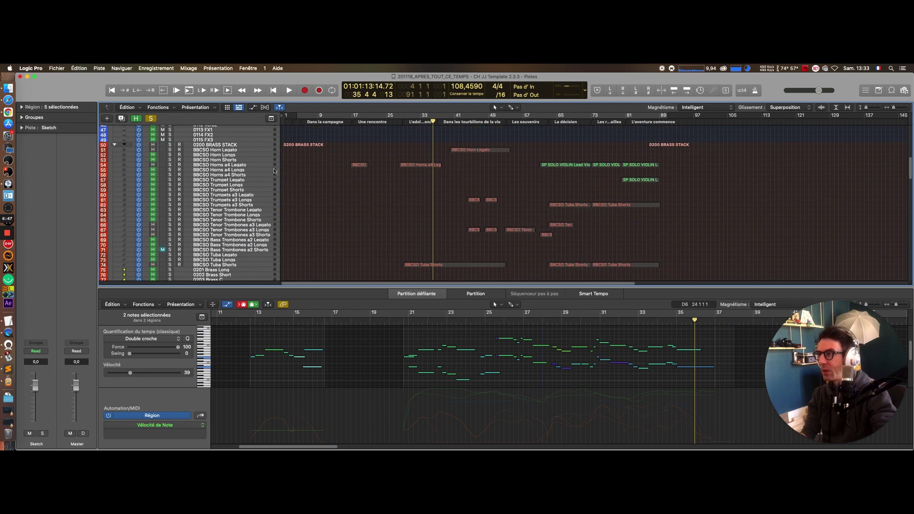
{"action": "left_click", "coordinate": [162, 144]}
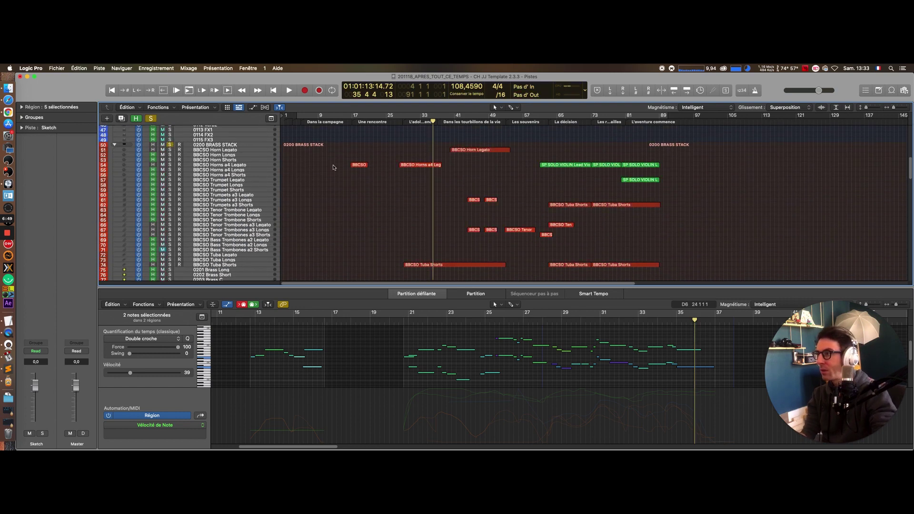
{"action": "scroll", "coordinate": [313, 188], "scroll_direction": "down", "scroll_amount": 2}
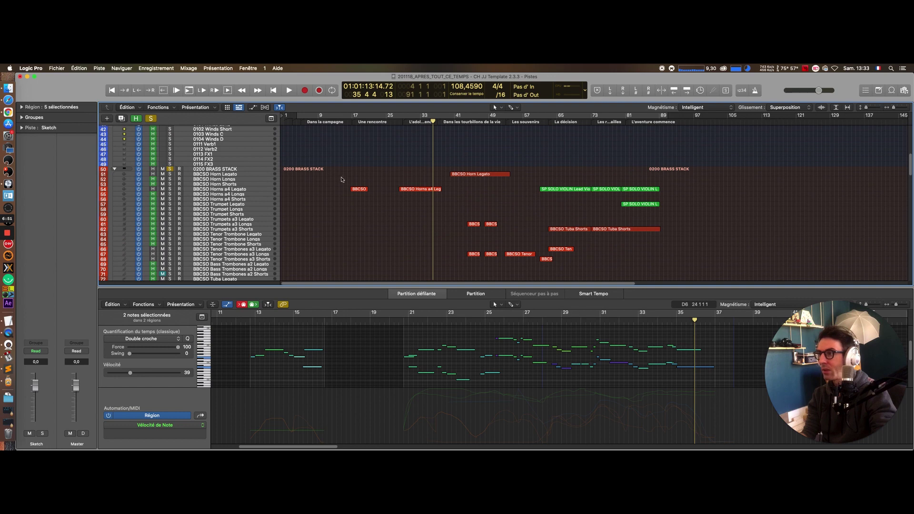
{"action": "left_click_drag", "start_coordinate": [341, 180], "coordinate": [387, 254]}
{"action": "scroll", "coordinate": [341, 191], "scroll_direction": "up", "scroll_amount": 10}
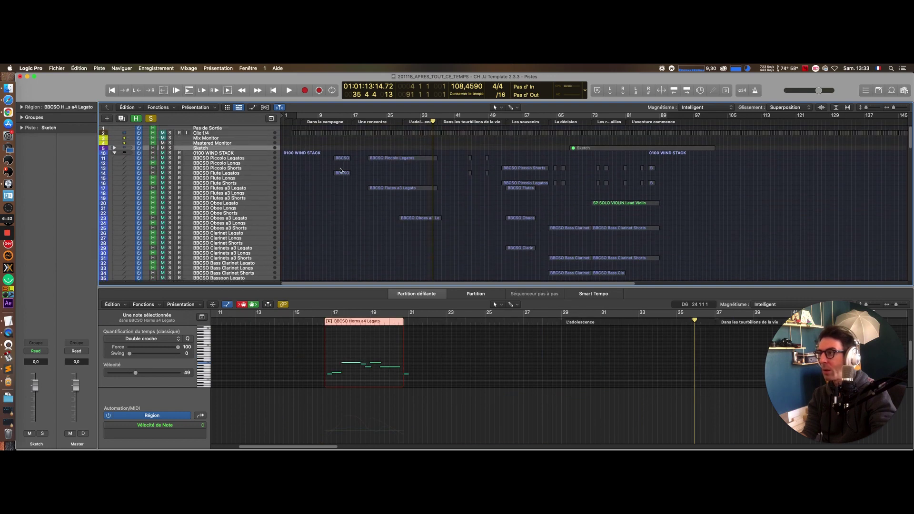
{"action": "scroll", "coordinate": [345, 186], "scroll_direction": "down", "scroll_amount": 10}
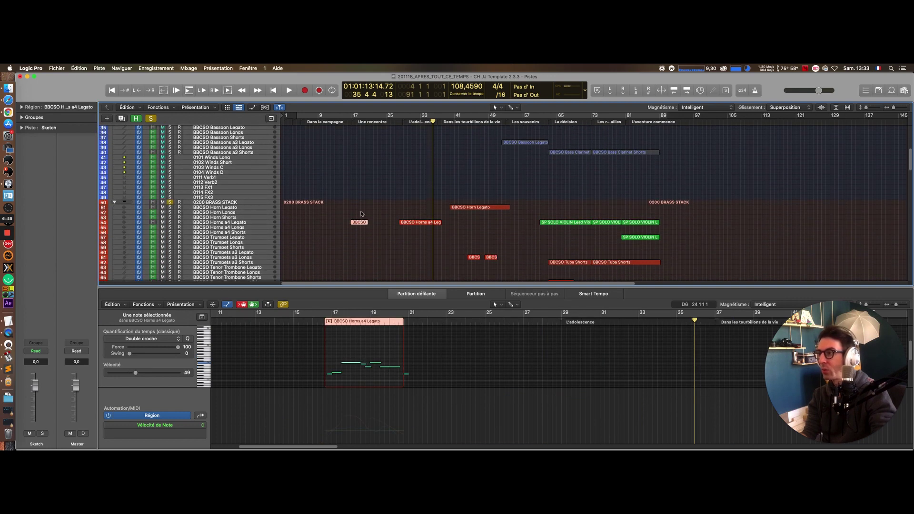
Step: Play the soloed brass from bar 15 through the first horn region and stop at bar 20
{"action": "key", "text": "space"}
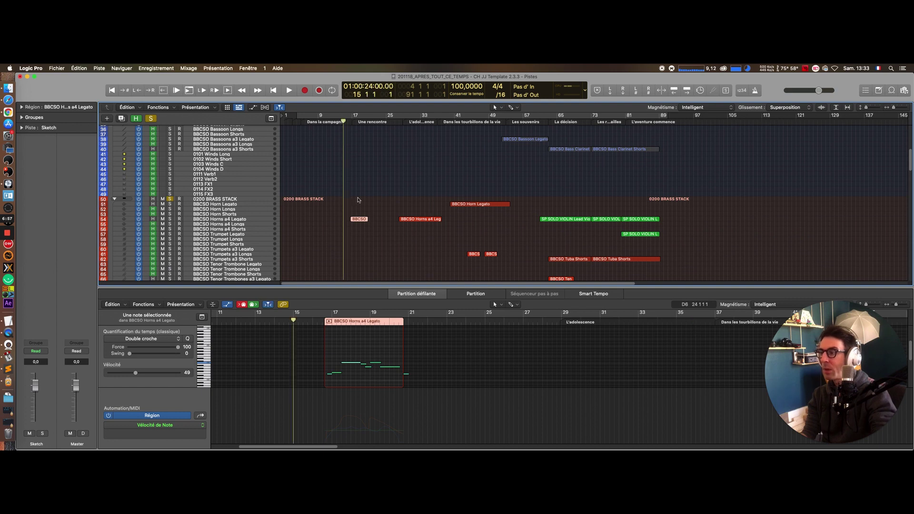
{"action": "key", "text": "space"}
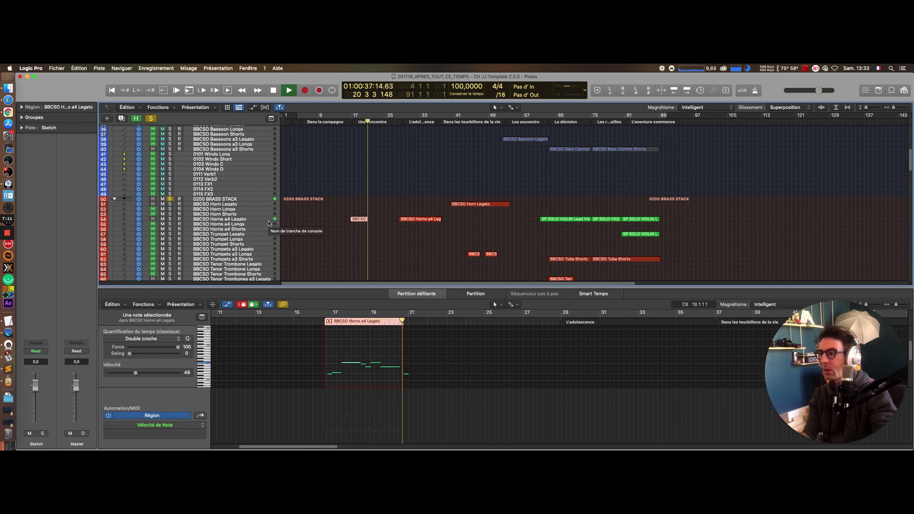
{"action": "key", "text": "space"}
Step: Examine the individual notes at the start of the first Horns a4 Legato region in the piano roll, and deselect them
{"action": "scroll", "coordinate": [322, 377], "scroll_direction": "down", "scroll_amount": 1}
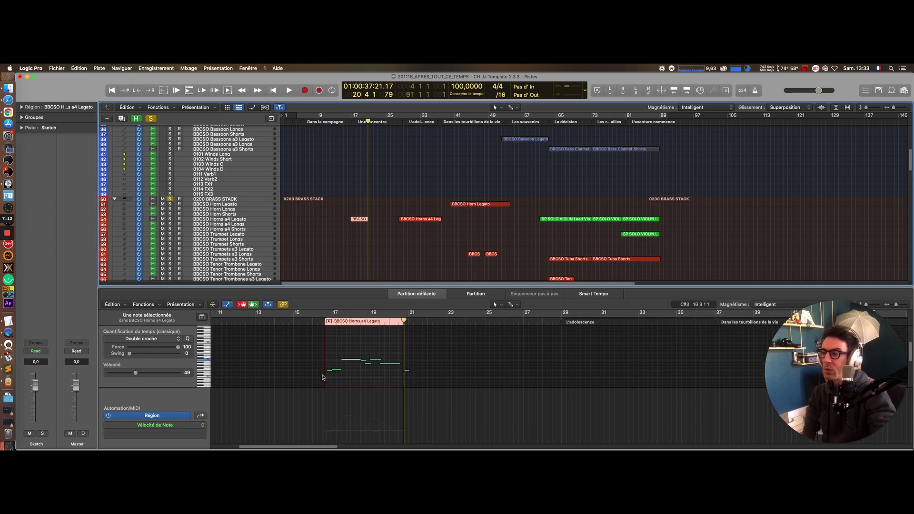
{"action": "scroll", "coordinate": [328, 181], "scroll_direction": "up", "scroll_amount": 5}
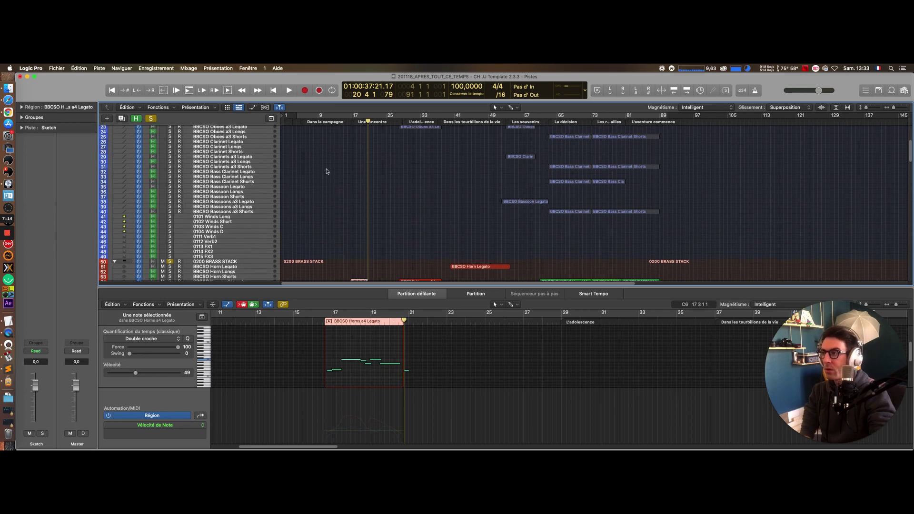
{"action": "scroll", "coordinate": [327, 172], "scroll_direction": "down", "scroll_amount": 6}
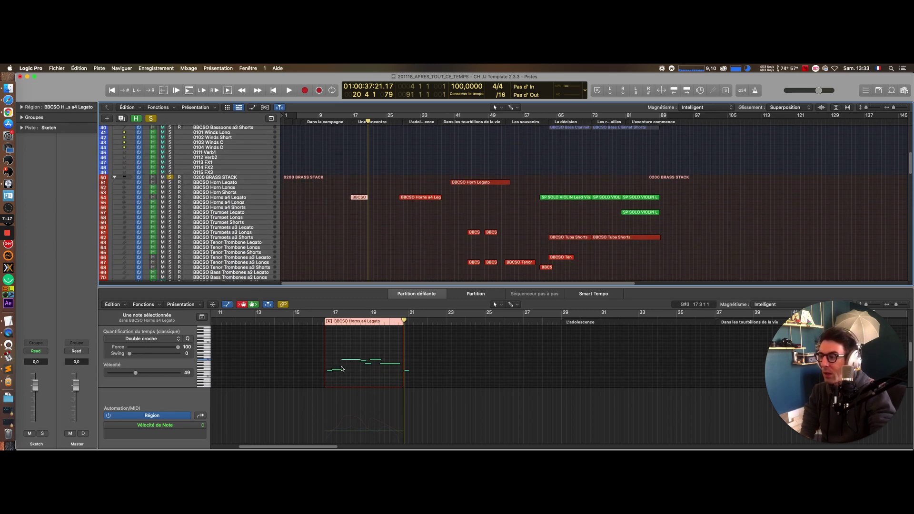
{"action": "scroll", "coordinate": [341, 370], "scroll_direction": "down", "scroll_amount": 1}
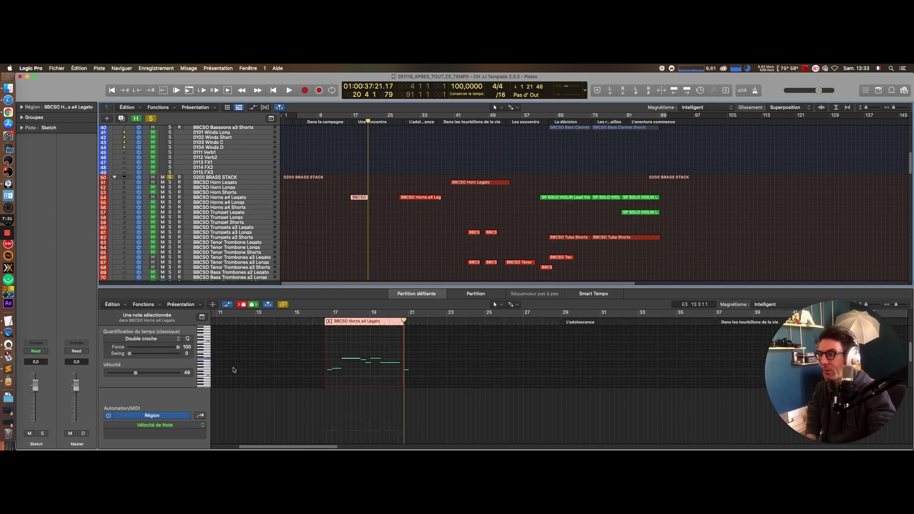
{"action": "left_click", "coordinate": [334, 368]}
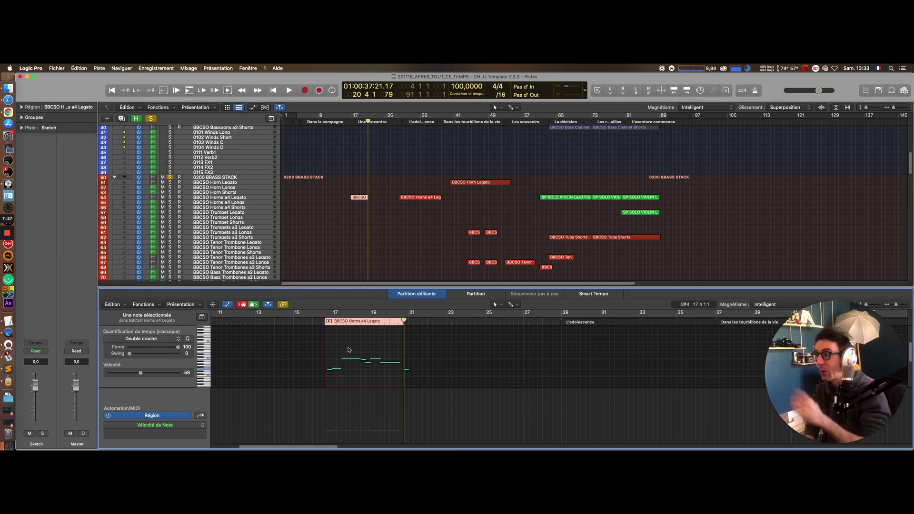
{"action": "left_click", "coordinate": [350, 358]}
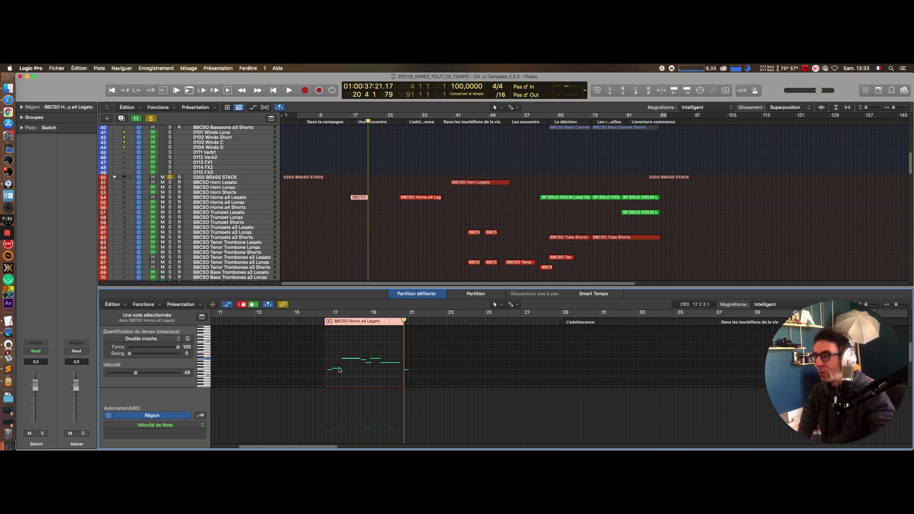
{"action": "left_click_drag", "start_coordinate": [333, 348], "coordinate": [353, 376]}
{"action": "left_click", "coordinate": [358, 371]}
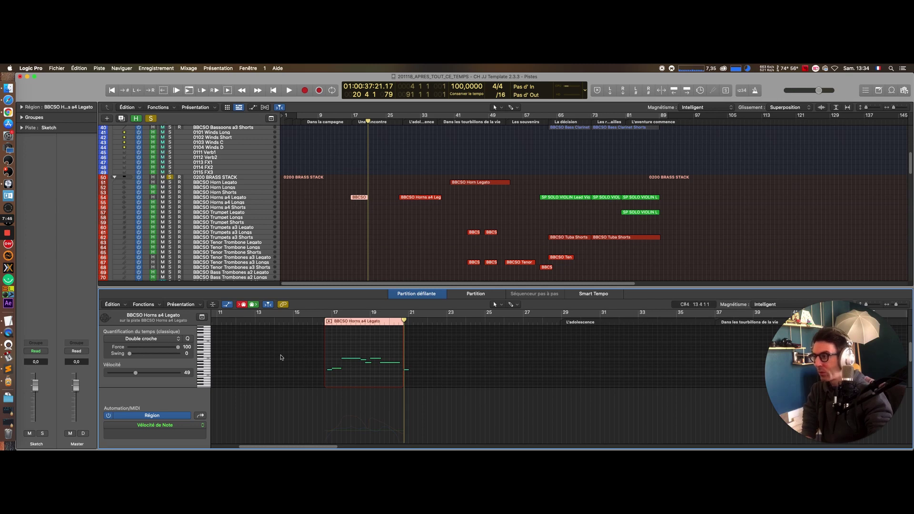
{"action": "left_click_drag", "start_coordinate": [354, 365], "coordinate": [351, 363]}
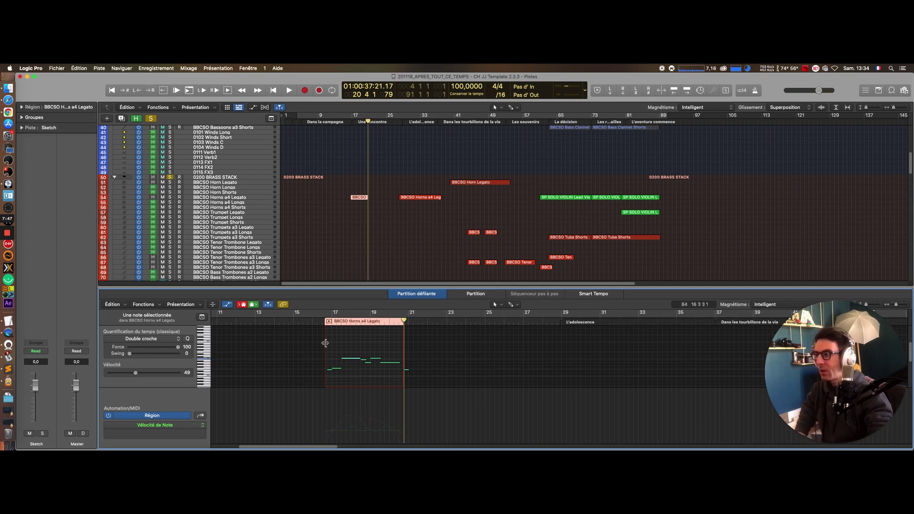
{"action": "left_click", "coordinate": [327, 384]}
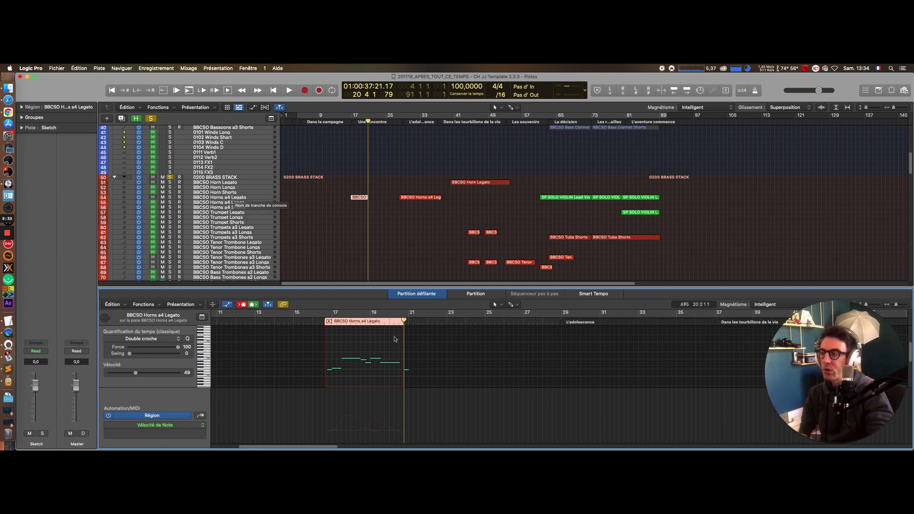
Step: Play the soloed brass from bar 27, viewing the notes of the second Horns a4 Legato region and the first Tuba Shorts region
{"action": "left_click", "coordinate": [419, 197]}
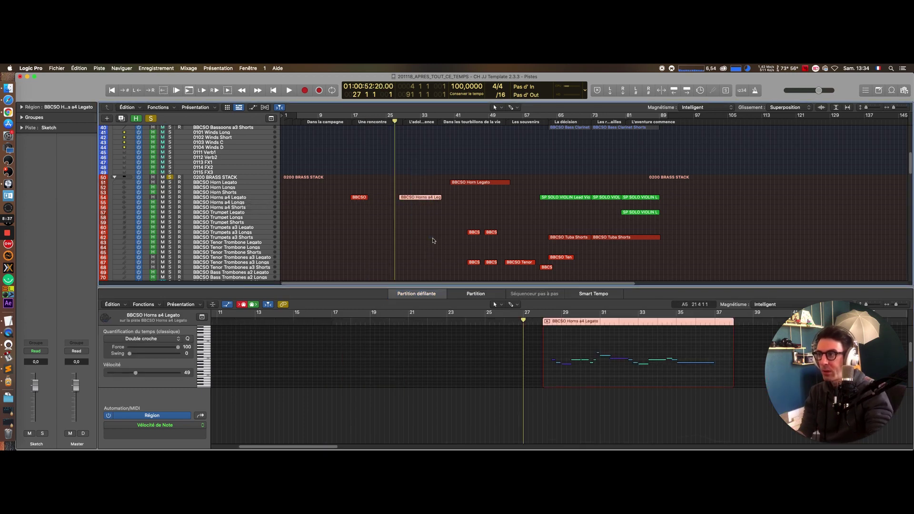
{"action": "key", "text": "space"}
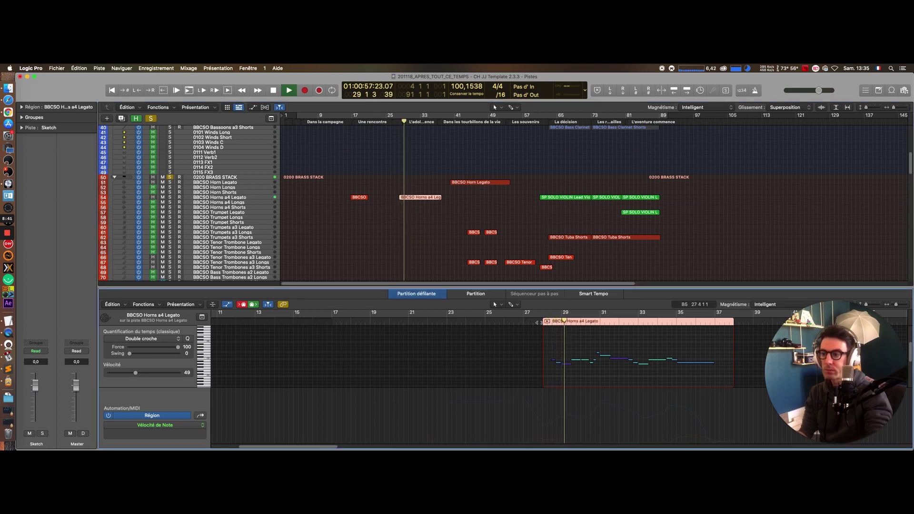
{"action": "scroll", "coordinate": [395, 229], "scroll_direction": "down", "scroll_amount": 4}
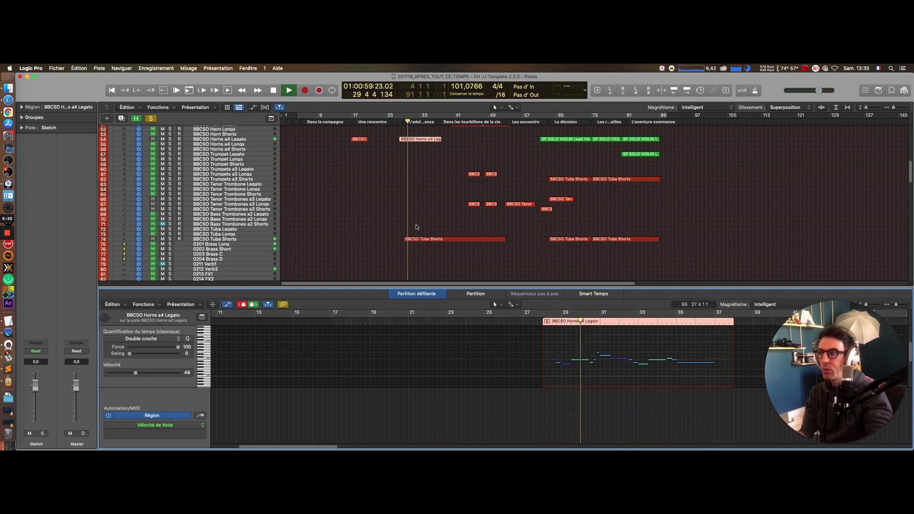
{"action": "left_click_drag", "start_coordinate": [416, 217], "coordinate": [431, 237]}
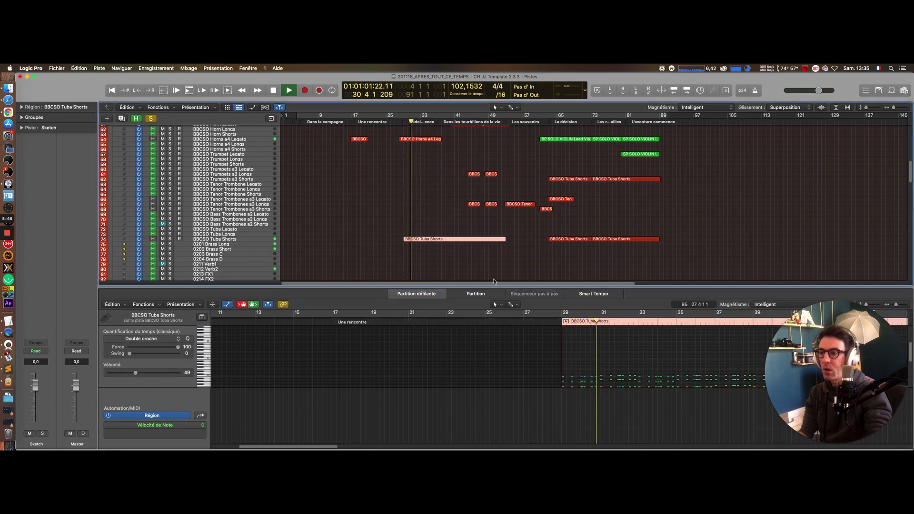
{"action": "scroll", "coordinate": [415, 162], "scroll_direction": "up", "scroll_amount": 3}
{"action": "left_click", "coordinate": [413, 178]}
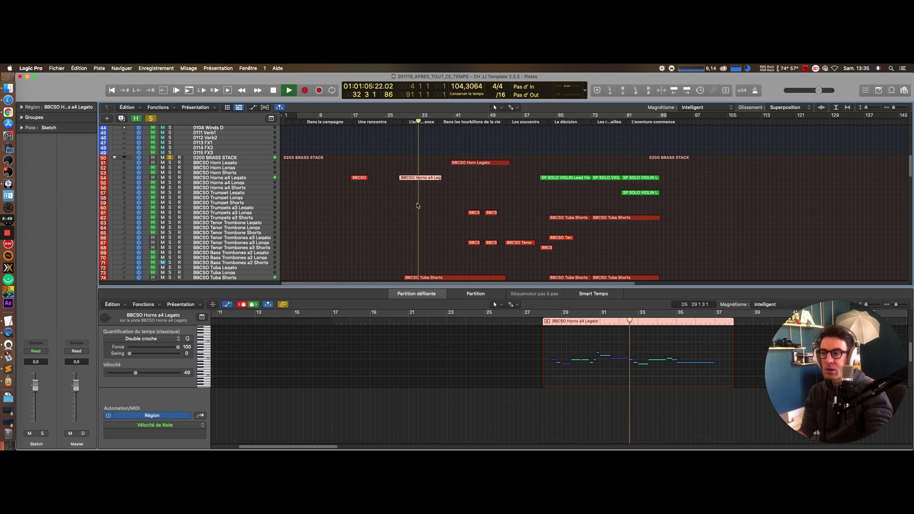
Step: Return to the first Tuba Shorts region's notes in the piano roll, listen up to bar 38 and stop playback
{"action": "scroll", "coordinate": [416, 204], "scroll_direction": "down", "scroll_amount": 3}
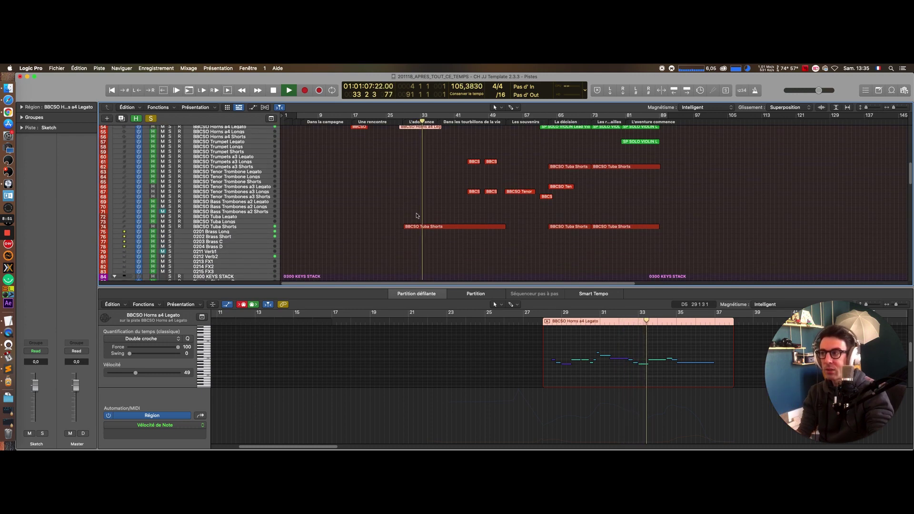
{"action": "left_click_drag", "start_coordinate": [431, 199], "coordinate": [392, 242]}
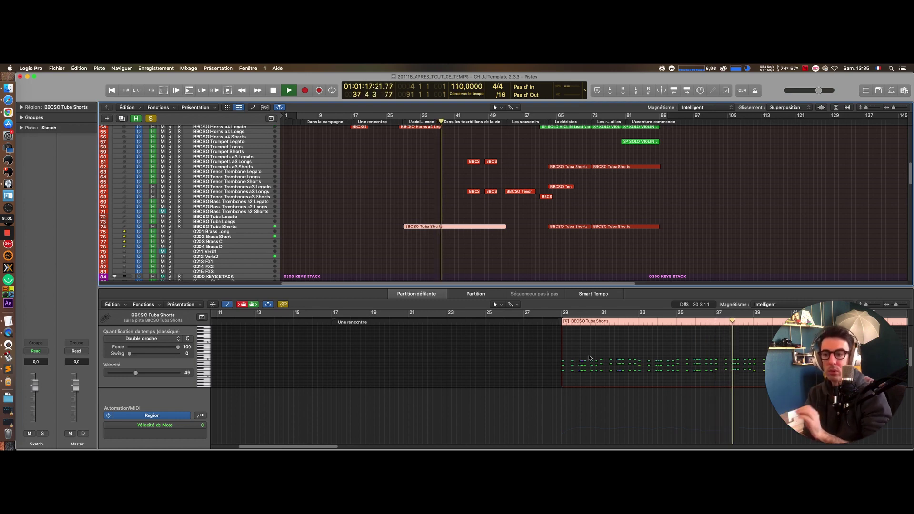
{"action": "key", "text": "space"}
Step: Examine the repeated note pattern of the first Tuba Shorts region and review the other regions in the brass stack
{"action": "scroll", "coordinate": [523, 261], "scroll_direction": "down", "scroll_amount": 5}
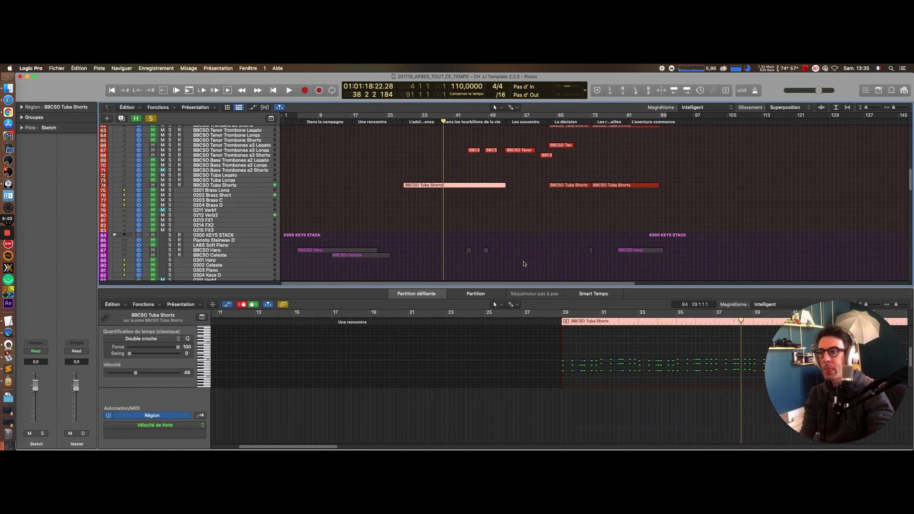
{"action": "scroll", "coordinate": [471, 223], "scroll_direction": "up", "scroll_amount": 5}
{"action": "scroll", "coordinate": [442, 247], "scroll_direction": "down", "scroll_amount": 5}
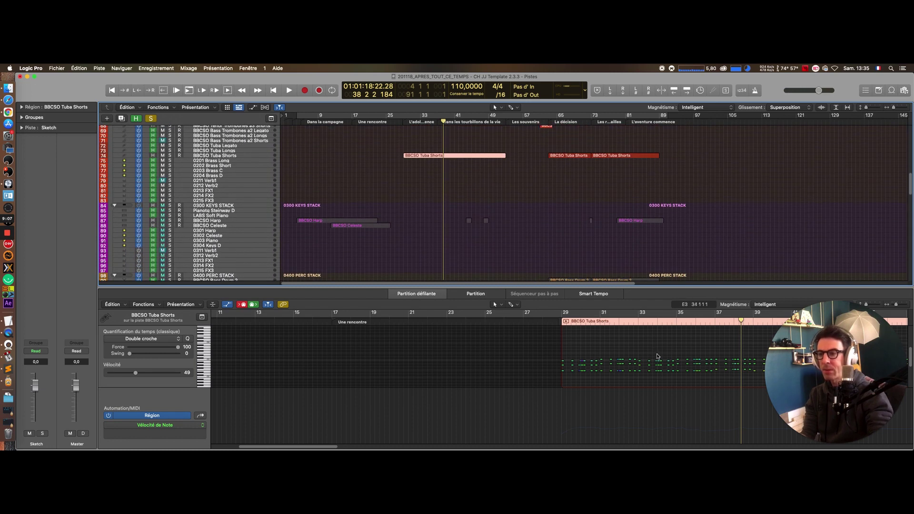
{"action": "scroll", "coordinate": [547, 362], "scroll_direction": "right", "scroll_amount": 5}
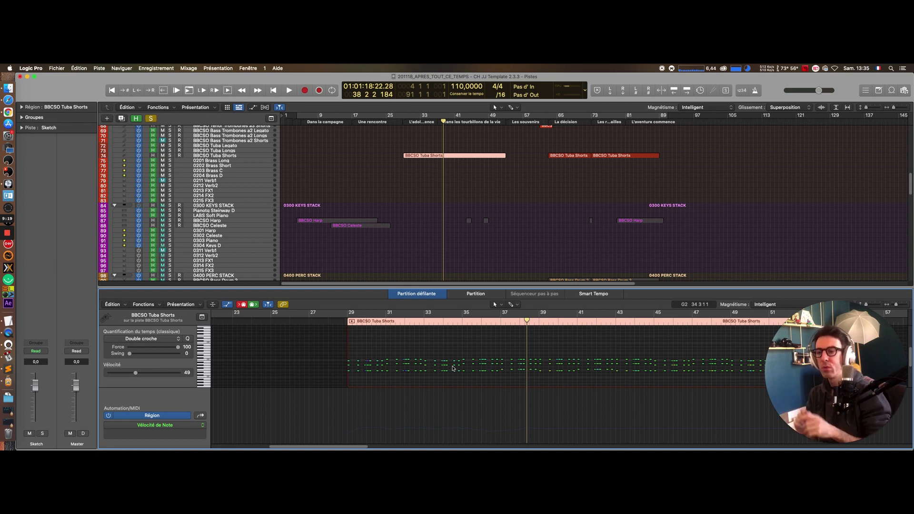
{"action": "scroll", "coordinate": [446, 266], "scroll_direction": "down", "scroll_amount": 8}
{"action": "scroll", "coordinate": [447, 267], "scroll_direction": "up", "scroll_amount": 10}
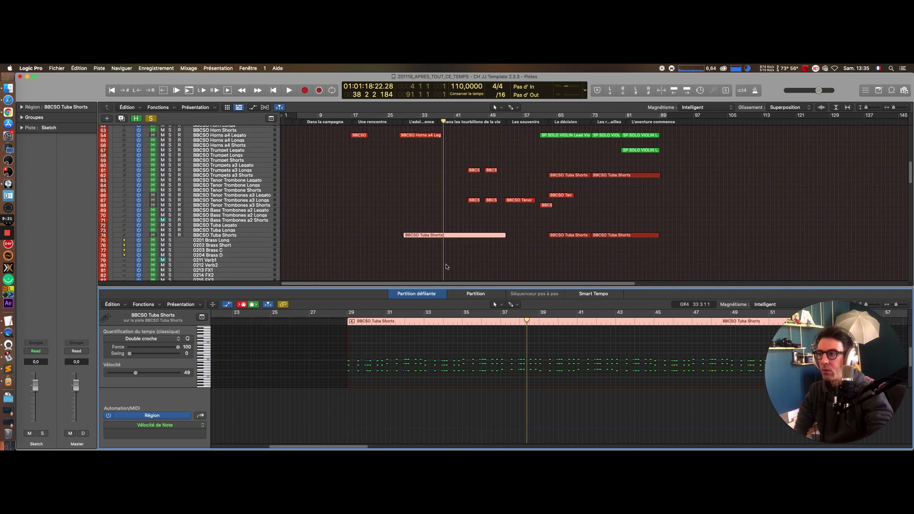
{"action": "scroll", "coordinate": [446, 257], "scroll_direction": "up", "scroll_amount": 5}
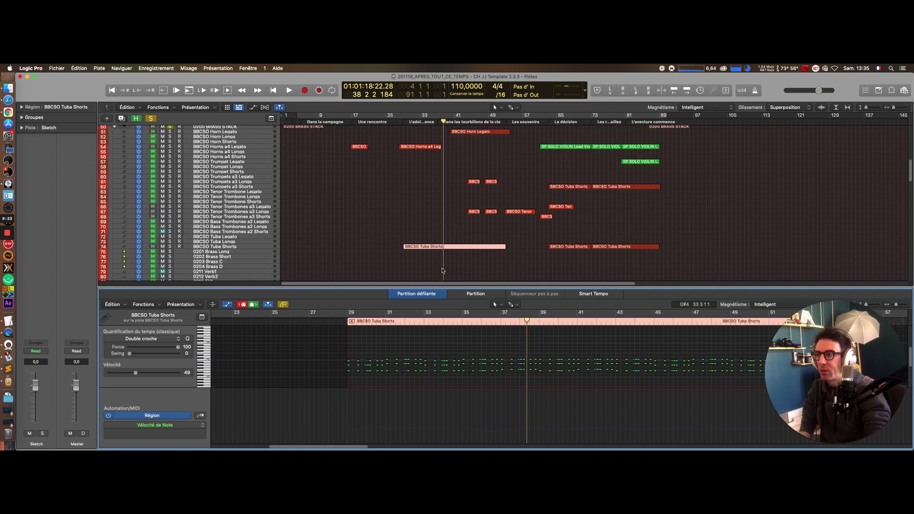
Step: Turn off the brass solo and solo only the 0300 KEYS STACK
{"action": "scroll", "coordinate": [439, 162], "scroll_direction": "down", "scroll_amount": 15}
{"action": "scroll", "coordinate": [425, 185], "scroll_direction": "up", "scroll_amount": 7}
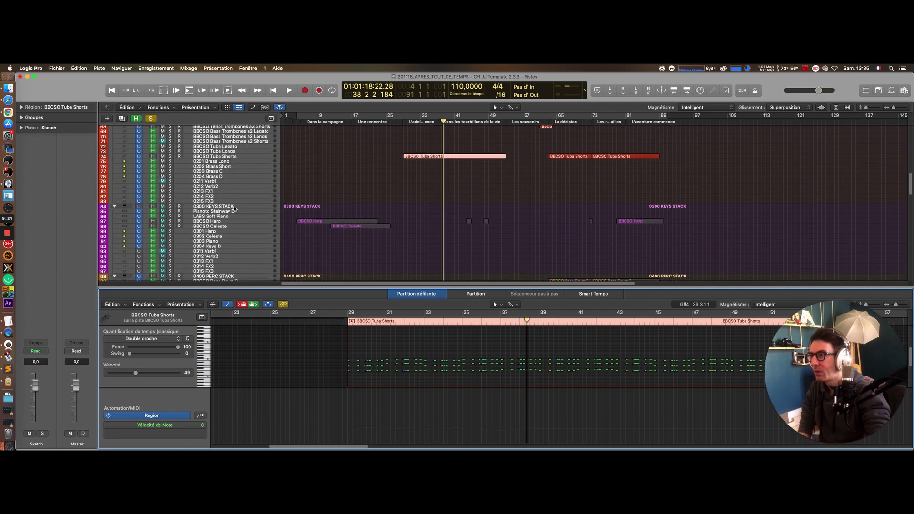
{"action": "left_click", "coordinate": [170, 156]}
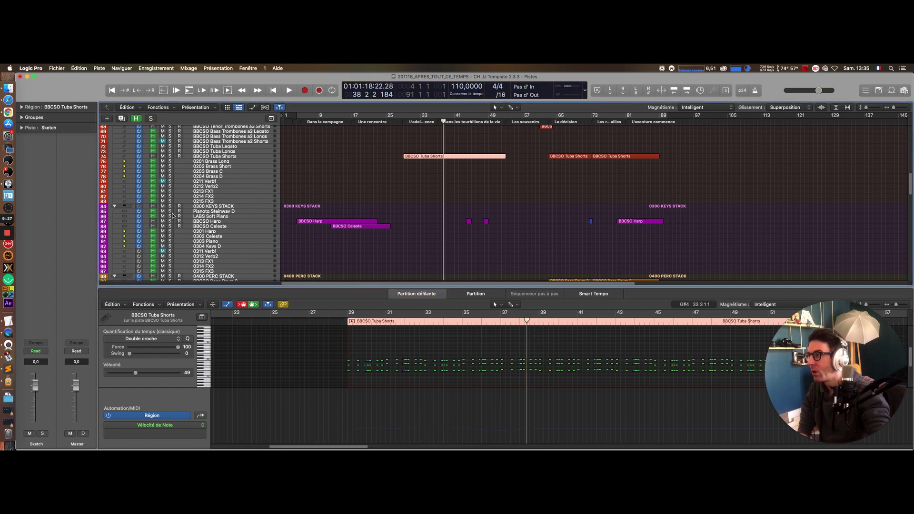
{"action": "left_click", "coordinate": [170, 206]}
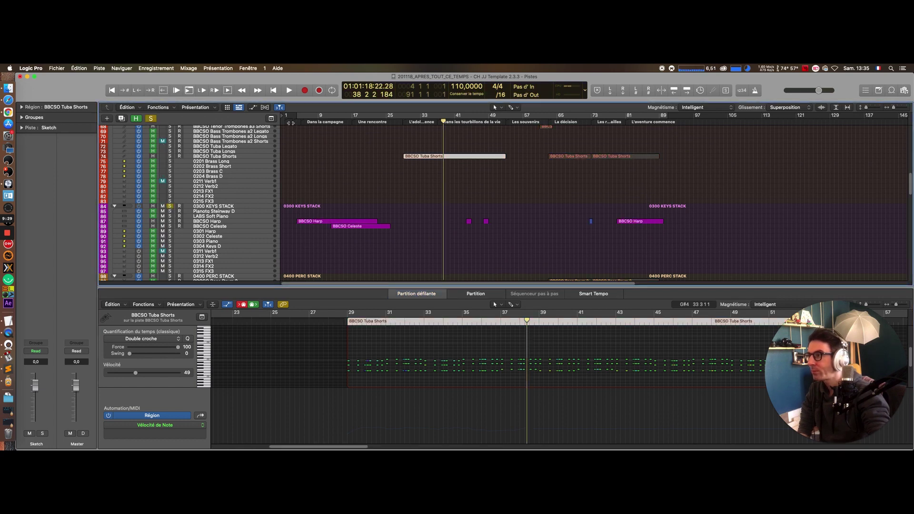
Step: Play the keys stack from the project start and show the opening Harp and Celeste regions together in the piano roll
{"action": "key", "text": "Return"}
{"action": "key", "text": "space"}
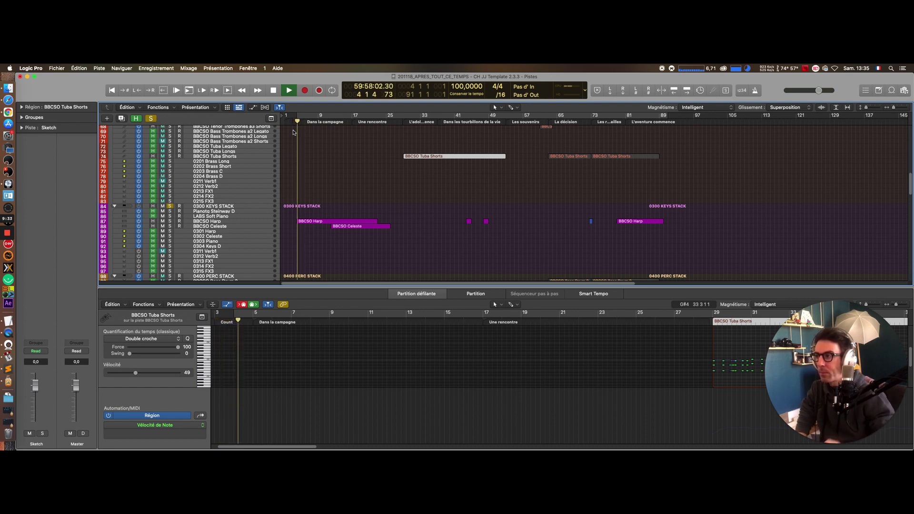
{"action": "left_click_drag", "start_coordinate": [330, 213], "coordinate": [374, 258]}
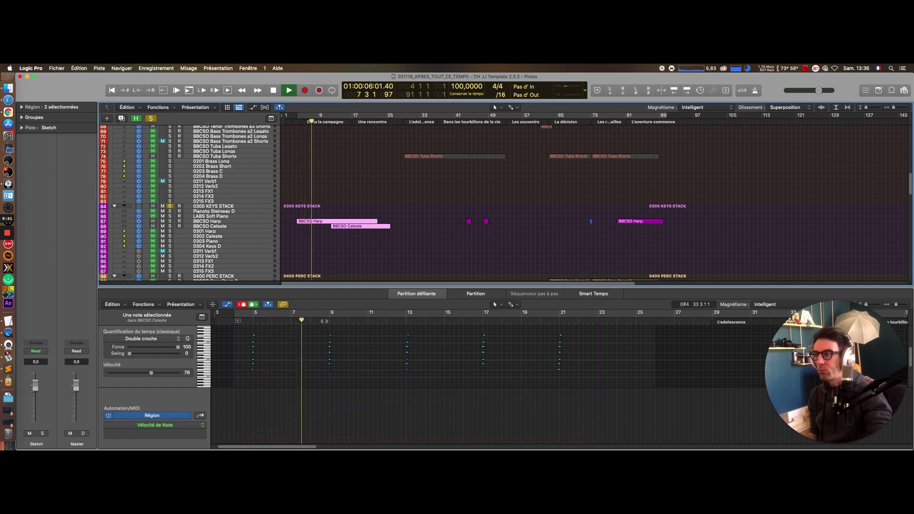
{"action": "scroll", "coordinate": [375, 368], "scroll_direction": "down", "scroll_amount": 4}
{"action": "scroll", "coordinate": [375, 369], "scroll_direction": "up", "scroll_amount": 5}
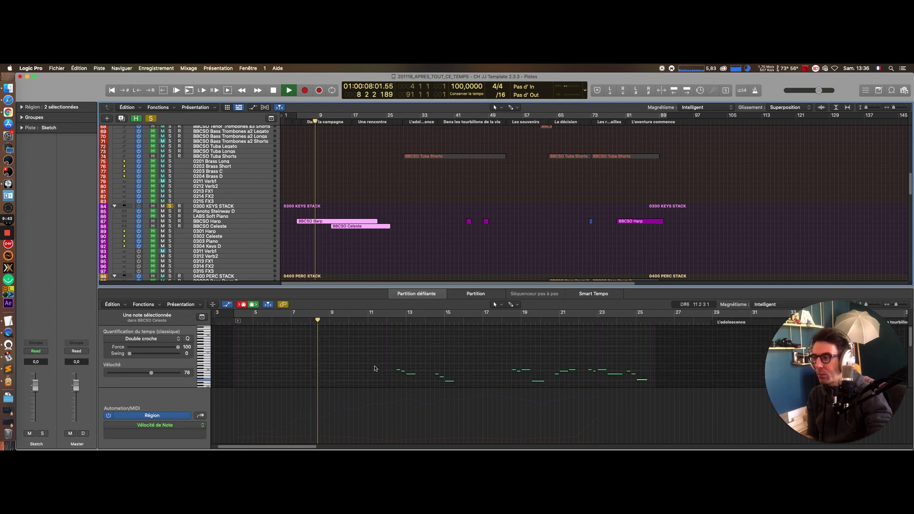
{"action": "scroll", "coordinate": [374, 367], "scroll_direction": "down", "scroll_amount": 1}
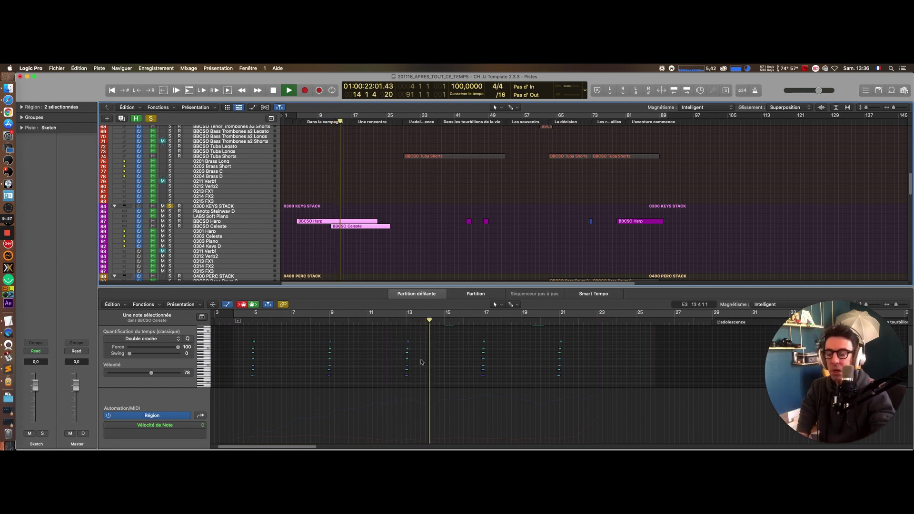
Step: Follow the harp chords and the celeste melody in the piano roll, skip ahead slightly after bar 16, and stop at bar 23
{"action": "scroll", "coordinate": [434, 378], "scroll_direction": "up", "scroll_amount": 3}
{"action": "scroll", "coordinate": [434, 378], "scroll_direction": "down", "scroll_amount": 2}
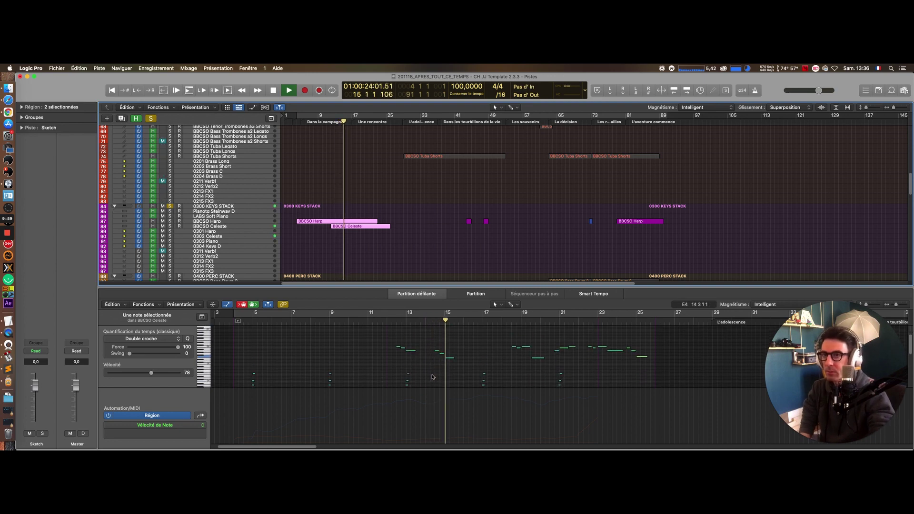
{"action": "scroll", "coordinate": [432, 377], "scroll_direction": "down", "scroll_amount": 2}
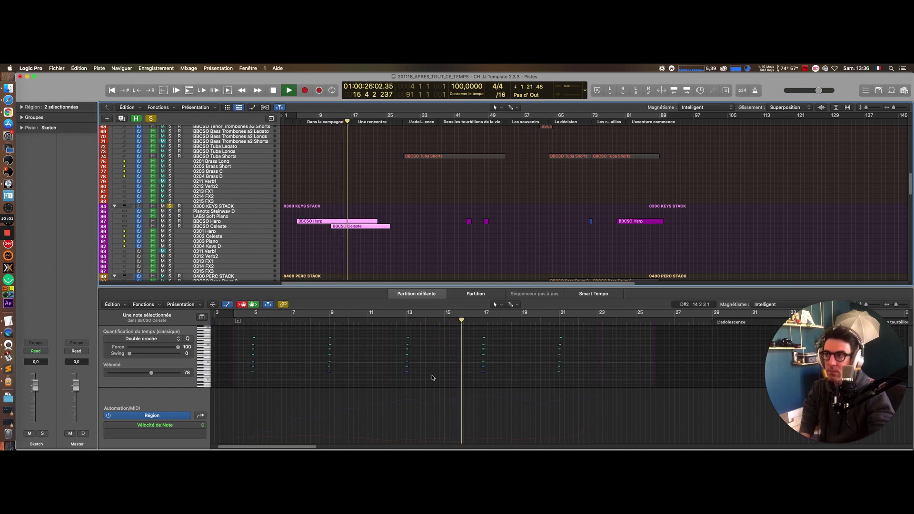
{"action": "scroll", "coordinate": [432, 377], "scroll_direction": "up", "scroll_amount": 2}
{"action": "scroll", "coordinate": [432, 378], "scroll_direction": "up", "scroll_amount": 2}
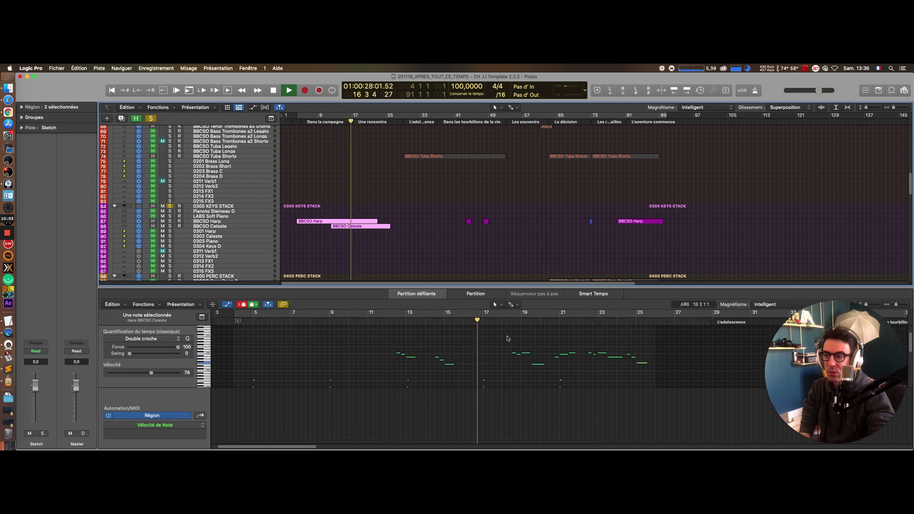
{"action": "left_click", "coordinate": [502, 322]}
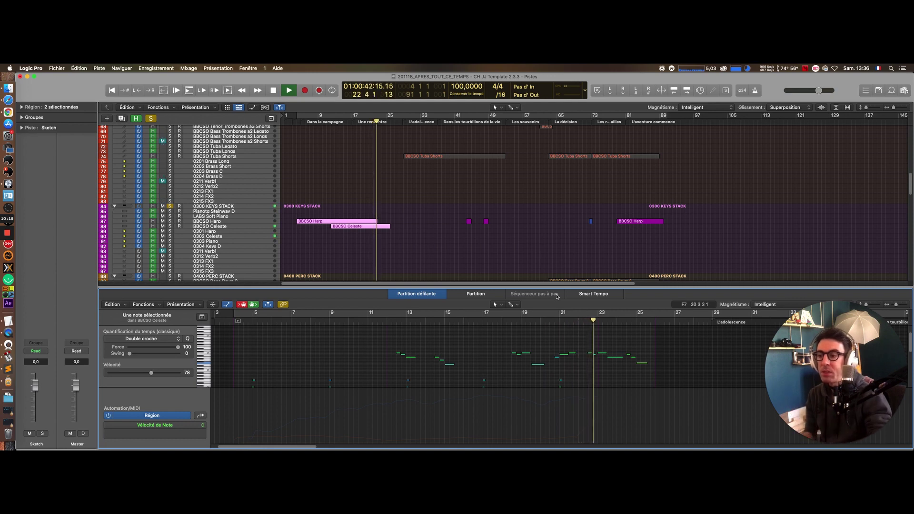
{"action": "key", "text": "space"}
Step: Clear the keys solo, solo only the 0400 PERC STACK, and select the two short Harp regions under the fourth section
{"action": "left_click", "coordinate": [450, 241]}
{"action": "scroll", "coordinate": [450, 241], "scroll_direction": "down", "scroll_amount": 4}
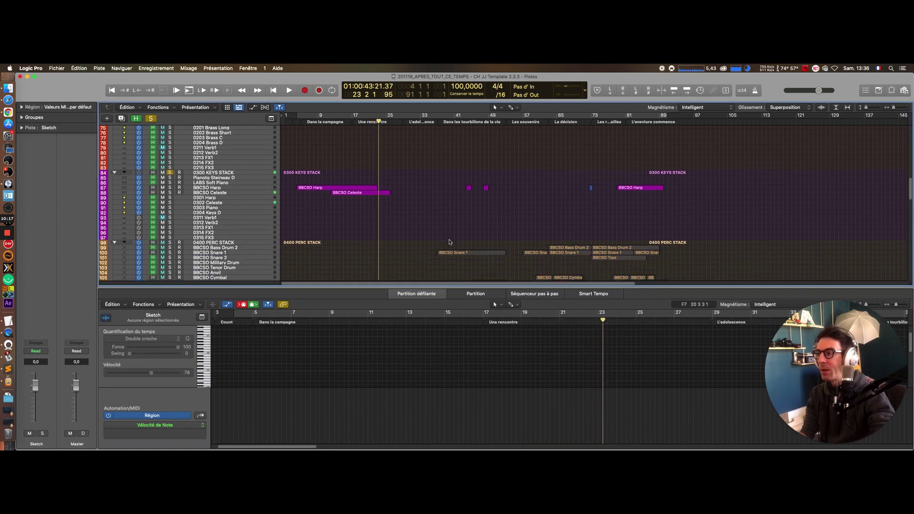
{"action": "left_click", "coordinate": [152, 120]}
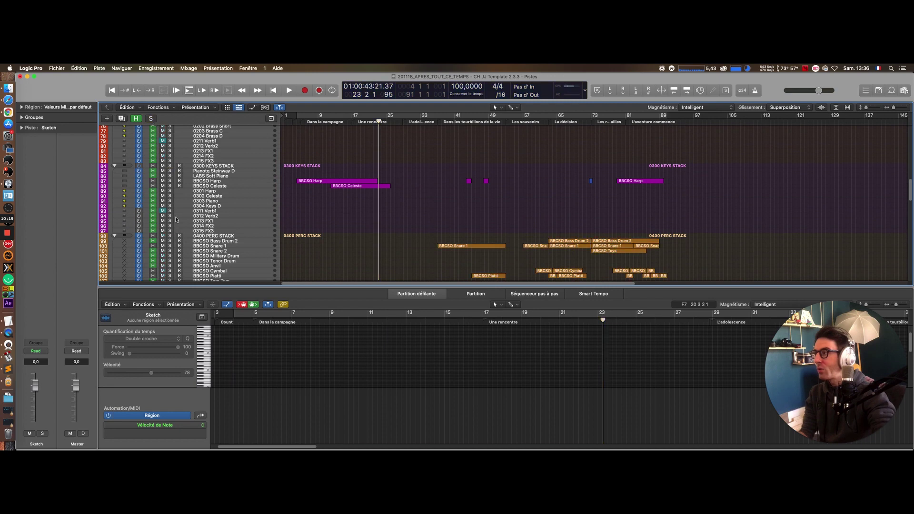
{"action": "left_click", "coordinate": [170, 235]}
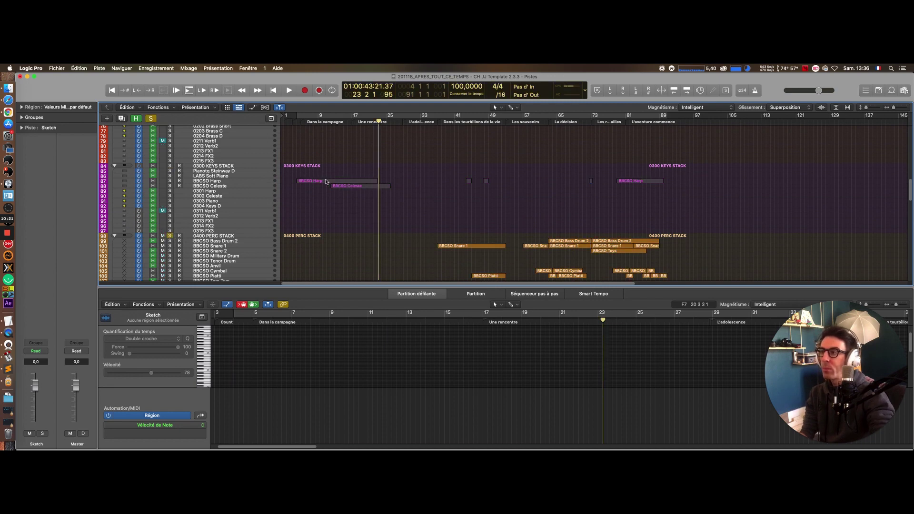
{"action": "left_click_drag", "start_coordinate": [447, 198], "coordinate": [488, 173]}
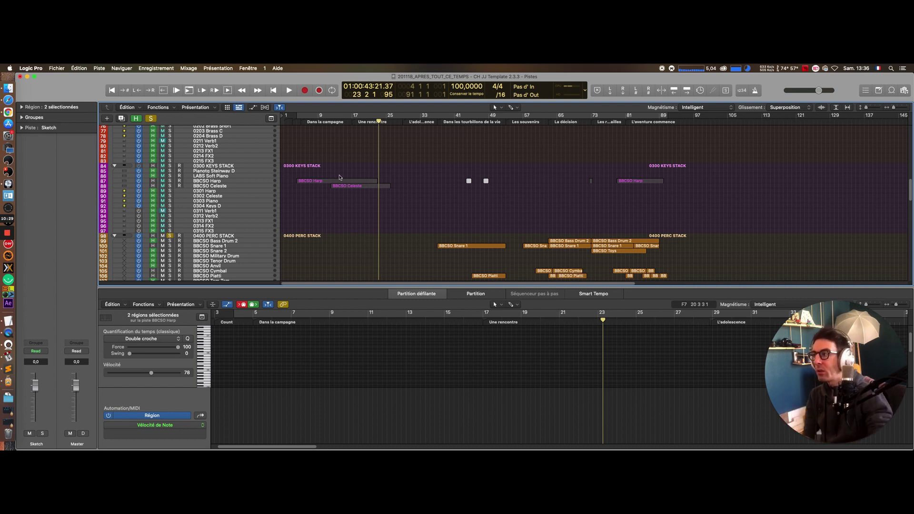
Step: Show the opening Triangle, Timpani and Tubular Bells regions together in the piano roll and play the soloed percussion from bar 5
{"action": "scroll", "coordinate": [405, 219], "scroll_direction": "down", "scroll_amount": 5}
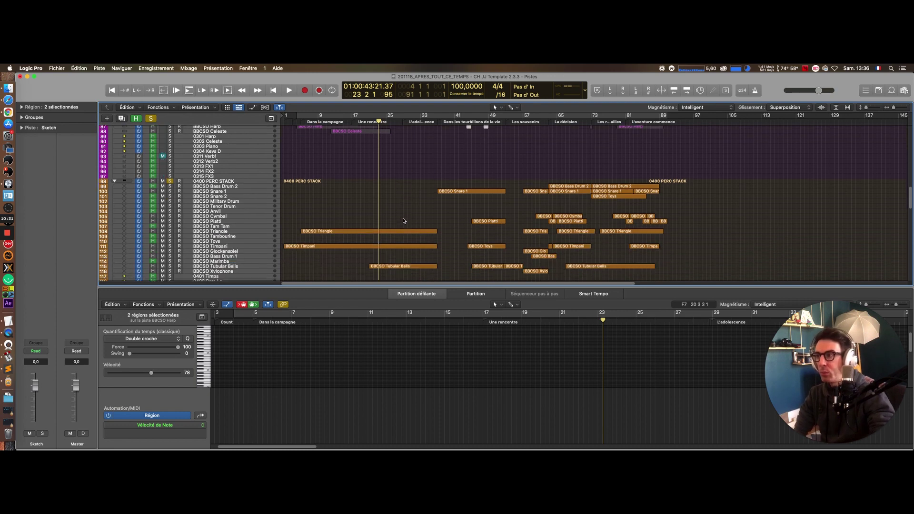
{"action": "left_click", "coordinate": [300, 122]}
{"action": "left_click_drag", "start_coordinate": [327, 188], "coordinate": [405, 266]}
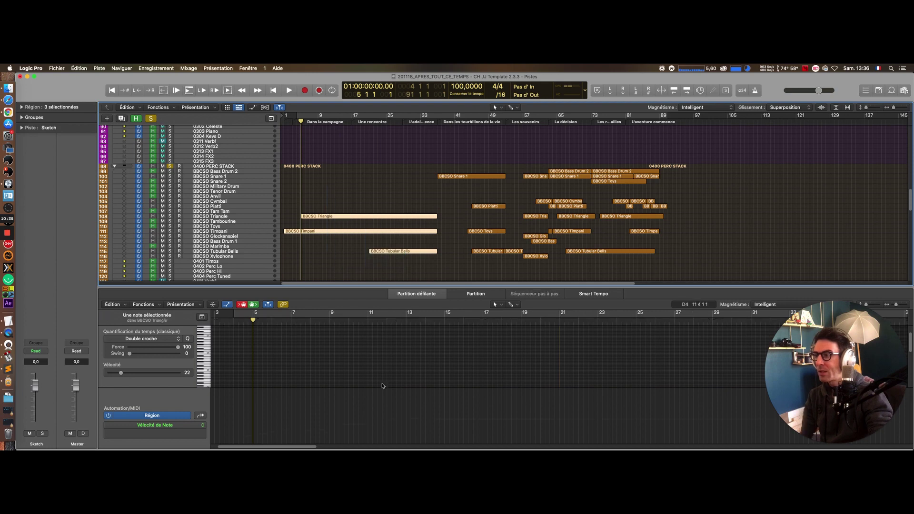
{"action": "left_click", "coordinate": [380, 376]}
{"action": "scroll", "coordinate": [379, 377], "scroll_direction": "down", "scroll_amount": 2}
{"action": "key", "text": "space"}
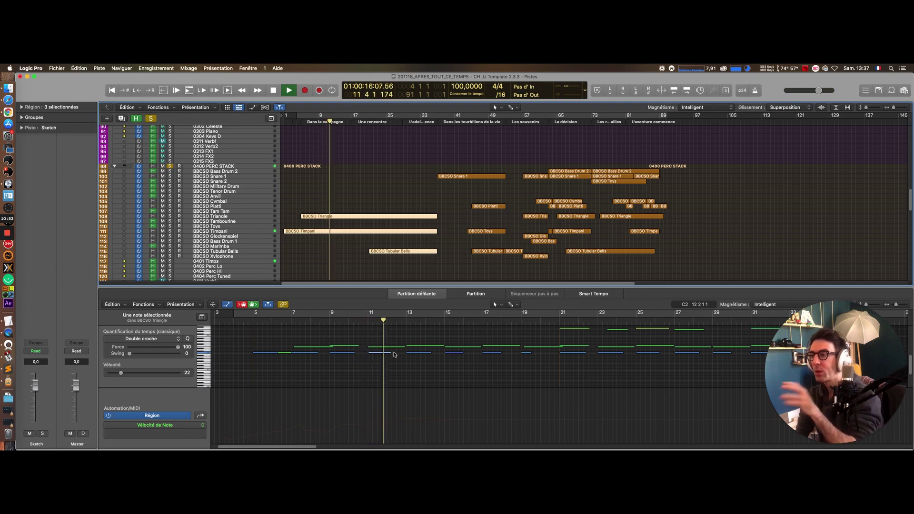
Step: Skip the percussion playback ahead to about bar 19 and browse the wind, brass, percussion and string tracks while it plays
{"action": "left_click", "coordinate": [519, 322]}
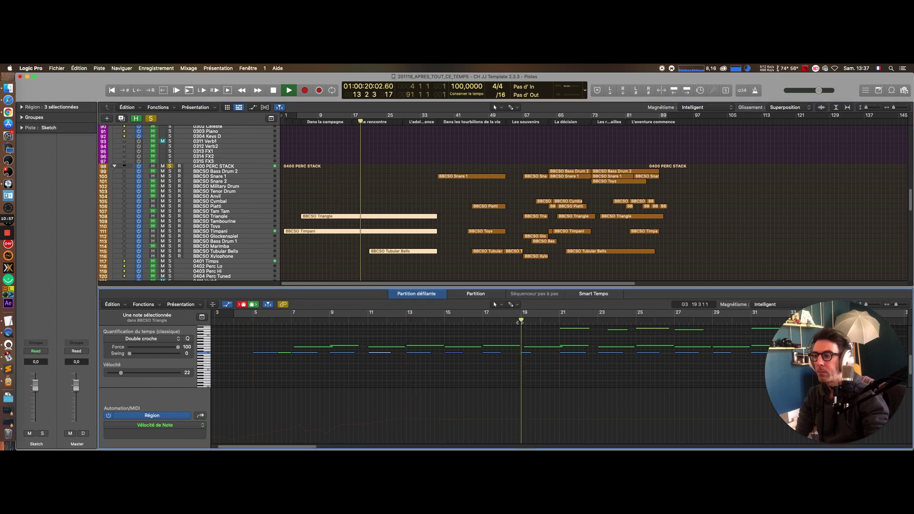
{"action": "scroll", "coordinate": [566, 355], "scroll_direction": "up", "scroll_amount": 2}
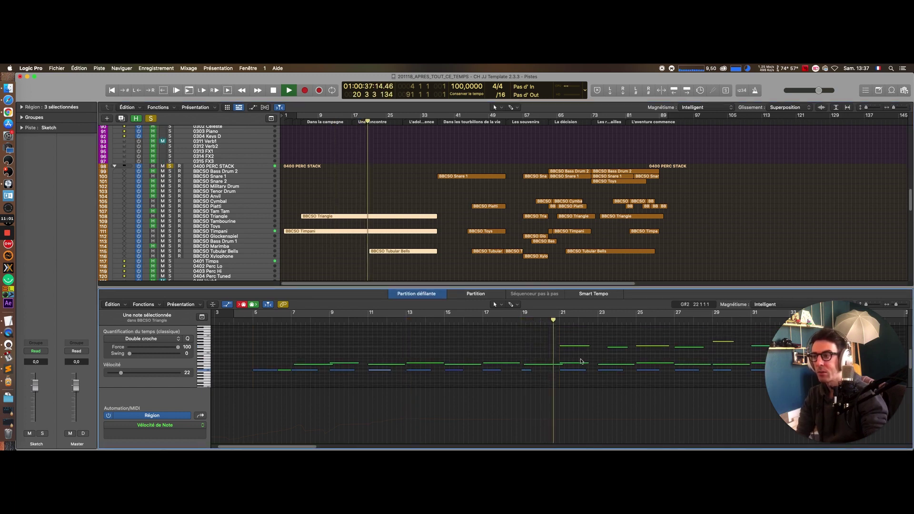
{"action": "scroll", "coordinate": [409, 190], "scroll_direction": "up", "scroll_amount": 20}
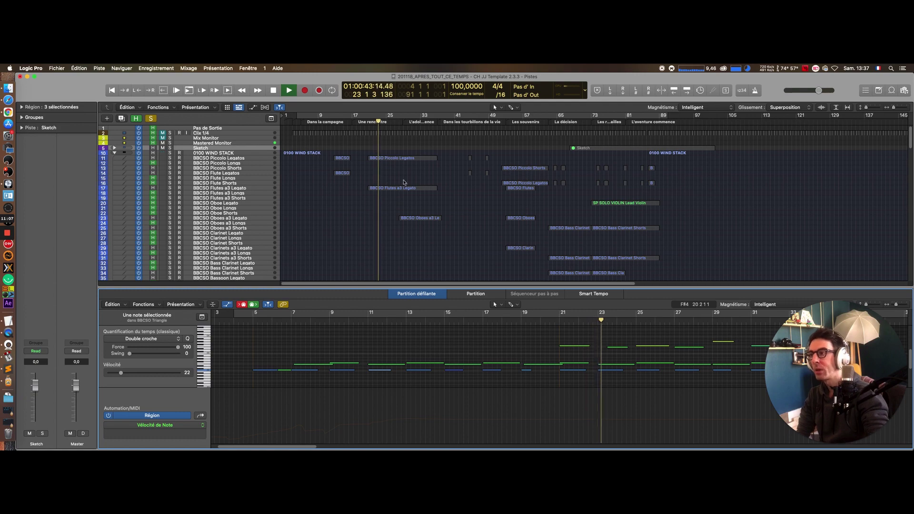
{"action": "scroll", "coordinate": [400, 176], "scroll_direction": "down", "scroll_amount": 1}
{"action": "scroll", "coordinate": [400, 175], "scroll_direction": "down", "scroll_amount": 5}
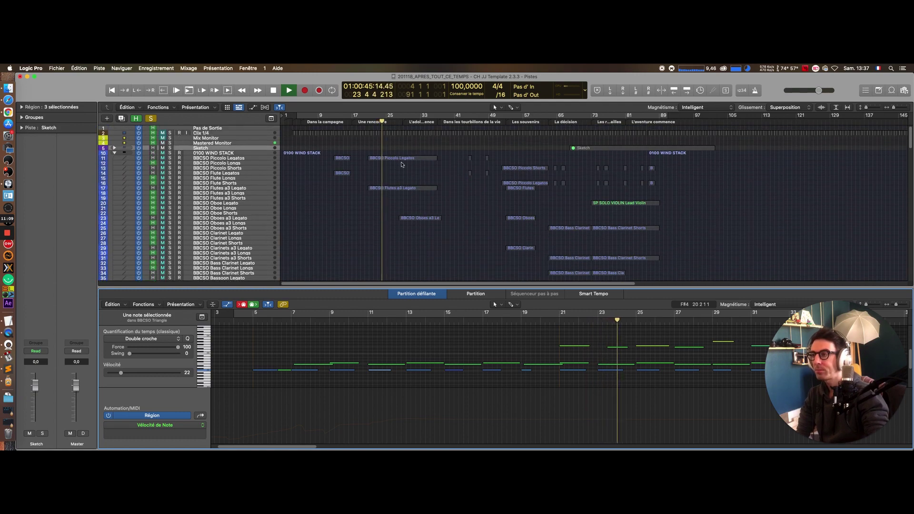
{"action": "scroll", "coordinate": [402, 178], "scroll_direction": "down", "scroll_amount": 20}
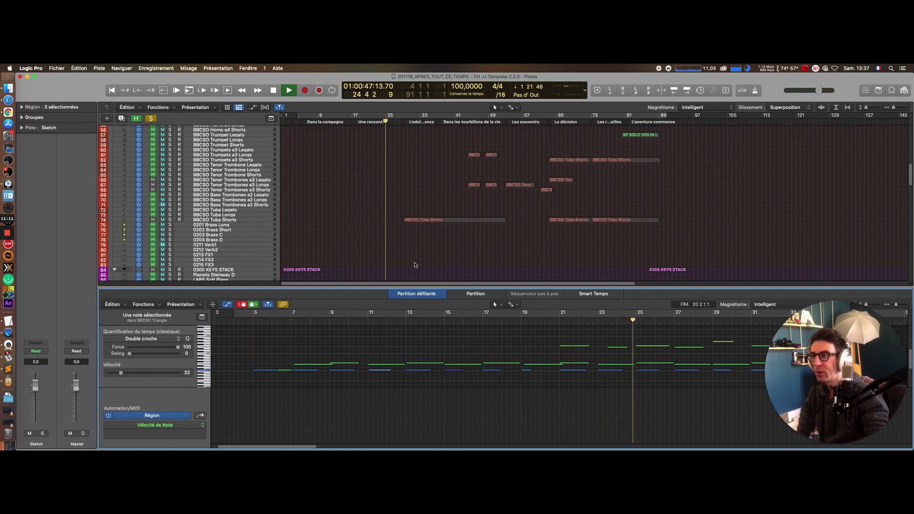
{"action": "scroll", "coordinate": [398, 177], "scroll_direction": "up", "scroll_amount": 20}
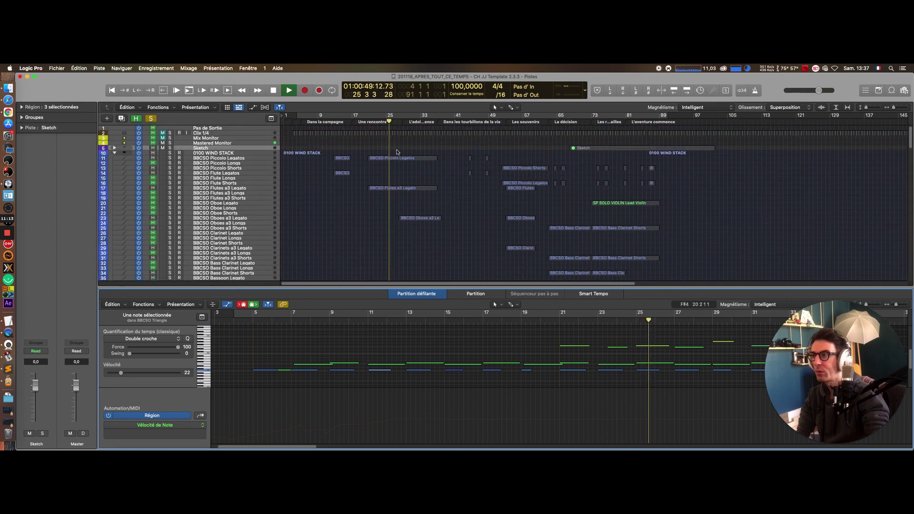
{"action": "scroll", "coordinate": [406, 161], "scroll_direction": "down", "scroll_amount": 20}
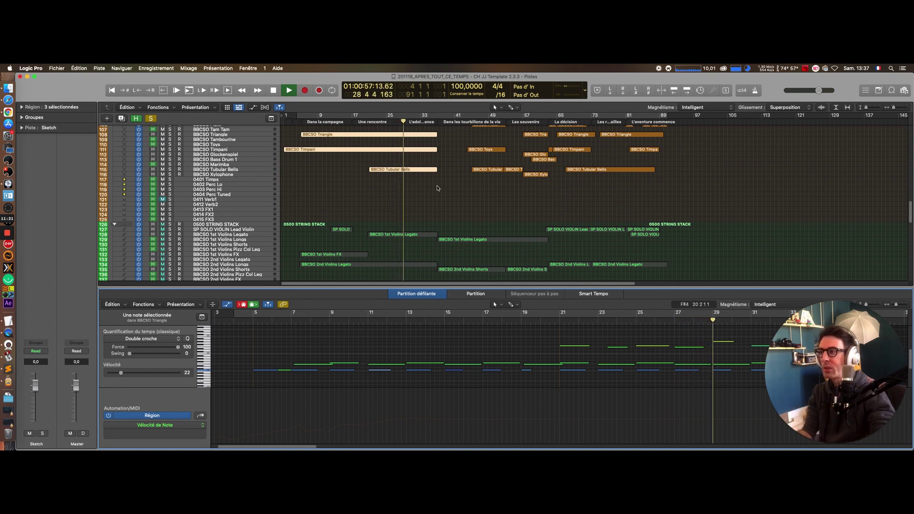
Step: Stop playback, clear the percussion solo, solo only the 0500 STRING STACK, and play it from the project start
{"action": "left_click", "coordinate": [404, 190]}
{"action": "scroll", "coordinate": [342, 183], "scroll_direction": "up", "scroll_amount": 6}
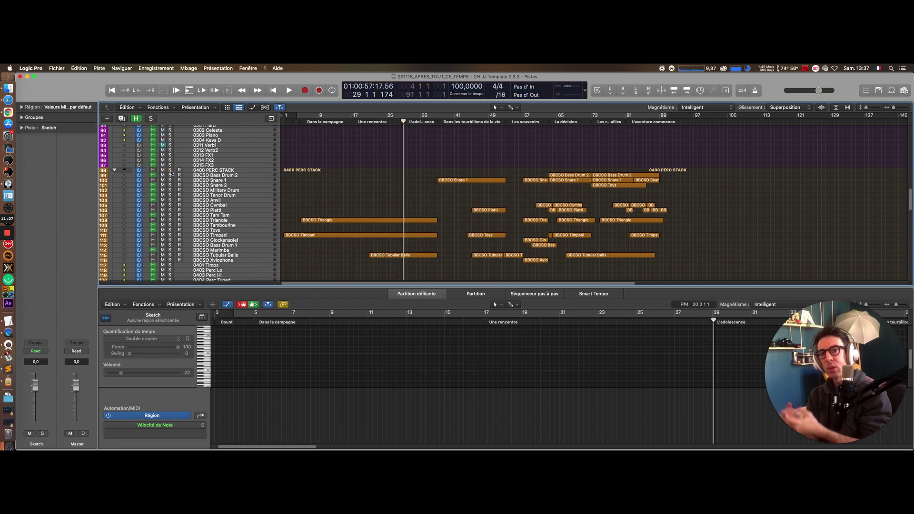
{"action": "scroll", "coordinate": [172, 173], "scroll_direction": "down", "scroll_amount": 12}
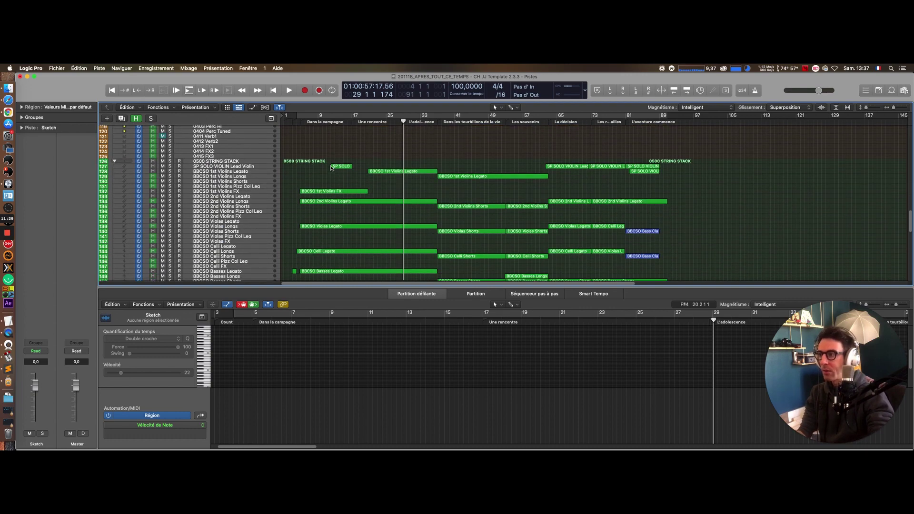
{"action": "scroll", "coordinate": [160, 200], "scroll_direction": "up", "scroll_amount": 3}
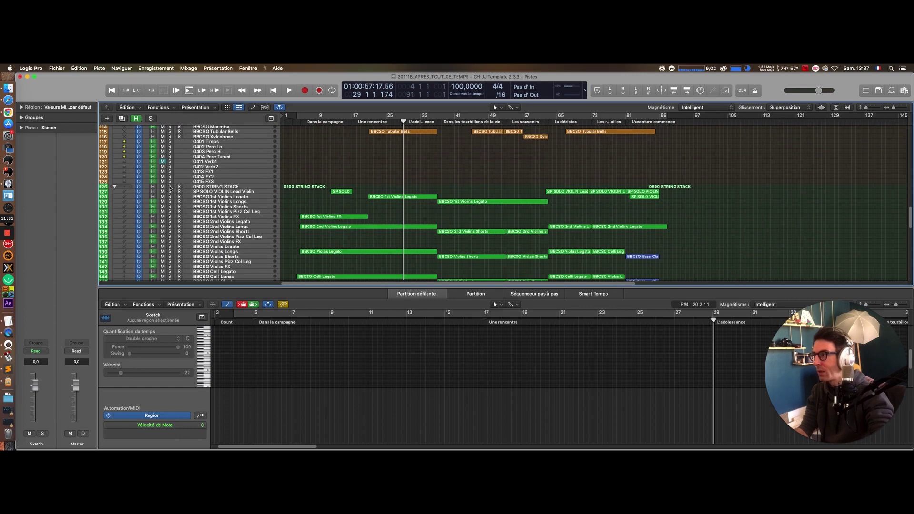
{"action": "left_click", "coordinate": [170, 186]}
{"action": "key", "text": "Return"}
{"action": "key", "text": "space"}
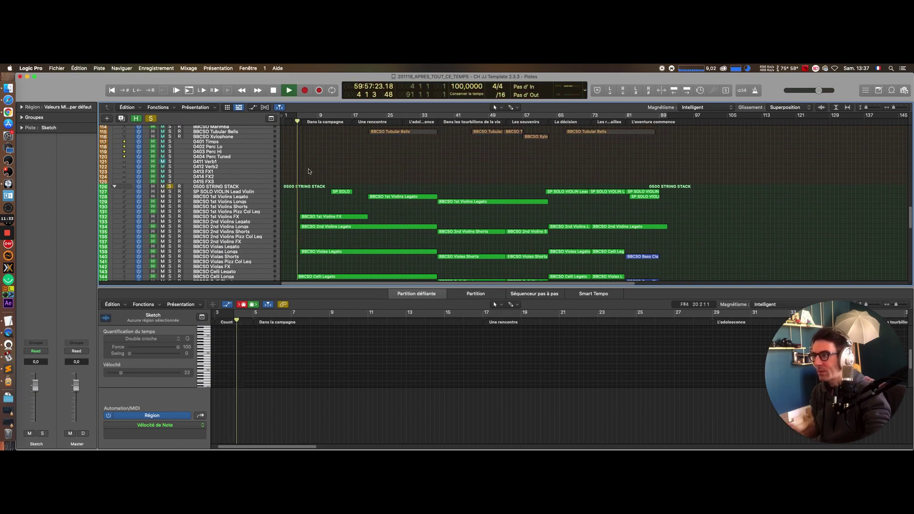
{"action": "scroll", "coordinate": [339, 205], "scroll_direction": "down", "scroll_amount": 2}
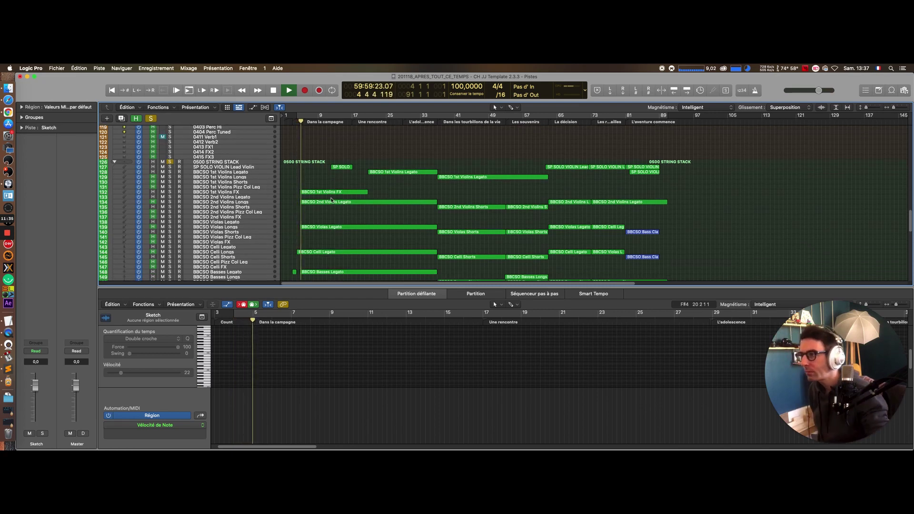
Step: Show the BBCSO 1st Violins FX region in the piano roll, play its track soloed from about bar 5, and clear the solo after stopping
{"action": "left_click", "coordinate": [322, 191]}
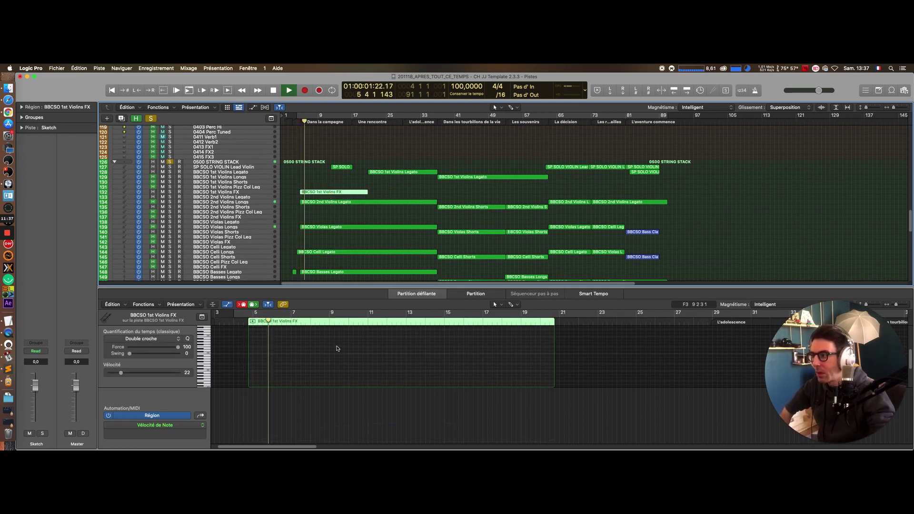
{"action": "left_click", "coordinate": [170, 192]}
{"action": "left_click", "coordinate": [241, 321]}
{"action": "key", "text": "space"}
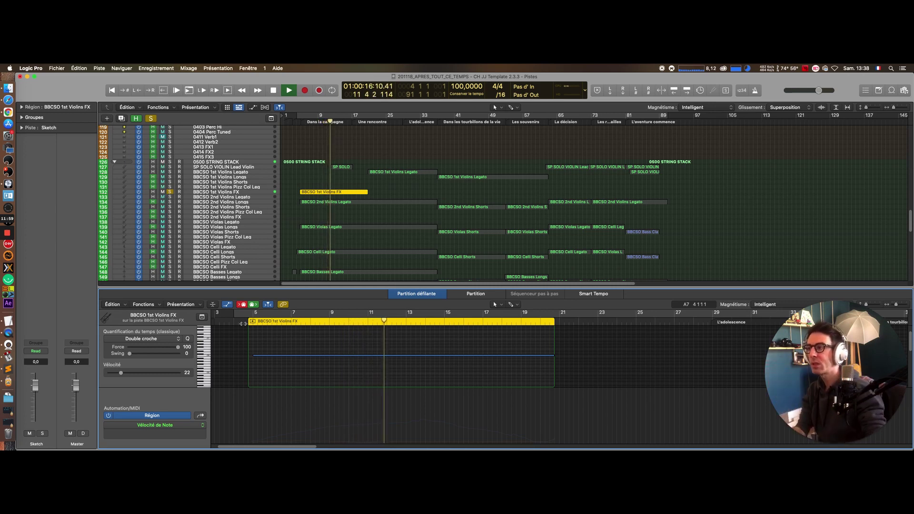
{"action": "key", "text": "space"}
{"action": "left_click", "coordinate": [170, 192]}
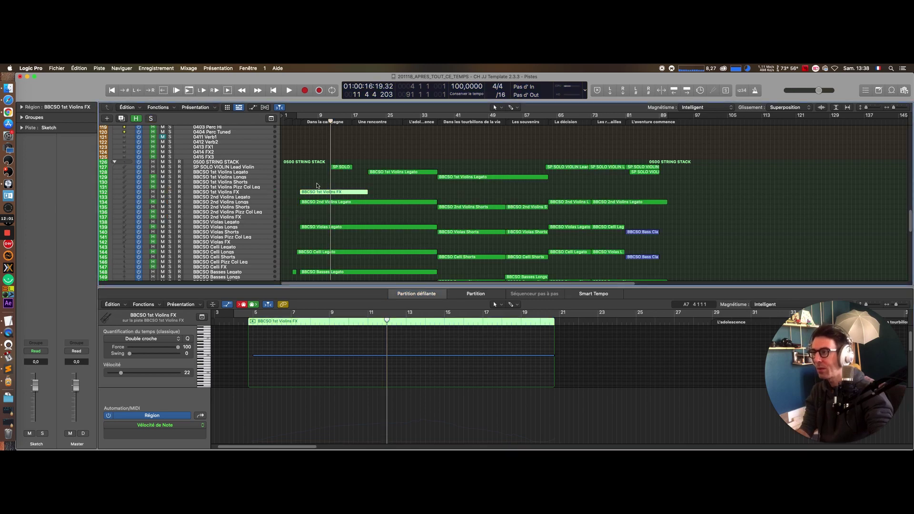
Step: Show the opening 2nd Violins Legato region, solo BBCSO 2nd Violins Longs, play from the start, and add the Violas Longs solo before stopping
{"action": "left_click", "coordinate": [321, 202]}
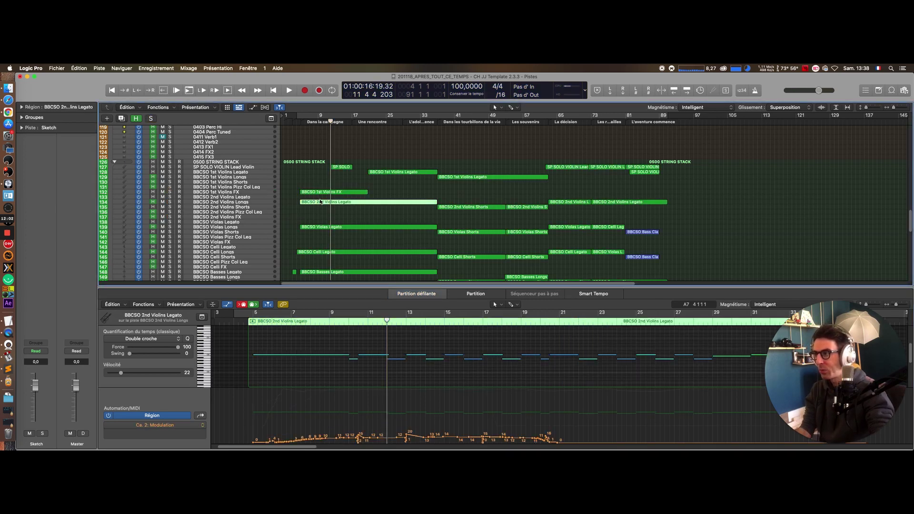
{"action": "left_click", "coordinate": [170, 202]}
{"action": "key", "text": "Return"}
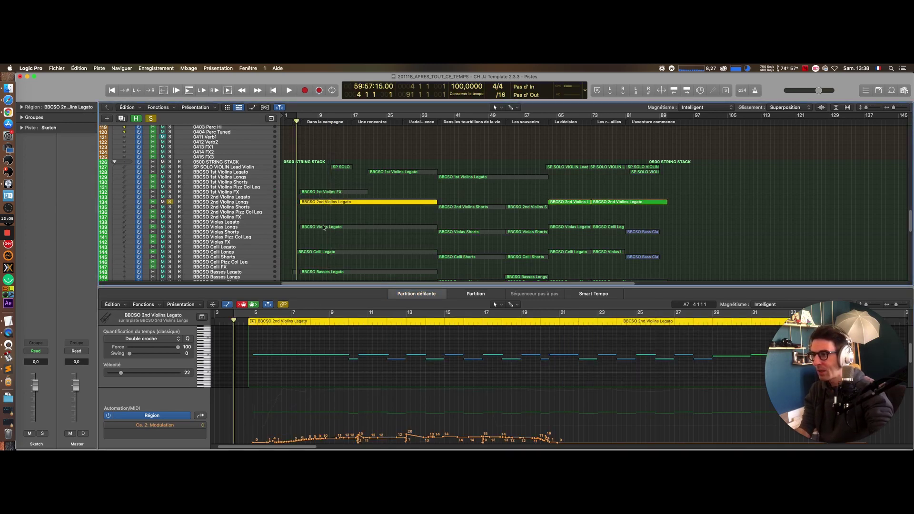
{"action": "key", "text": "space"}
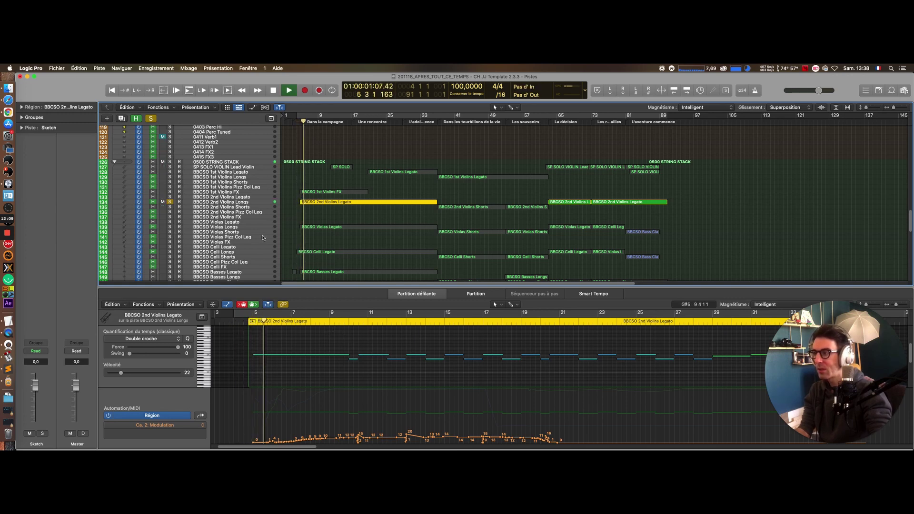
{"action": "left_click", "coordinate": [169, 227]}
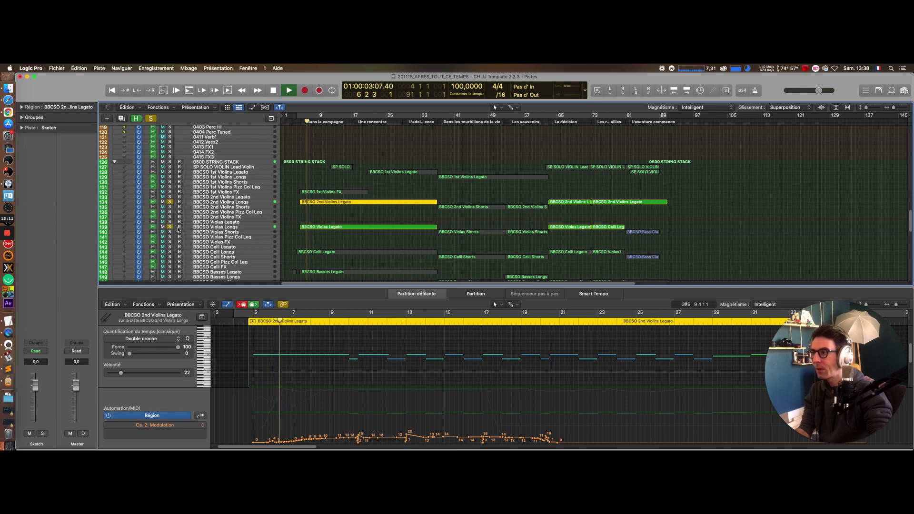
{"action": "key", "text": "space"}
Step: Show the opening 2nd Violins, Violas, Celli and Basses Legato regions together in the piano roll and play the passage
{"action": "left_click_drag", "start_coordinate": [377, 196], "coordinate": [394, 233]}
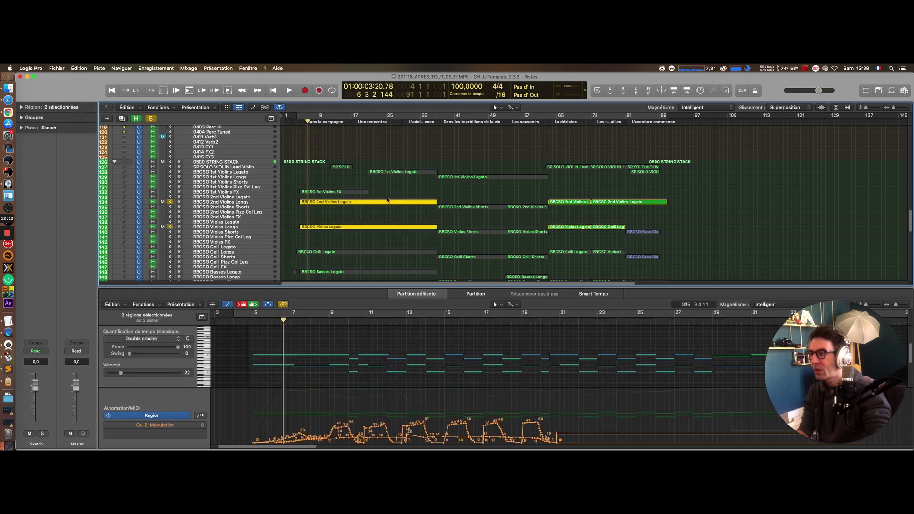
{"action": "left_click", "coordinate": [388, 253], "text": "shift"}
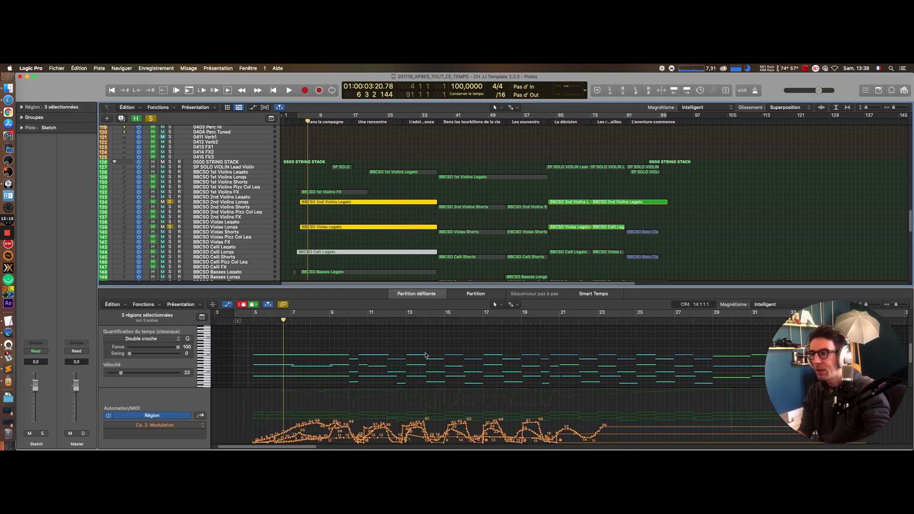
{"action": "scroll", "coordinate": [412, 270], "scroll_direction": "down", "scroll_amount": 2}
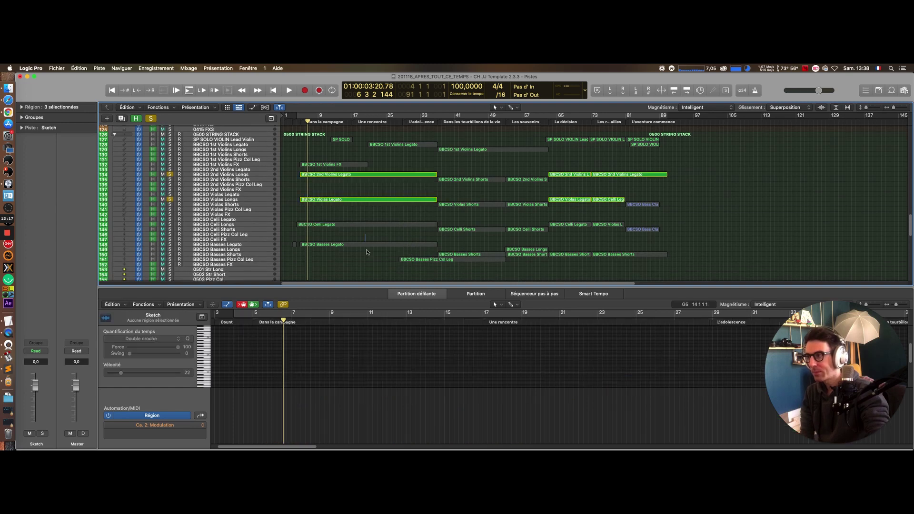
{"action": "left_click", "coordinate": [405, 244]}
{"action": "scroll", "coordinate": [408, 338], "scroll_direction": "up", "scroll_amount": 3}
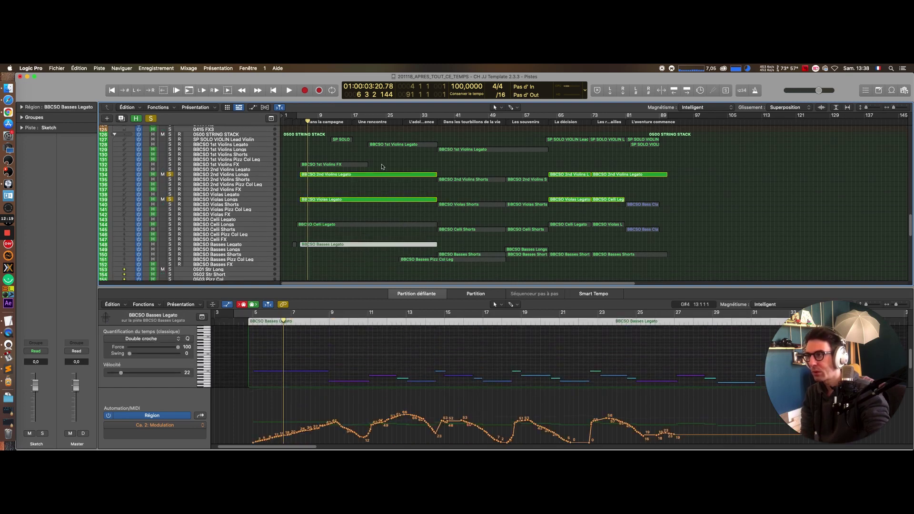
{"action": "left_click_drag", "start_coordinate": [382, 167], "coordinate": [391, 247]}
{"action": "scroll", "coordinate": [418, 332], "scroll_direction": "down", "scroll_amount": 1}
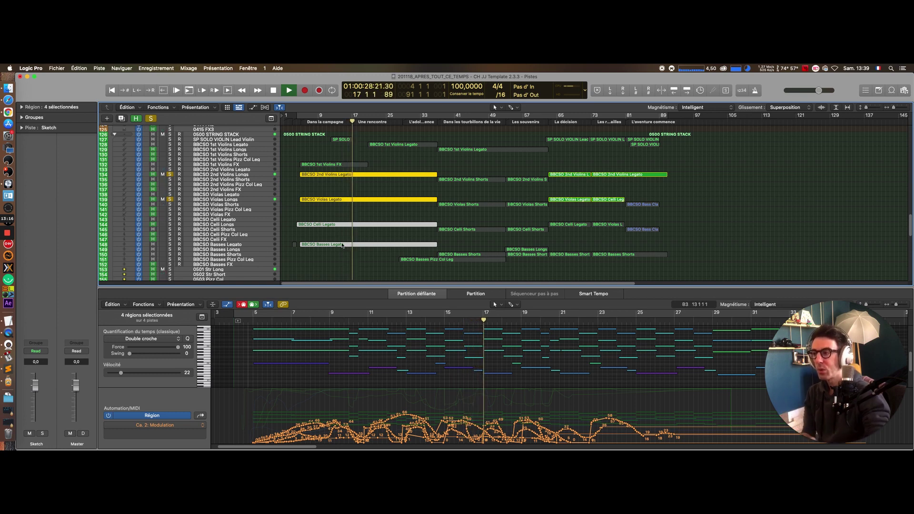
Step: Stop playback, show all the opening string regions together in the piano roll, and replace the individual solos with the 0500 STRING STACK solo
{"action": "key", "text": "space"}
{"action": "left_click", "coordinate": [313, 164]}
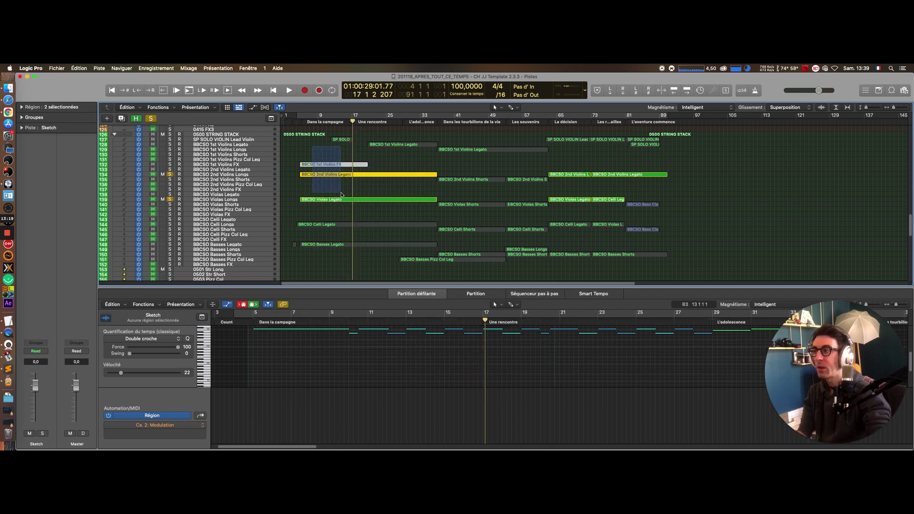
{"action": "left_click_drag", "start_coordinate": [332, 142], "coordinate": [394, 261]}
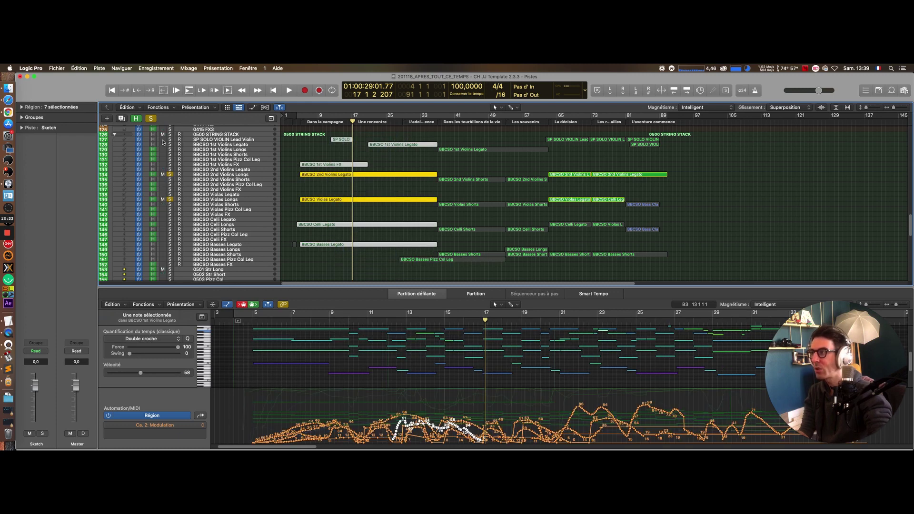
{"action": "left_click", "coordinate": [169, 175], "text": "alt"}
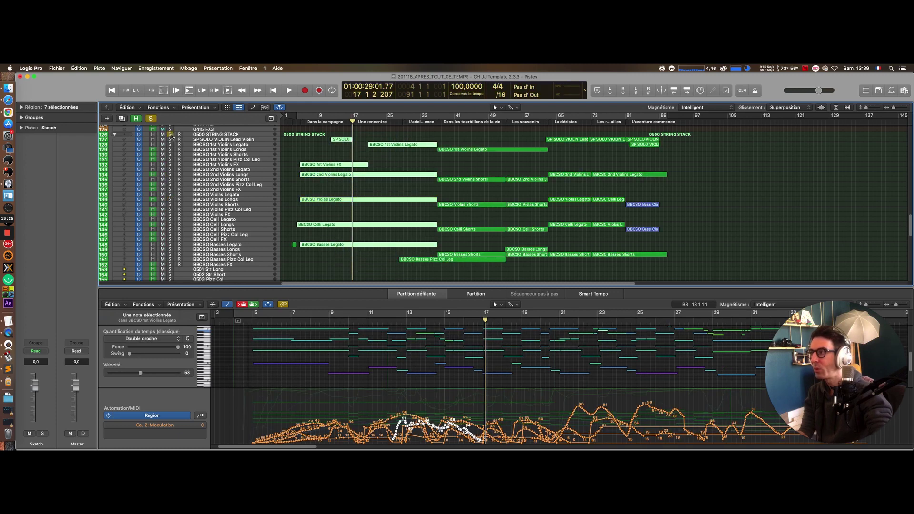
Step: Play the soloed strings from bar 5, showing the 1st Violins FX region and the first SP SOLO VIOLIN Lead Violin region in the piano roll
{"action": "key", "text": "Return"}
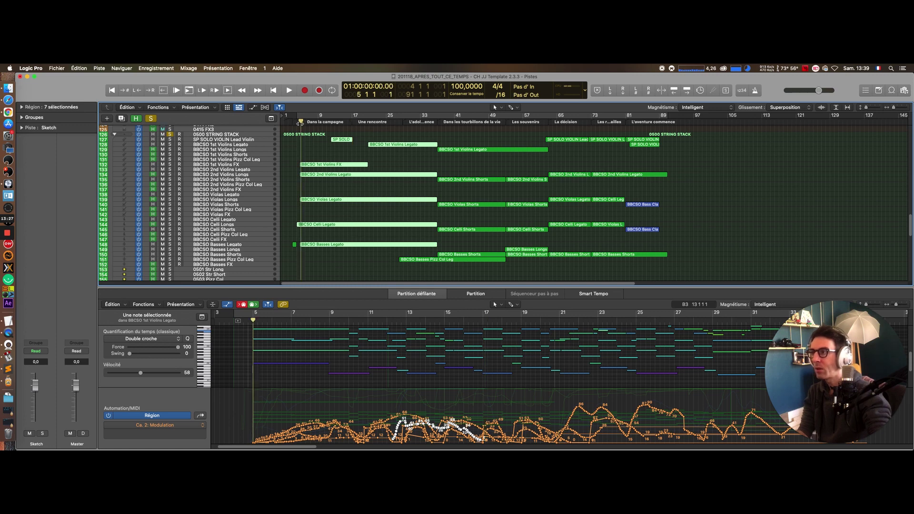
{"action": "left_click", "coordinate": [322, 156]}
{"action": "left_click", "coordinate": [323, 164]}
{"action": "key", "text": "space"}
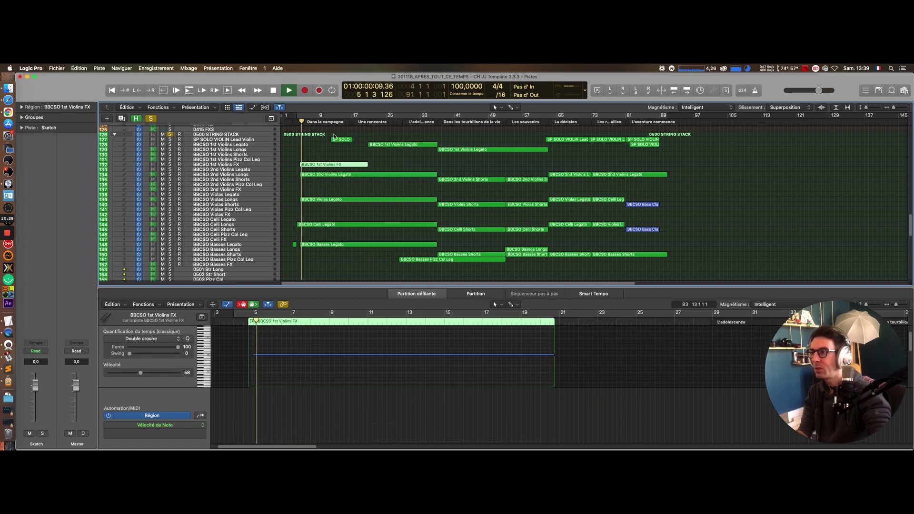
{"action": "left_click", "coordinate": [336, 140]}
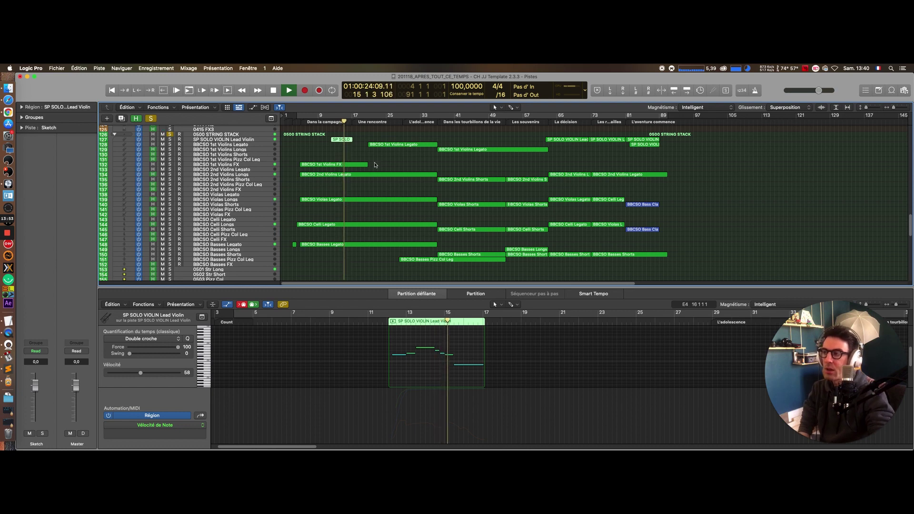
Step: Check the opening brass parts while the strings play, and show the first BBCSO 1st Violins Legato region in the piano roll
{"action": "scroll", "coordinate": [360, 279], "scroll_direction": "up", "scroll_amount": 20}
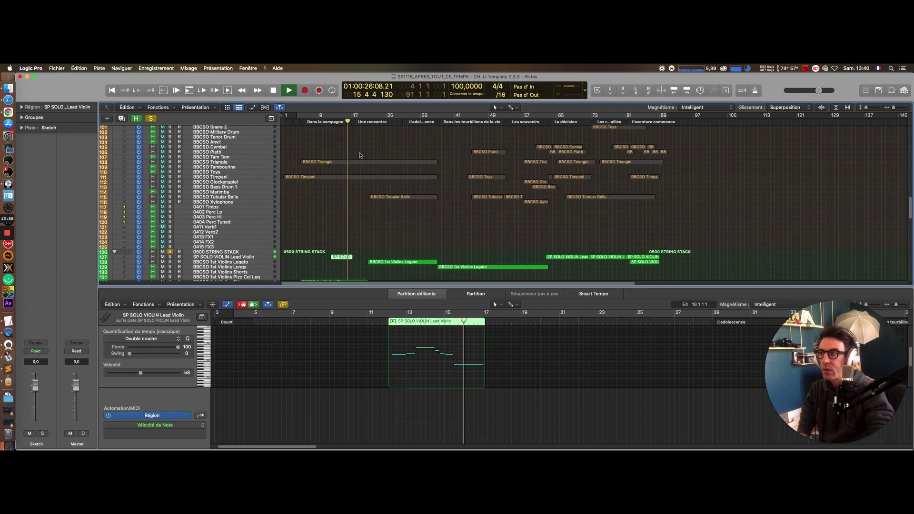
{"action": "scroll", "coordinate": [361, 205], "scroll_direction": "down", "scroll_amount": 5}
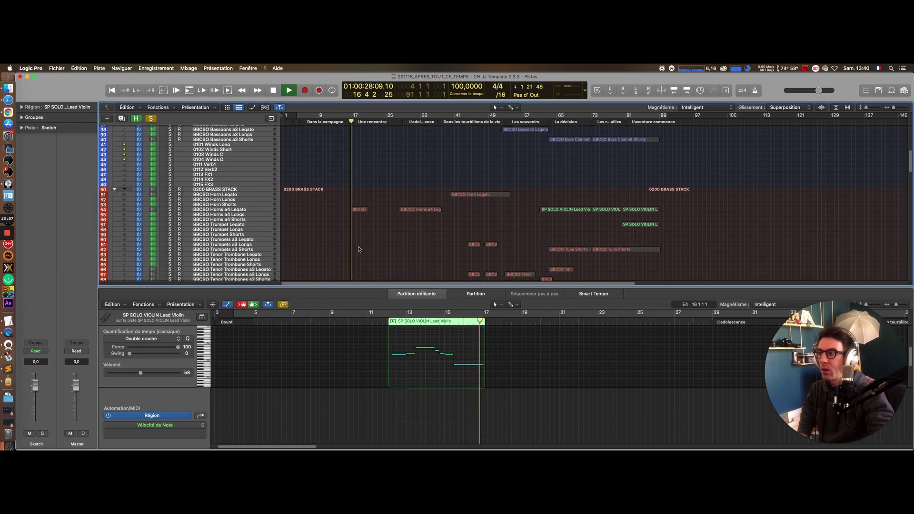
{"action": "scroll", "coordinate": [362, 205], "scroll_direction": "down", "scroll_amount": 20}
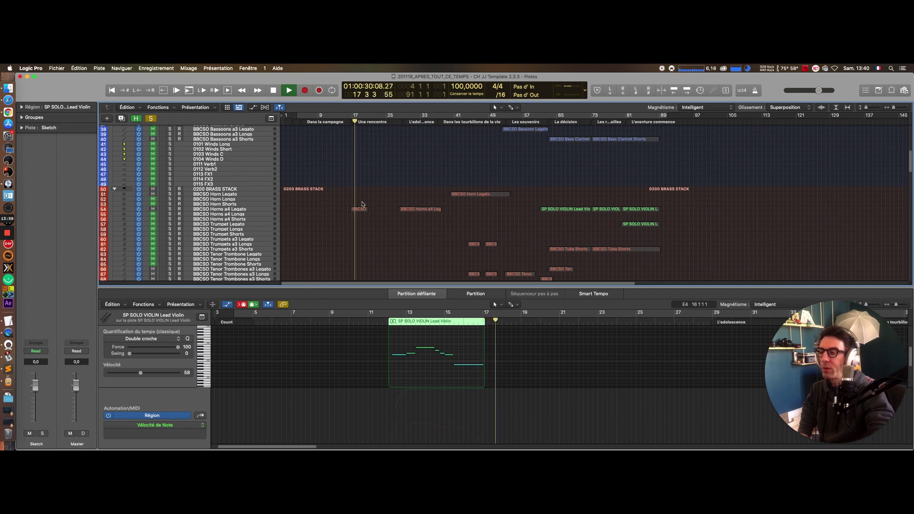
{"action": "scroll", "coordinate": [362, 204], "scroll_direction": "down", "scroll_amount": 2}
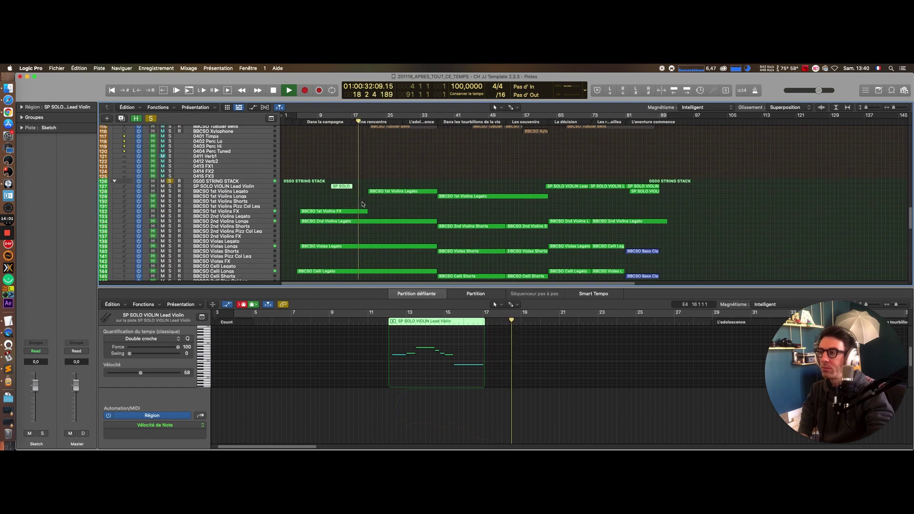
{"action": "left_click", "coordinate": [390, 191]}
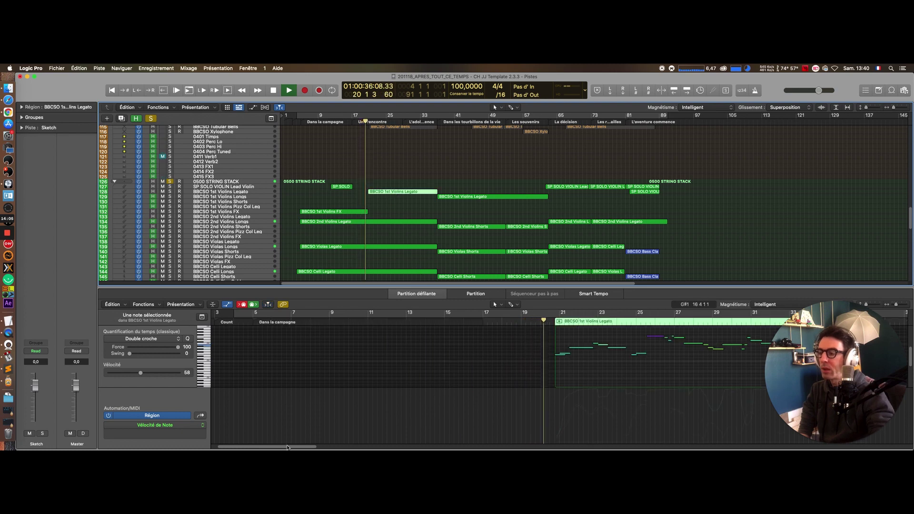
Step: Follow the first BBCSO 1st Violins Legato region in the piano roll during playback and look through the other stacks' parts for this passage
{"action": "left_click_drag", "start_coordinate": [287, 447], "coordinate": [317, 447]}
{"action": "scroll", "coordinate": [414, 185], "scroll_direction": "down", "scroll_amount": 10}
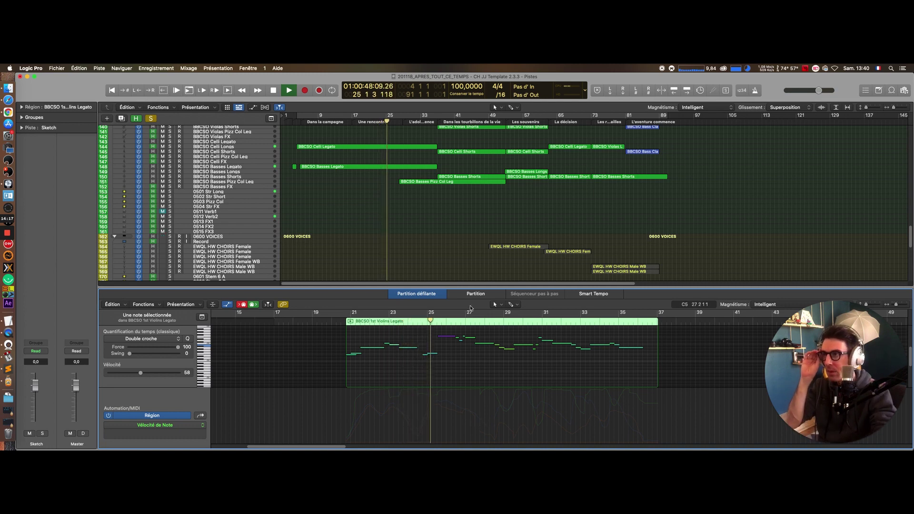
{"action": "scroll", "coordinate": [450, 237], "scroll_direction": "up", "scroll_amount": 15}
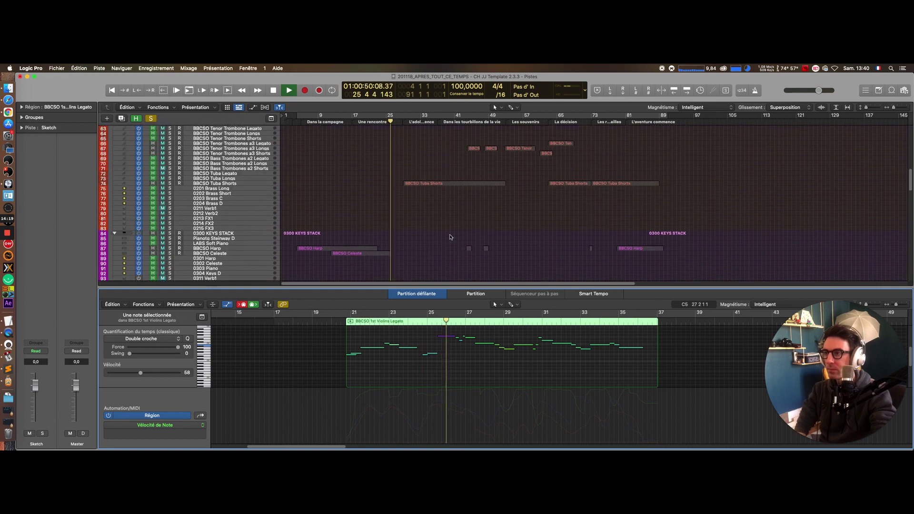
{"action": "scroll", "coordinate": [450, 237], "scroll_direction": "down", "scroll_amount": 12}
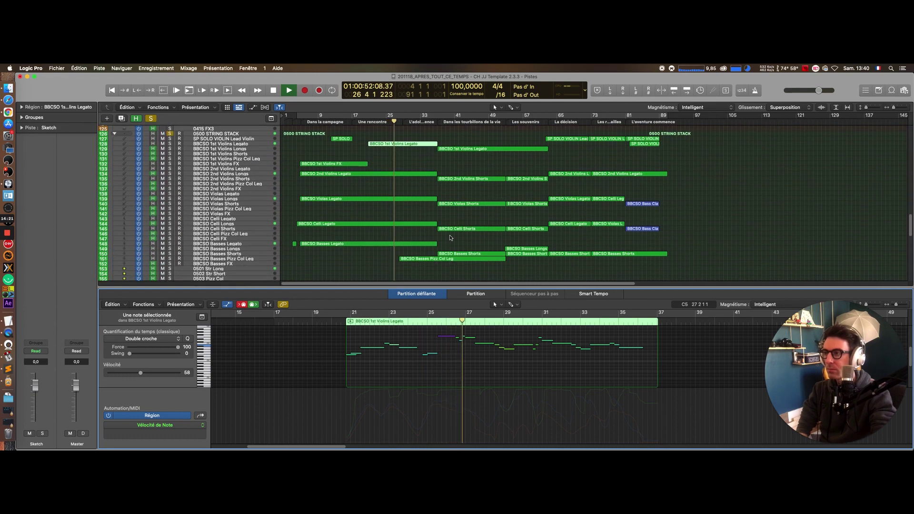
{"action": "scroll", "coordinate": [450, 236], "scroll_direction": "down", "scroll_amount": 8}
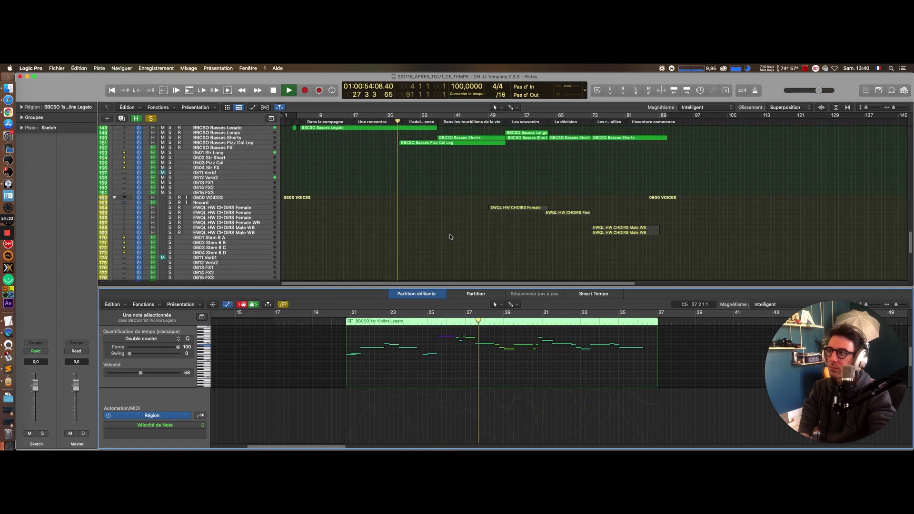
{"action": "scroll", "coordinate": [450, 236], "scroll_direction": "down", "scroll_amount": 10}
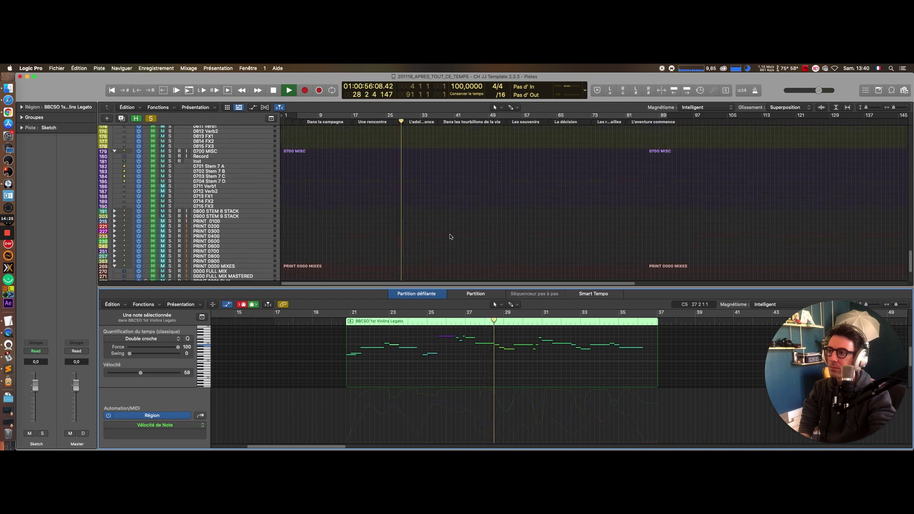
{"action": "scroll", "coordinate": [450, 236], "scroll_direction": "up", "scroll_amount": 10}
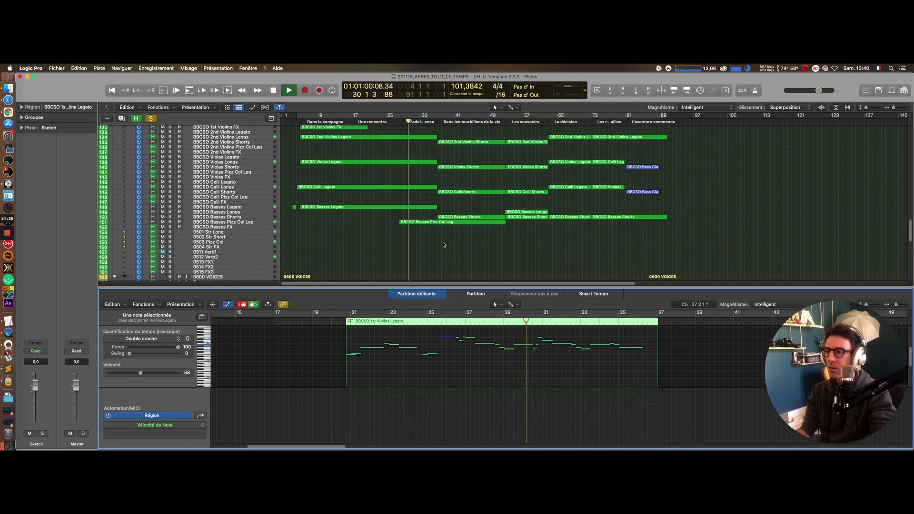
Step: Show the BBCSO Basses Pizz Col Leg region in the piano roll, stop playback, and solo that track instead of the string stack
{"action": "left_click", "coordinate": [442, 221]}
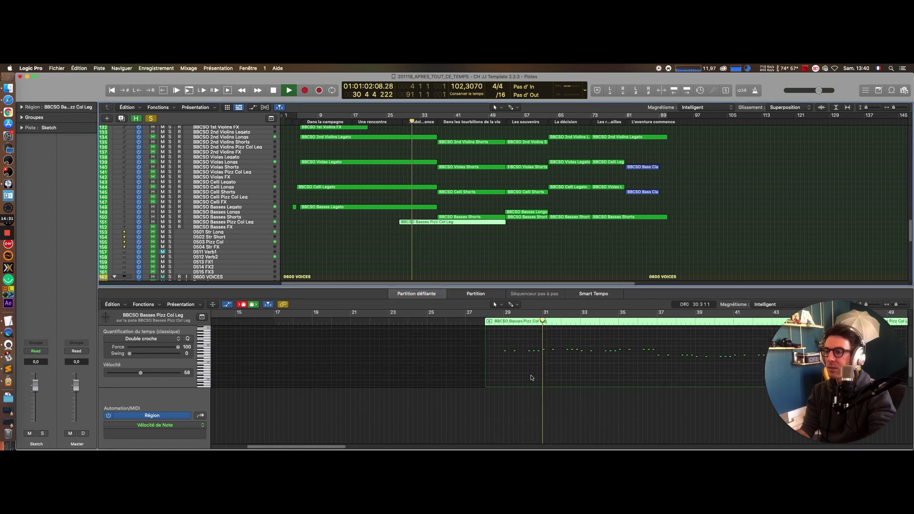
{"action": "left_click", "coordinate": [381, 238]}
{"action": "scroll", "coordinate": [379, 235], "scroll_direction": "up", "scroll_amount": 3}
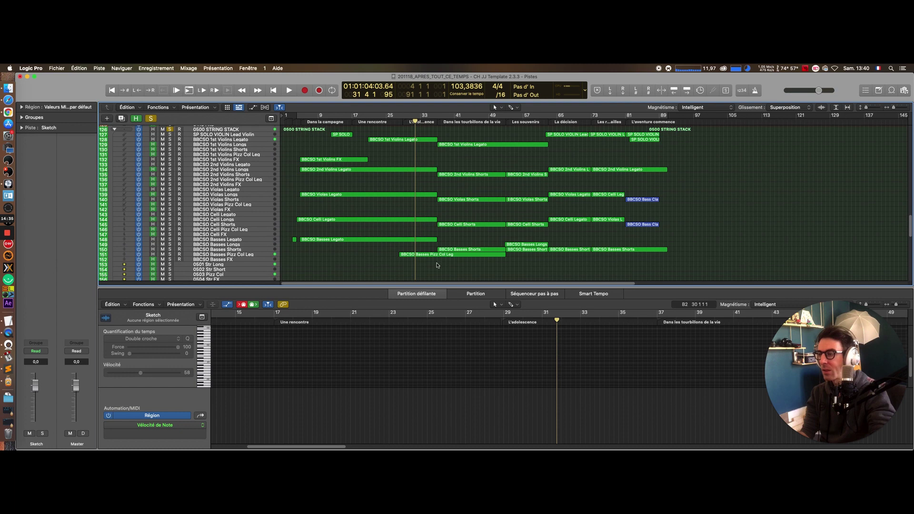
{"action": "left_click", "coordinate": [402, 255]}
{"action": "left_click", "coordinate": [170, 254]}
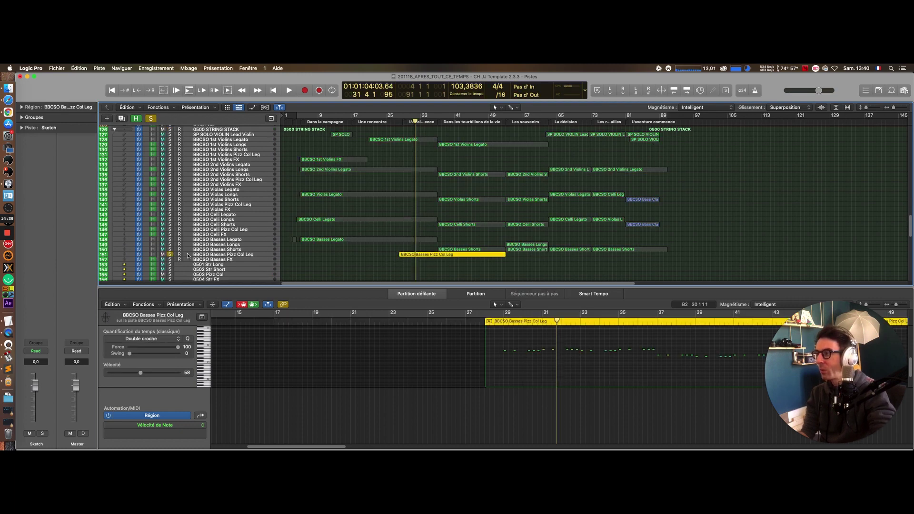
Step: Add the BBCSO Tuba Shorts track to the solo and play the passage from bar 31
{"action": "scroll", "coordinate": [268, 229], "scroll_direction": "up", "scroll_amount": 10}
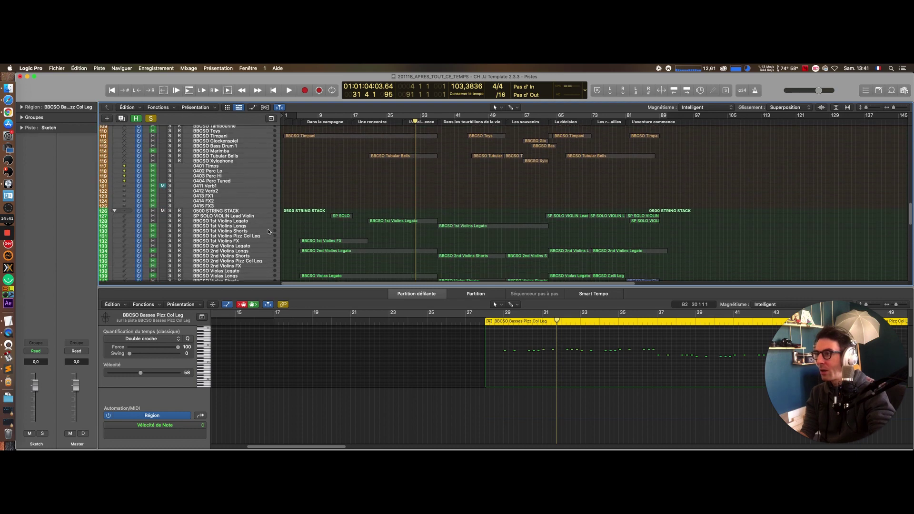
{"action": "scroll", "coordinate": [325, 251], "scroll_direction": "down", "scroll_amount": 3}
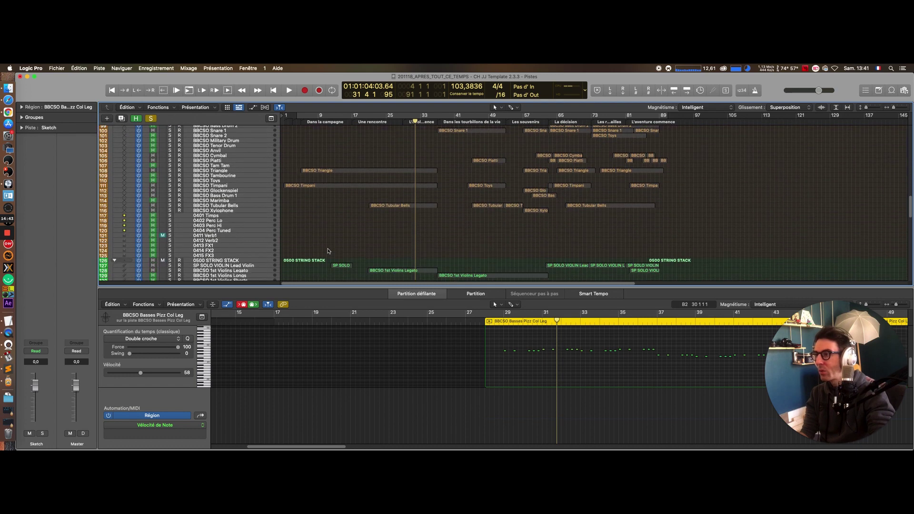
{"action": "scroll", "coordinate": [330, 247], "scroll_direction": "up", "scroll_amount": 13}
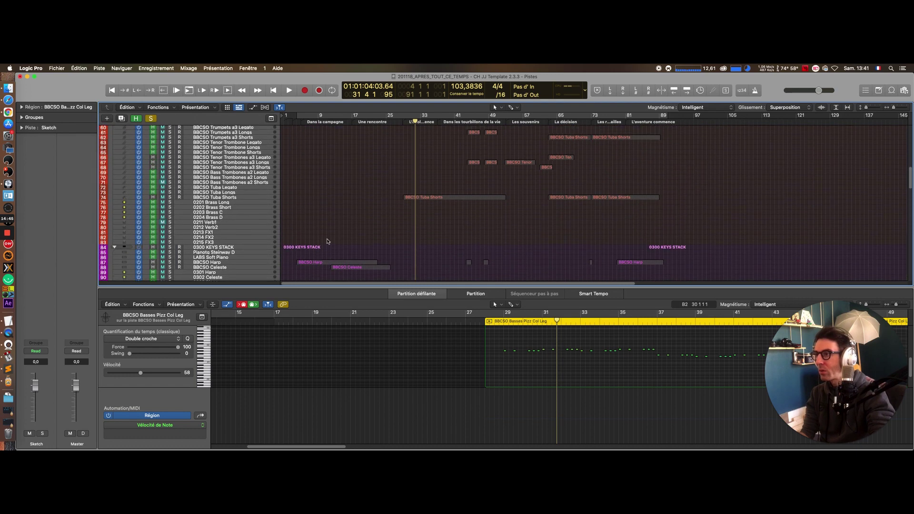
{"action": "left_click", "coordinate": [170, 197]}
{"action": "key", "text": "space"}
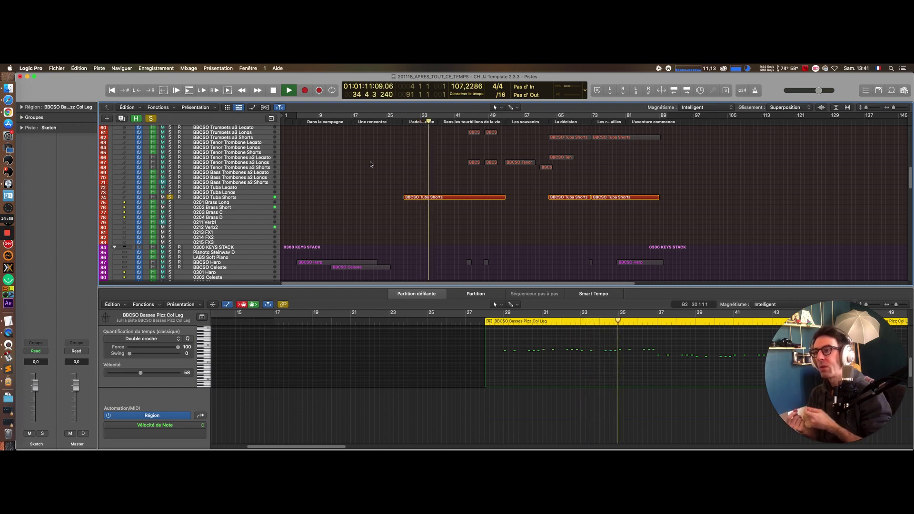
Step: Add the BBCSO Snare 1 track to the soloed parts while the passage plays
{"action": "scroll", "coordinate": [457, 188], "scroll_direction": "down", "scroll_amount": 4}
{"action": "scroll", "coordinate": [457, 190], "scroll_direction": "down", "scroll_amount": 8}
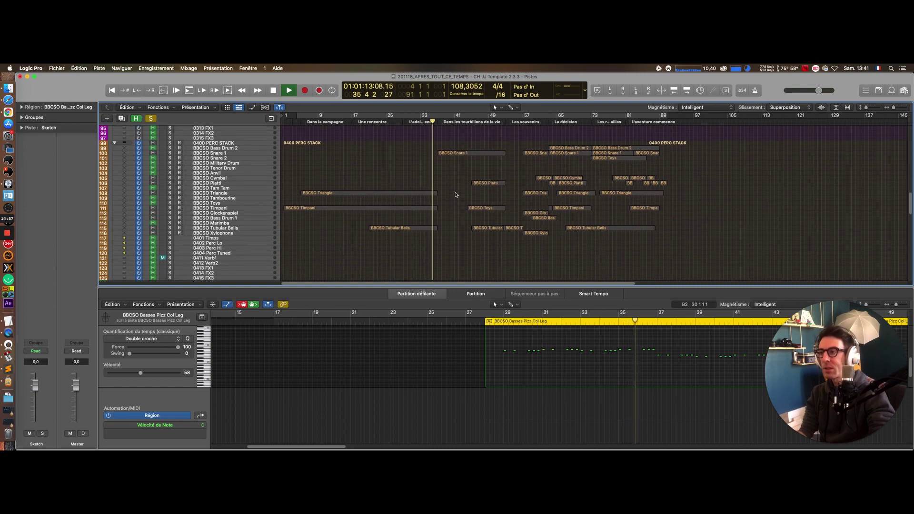
{"action": "left_click", "coordinate": [169, 149]}
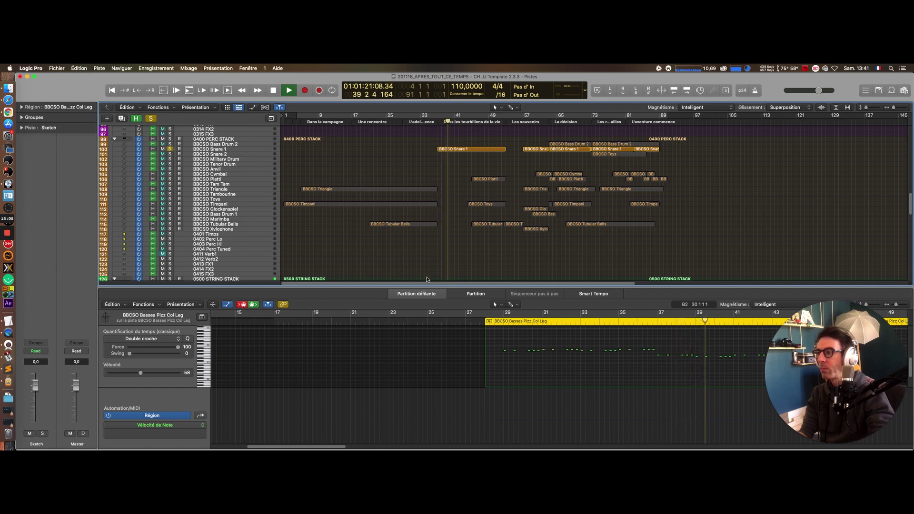
Step: Check the soloed tuba and snare regions, and follow the rest of the Basses Pizz Col Leg region in the piano roll during playback
{"action": "scroll", "coordinate": [418, 237], "scroll_direction": "right", "scroll_amount": 5}
{"action": "scroll", "coordinate": [418, 237], "scroll_direction": "up", "scroll_amount": 5}
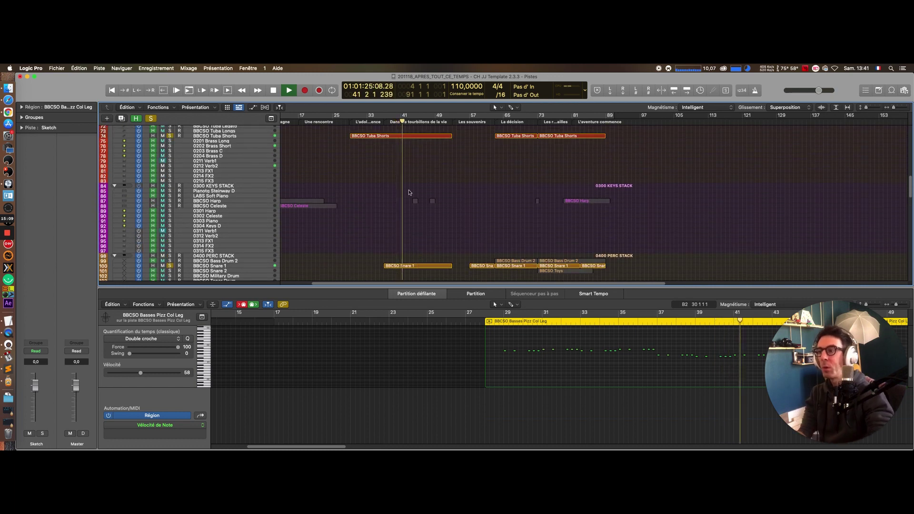
{"action": "scroll", "coordinate": [404, 200], "scroll_direction": "down", "scroll_amount": 3}
{"action": "scroll", "coordinate": [381, 189], "scroll_direction": "down", "scroll_amount": 12}
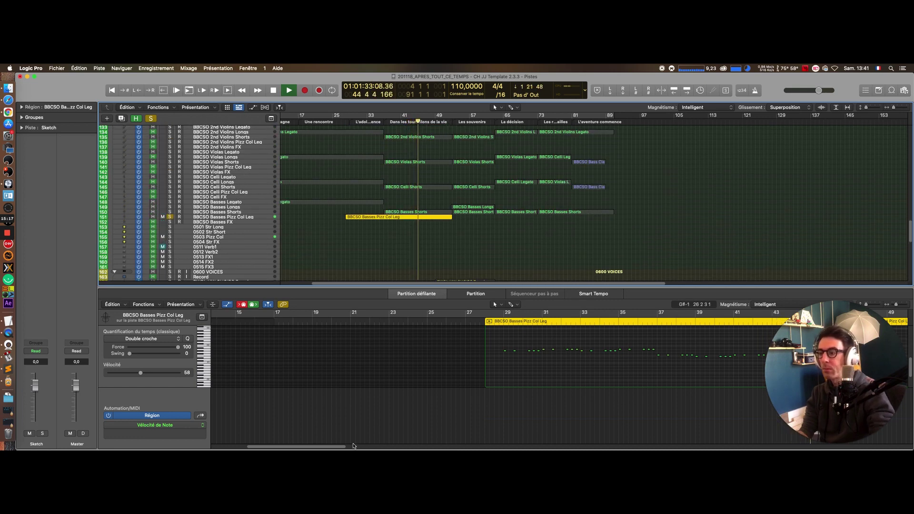
{"action": "left_click_drag", "start_coordinate": [340, 446], "coordinate": [396, 449]}
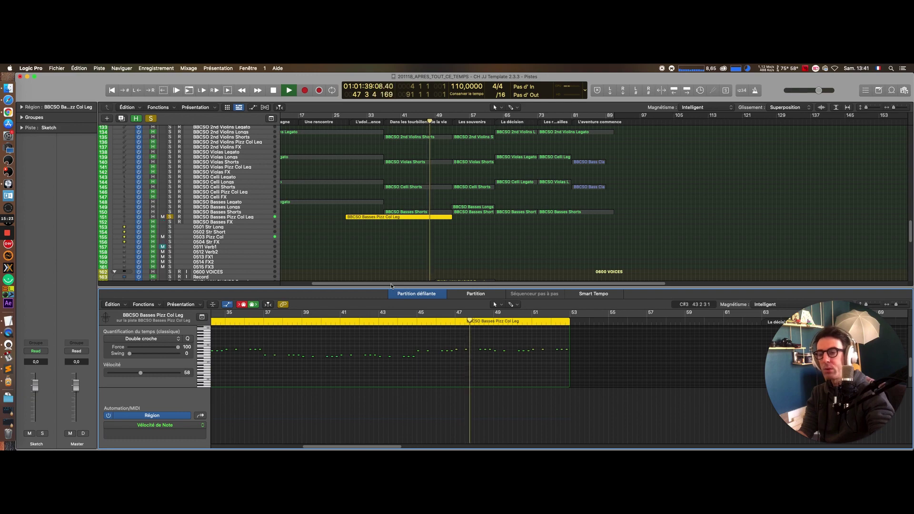
Step: Show the first BBCSO Tuba Shorts region in the piano roll, compare it with the other soloed parts, and stop playback
{"action": "scroll", "coordinate": [410, 177], "scroll_direction": "up", "scroll_amount": 20}
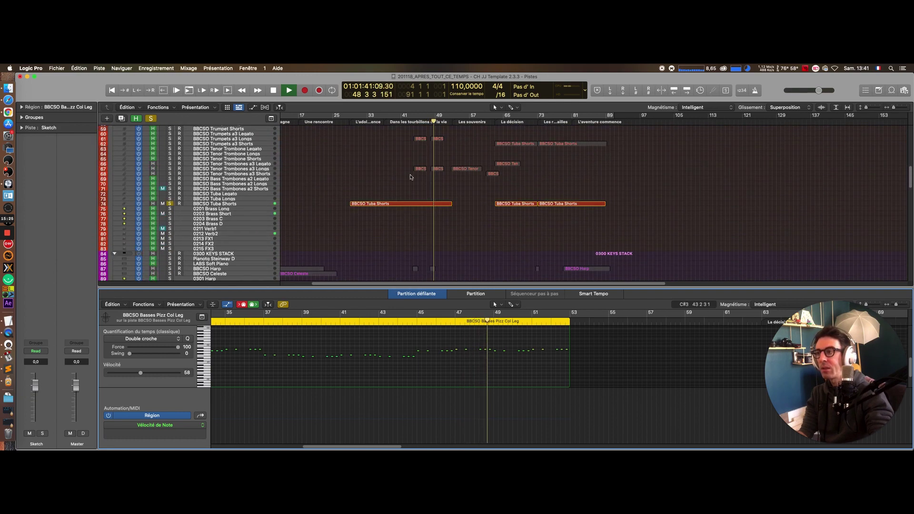
{"action": "left_click", "coordinate": [413, 205]}
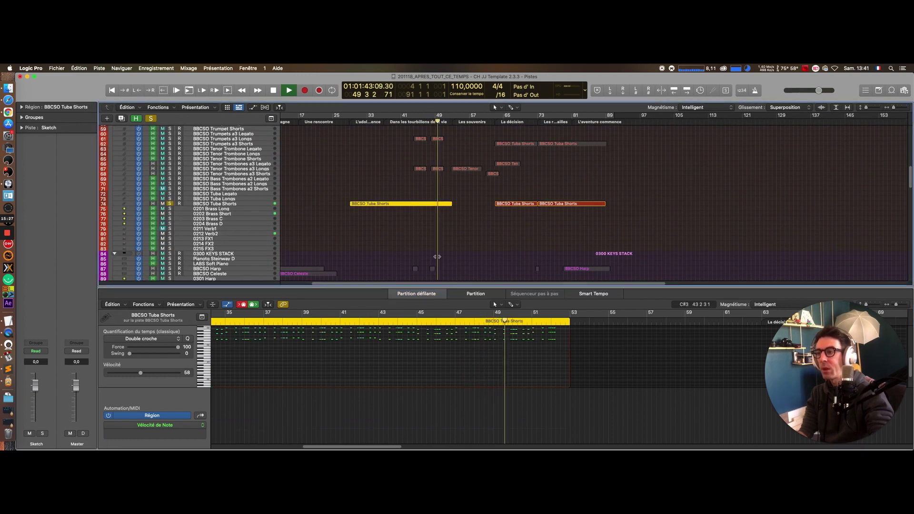
{"action": "scroll", "coordinate": [437, 244], "scroll_direction": "down", "scroll_amount": 15}
{"action": "scroll", "coordinate": [437, 244], "scroll_direction": "down", "scroll_amount": 6}
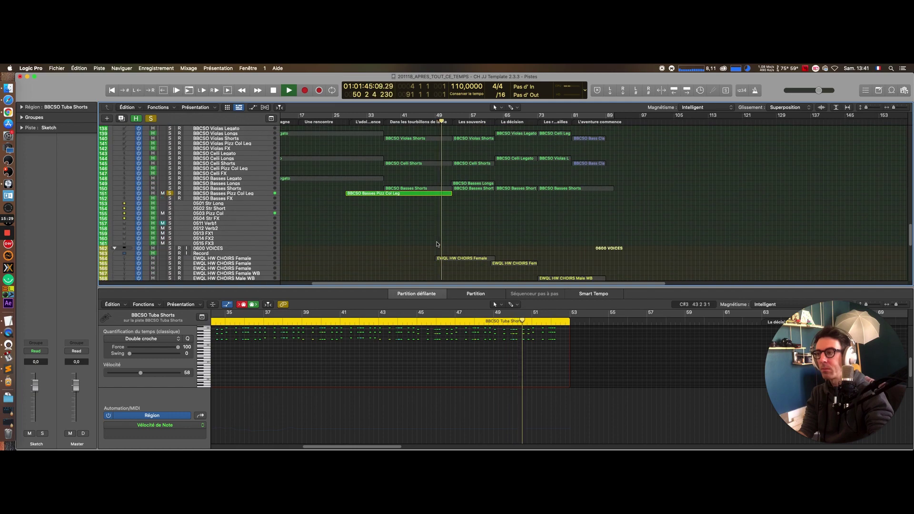
{"action": "scroll", "coordinate": [436, 243], "scroll_direction": "up", "scroll_amount": 20}
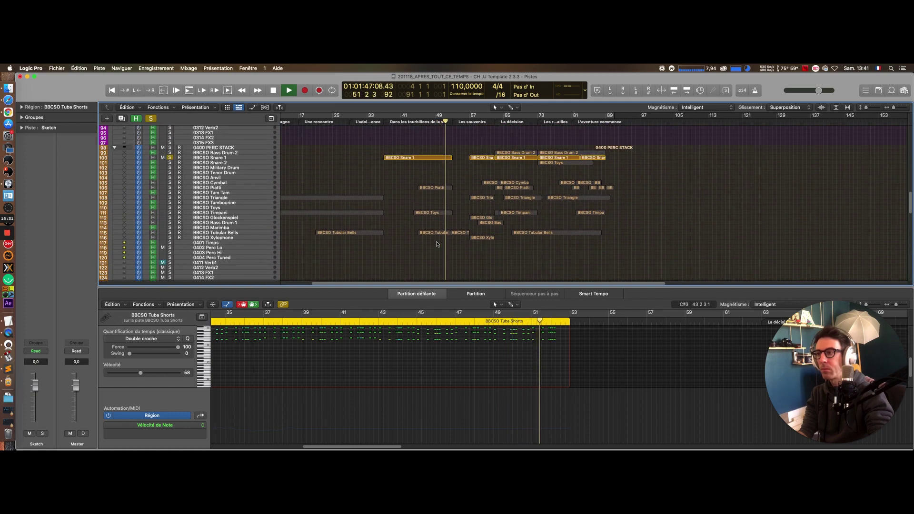
{"action": "scroll", "coordinate": [437, 244], "scroll_direction": "down", "scroll_amount": 7}
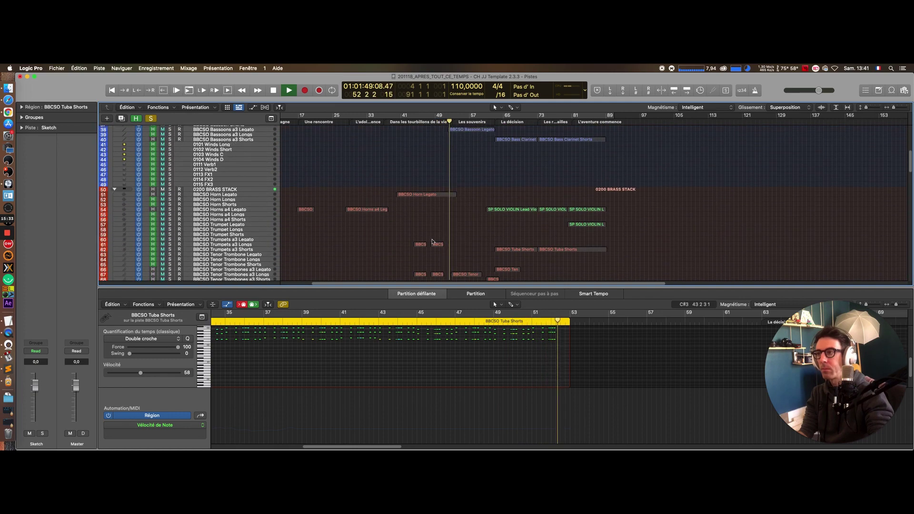
{"action": "key", "text": "space"}
Step: Show the BBCSO Horn Legato region in the piano roll and turn off all track solos
{"action": "scroll", "coordinate": [428, 193], "scroll_direction": "up", "scroll_amount": 17}
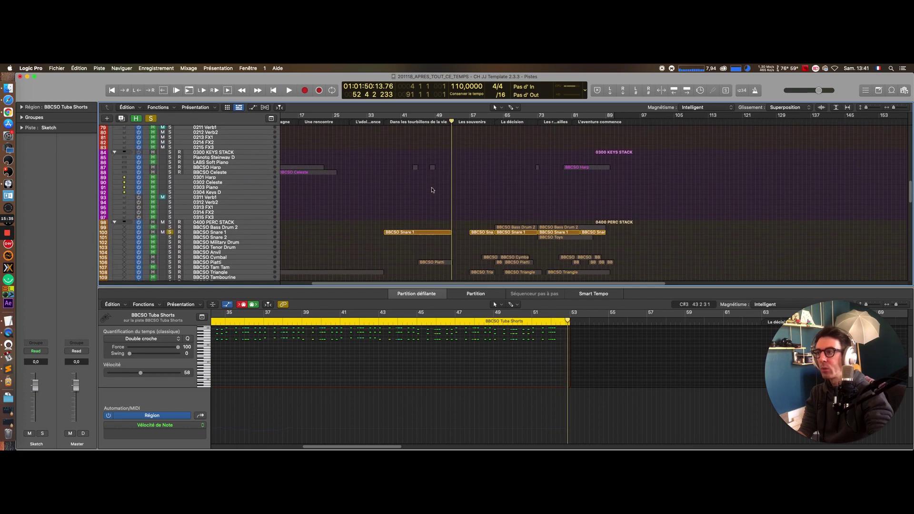
{"action": "scroll", "coordinate": [425, 191], "scroll_direction": "up", "scroll_amount": 2}
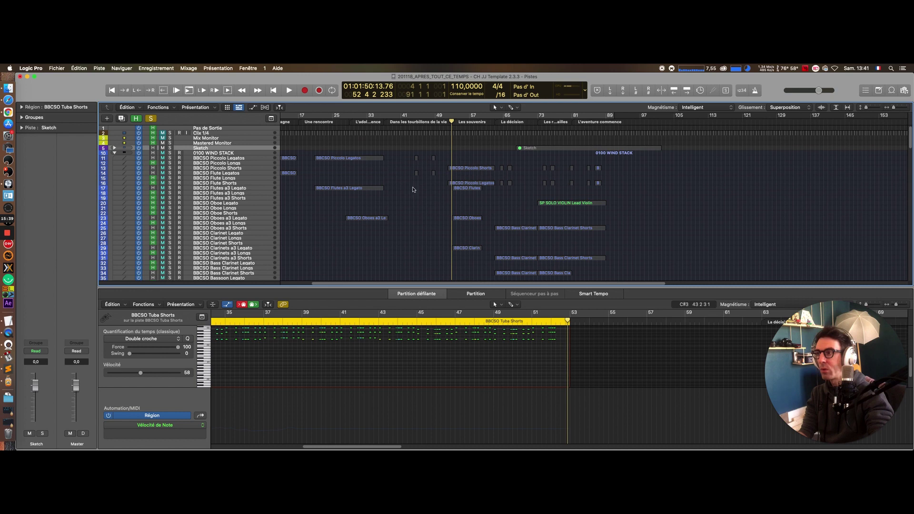
{"action": "scroll", "coordinate": [188, 159], "scroll_direction": "down", "scroll_amount": 15}
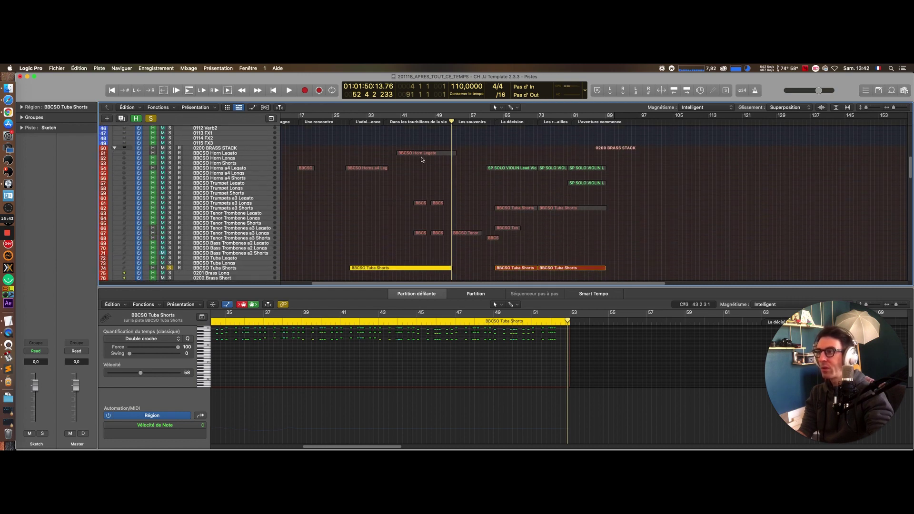
{"action": "left_click", "coordinate": [413, 154]}
{"action": "left_click", "coordinate": [151, 119]}
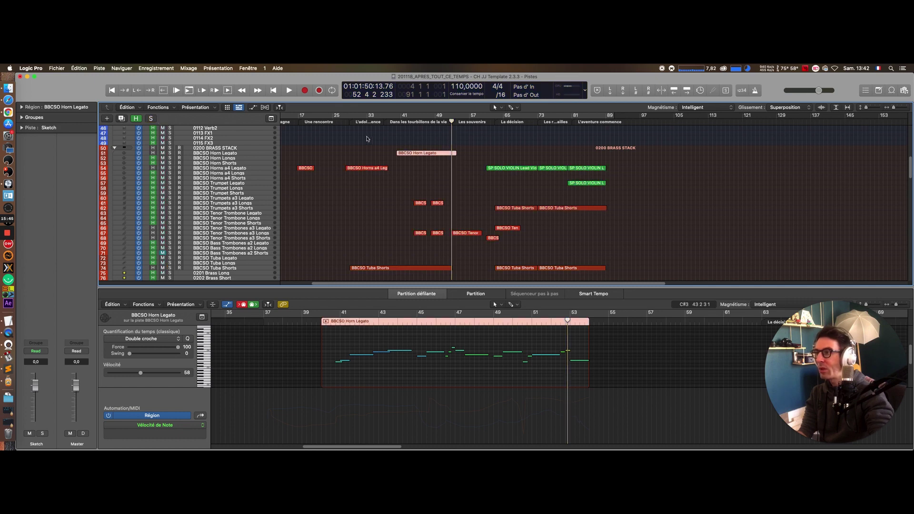
Step: Play the start of the BBCSO Horn Legato region from bar 40 with its notes shown in the piano roll, and stop playback
{"action": "left_click", "coordinate": [397, 125]}
{"action": "left_click", "coordinate": [421, 164]}
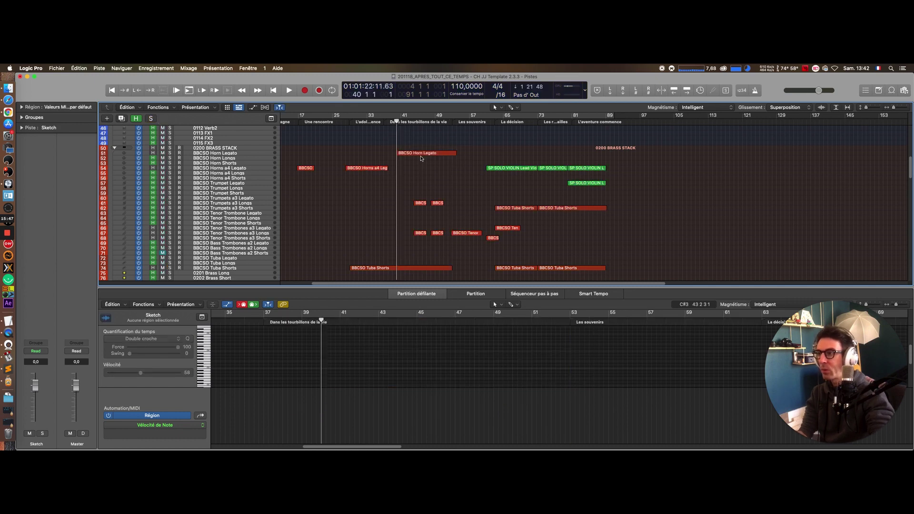
{"action": "left_click", "coordinate": [422, 153]}
{"action": "key", "text": "space"}
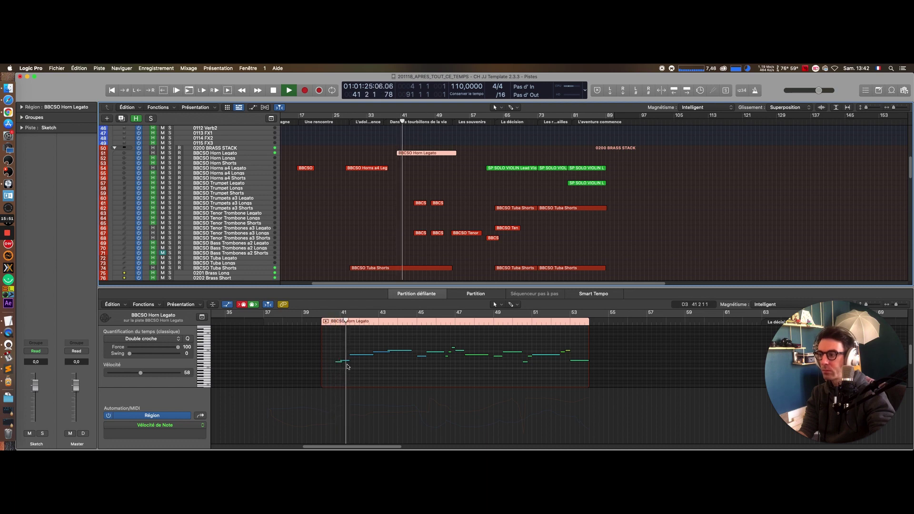
{"action": "key", "text": "space"}
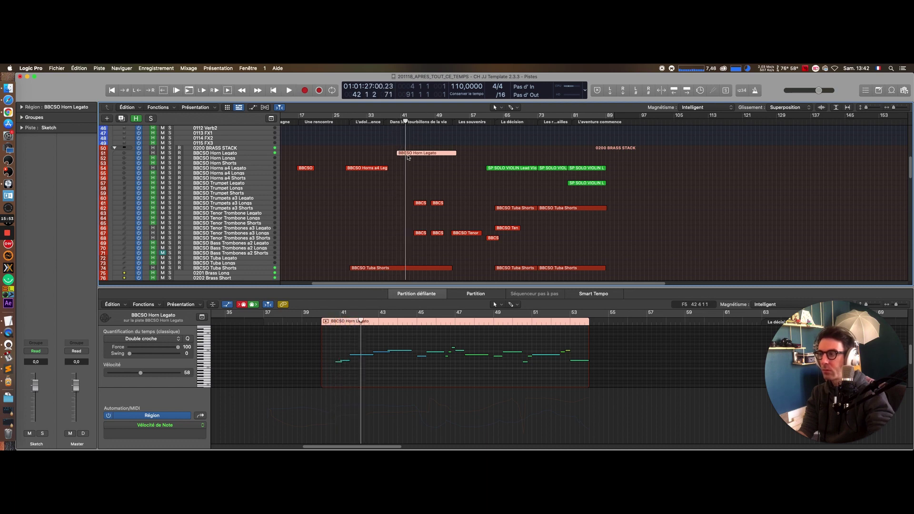
Step: Compare the second BBCSO 1st Violins Legato region with the BBCSO Horn Legato region in the piano roll
{"action": "scroll", "coordinate": [408, 157], "scroll_direction": "down", "scroll_amount": 20}
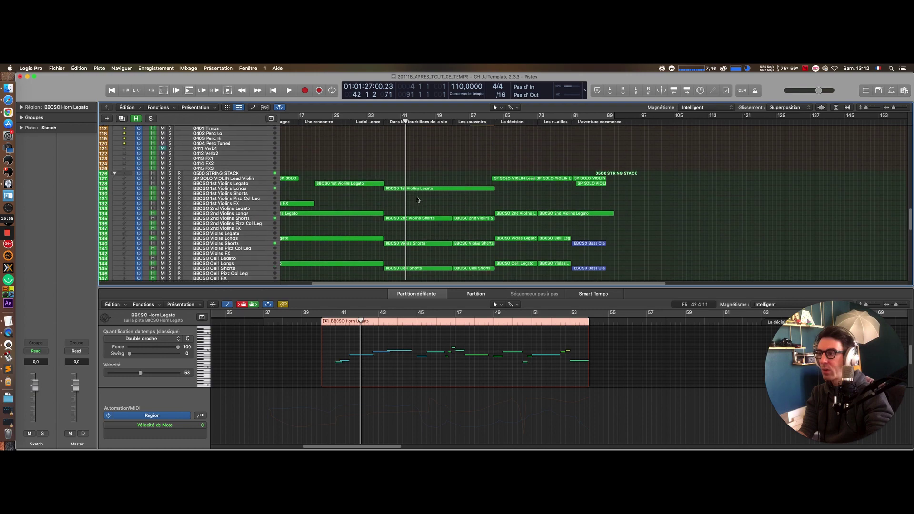
{"action": "left_click", "coordinate": [418, 189]}
{"action": "scroll", "coordinate": [418, 190], "scroll_direction": "up", "scroll_amount": 20}
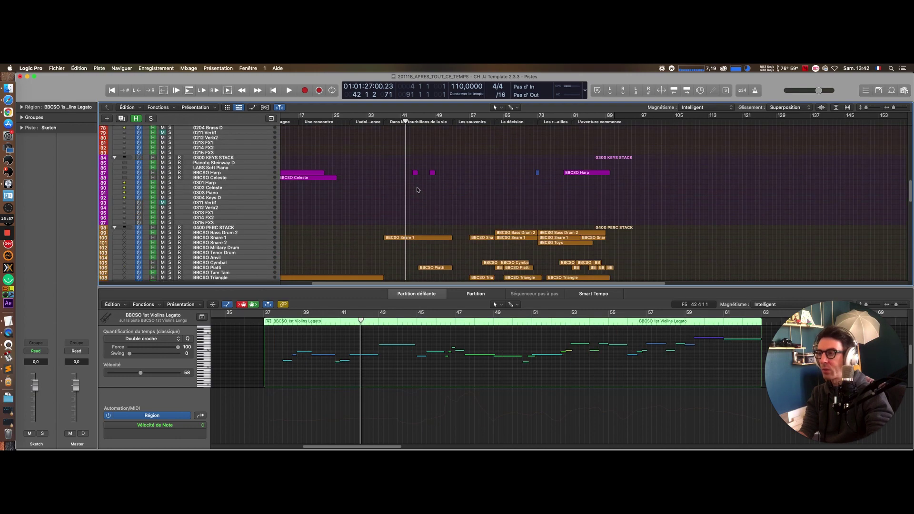
{"action": "left_click", "coordinate": [422, 176]}
{"action": "scroll", "coordinate": [285, 200], "scroll_direction": "down", "scroll_amount": 5}
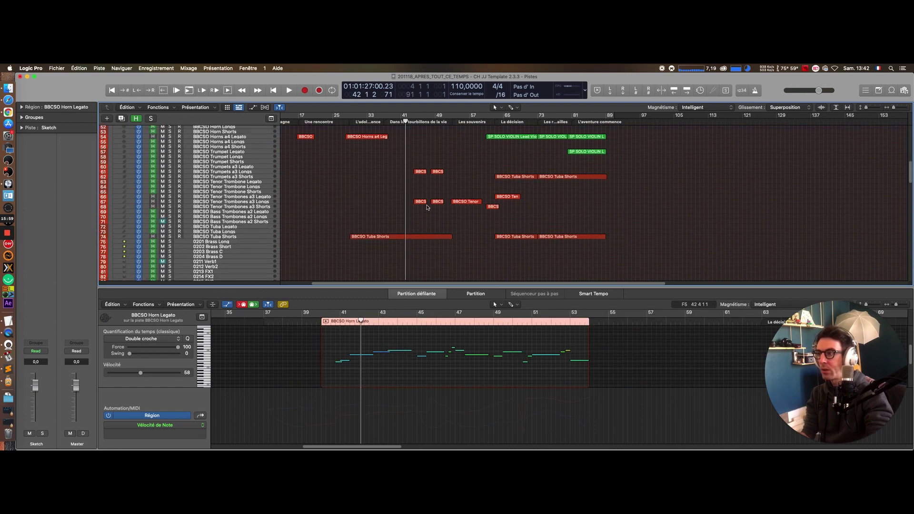
Step: Solo the 0200 BRASS STACK together with the BBCSO 1st Violins Longs track and start playback from bar 42
{"action": "scroll", "coordinate": [205, 201], "scroll_direction": "up", "scroll_amount": 10}
{"action": "scroll", "coordinate": [172, 214], "scroll_direction": "down", "scroll_amount": 15}
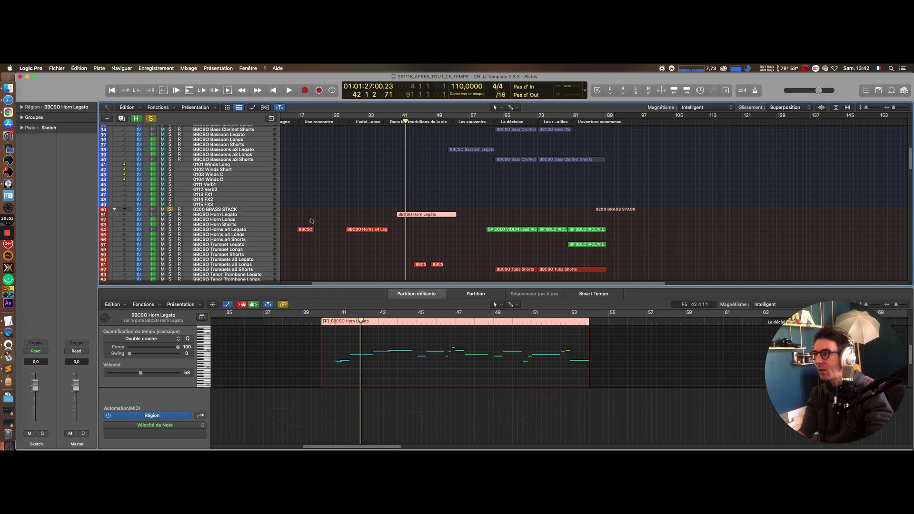
{"action": "scroll", "coordinate": [307, 222], "scroll_direction": "down", "scroll_amount": 3}
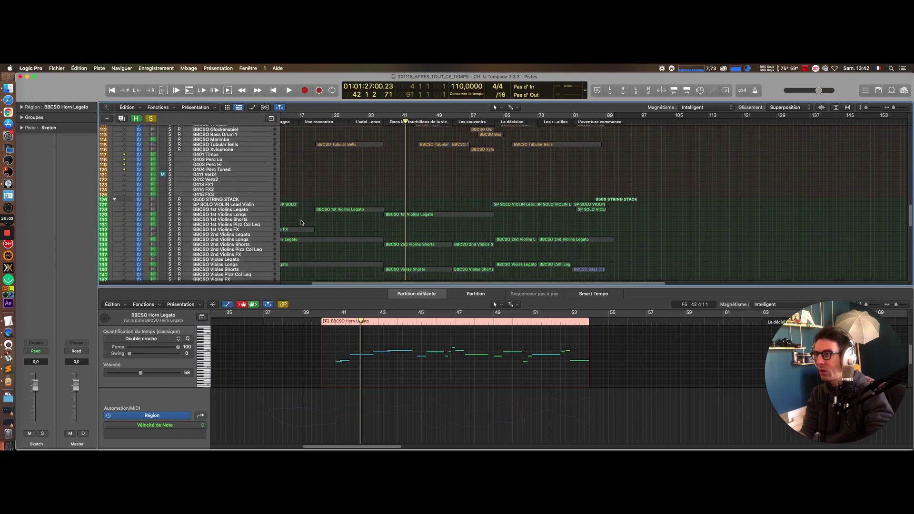
{"action": "left_click", "coordinate": [170, 210]}
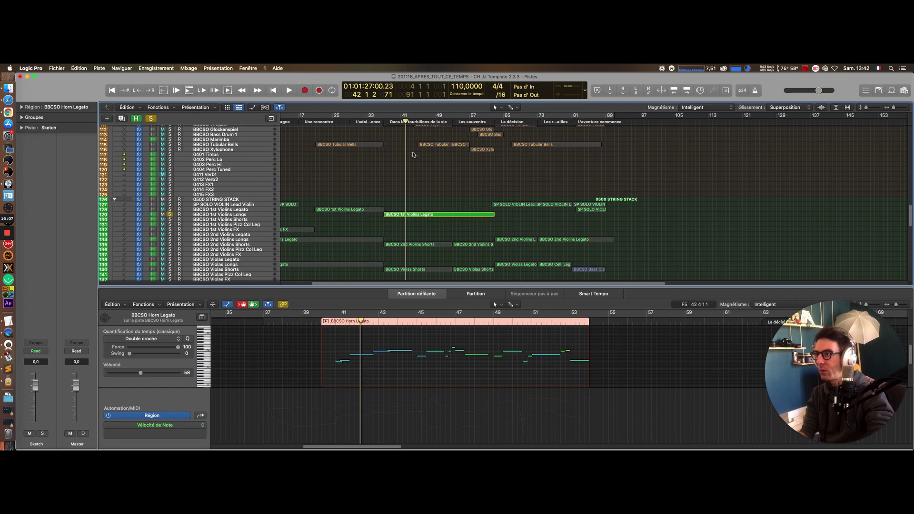
{"action": "key", "text": "space"}
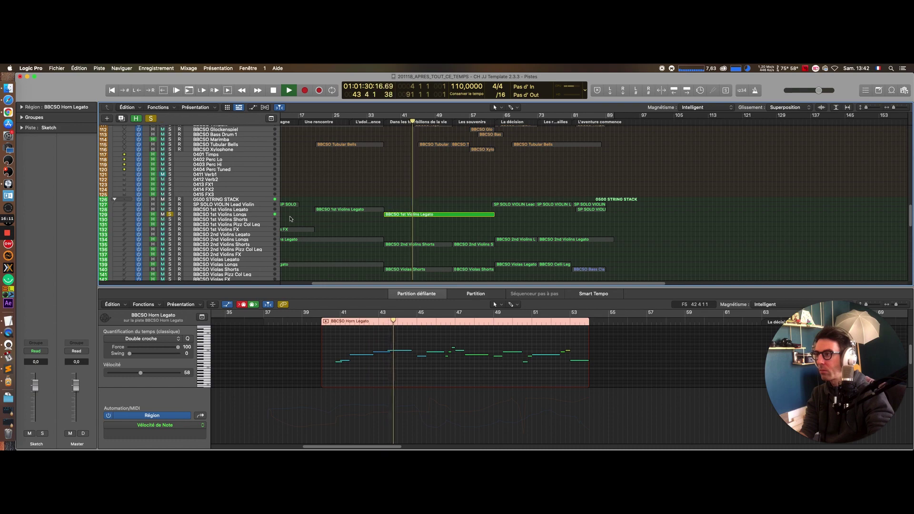
Step: Show the first BBCSO Trumpets a3 Longs and Tenor Trombones a3 Longs regions in the piano roll and replay the passage from about bar 44
{"action": "scroll", "coordinate": [291, 219], "scroll_direction": "down", "scroll_amount": 15}
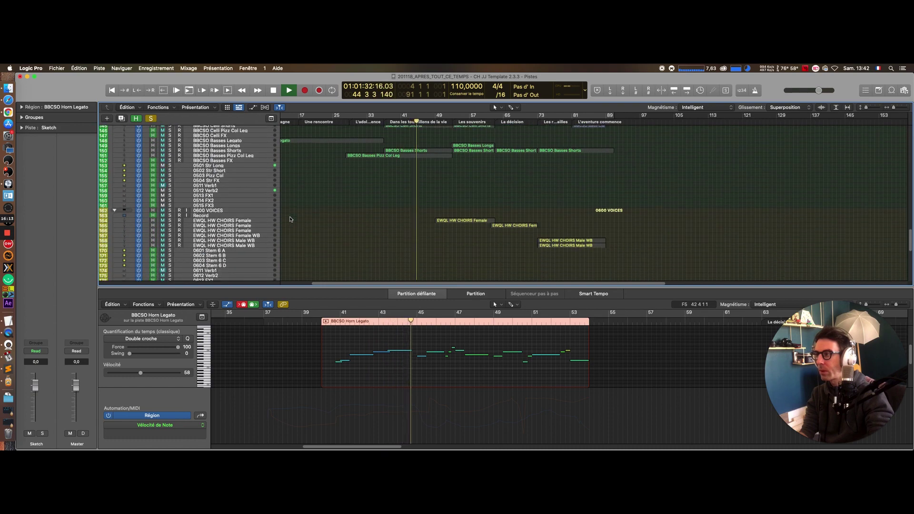
{"action": "scroll", "coordinate": [291, 219], "scroll_direction": "up", "scroll_amount": 20}
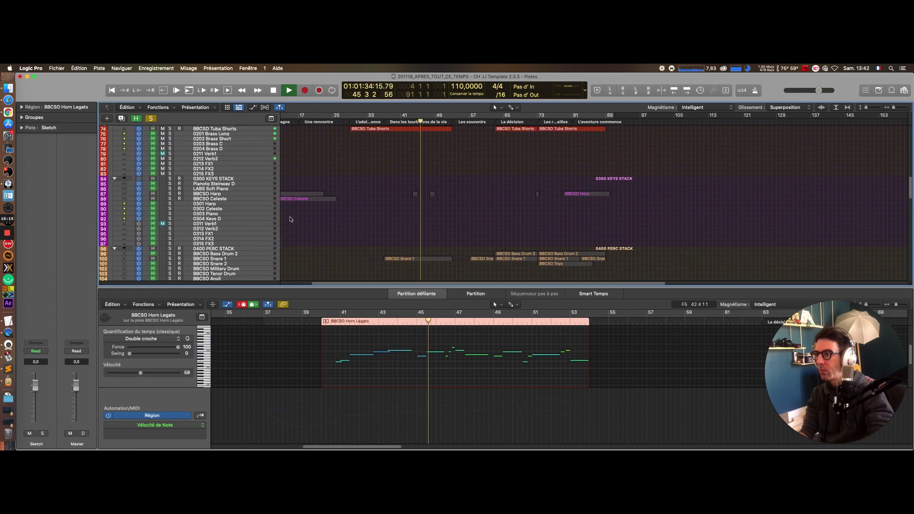
{"action": "scroll", "coordinate": [288, 219], "scroll_direction": "down", "scroll_amount": 8}
{"action": "left_click", "coordinate": [422, 151]}
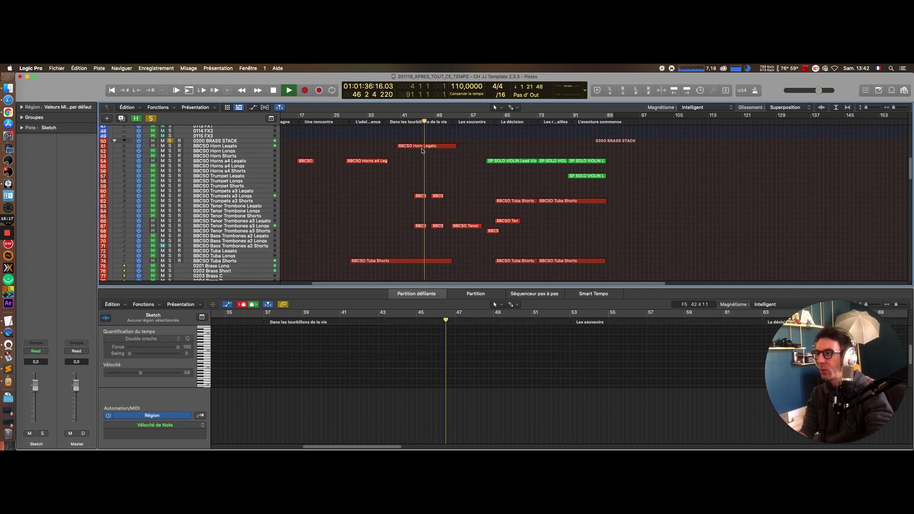
{"action": "left_click", "coordinate": [419, 196]}
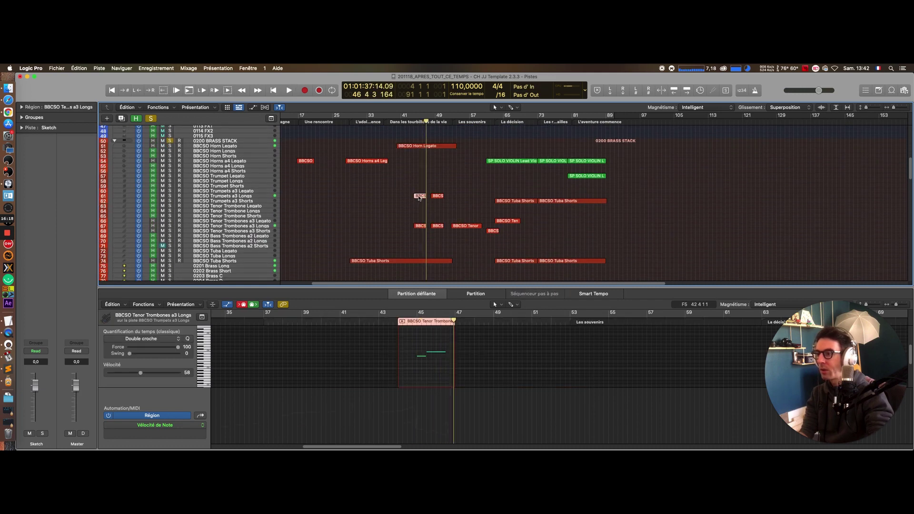
{"action": "left_click", "coordinate": [413, 313]}
{"action": "left_click", "coordinate": [421, 226]}
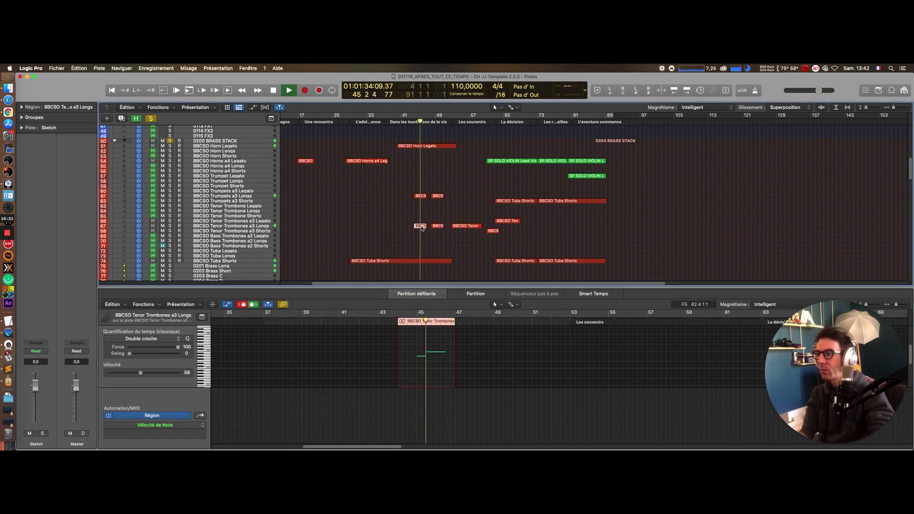
Step: Return to the 0500 STRING STACK, turn off all track solos and stop playback
{"action": "scroll", "coordinate": [412, 234], "scroll_direction": "down", "scroll_amount": 15}
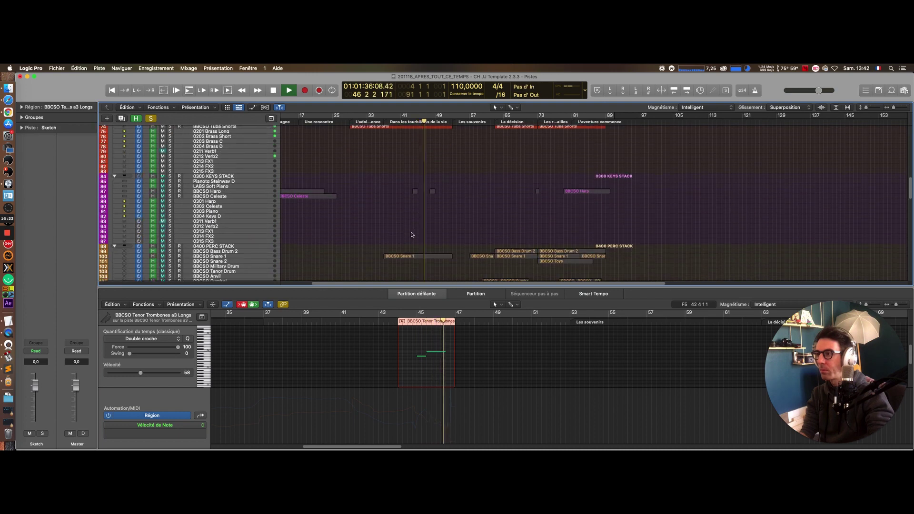
{"action": "scroll", "coordinate": [411, 234], "scroll_direction": "down", "scroll_amount": 10}
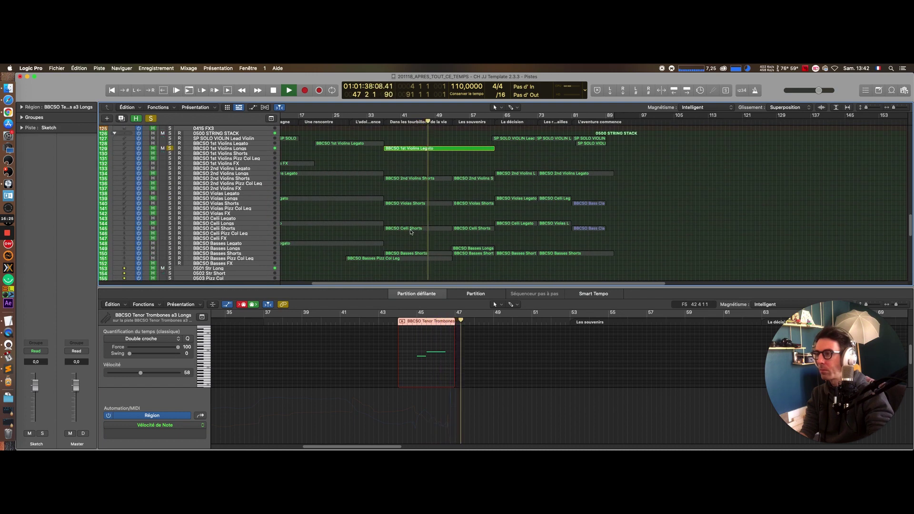
{"action": "left_click", "coordinate": [154, 120]}
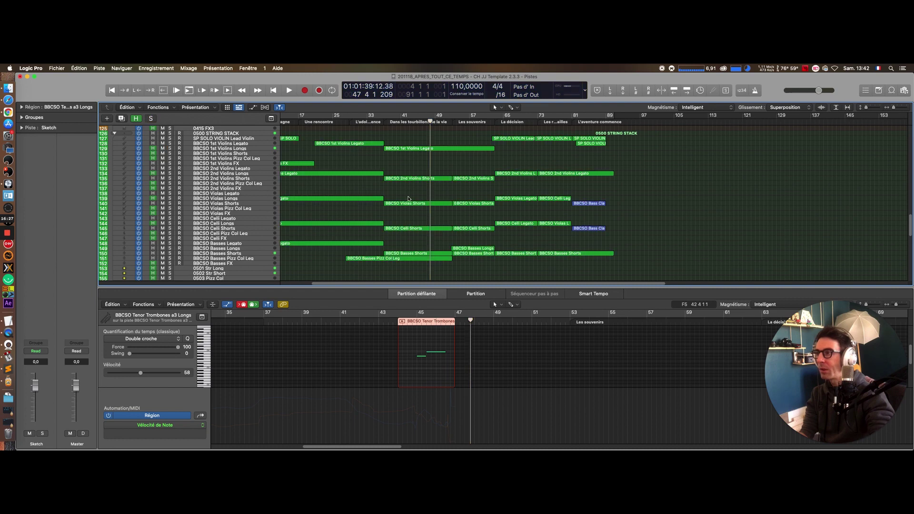
Step: Play the full arrangement briefly from about bar 41 with the string stack in view, and stop playback
{"action": "scroll", "coordinate": [412, 202], "scroll_direction": "up", "scroll_amount": 12}
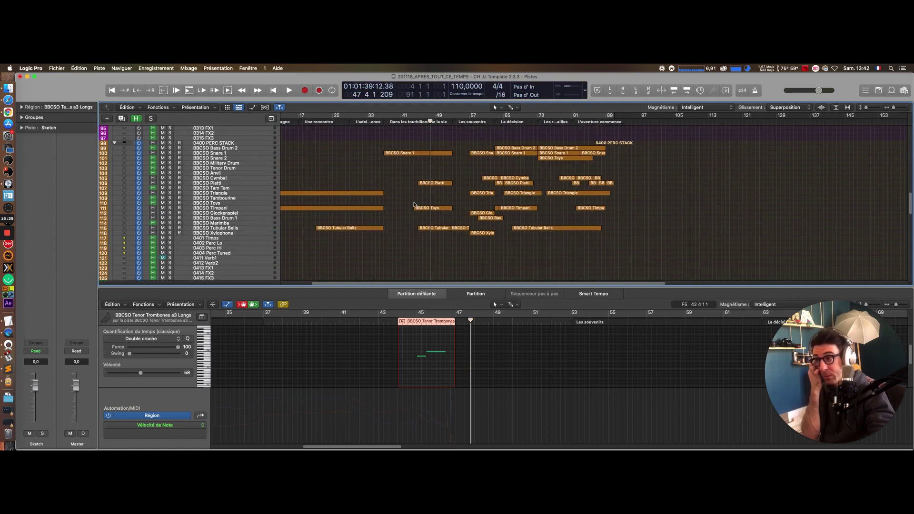
{"action": "scroll", "coordinate": [413, 204], "scroll_direction": "down", "scroll_amount": 9}
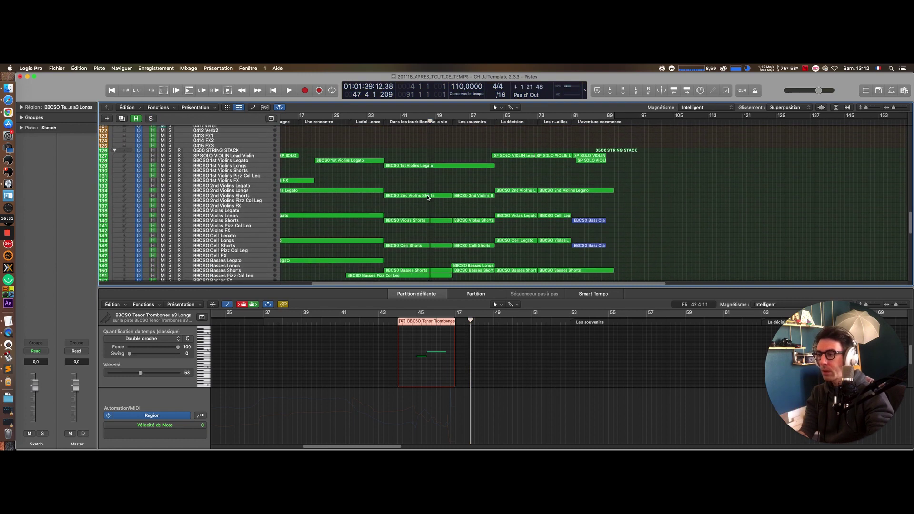
{"action": "scroll", "coordinate": [428, 197], "scroll_direction": "down", "scroll_amount": 8}
{"action": "scroll", "coordinate": [402, 157], "scroll_direction": "up", "scroll_amount": 5}
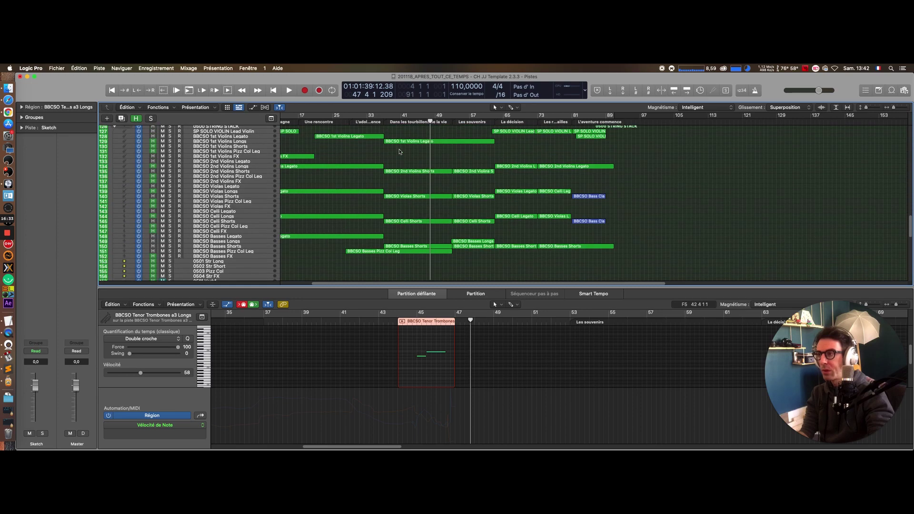
{"action": "left_click", "coordinate": [404, 123]}
{"action": "key", "text": "space"}
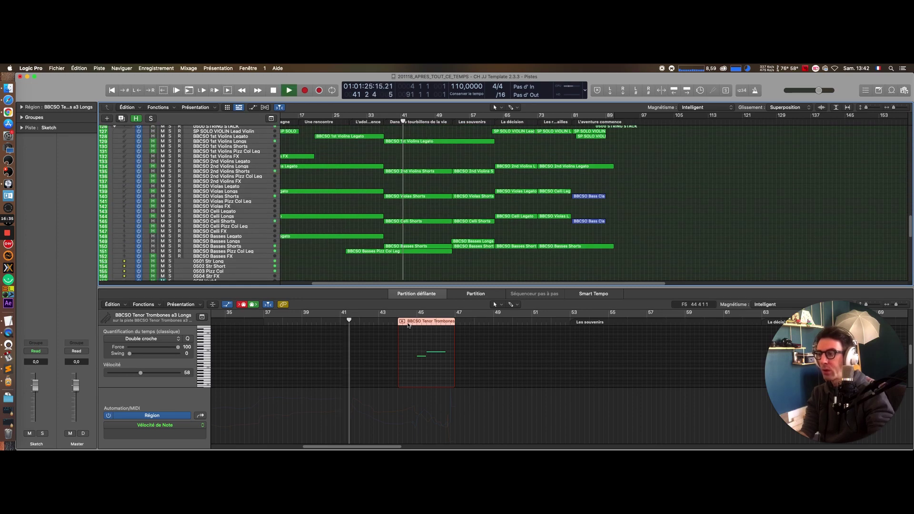
{"action": "scroll", "coordinate": [388, 233], "scroll_direction": "up", "scroll_amount": 3}
{"action": "scroll", "coordinate": [395, 223], "scroll_direction": "down", "scroll_amount": 8}
{"action": "scroll", "coordinate": [409, 212], "scroll_direction": "up", "scroll_amount": 6}
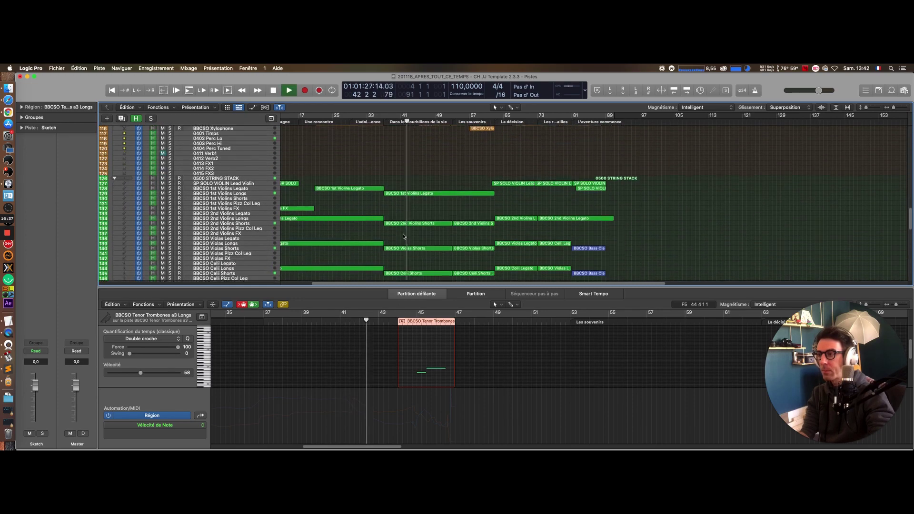
{"action": "key", "text": "space"}
Step: Compare the notes of the first BBCSO Violas Shorts, Celli Shorts and 2nd Violins Shorts regions in the piano roll
{"action": "left_click", "coordinate": [415, 190]}
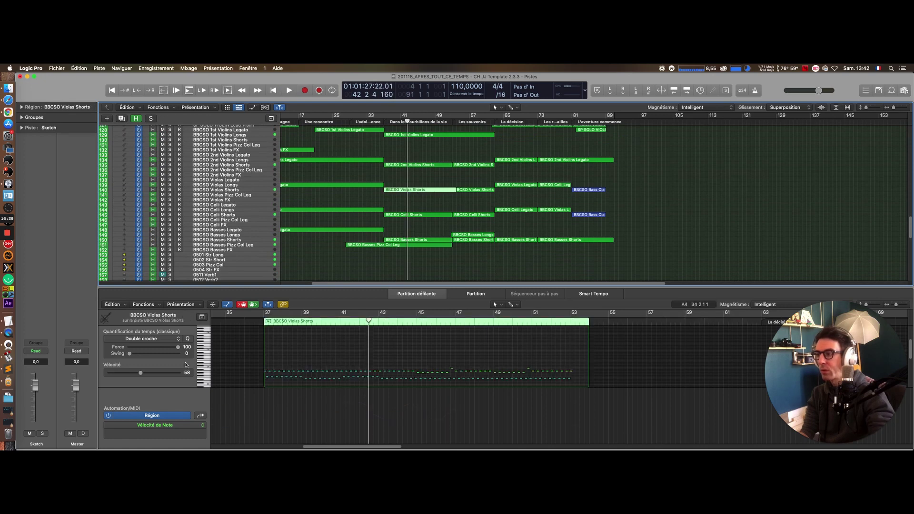
{"action": "left_click", "coordinate": [393, 215]}
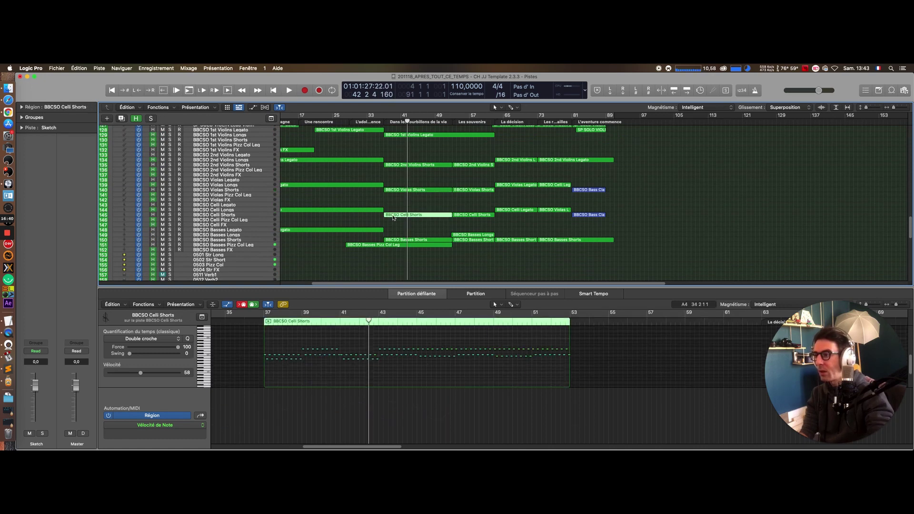
{"action": "left_click", "coordinate": [407, 165]}
{"action": "left_click", "coordinate": [419, 191]}
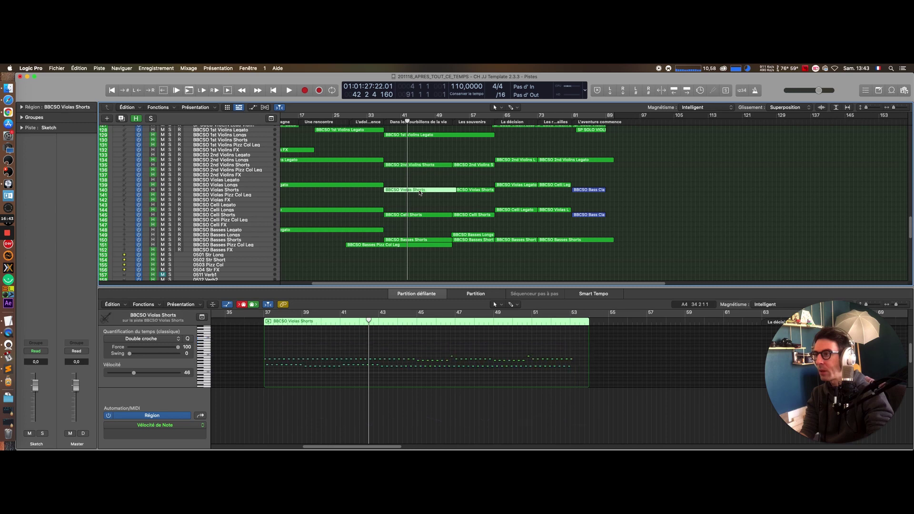
Step: Play the soloed BBCSO Violas Shorts track, add BBCSO Celli Shorts to the solo and show its first region in the piano roll
{"action": "left_click", "coordinate": [170, 190]}
{"action": "key", "text": "space"}
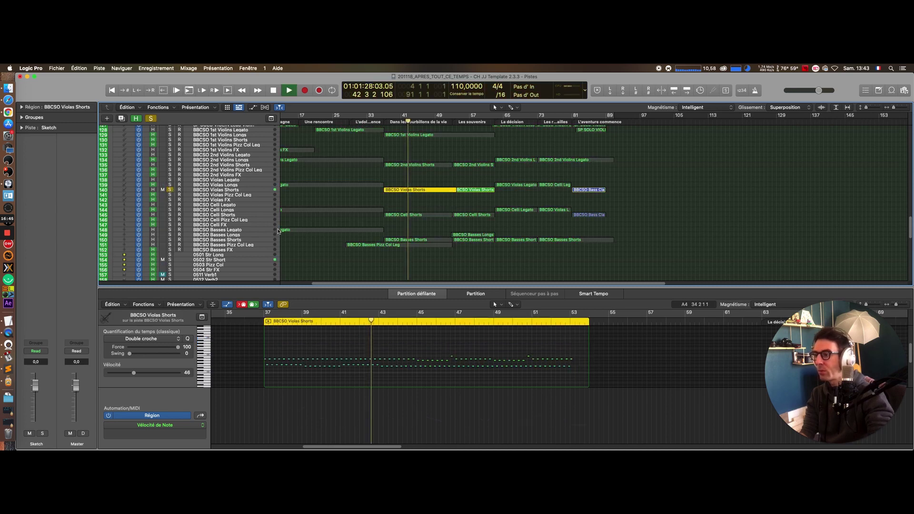
{"action": "left_click", "coordinate": [170, 214]}
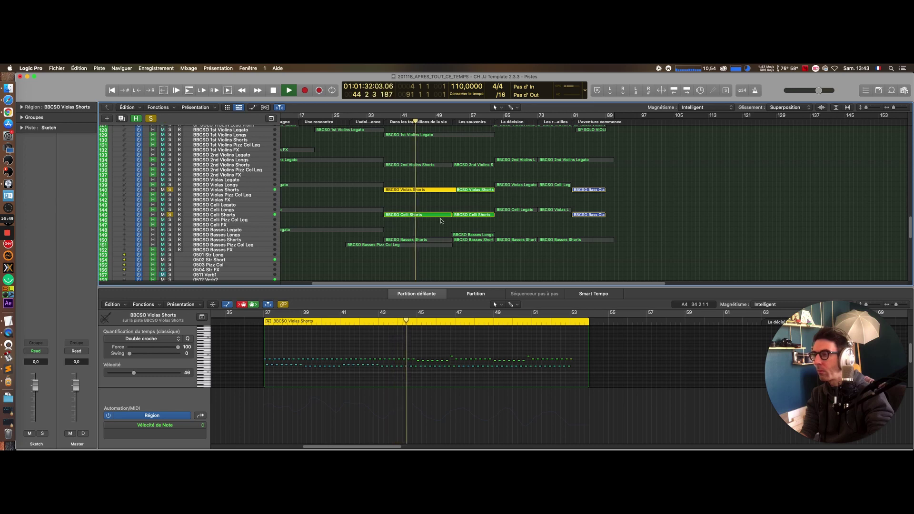
{"action": "left_click", "coordinate": [428, 215]}
{"action": "scroll", "coordinate": [431, 250], "scroll_direction": "down", "scroll_amount": 5}
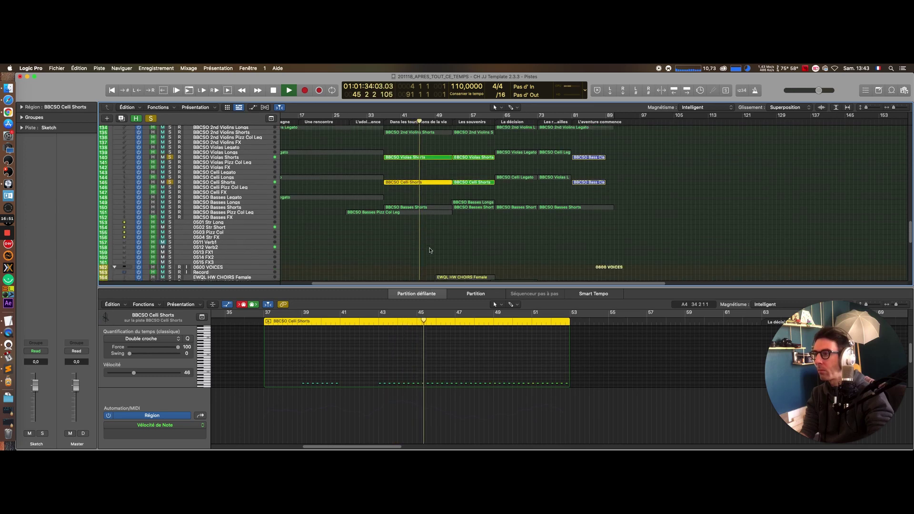
{"action": "scroll", "coordinate": [430, 245], "scroll_direction": "up", "scroll_amount": 5}
Step: Show the first BBCSO Basses Shorts region, add the Basses Shorts and Basses Pizz Col Leg tracks to the solo, and stop playback
{"action": "left_click", "coordinate": [430, 236]}
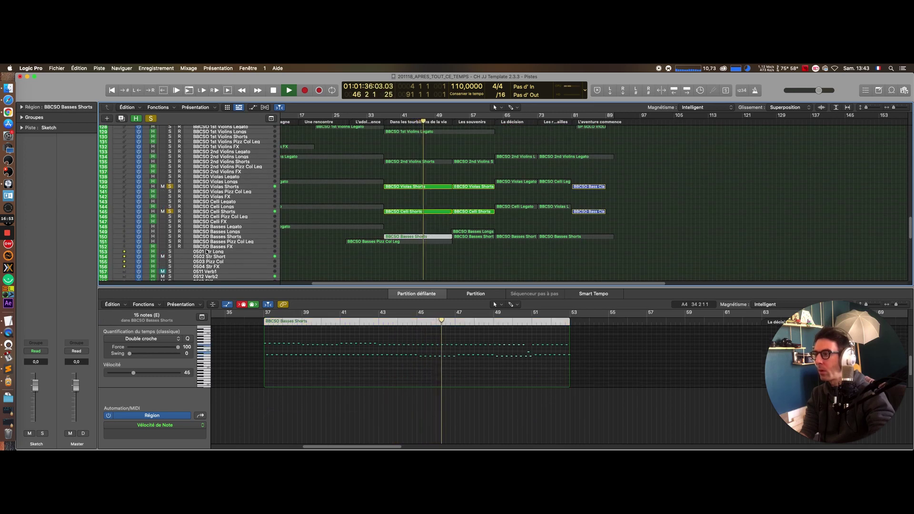
{"action": "left_click", "coordinate": [170, 237]}
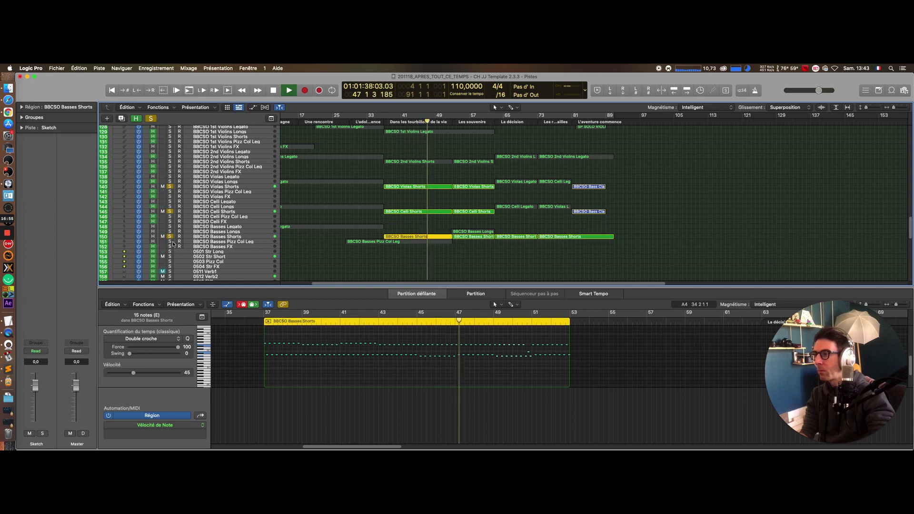
{"action": "left_click", "coordinate": [170, 241]}
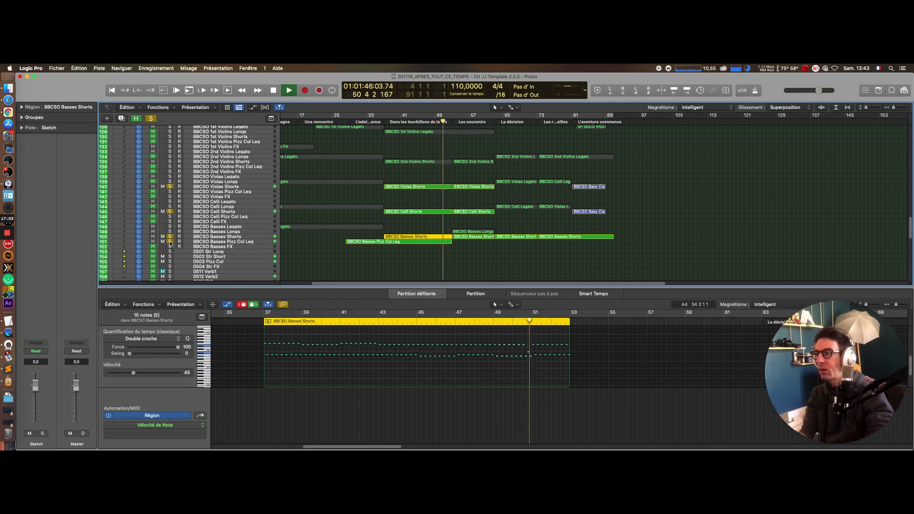
{"action": "key", "text": "space"}
Step: Turn off the solos on the BBCSO Basses Pizz Col Leg, Basses Shorts, Celli Shorts and Violas Shorts tracks
{"action": "left_click", "coordinate": [170, 241]}
{"action": "left_click", "coordinate": [170, 237]}
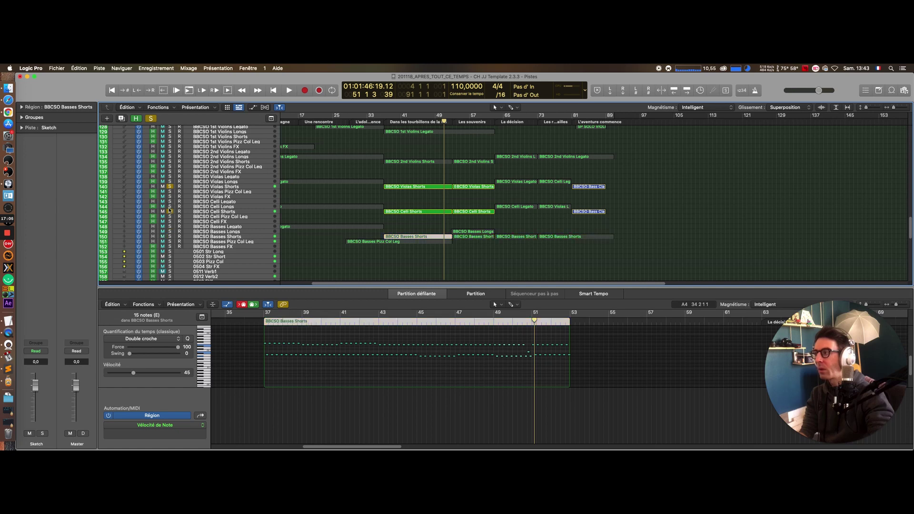
{"action": "left_click", "coordinate": [170, 211]}
{"action": "left_click", "coordinate": [170, 187]}
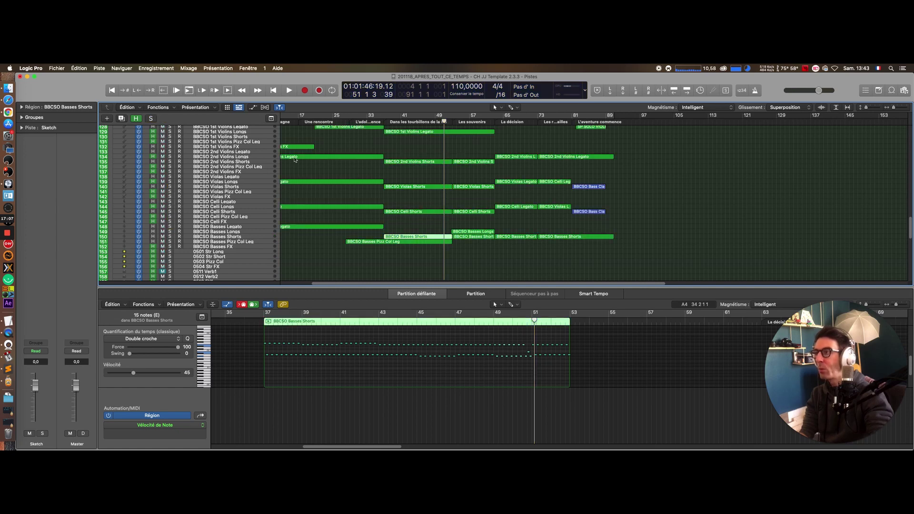
Step: Solo the BBCSO 2nd Violins Shorts track, play it from about bar 38 with its notes in the piano roll, and stop playback
{"action": "left_click", "coordinate": [228, 161]}
{"action": "key", "text": "s"}
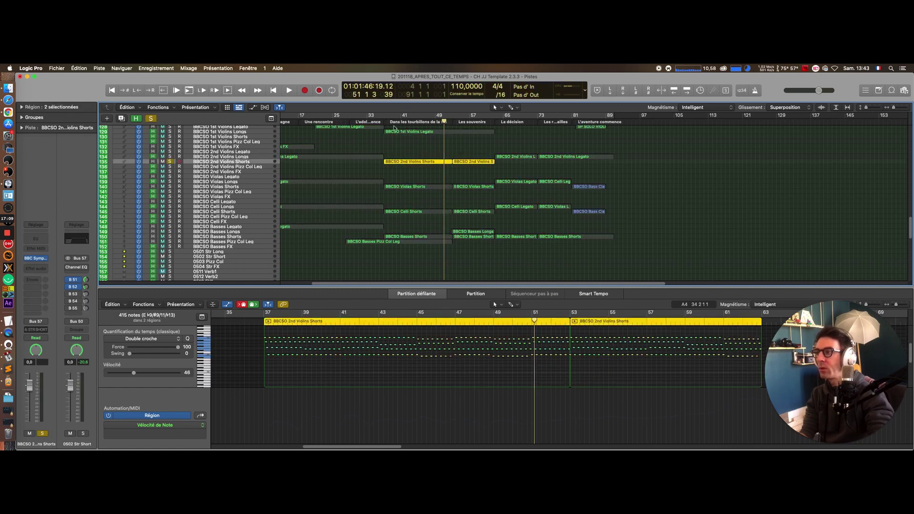
{"action": "left_click", "coordinate": [393, 123]}
{"action": "key", "text": "space"}
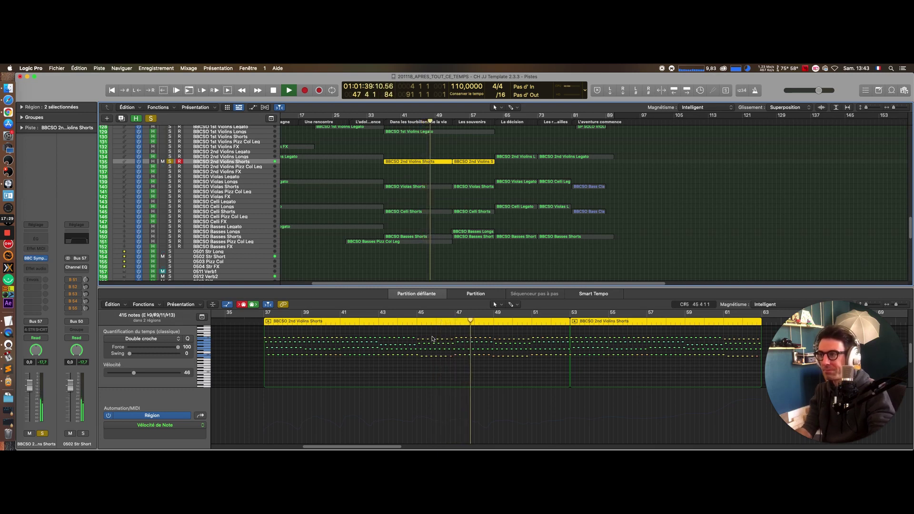
{"action": "key", "text": "space"}
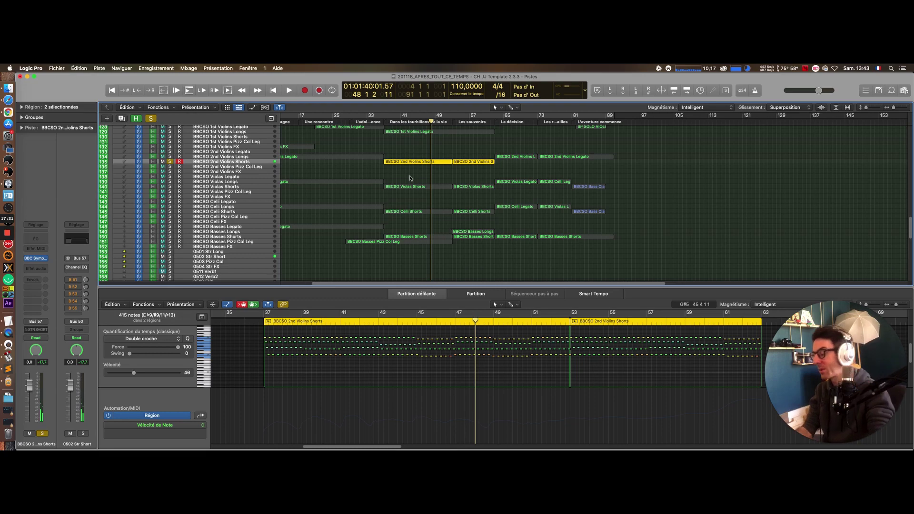
Step: Marquee-select a group of notes near the start of the first BBCSO 2nd Violins Shorts region and close the piano roll
{"action": "scroll", "coordinate": [414, 184], "scroll_direction": "down", "scroll_amount": 1}
{"action": "scroll", "coordinate": [414, 185], "scroll_direction": "up", "scroll_amount": 4}
{"action": "scroll", "coordinate": [414, 184], "scroll_direction": "down", "scroll_amount": 10}
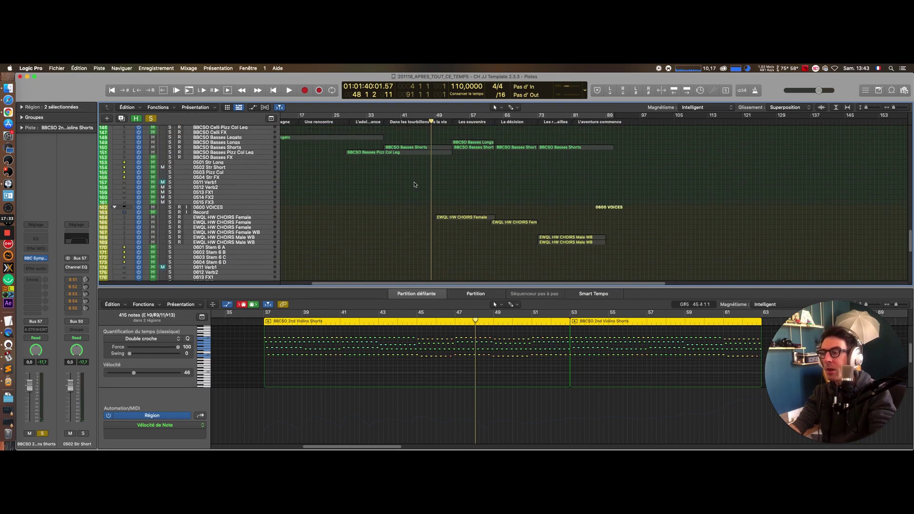
{"action": "scroll", "coordinate": [414, 184], "scroll_direction": "up", "scroll_amount": 6}
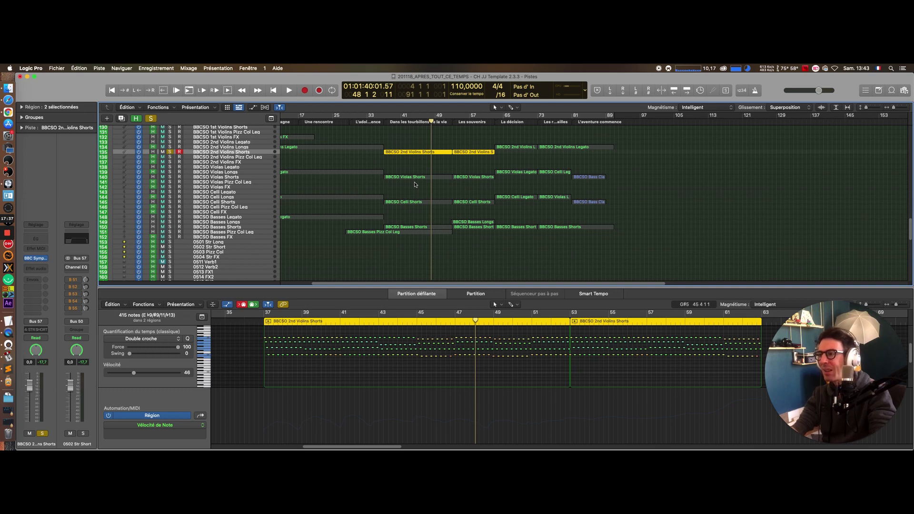
{"action": "left_click", "coordinate": [294, 367]}
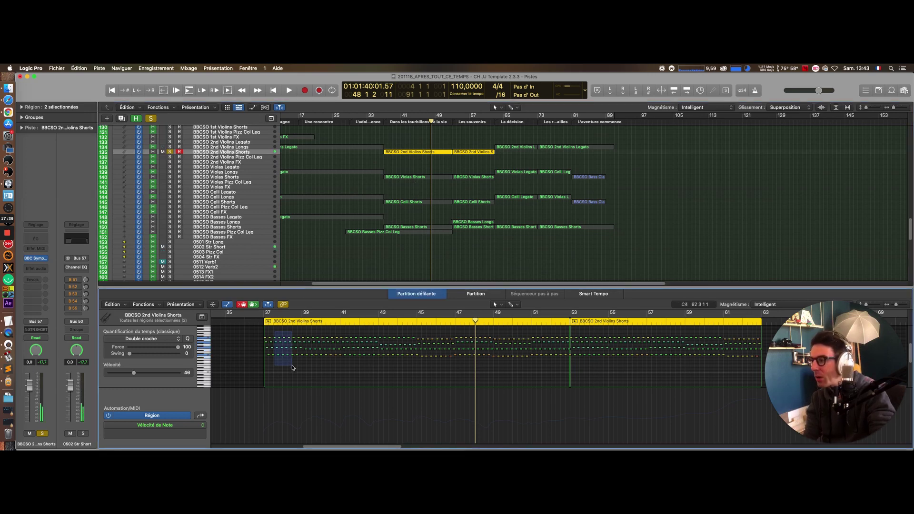
{"action": "key", "text": "p"}
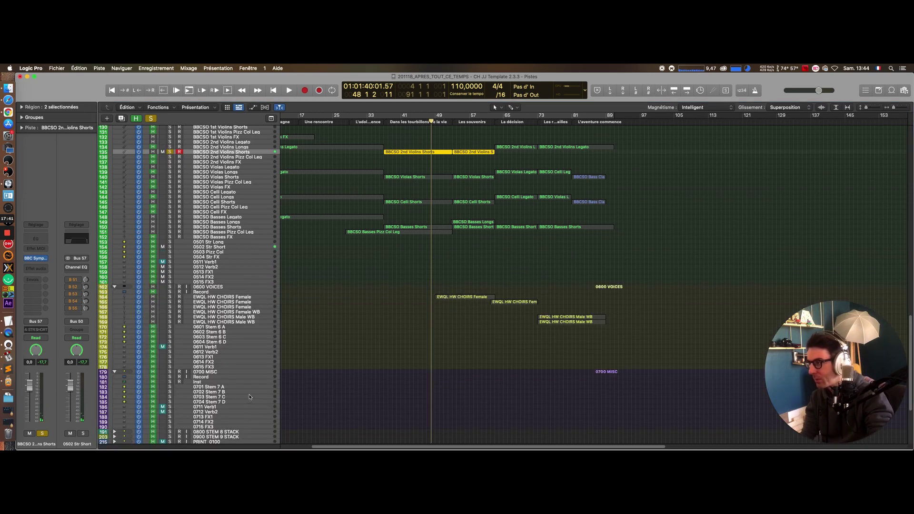
Step: Open the two BBCSO 2nd Violins Shorts regions in the piano roll and enlarge their notes vertically
{"action": "key", "text": "p"}
{"action": "key", "text": "a"}
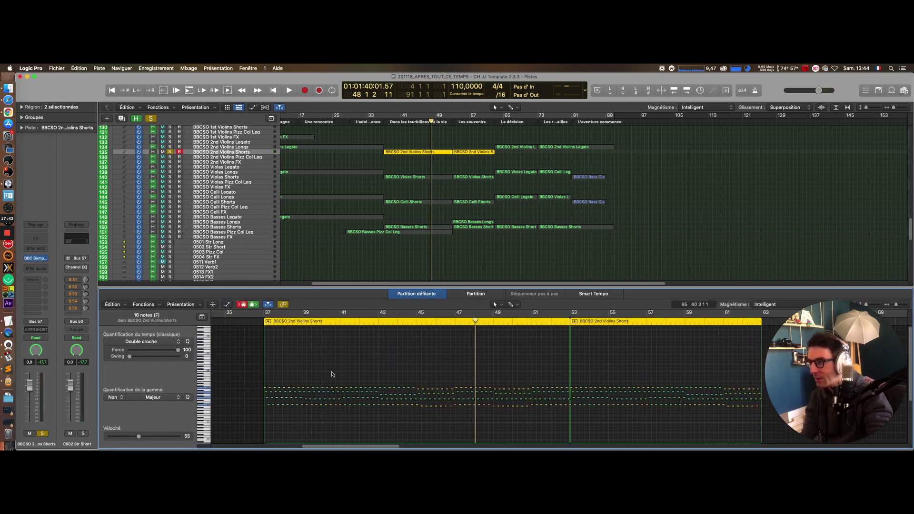
{"action": "left_click_drag", "start_coordinate": [807, 326], "coordinate": [778, 322]}
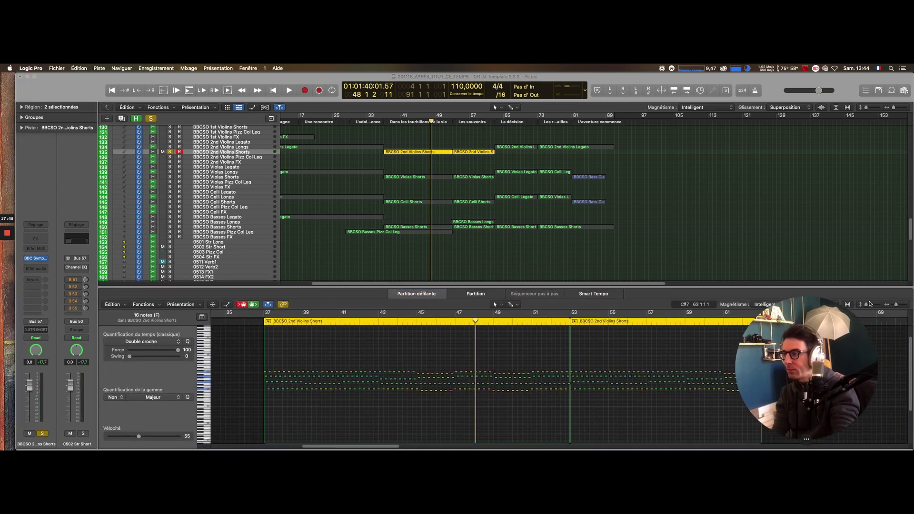
{"action": "left_click_drag", "start_coordinate": [868, 305], "coordinate": [856, 305]}
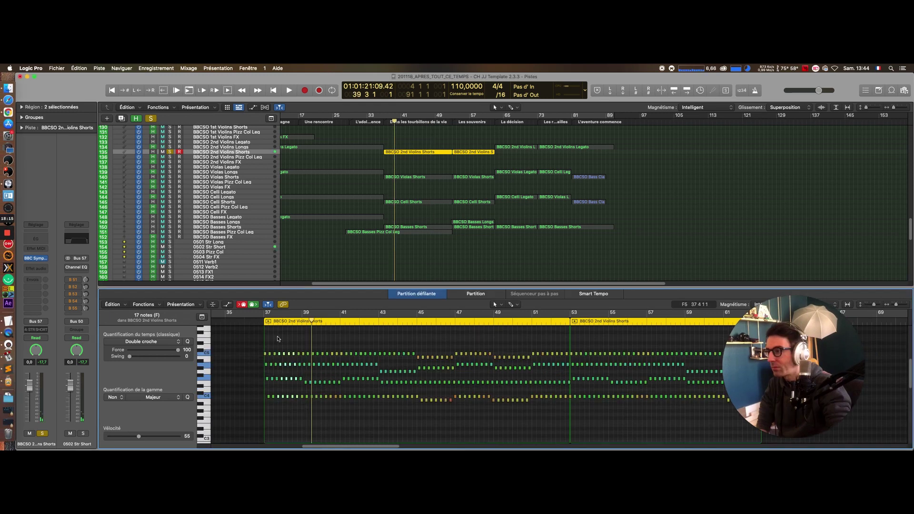
Step: Marquee-select four successive groups of notes in the first BBCSO 2nd Violins Shorts region, from bar 37 to about bar 45
{"action": "left_click", "coordinate": [272, 346]}
{"action": "left_click_drag", "start_coordinate": [272, 345], "coordinate": [294, 422]}
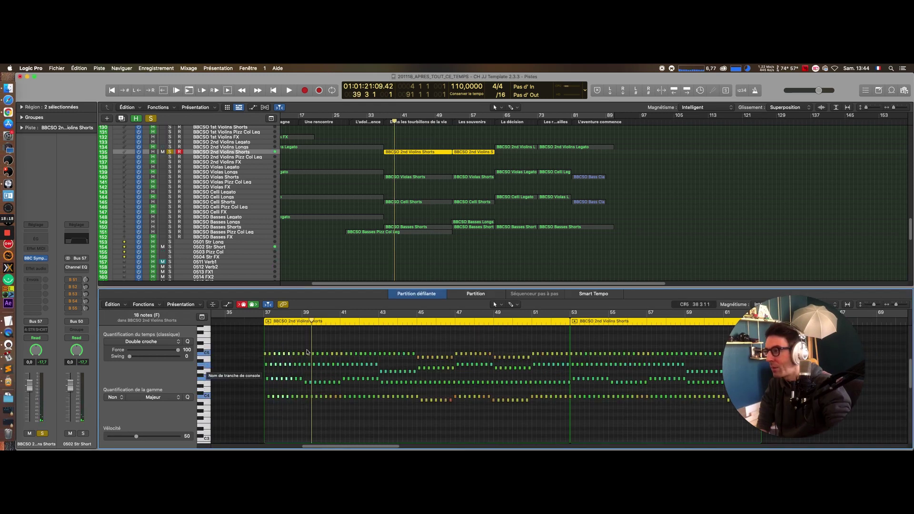
{"action": "left_click_drag", "start_coordinate": [320, 344], "coordinate": [335, 433]}
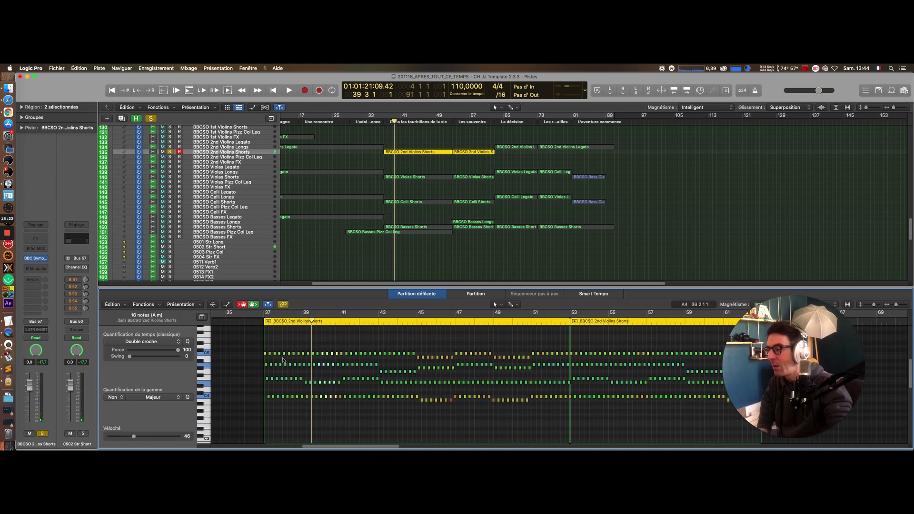
{"action": "left_click_drag", "start_coordinate": [347, 343], "coordinate": [367, 427]}
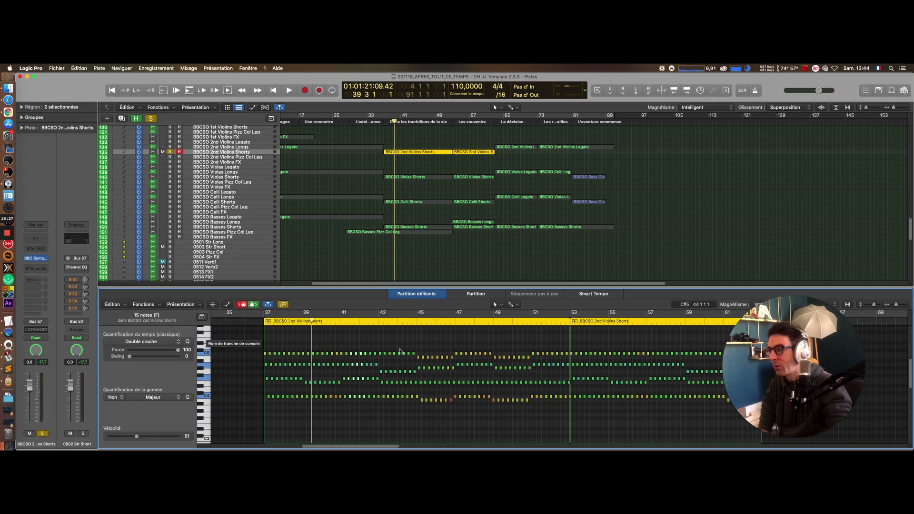
{"action": "left_click_drag", "start_coordinate": [390, 341], "coordinate": [414, 432]}
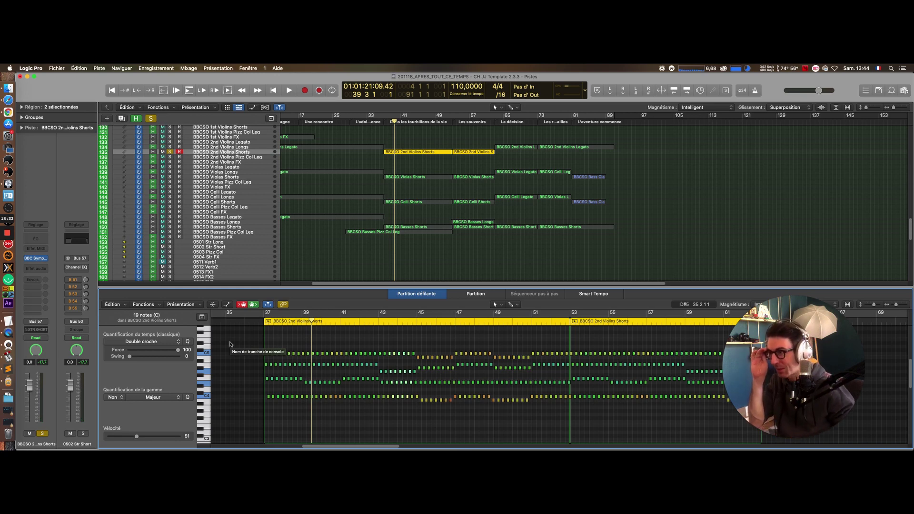
Step: Clear the region selection and show the BBCSO 1st Violins Legato region starting at bar 37 in the piano roll
{"action": "key", "text": "e"}
{"action": "left_click", "coordinate": [407, 241]}
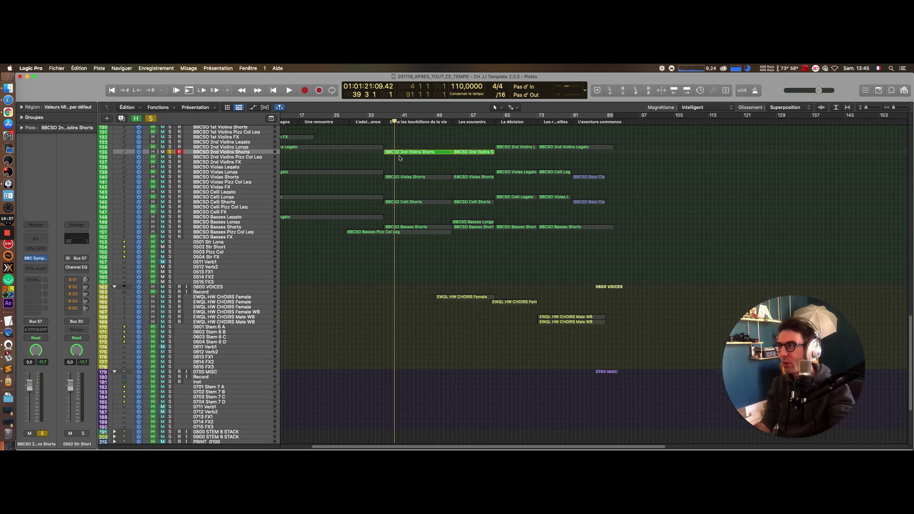
{"action": "scroll", "coordinate": [406, 228], "scroll_direction": "up", "scroll_amount": 3}
{"action": "key", "text": "e"}
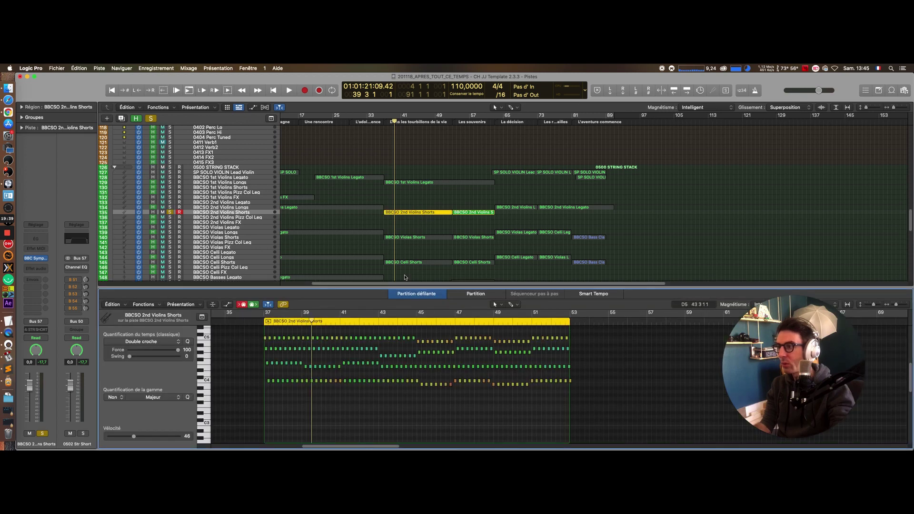
{"action": "key", "text": "e"}
{"action": "left_click", "coordinate": [416, 182]}
{"action": "key", "text": "e"}
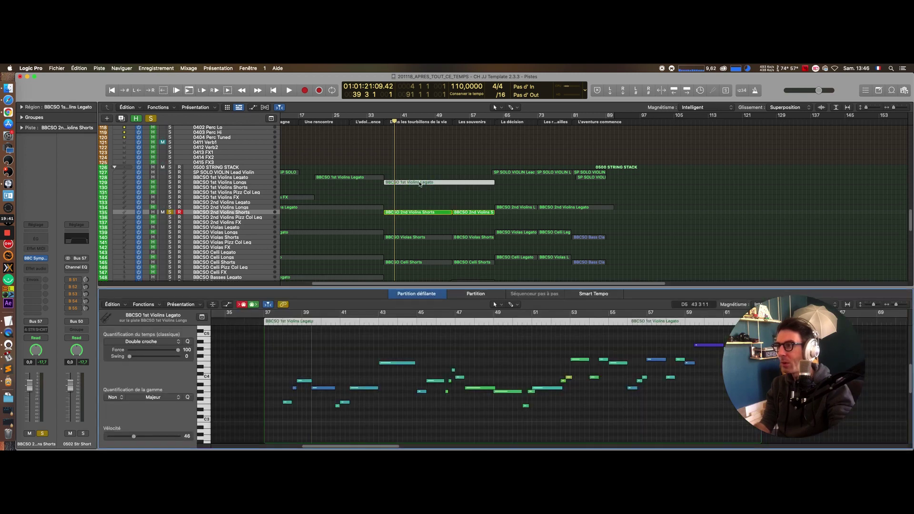
Step: Play from bar 39, briefly solo BBCSO 1st Violins Longs, turn off its solo and the 2nd Violins Shorts solo, and stop around bar 46
{"action": "key", "text": "space"}
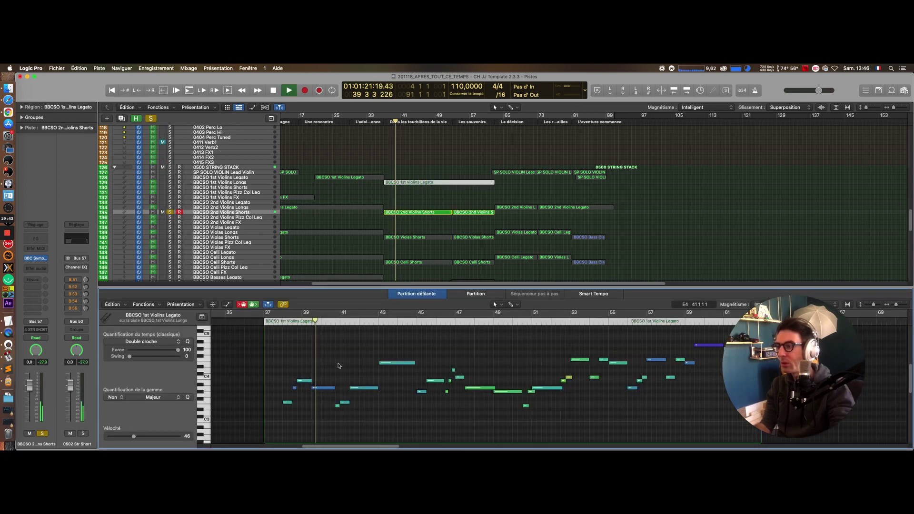
{"action": "left_click", "coordinate": [170, 182]}
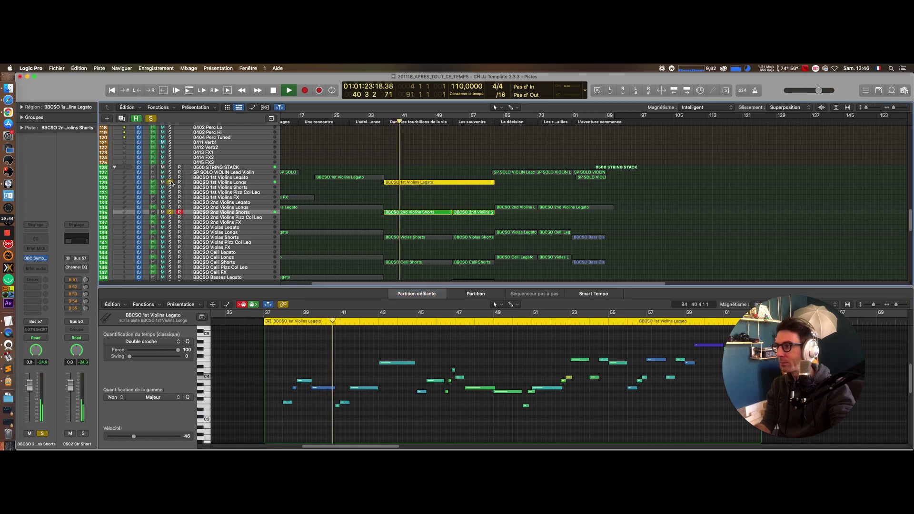
{"action": "left_click", "coordinate": [171, 213]}
{"action": "left_click", "coordinate": [170, 182]}
{"action": "key", "text": "space"}
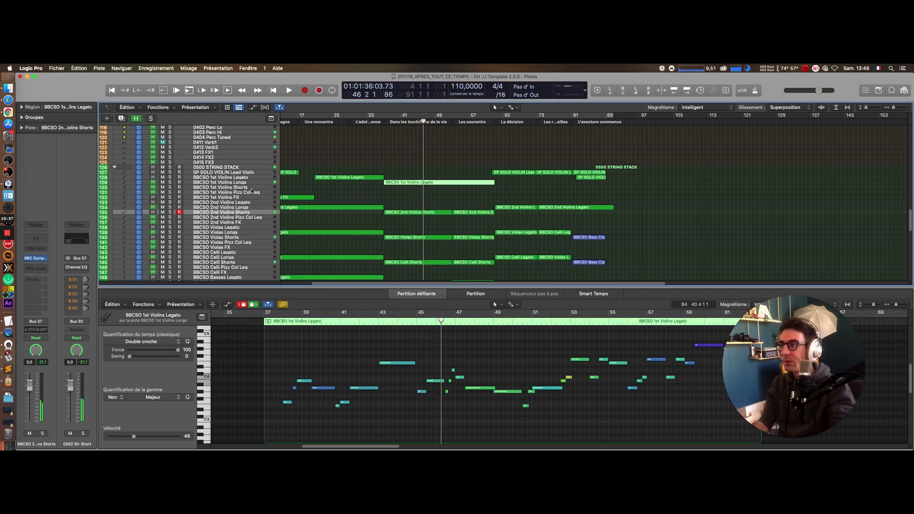
Step: Bring the brass stack into view and play the full arrangement twice from about bar 43
{"action": "scroll", "coordinate": [291, 156], "scroll_direction": "up", "scroll_amount": 8}
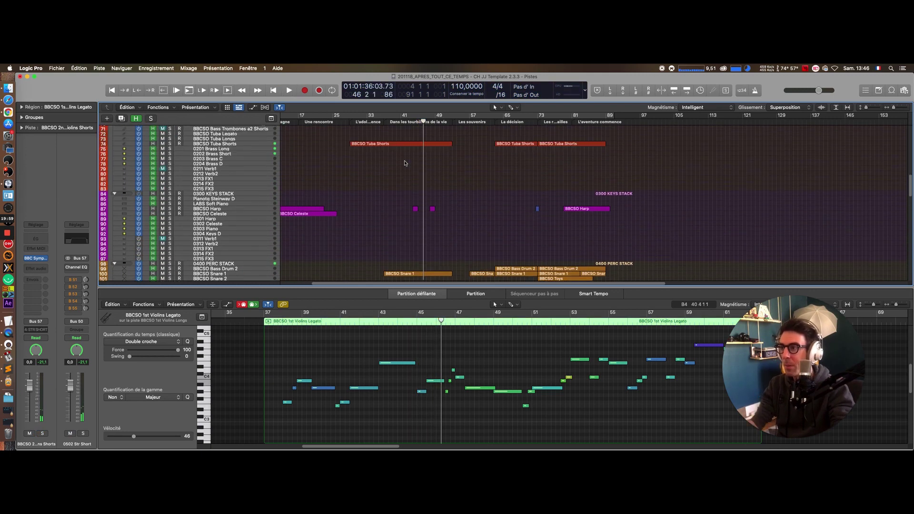
{"action": "scroll", "coordinate": [412, 158], "scroll_direction": "up", "scroll_amount": 8}
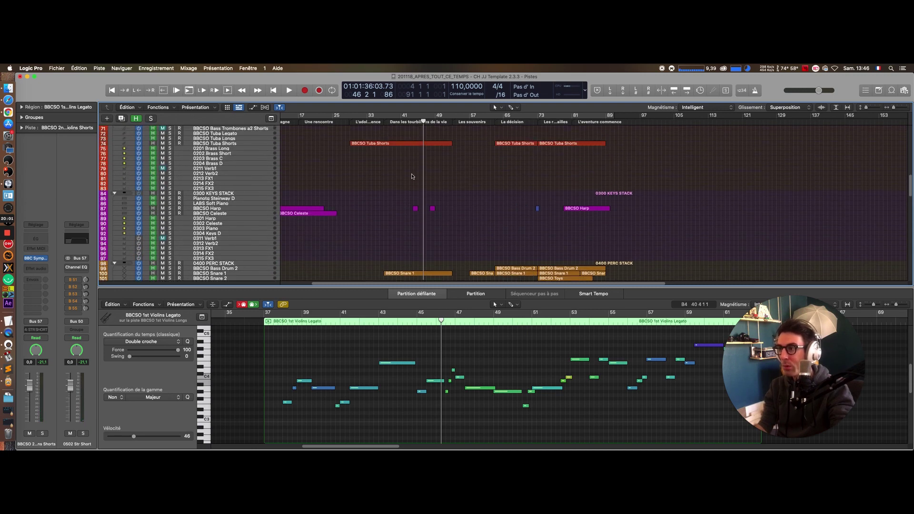
{"action": "scroll", "coordinate": [411, 176], "scroll_direction": "up", "scroll_amount": 5}
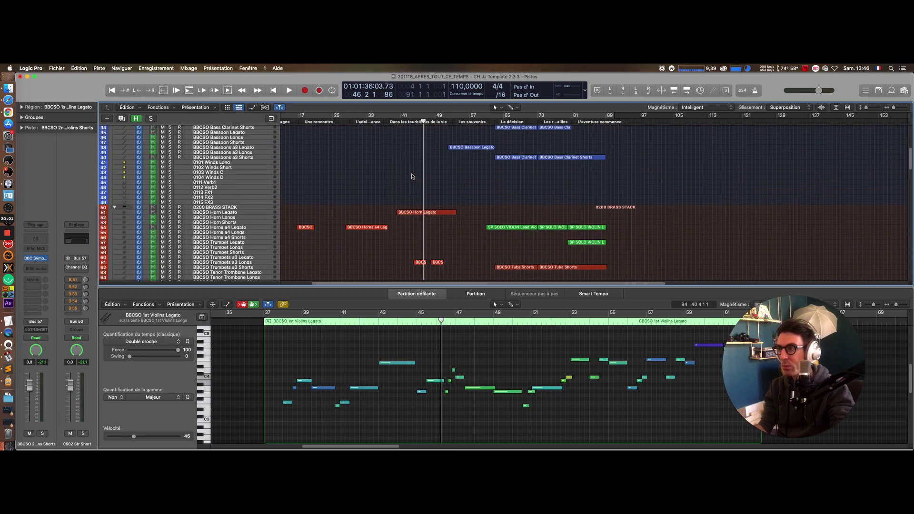
{"action": "left_click", "coordinate": [412, 121]}
{"action": "key", "text": "space"}
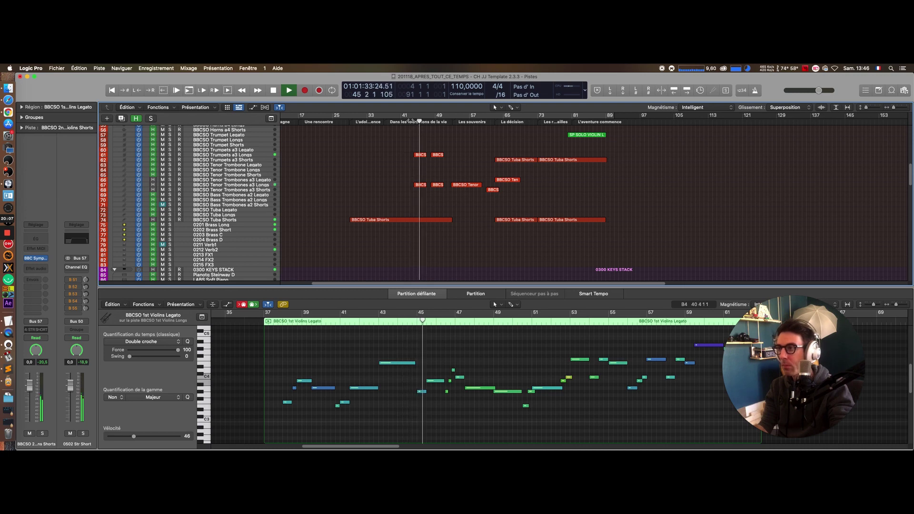
{"action": "key", "text": "space"}
{"action": "left_click", "coordinate": [409, 120]}
{"action": "key", "text": "space"}
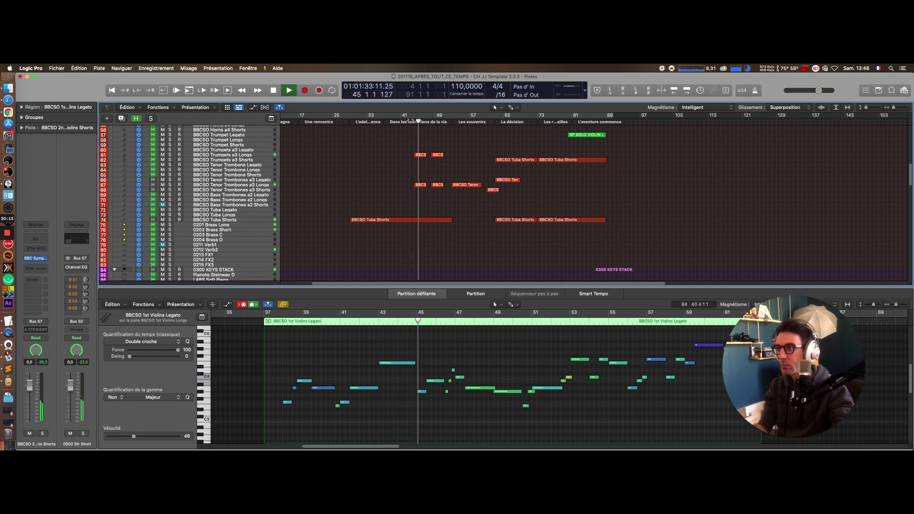
Step: Marquee-select the short BBCSO Piccolo Legatos and Flute Legatos regions near bar 44 to show their notes together
{"action": "scroll", "coordinate": [451, 163], "scroll_direction": "up", "scroll_amount": 10}
{"action": "left_click_drag", "start_coordinate": [410, 153], "coordinate": [421, 195]}
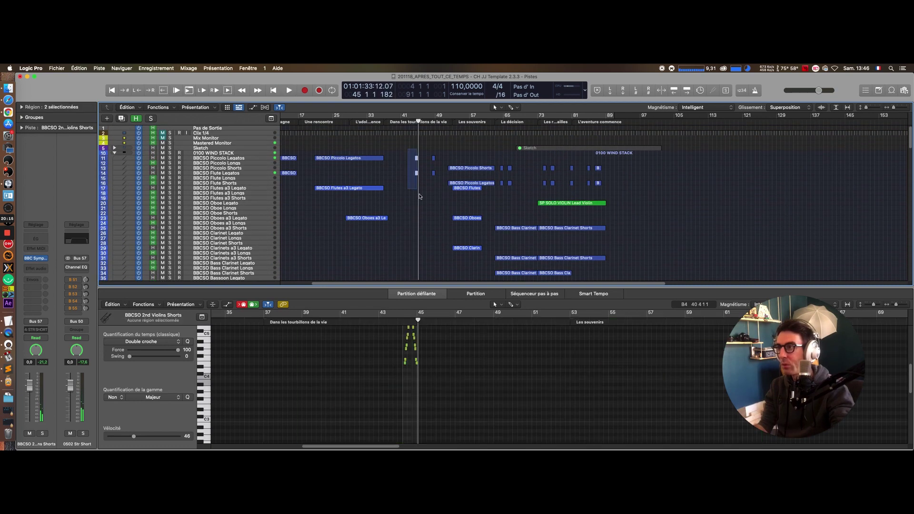
{"action": "scroll", "coordinate": [396, 330], "scroll_direction": "up", "scroll_amount": 3}
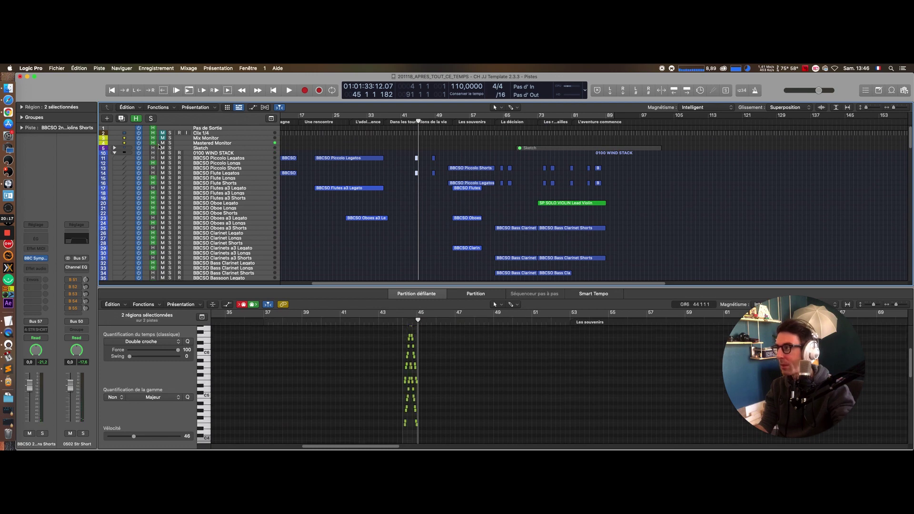
Step: Start playback from bar 43 and solo the 0100 WIND STACK instead of the Sketch stack
{"action": "left_click", "coordinate": [170, 148]}
{"action": "left_click", "coordinate": [413, 127]}
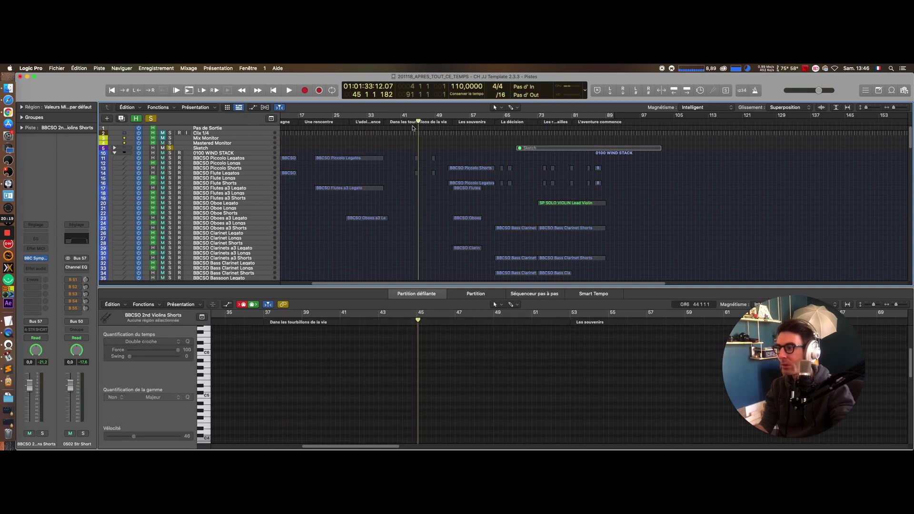
{"action": "left_click", "coordinate": [411, 123]}
{"action": "key", "text": "space"}
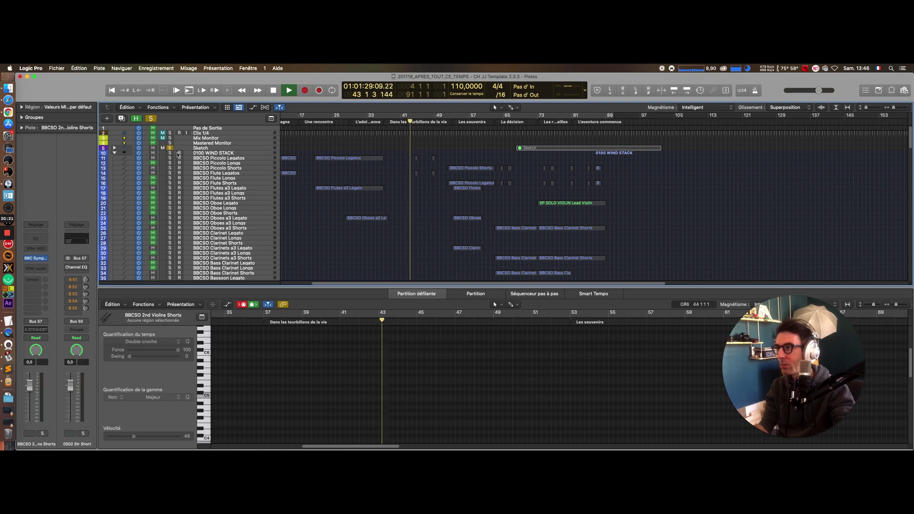
{"action": "left_click", "coordinate": [170, 152]}
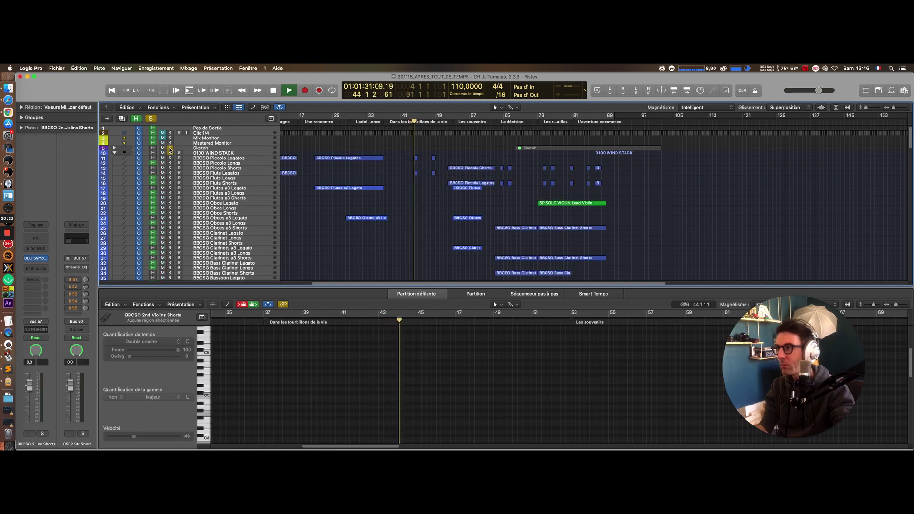
{"action": "left_click", "coordinate": [169, 147]}
Step: Reselect the short piccolo and flute regions near bar 44, replay them from bar 43 with the piano roll zoomed in horizontally, and stop
{"action": "left_click_drag", "start_coordinate": [398, 148], "coordinate": [424, 185]}
{"action": "key", "text": "space"}
{"action": "key", "text": "space"}
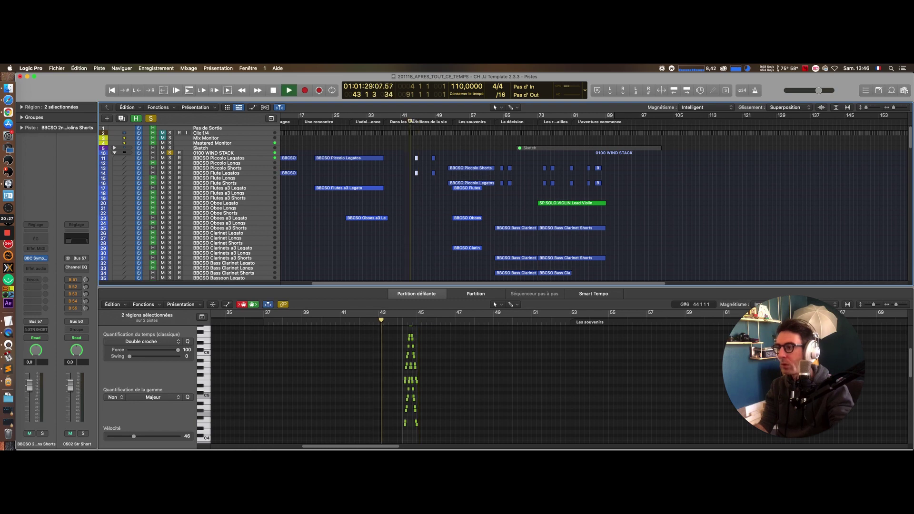
{"action": "left_click_drag", "start_coordinate": [896, 304], "coordinate": [900, 305]}
{"action": "scroll", "coordinate": [626, 380], "scroll_direction": "up", "scroll_amount": 1}
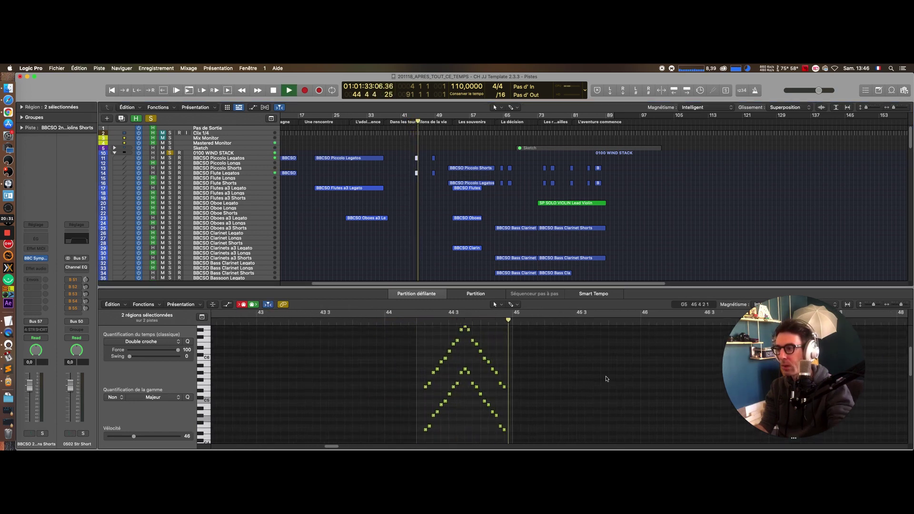
{"action": "key", "text": "space"}
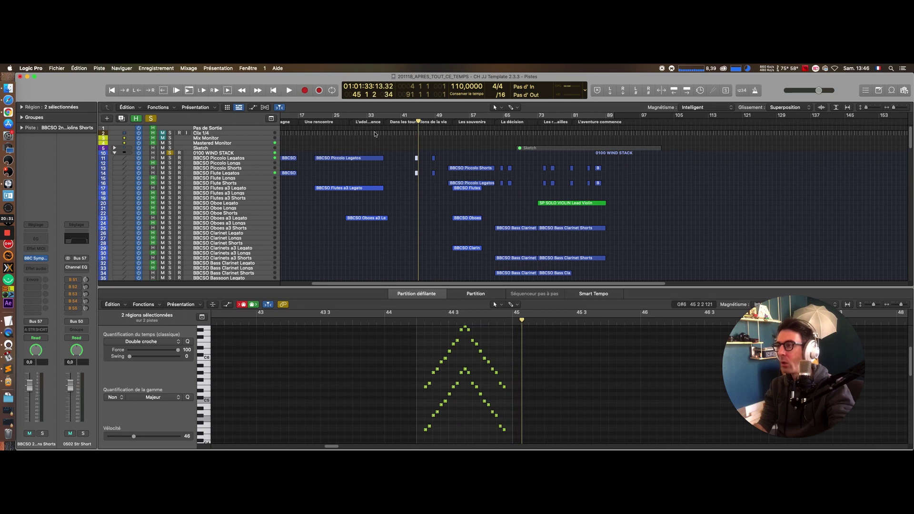
Step: Select the BBCSO Piccolo Legatos and BBCSO Flute Legatos tracks in alternation to point out both instruments
{"action": "left_click", "coordinate": [243, 159]}
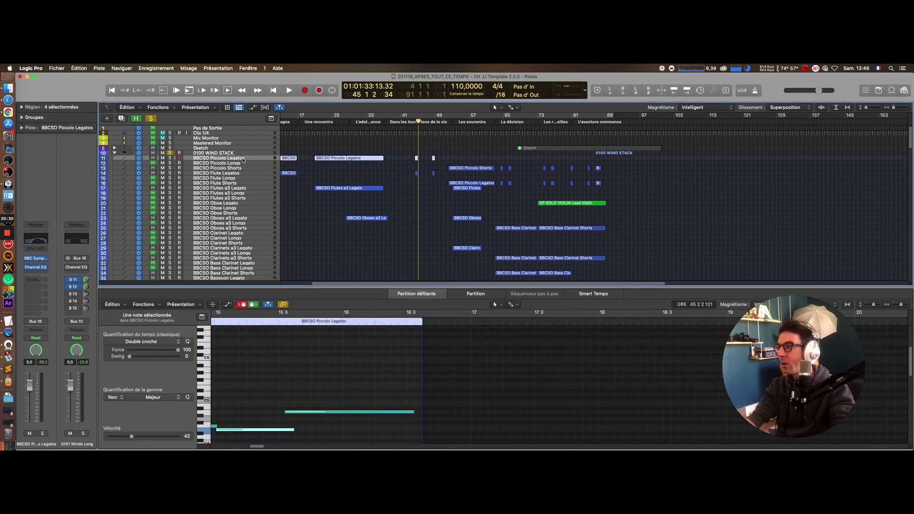
{"action": "left_click", "coordinate": [244, 172]}
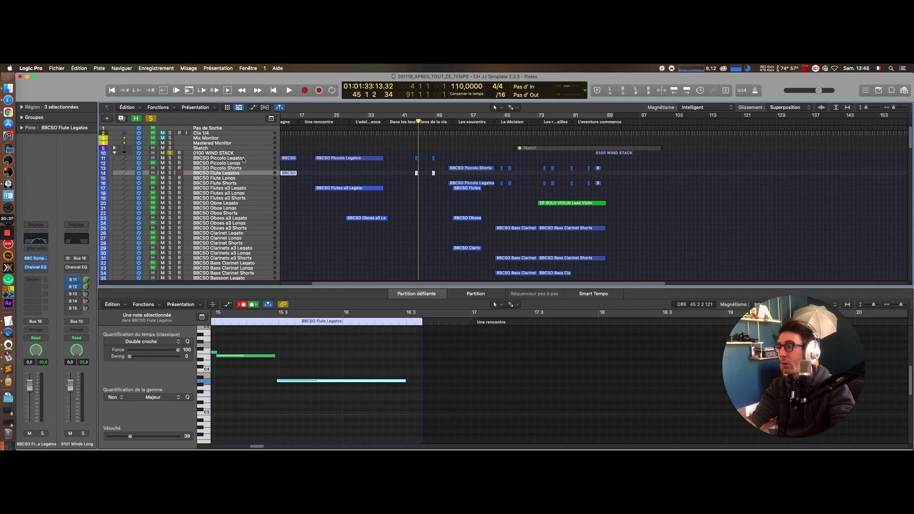
{"action": "left_click", "coordinate": [243, 159]}
{"action": "left_click", "coordinate": [243, 174]}
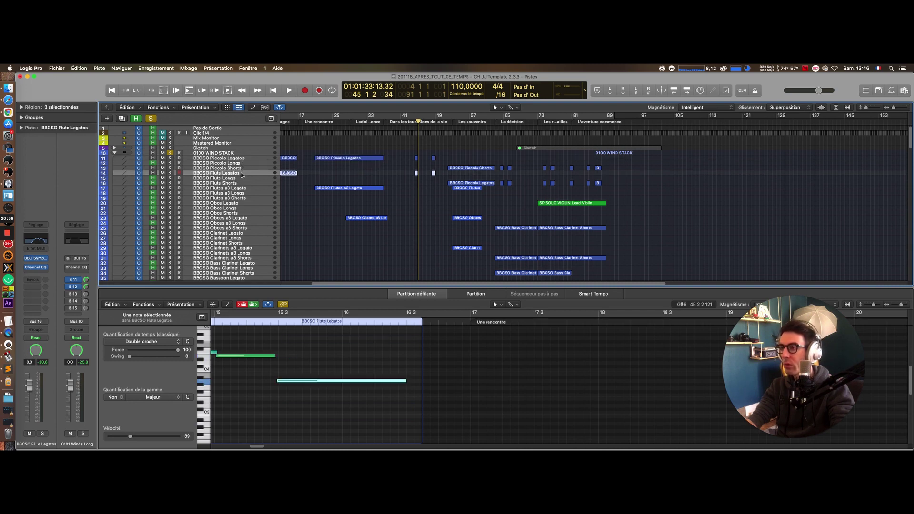
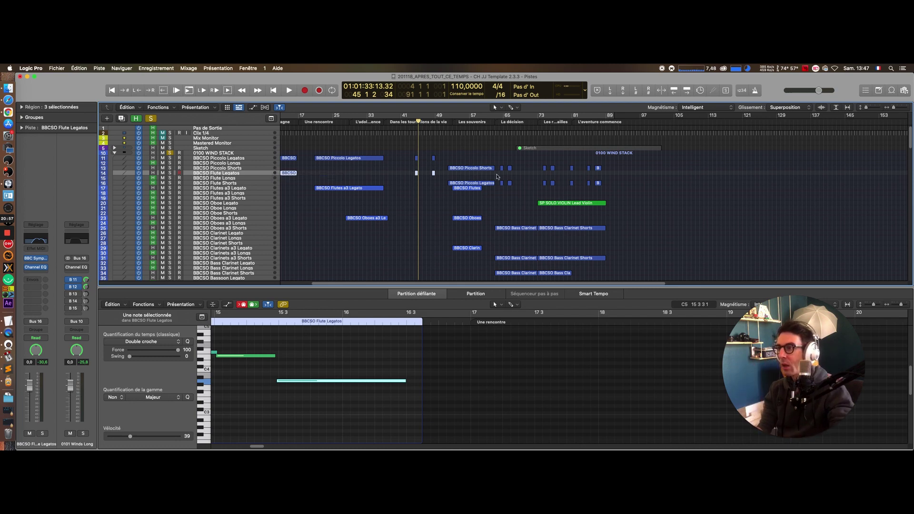
Step: Select the first region on the BBCSO Trumpets a3 Longs track, solo that track and play it from about bar 43
{"action": "scroll", "coordinate": [409, 190], "scroll_direction": "down", "scroll_amount": 10}
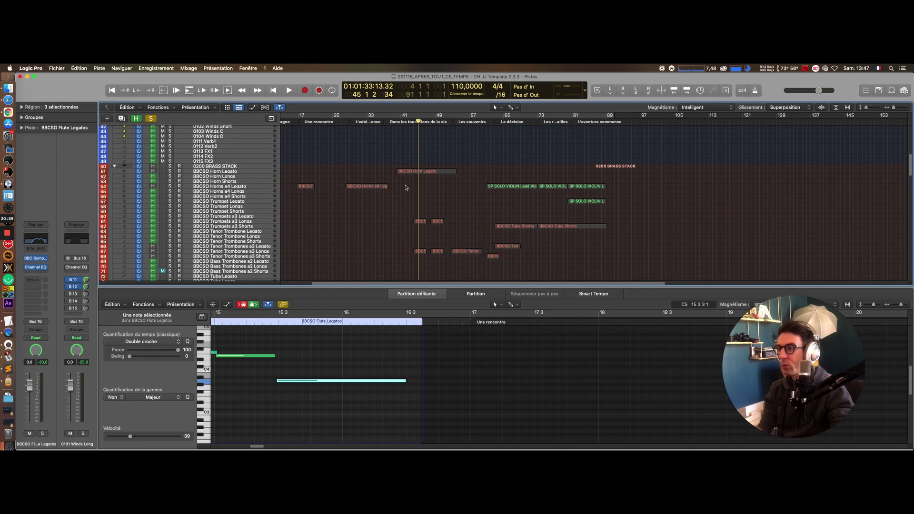
{"action": "left_click", "coordinate": [420, 218]}
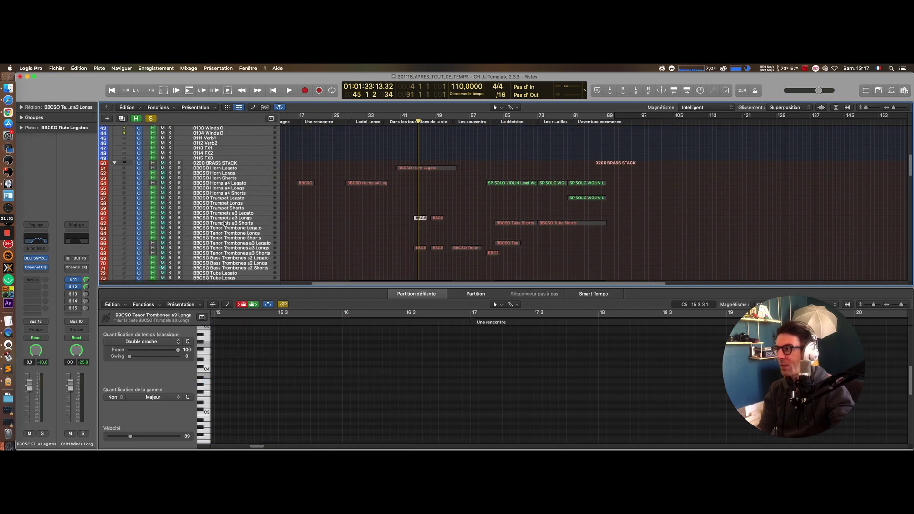
{"action": "left_click", "coordinate": [170, 223]}
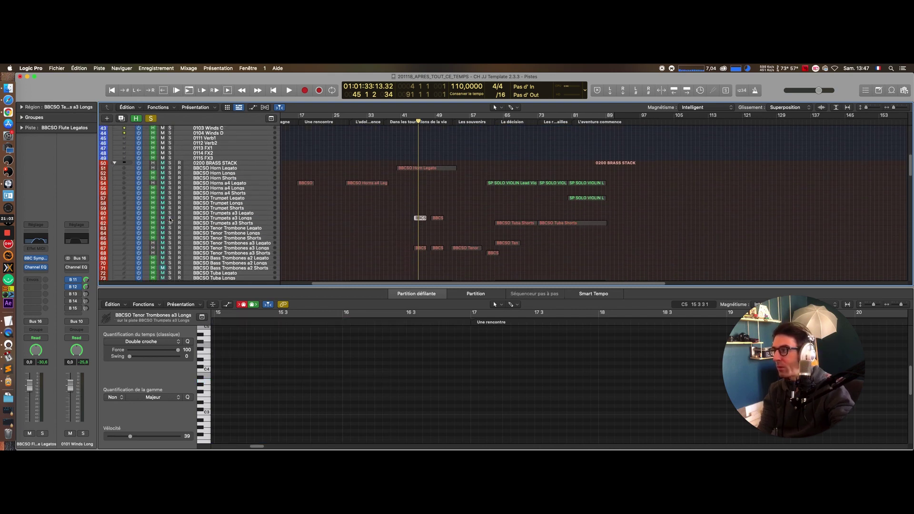
{"action": "scroll", "coordinate": [379, 137], "scroll_direction": "up", "scroll_amount": 10}
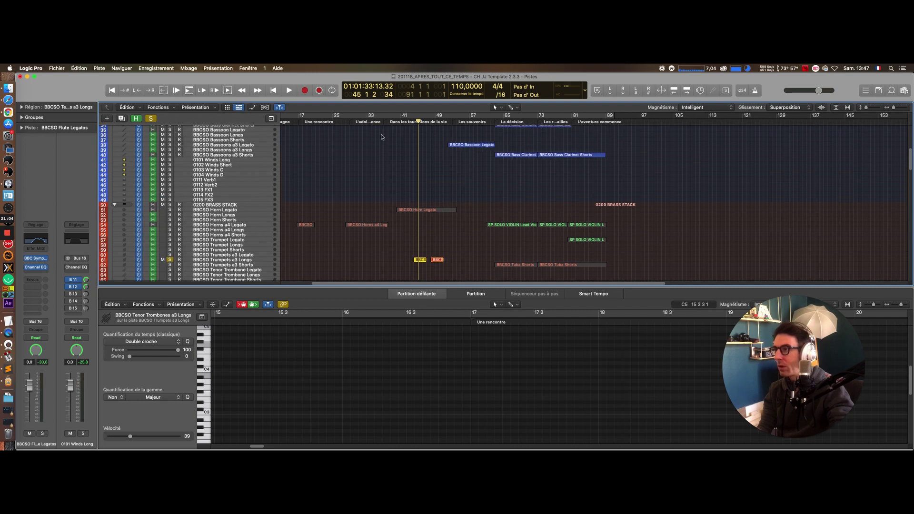
{"action": "left_click", "coordinate": [408, 121]}
{"action": "key", "text": "space"}
{"action": "scroll", "coordinate": [409, 181], "scroll_direction": "down", "scroll_amount": 10}
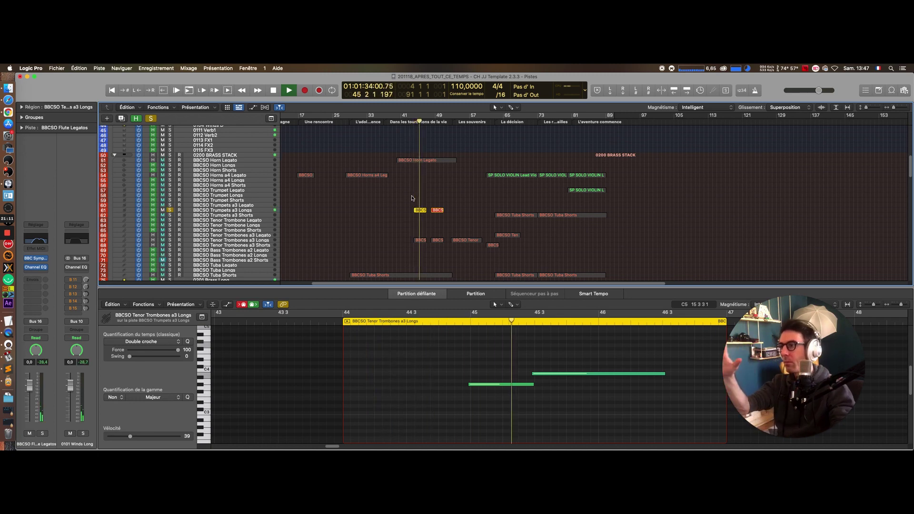
Step: Stop playback and turn off solo on the BBCSO Trumpets a3 Longs track
{"action": "key", "text": "space"}
{"action": "scroll", "coordinate": [418, 181], "scroll_direction": "up", "scroll_amount": 10}
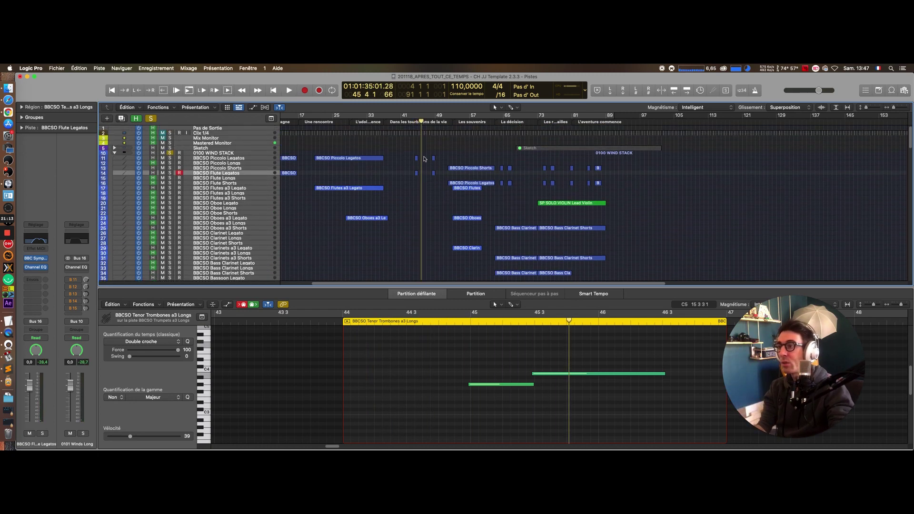
{"action": "scroll", "coordinate": [408, 154], "scroll_direction": "down", "scroll_amount": 12}
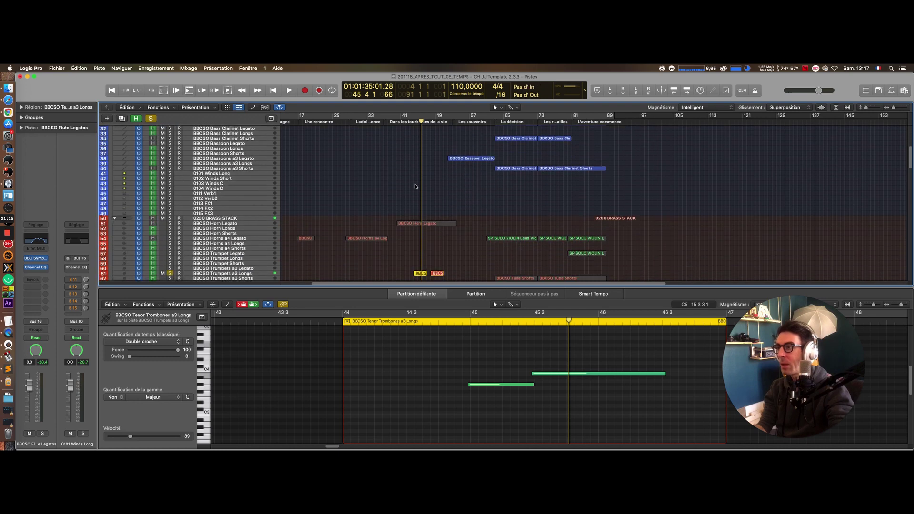
{"action": "left_click", "coordinate": [169, 175]}
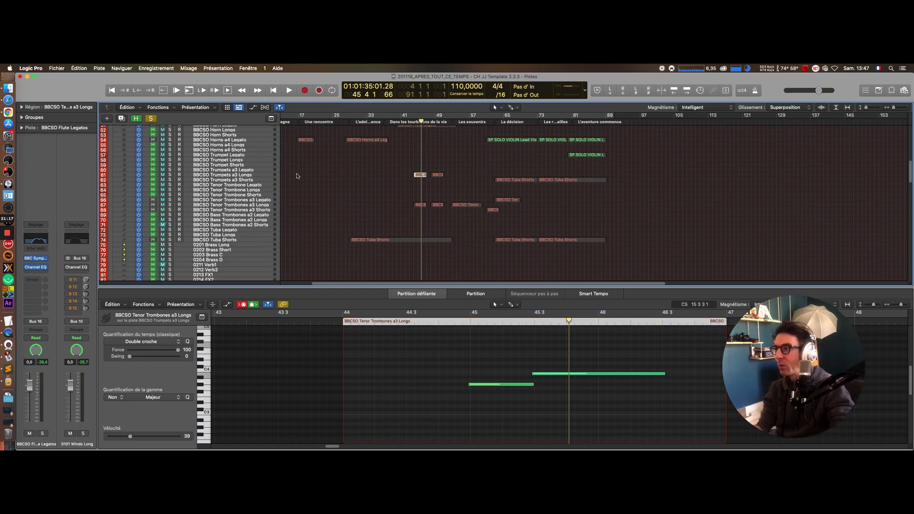
Step: Solo the BBCSO Harp track, select its short region near bar 44, play it from bar 43 and stop
{"action": "scroll", "coordinate": [232, 143], "scroll_direction": "down", "scroll_amount": 8}
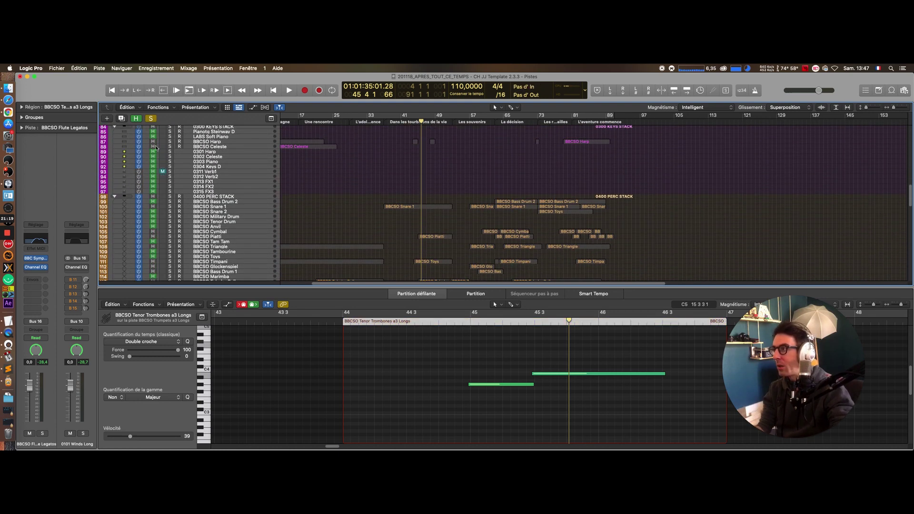
{"action": "left_click", "coordinate": [169, 142]}
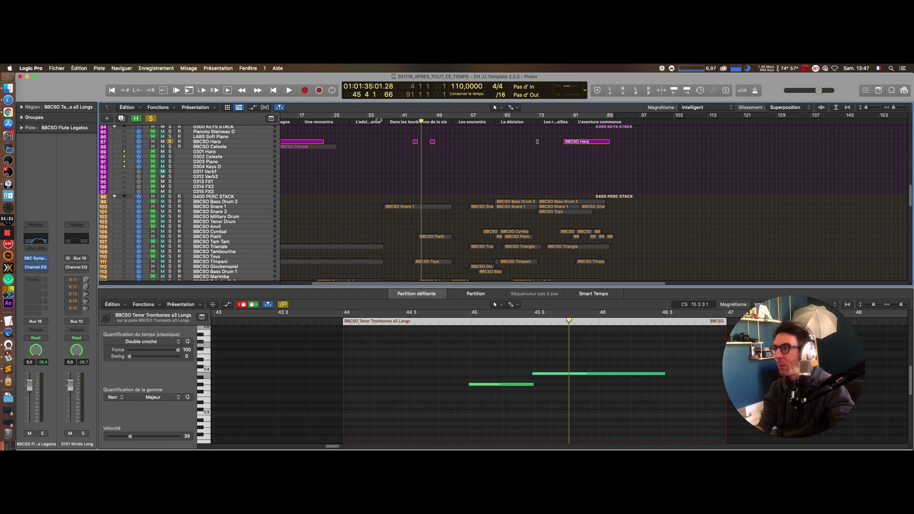
{"action": "left_click", "coordinate": [409, 122]}
{"action": "left_click", "coordinate": [415, 142]}
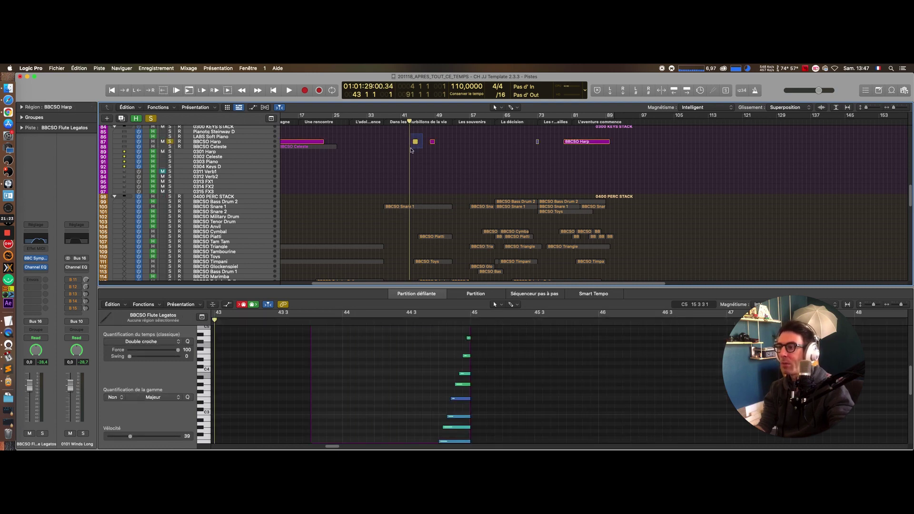
{"action": "key", "text": "space"}
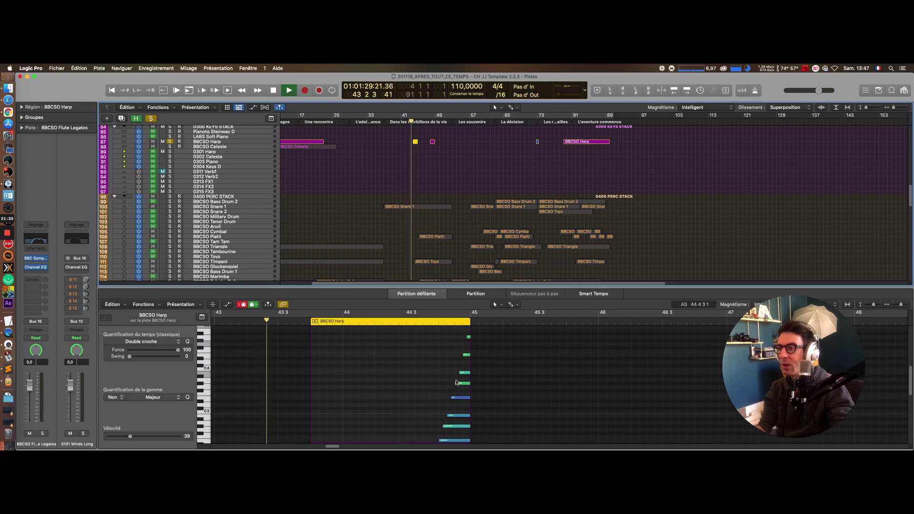
{"action": "scroll", "coordinate": [456, 383], "scroll_direction": "down", "scroll_amount": 1}
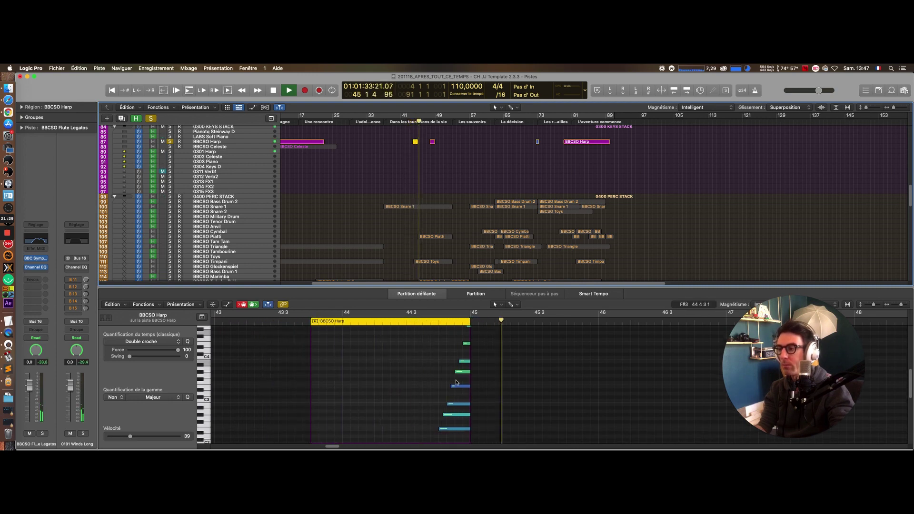
{"action": "key", "text": "space"}
Step: Select the first BBCSO Piatti region, solo its track, play it from just before bar 45, replay it from bar 44 and stop
{"action": "scroll", "coordinate": [432, 206], "scroll_direction": "down", "scroll_amount": 5}
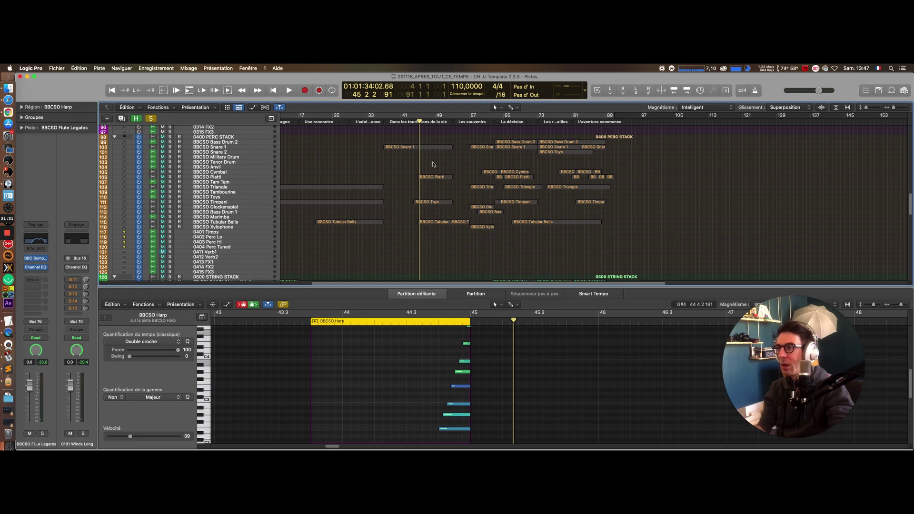
{"action": "left_click", "coordinate": [431, 177]}
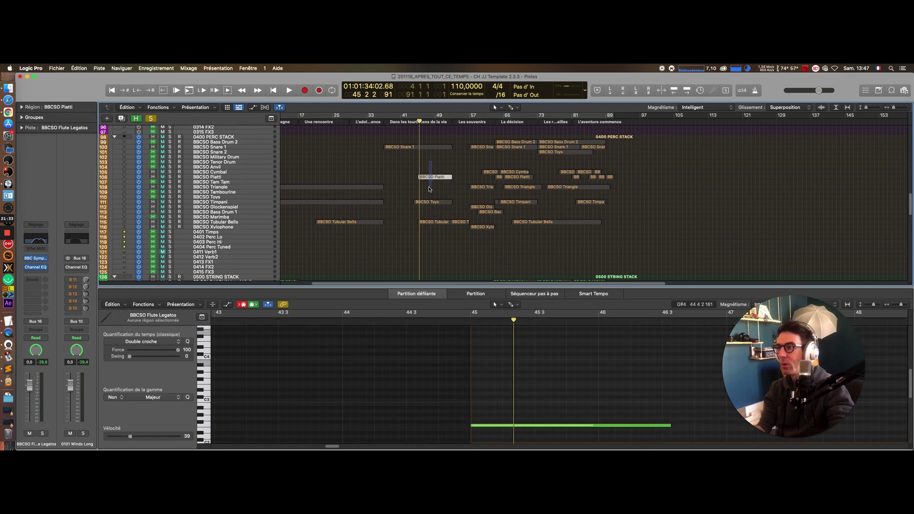
{"action": "left_click", "coordinate": [169, 176]}
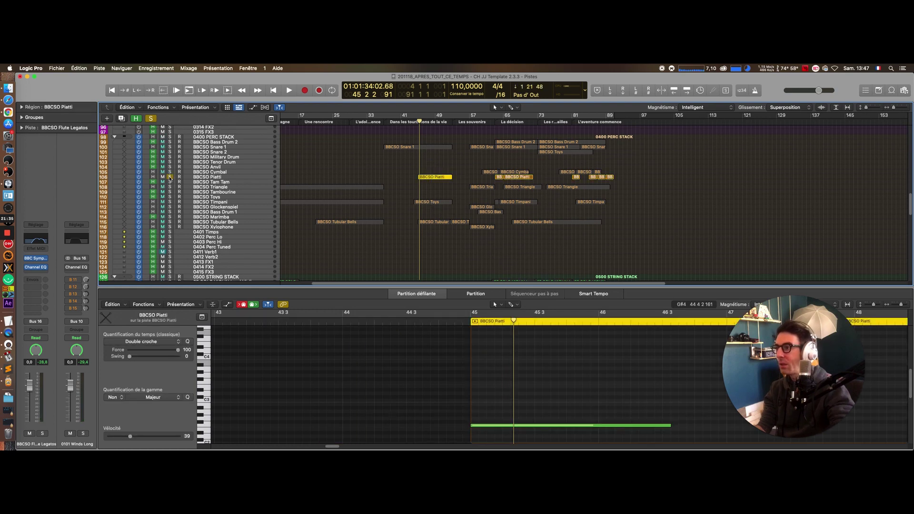
{"action": "left_click", "coordinate": [436, 321]}
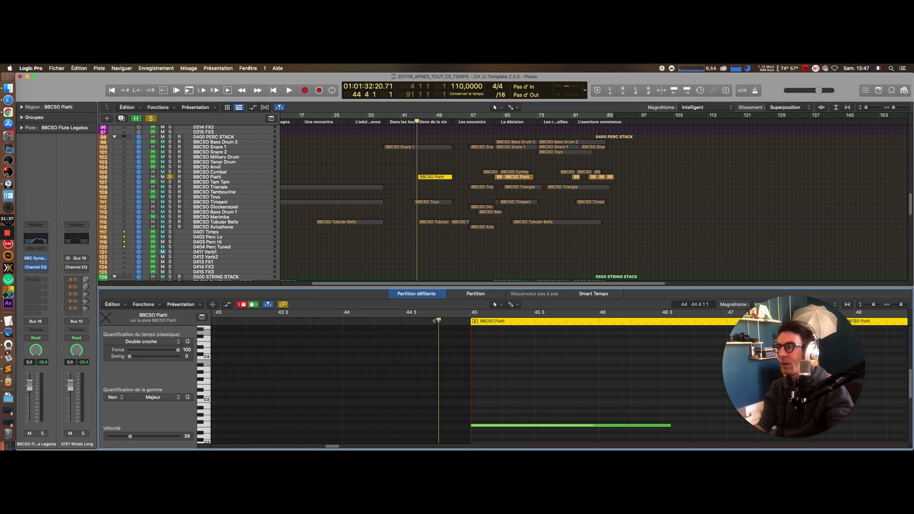
{"action": "key", "text": "space"}
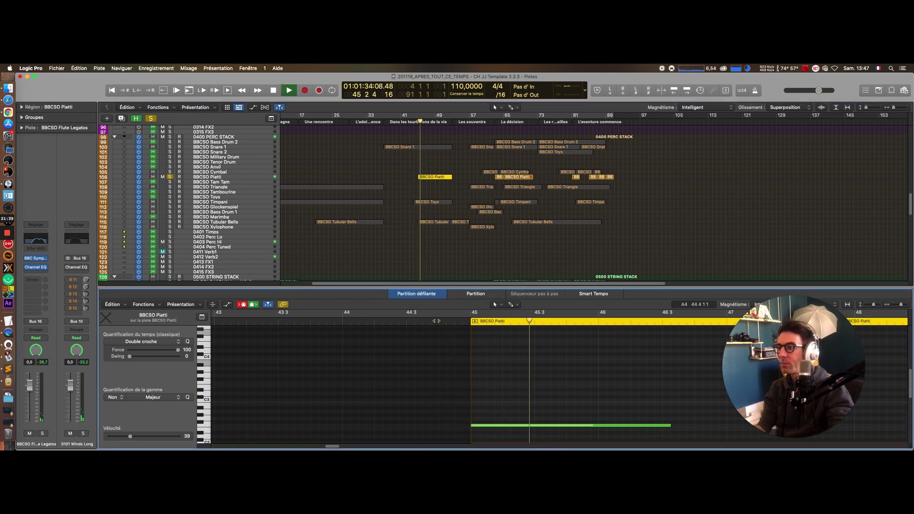
{"action": "left_click", "coordinate": [343, 322]}
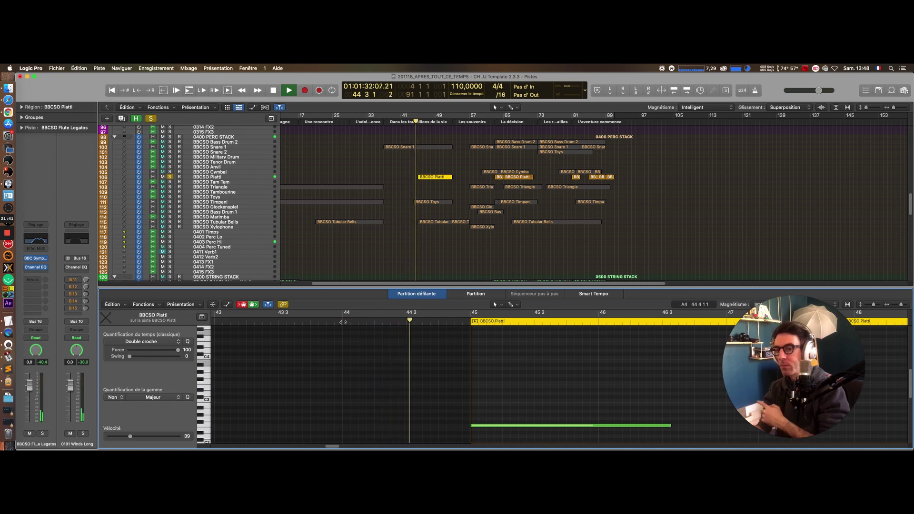
{"action": "key", "text": "space"}
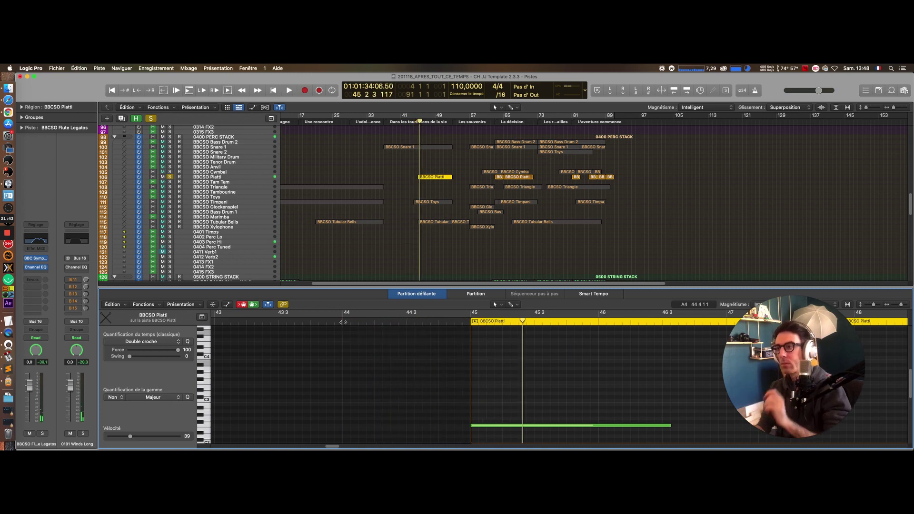
Step: Select the BBCSO Trumpets a3 Longs track in the brass stack and solo it again
{"action": "scroll", "coordinate": [379, 265], "scroll_direction": "up", "scroll_amount": 15}
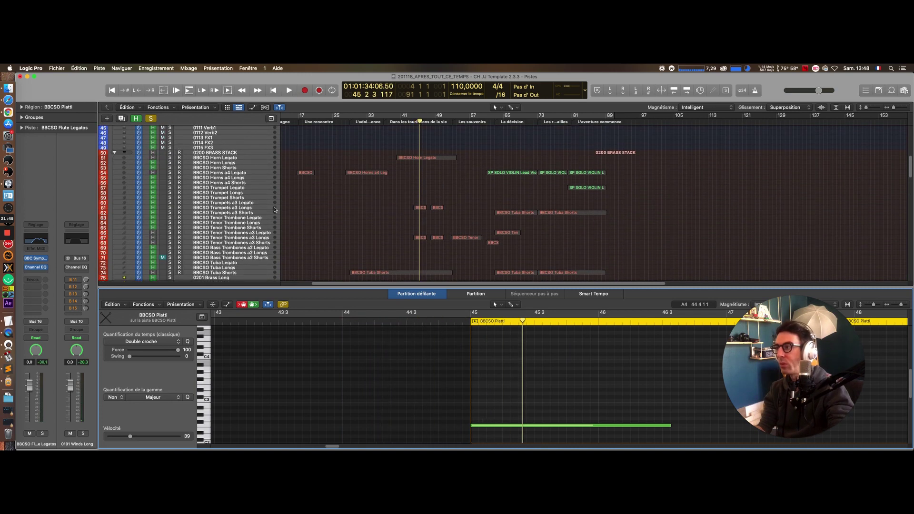
{"action": "scroll", "coordinate": [229, 209], "scroll_direction": "down", "scroll_amount": 2}
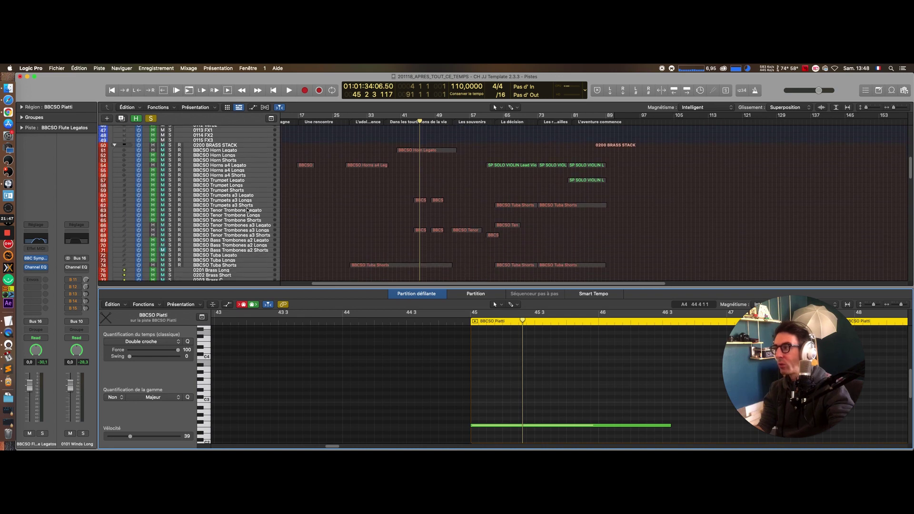
{"action": "left_click", "coordinate": [236, 196]}
{"action": "left_click", "coordinate": [169, 201]}
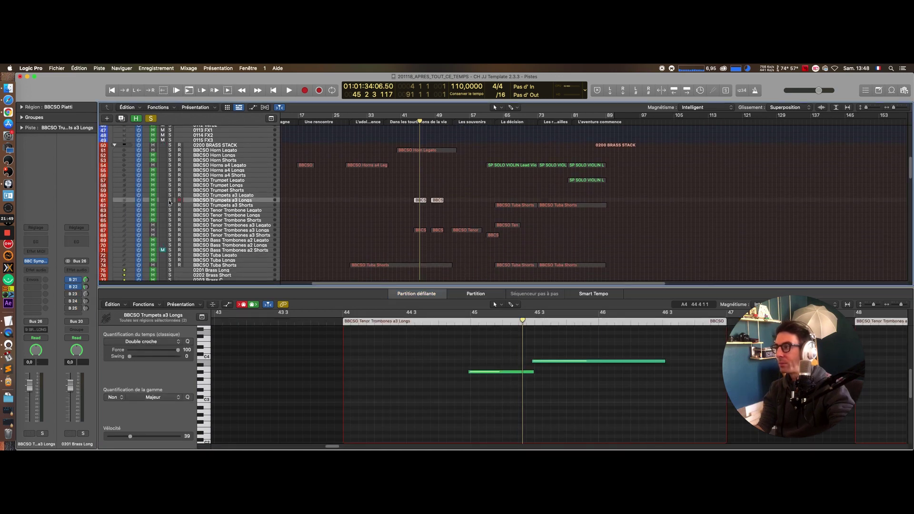
Step: Play the soloed winds, trumpets, harp and Piatti together from about bar 43, reviewing the percussion and keys stacks, and stop
{"action": "scroll", "coordinate": [354, 219], "scroll_direction": "down", "scroll_amount": 5}
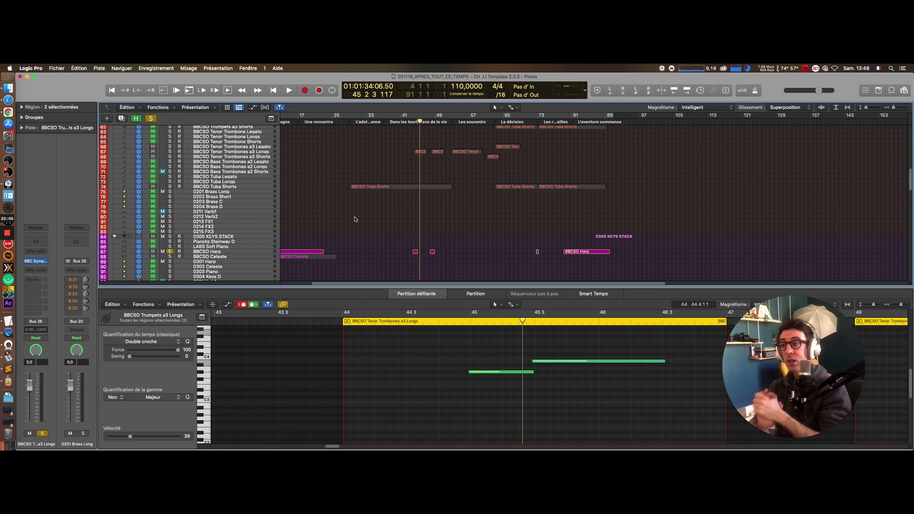
{"action": "scroll", "coordinate": [354, 217], "scroll_direction": "down", "scroll_amount": 10}
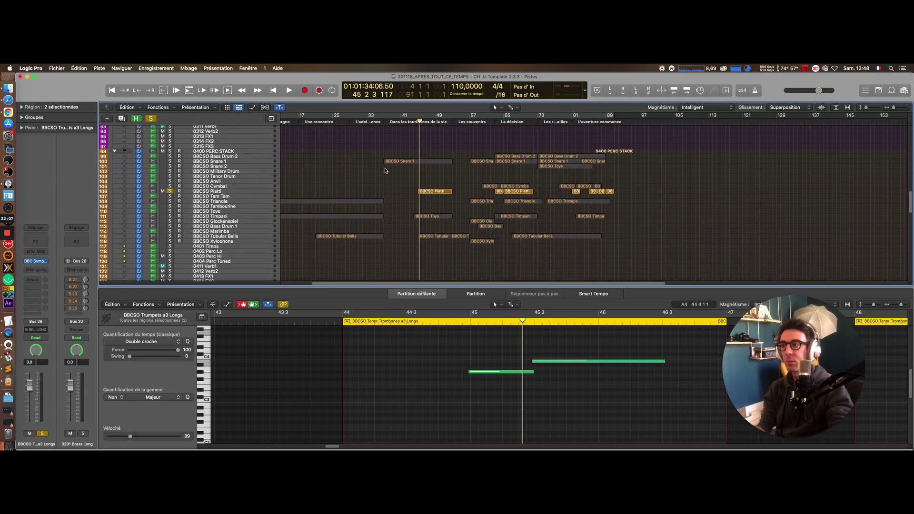
{"action": "left_click", "coordinate": [408, 120]}
{"action": "key", "text": "space"}
{"action": "scroll", "coordinate": [419, 157], "scroll_direction": "up", "scroll_amount": 5}
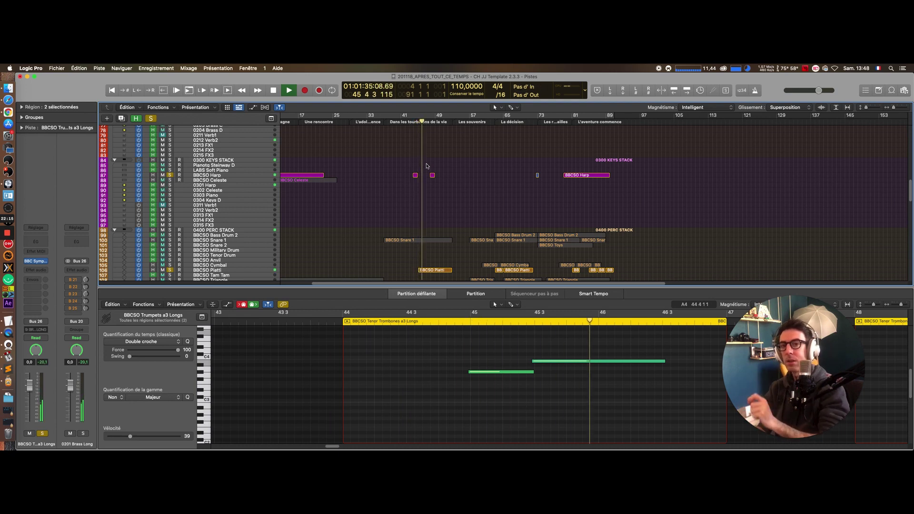
{"action": "key", "text": "space"}
Step: Clear all solos and play the full arrangement from bar 42 while going through the wind, brass, percussion and string stacks, then stop
{"action": "scroll", "coordinate": [424, 170], "scroll_direction": "up", "scroll_amount": 15}
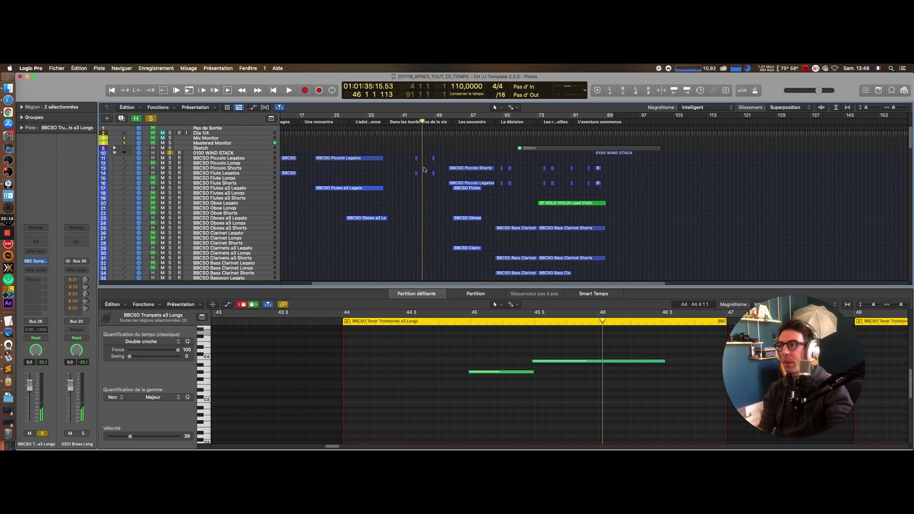
{"action": "left_click", "coordinate": [151, 118]}
{"action": "left_click", "coordinate": [406, 123]}
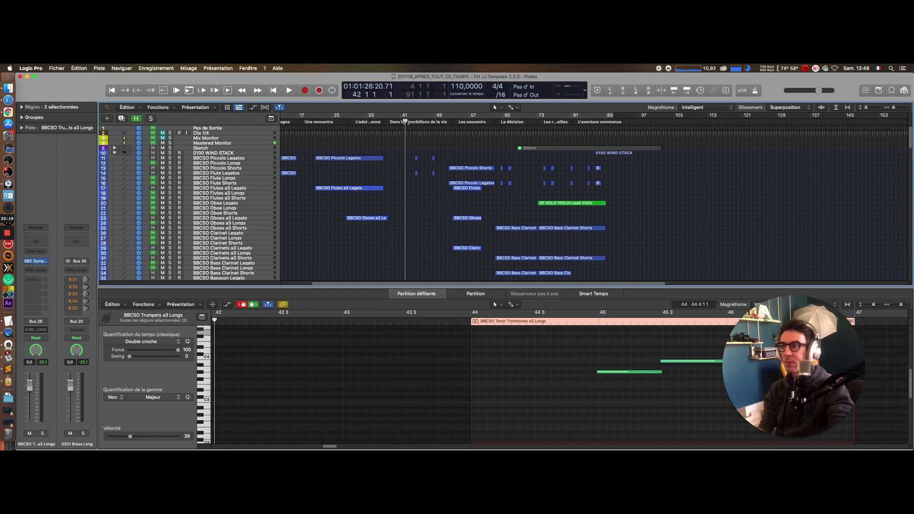
{"action": "key", "text": "space"}
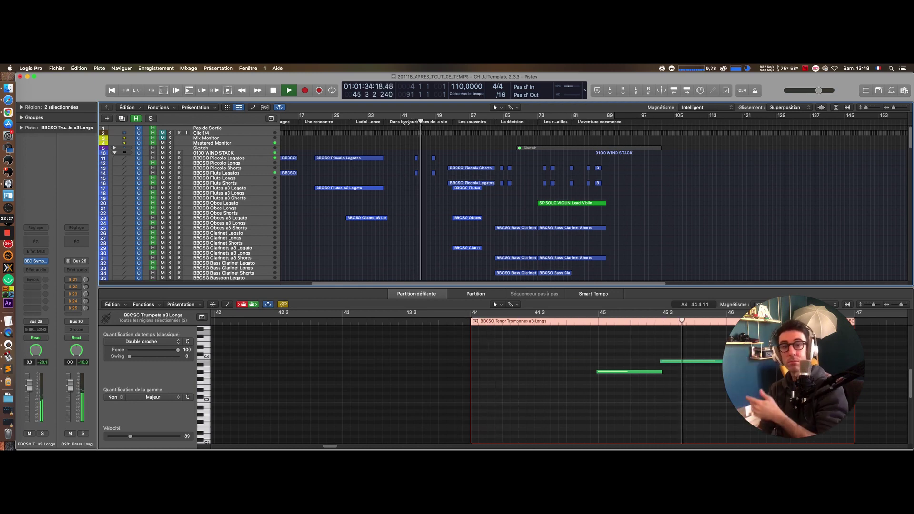
{"action": "scroll", "coordinate": [428, 194], "scroll_direction": "down", "scroll_amount": 15}
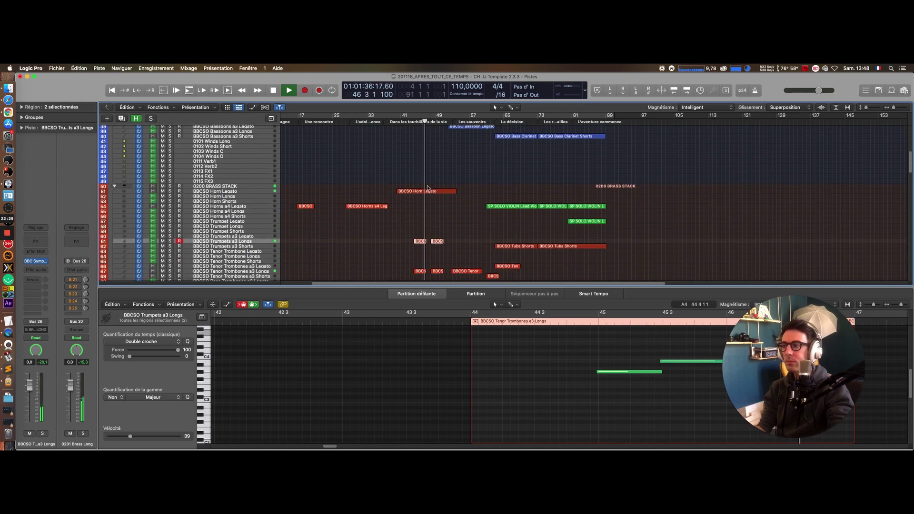
{"action": "scroll", "coordinate": [427, 193], "scroll_direction": "down", "scroll_amount": 6}
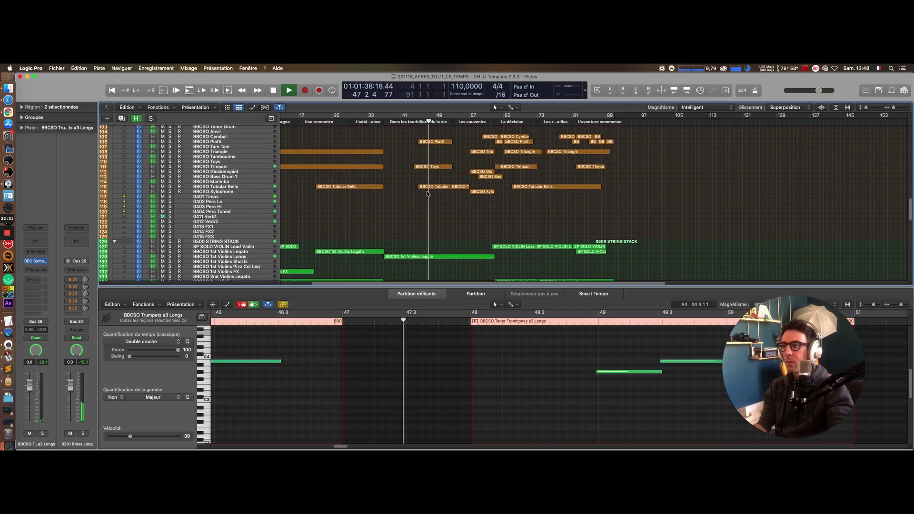
{"action": "scroll", "coordinate": [427, 194], "scroll_direction": "up", "scroll_amount": 1}
{"action": "scroll", "coordinate": [427, 193], "scroll_direction": "down", "scroll_amount": 8}
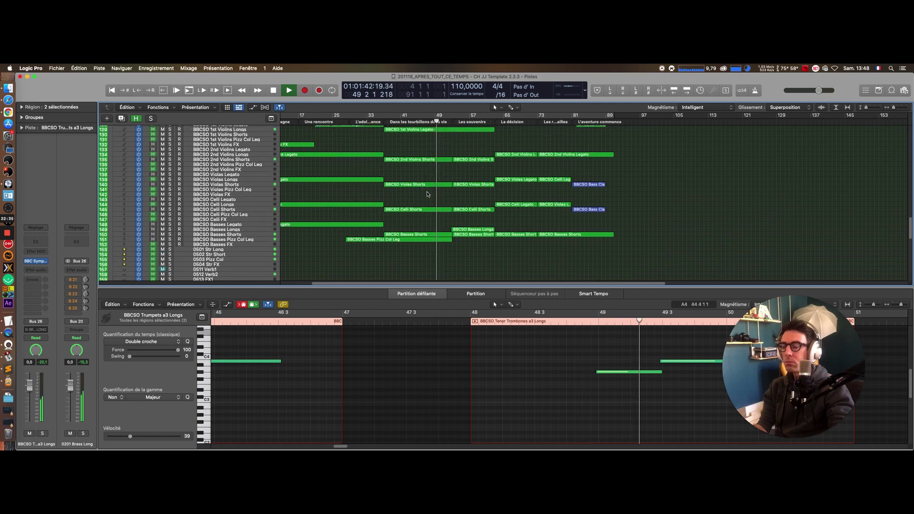
{"action": "key", "text": "space"}
Step: Select the percussion regions starting around bar 45, then narrow the selection to the BBCSO Toys region on the Timpani track
{"action": "scroll", "coordinate": [427, 200], "scroll_direction": "up", "scroll_amount": 11}
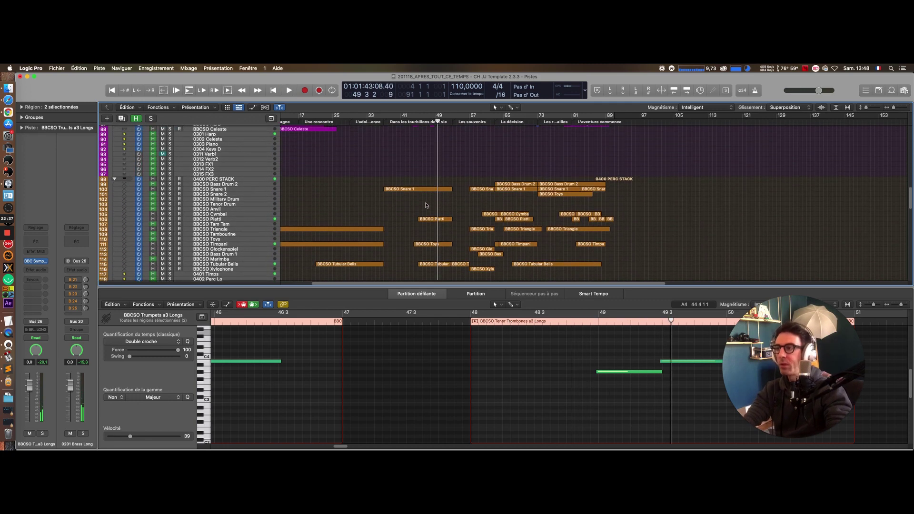
{"action": "left_click_drag", "start_coordinate": [420, 209], "coordinate": [431, 278]}
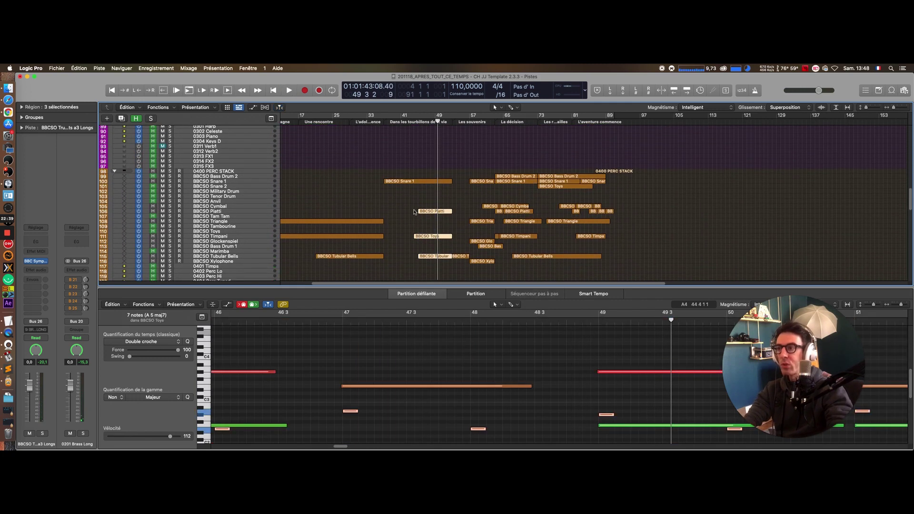
{"action": "left_click", "coordinate": [428, 236]}
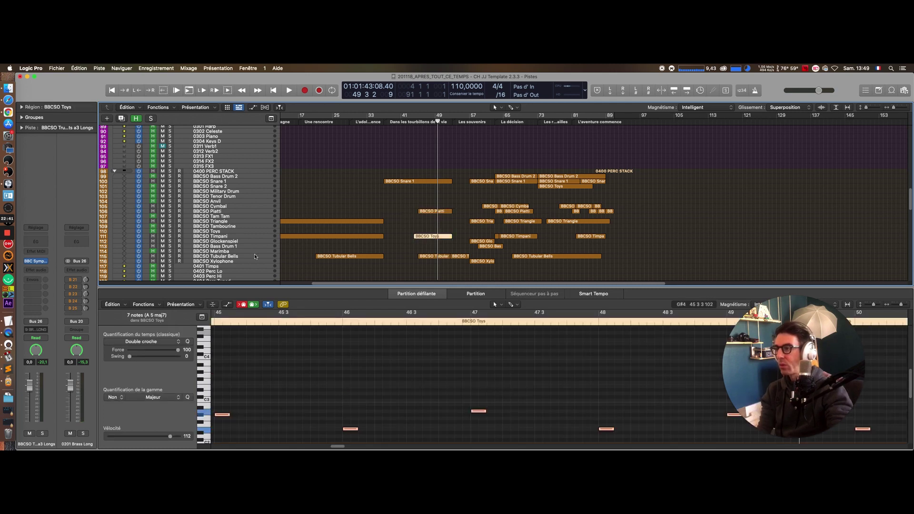
Step: Solo the BBCSO Timpani track and play its part from about bar 44 in the "Dans les tourbillons de la vie" section, stopping near bar 49
{"action": "left_click", "coordinate": [170, 236]}
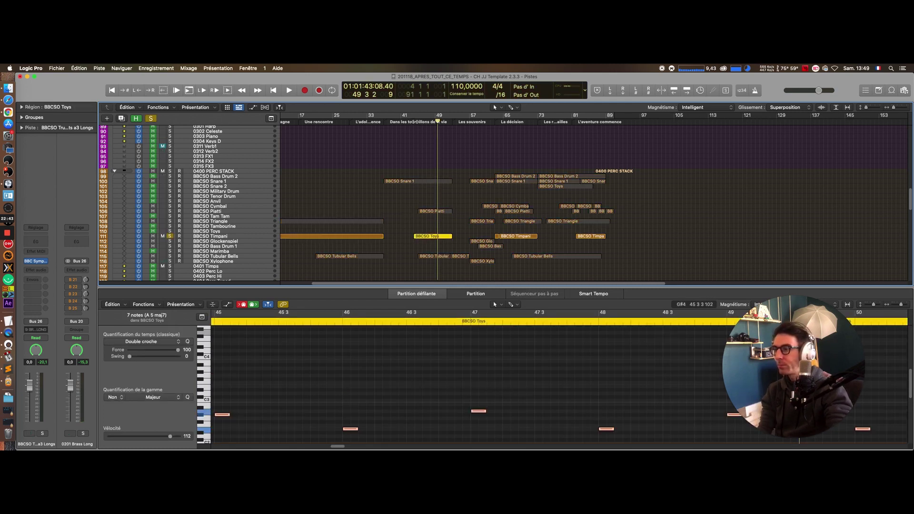
{"action": "double_click", "coordinate": [414, 122]}
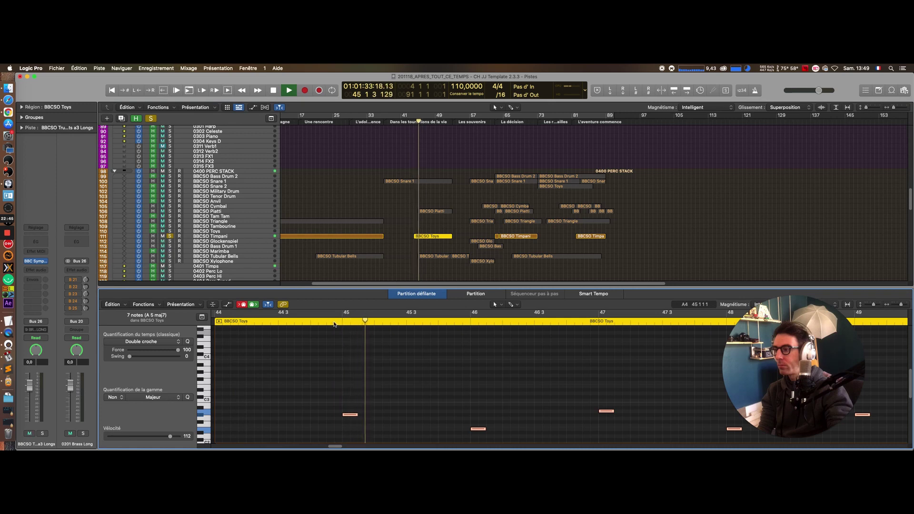
{"action": "left_click", "coordinate": [228, 236]}
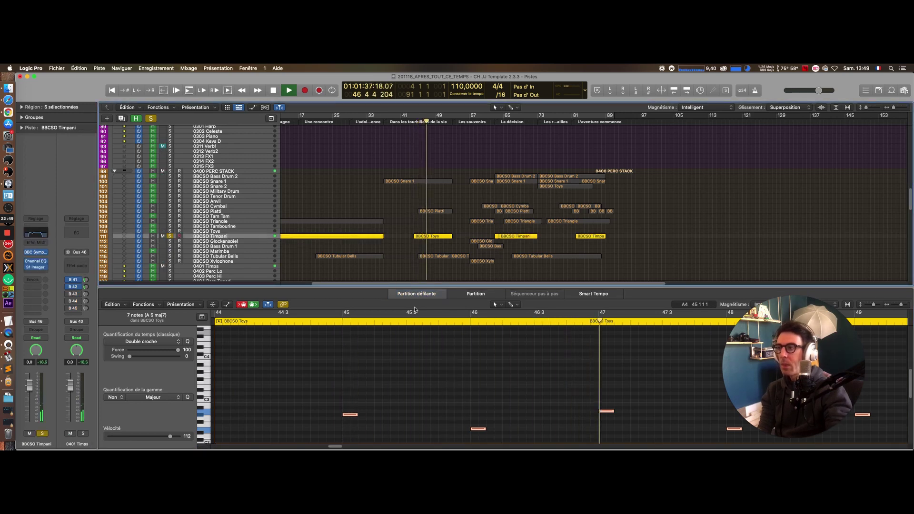
{"action": "scroll", "coordinate": [437, 172], "scroll_direction": "up", "scroll_amount": 5}
{"action": "scroll", "coordinate": [437, 172], "scroll_direction": "up", "scroll_amount": 8}
{"action": "scroll", "coordinate": [437, 171], "scroll_direction": "down", "scroll_amount": 5}
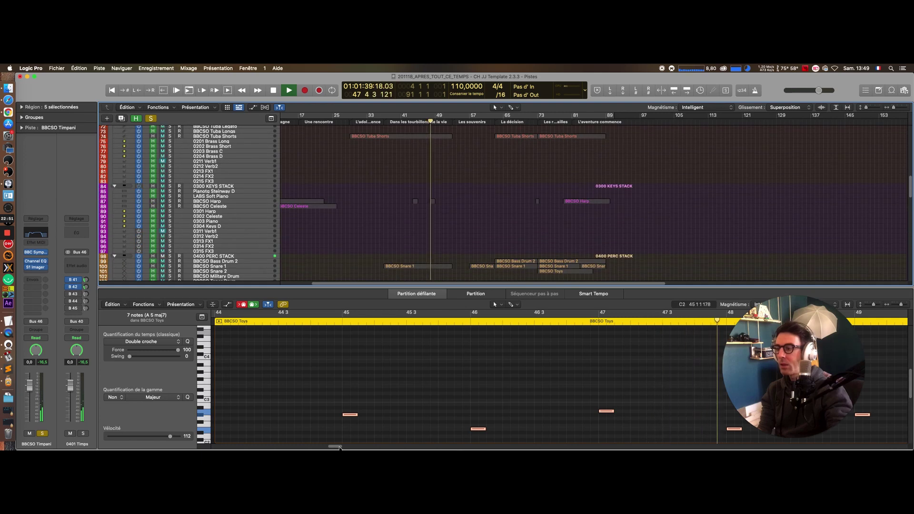
{"action": "mouse_move", "coordinate": [338, 446]}
{"action": "left_mouse_down"}
{"action": "mouse_move", "coordinate": [328, 447]}
{"action": "mouse_move", "coordinate": [341, 447]}
{"action": "left_mouse_up"}
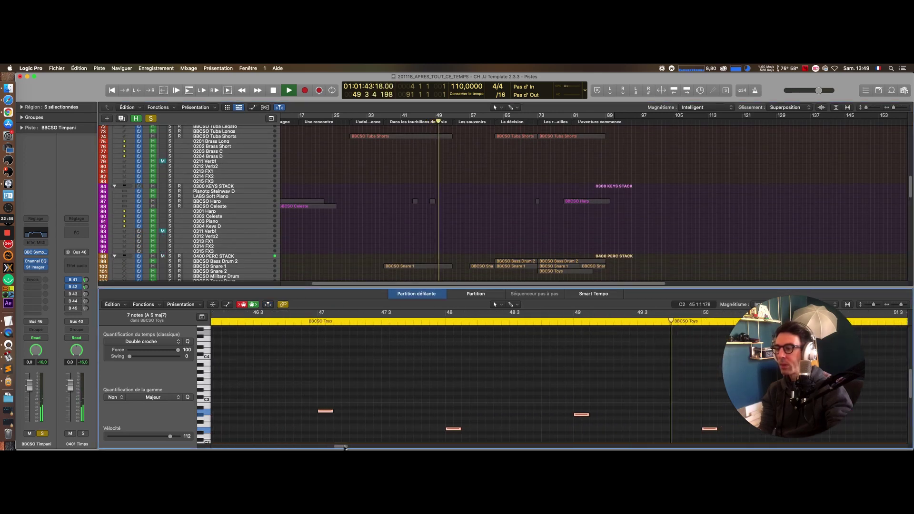
{"action": "key", "text": "space"}
Step: Clear all solos and play the full arrangement from about bar 44
{"action": "scroll", "coordinate": [395, 186], "scroll_direction": "up", "scroll_amount": 6}
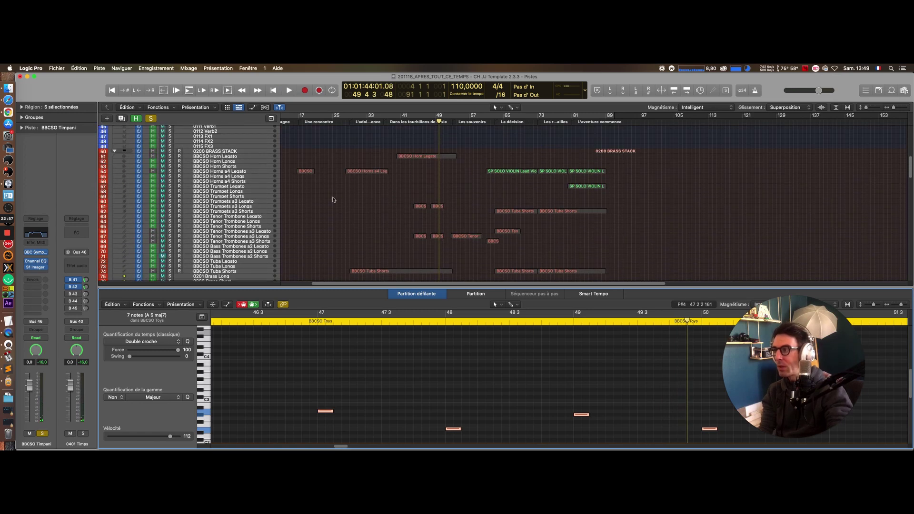
{"action": "scroll", "coordinate": [333, 199], "scroll_direction": "down", "scroll_amount": 3}
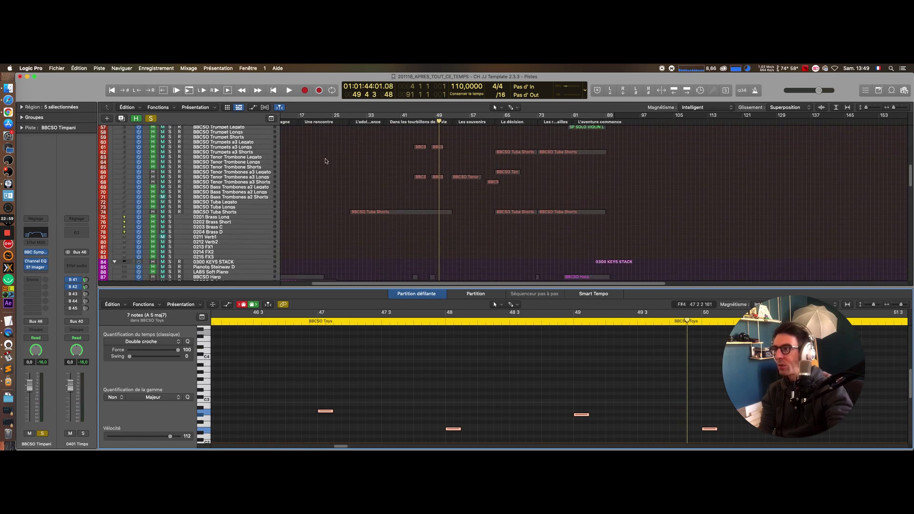
{"action": "scroll", "coordinate": [399, 184], "scroll_direction": "down", "scroll_amount": 6}
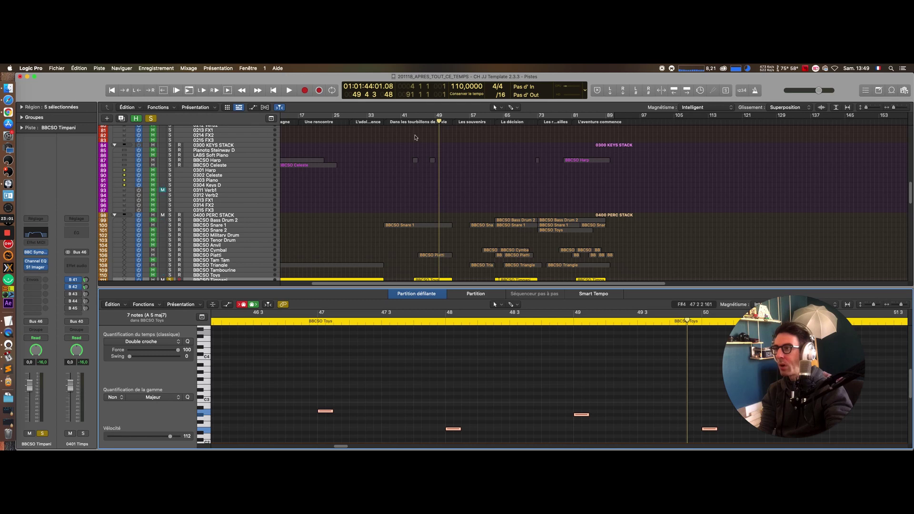
{"action": "scroll", "coordinate": [422, 210], "scroll_direction": "down", "scroll_amount": 3}
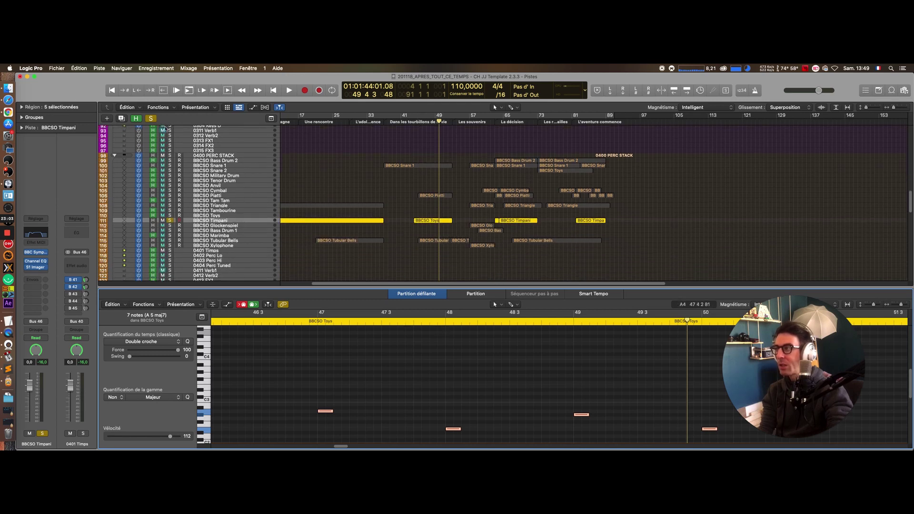
{"action": "left_click", "coordinate": [150, 118]}
{"action": "double_click", "coordinate": [416, 121]}
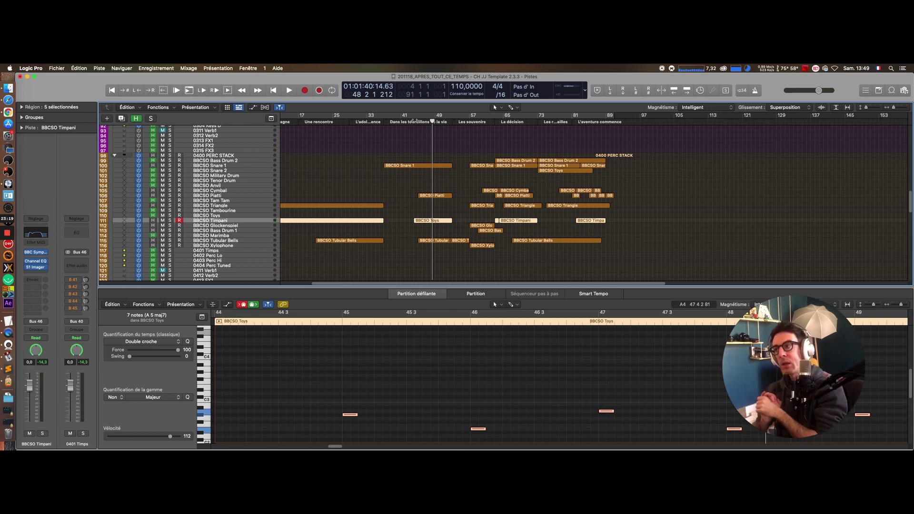
Step: Select the string regions in the "Dans les tourbillons de la vie" section to examine their notes together in the piano roll
{"action": "left_click_drag", "start_coordinate": [332, 447], "coordinate": [331, 447]}
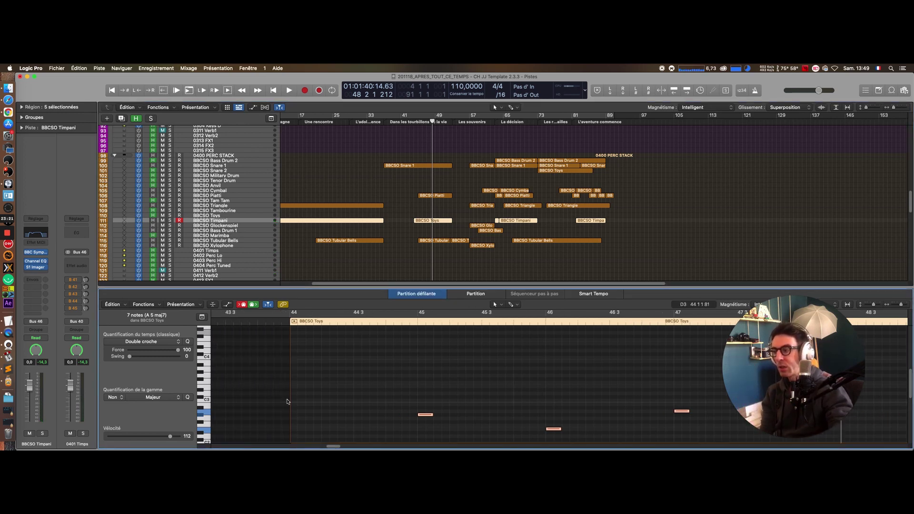
{"action": "scroll", "coordinate": [290, 400], "scroll_direction": "down", "scroll_amount": 3}
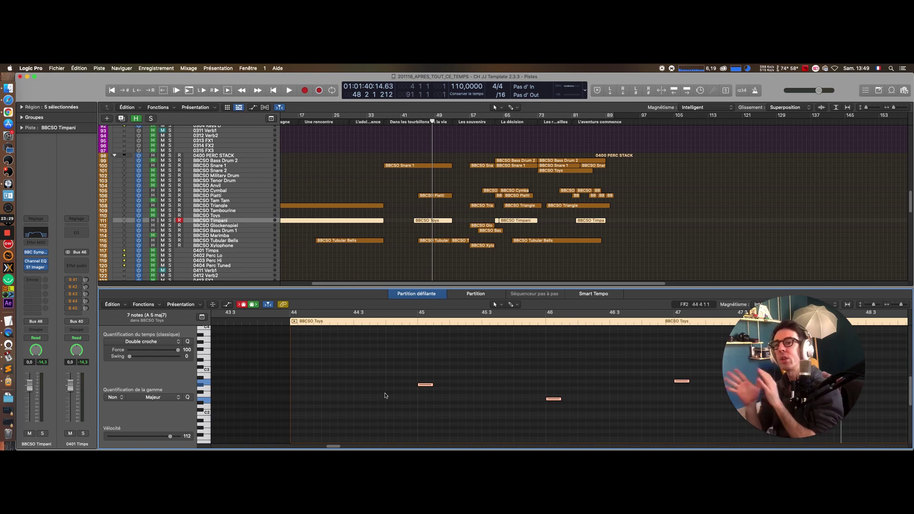
{"action": "scroll", "coordinate": [455, 233], "scroll_direction": "down", "scroll_amount": 10}
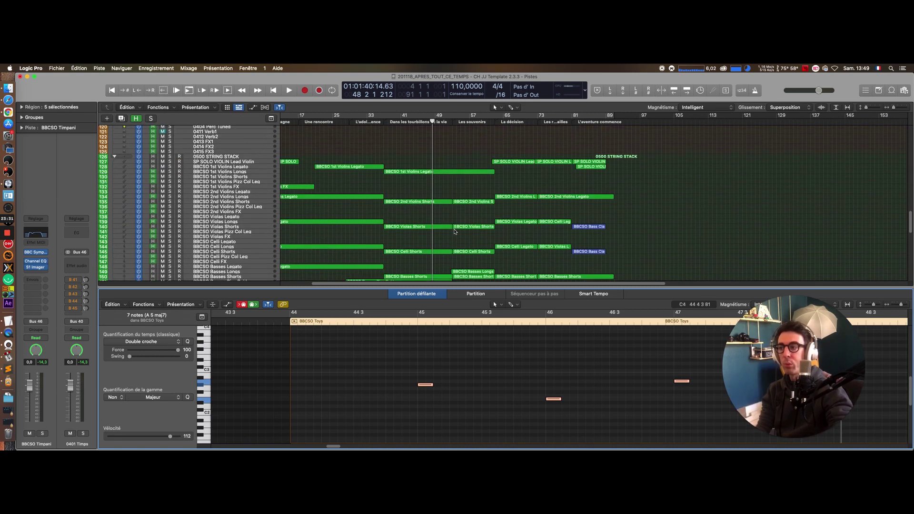
{"action": "scroll", "coordinate": [455, 231], "scroll_direction": "up", "scroll_amount": 15}
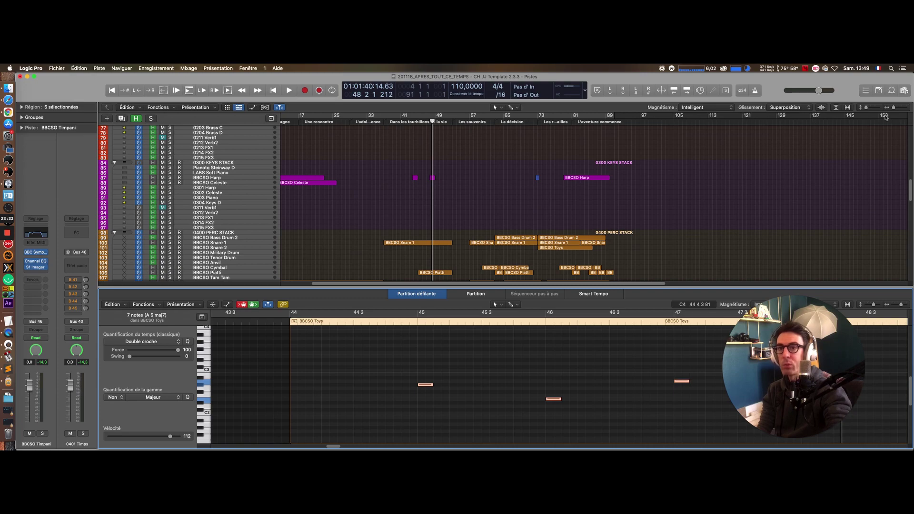
{"action": "left_click_drag", "start_coordinate": [894, 107], "coordinate": [895, 107]}
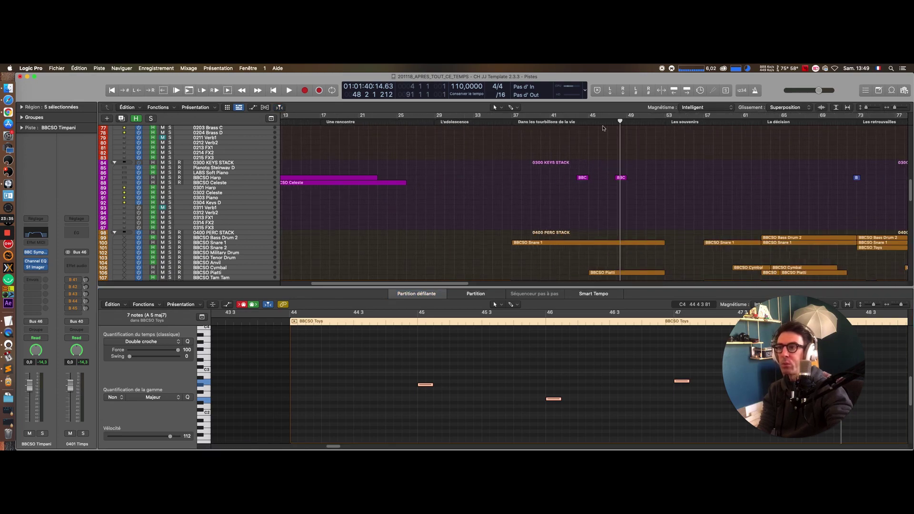
{"action": "scroll", "coordinate": [613, 153], "scroll_direction": "down", "scroll_amount": 10}
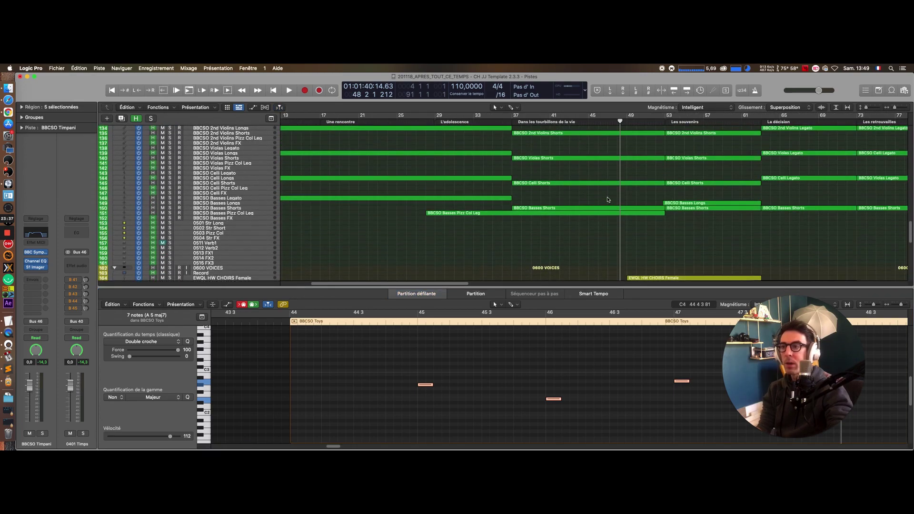
{"action": "left_click_drag", "start_coordinate": [605, 133], "coordinate": [637, 260]}
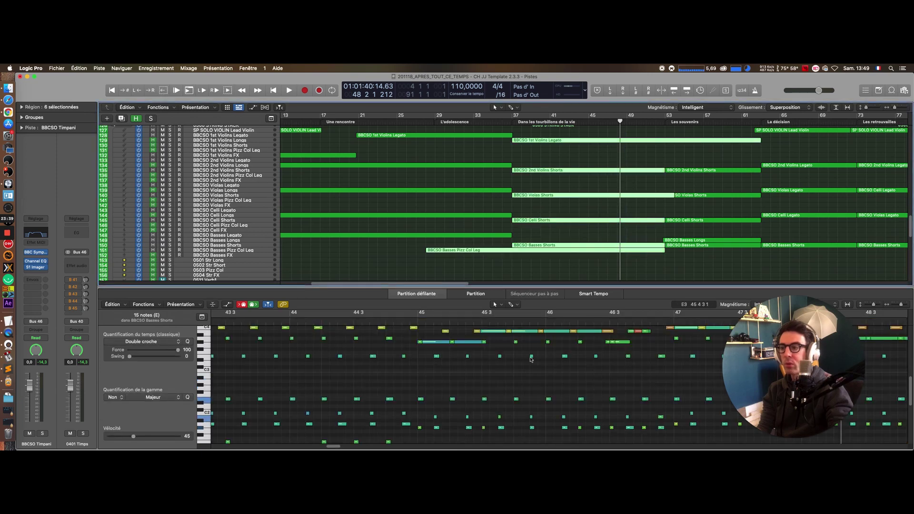
Step: Select the string regions of the "Les souvenirs" section and place the playhead at bar 52
{"action": "left_click_drag", "start_coordinate": [461, 283], "coordinate": [493, 282]}
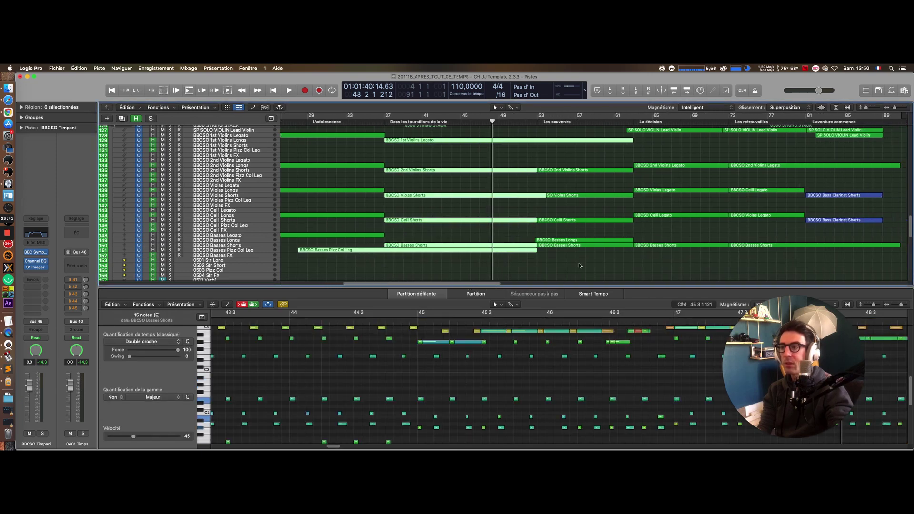
{"action": "left_click_drag", "start_coordinate": [579, 265], "coordinate": [587, 157]}
{"action": "left_click", "coordinate": [537, 123]}
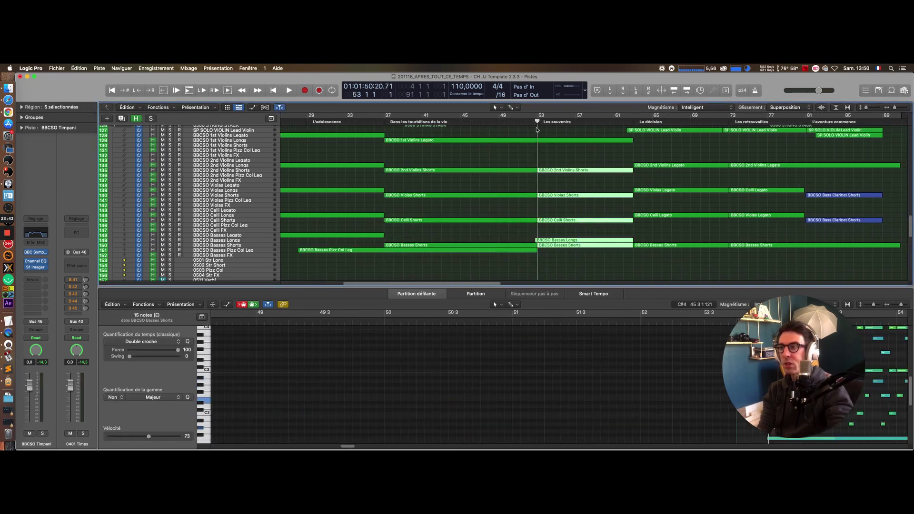
{"action": "key", "text": "space"}
{"action": "left_click", "coordinate": [529, 122]}
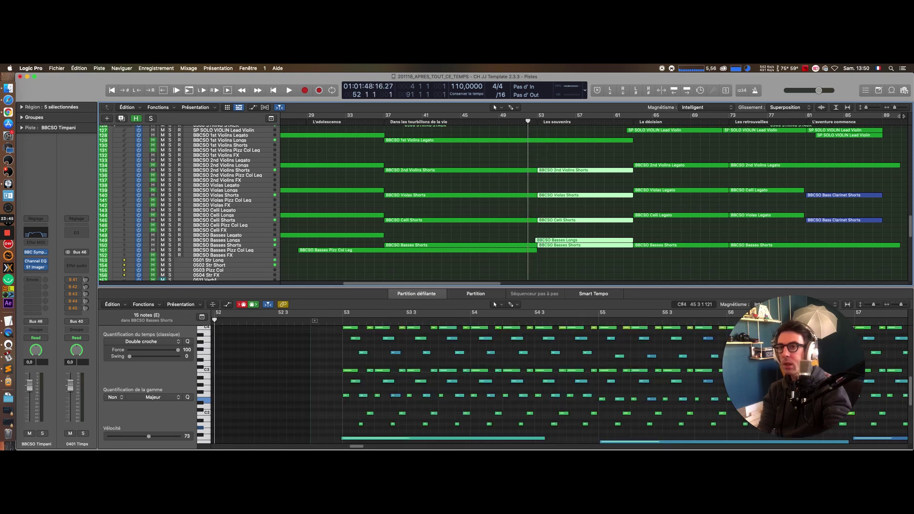
Step: Play the full arrangement from bar 52 through "Les souvenirs" while following the percussion and brass regions, stopping at about bar 63
{"action": "left_click_drag", "start_coordinate": [498, 284], "coordinate": [733, 284]}
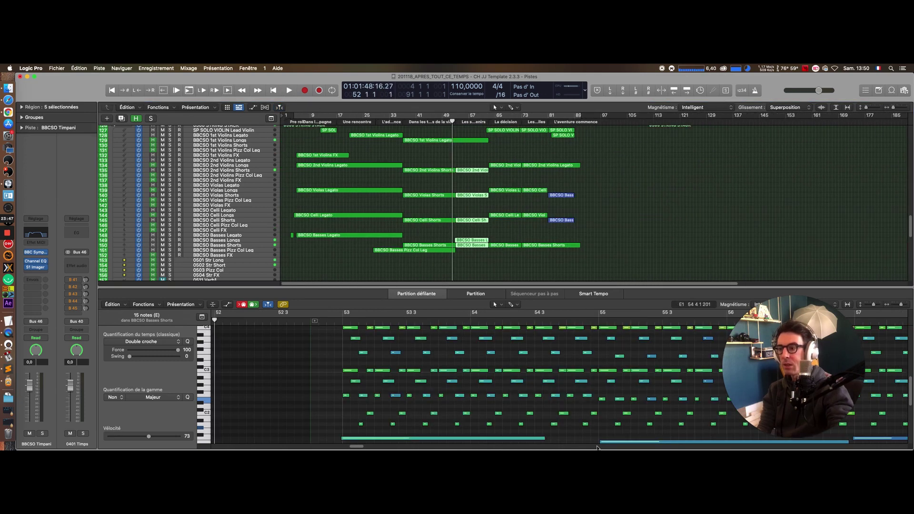
{"action": "left_click", "coordinate": [363, 447]}
{"action": "scroll", "coordinate": [497, 140], "scroll_direction": "up", "scroll_amount": 5}
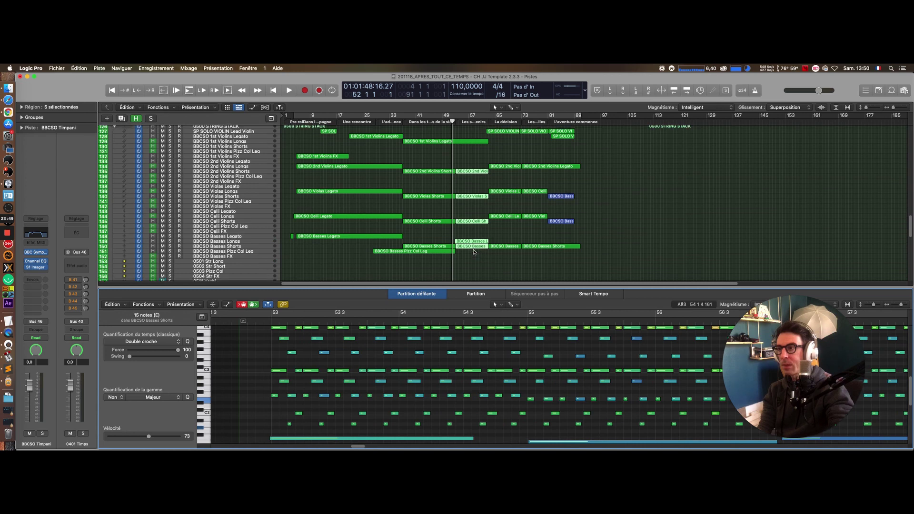
{"action": "key", "text": "space"}
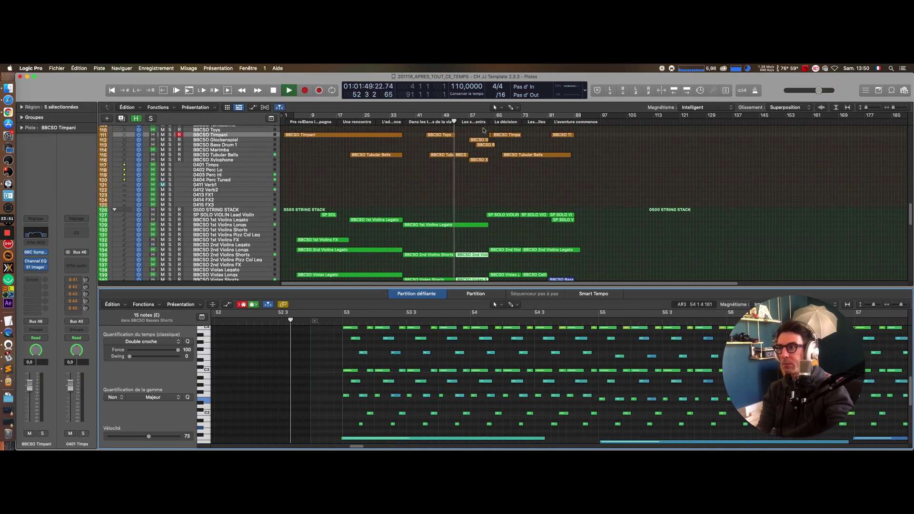
{"action": "scroll", "coordinate": [490, 137], "scroll_direction": "up", "scroll_amount": 3}
{"action": "scroll", "coordinate": [482, 132], "scroll_direction": "up", "scroll_amount": 3}
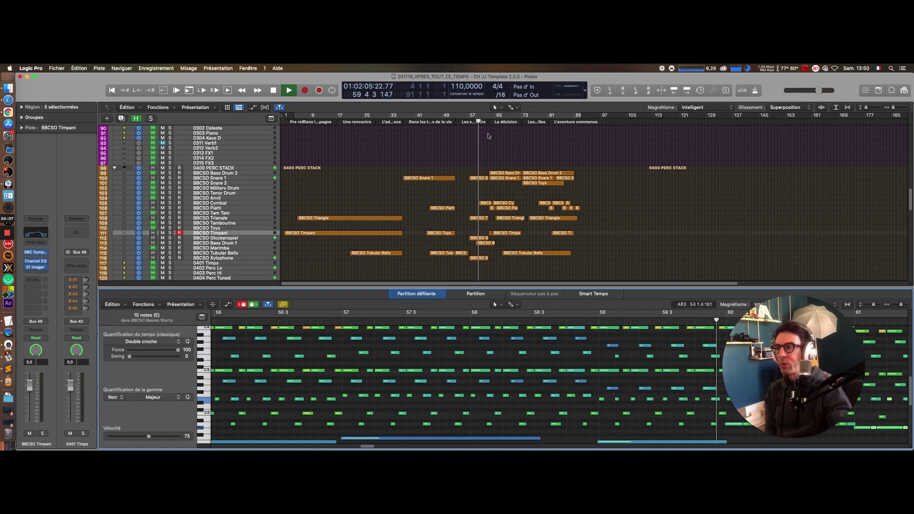
{"action": "scroll", "coordinate": [484, 143], "scroll_direction": "up", "scroll_amount": 15}
{"action": "scroll", "coordinate": [484, 153], "scroll_direction": "down", "scroll_amount": 17}
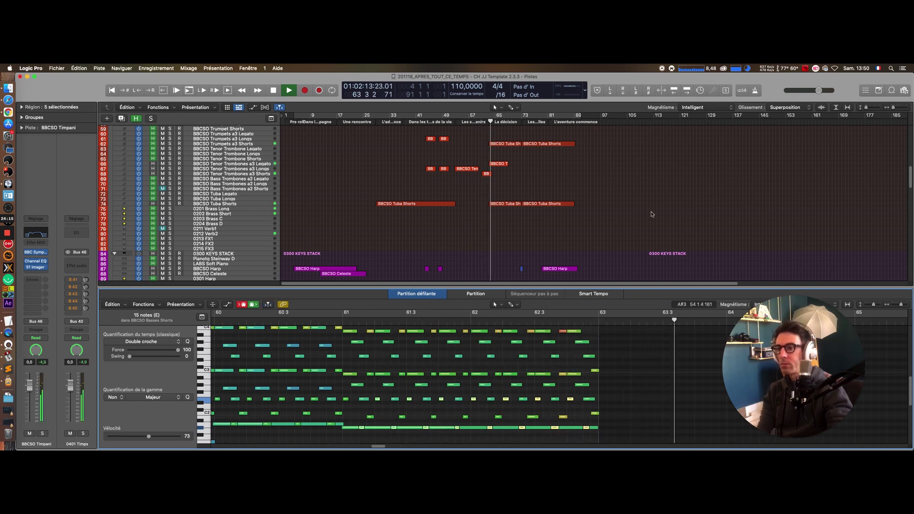
{"action": "key", "text": "space"}
Step: Move the playhead back to bar 53 and solo the 0100 WIND STACK
{"action": "scroll", "coordinate": [565, 215], "scroll_direction": "down", "scroll_amount": 5}
{"action": "scroll", "coordinate": [565, 215], "scroll_direction": "down", "scroll_amount": 13}
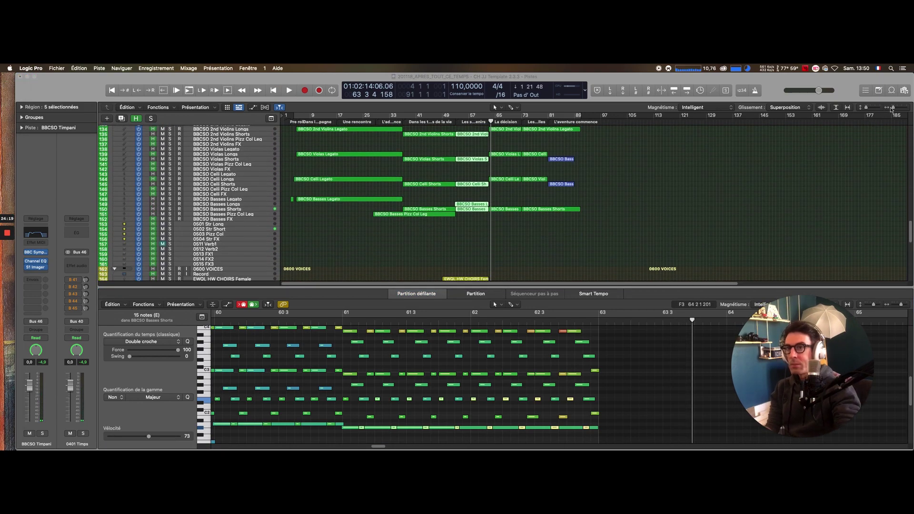
{"action": "left_click_drag", "start_coordinate": [891, 109], "coordinate": [893, 111]}
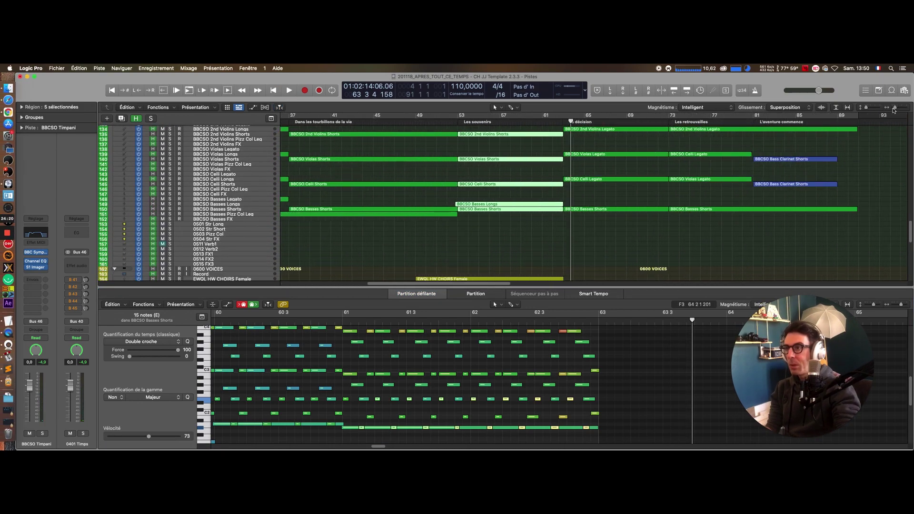
{"action": "left_click", "coordinate": [458, 119]}
{"action": "scroll", "coordinate": [476, 205], "scroll_direction": "down", "scroll_amount": 6}
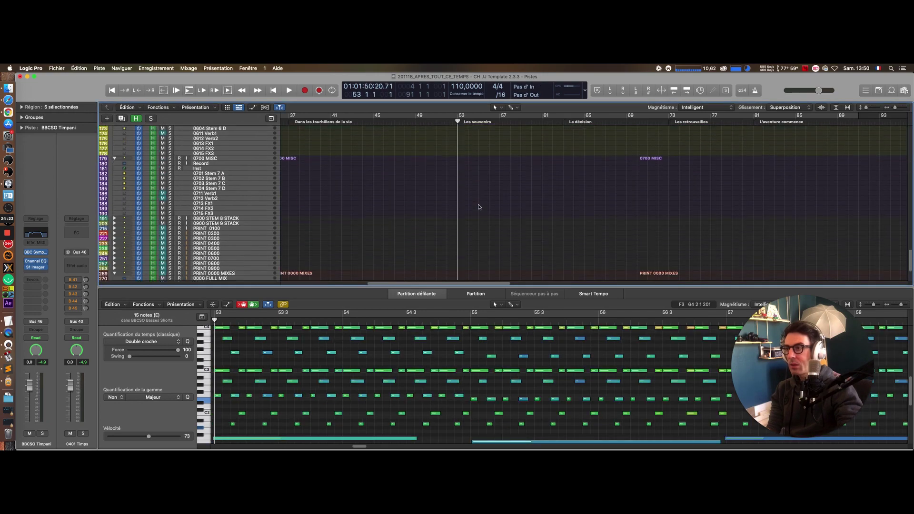
{"action": "scroll", "coordinate": [478, 205], "scroll_direction": "up", "scroll_amount": 4}
{"action": "scroll", "coordinate": [479, 205], "scroll_direction": "up", "scroll_amount": 20}
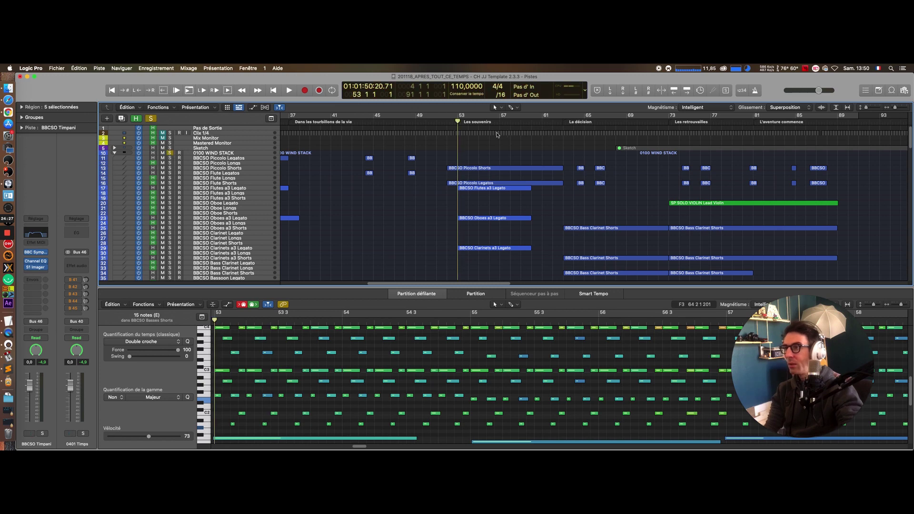
Step: Select the wind regions of "Les souvenirs", bring their notes into view in the piano roll and play them from bar 53
{"action": "left_click_drag", "start_coordinate": [484, 154], "coordinate": [505, 255]}
{"action": "scroll", "coordinate": [505, 254], "scroll_direction": "down", "scroll_amount": 5}
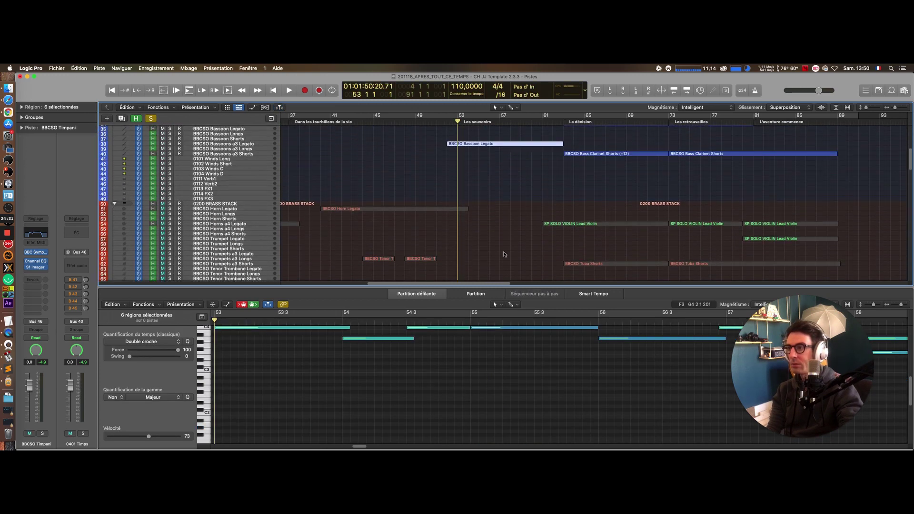
{"action": "scroll", "coordinate": [504, 255], "scroll_direction": "up", "scroll_amount": 5}
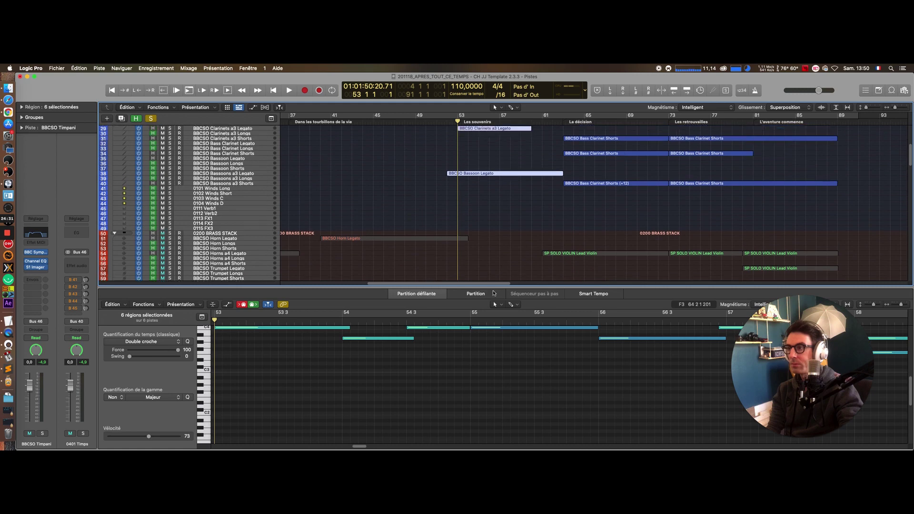
{"action": "left_click", "coordinate": [848, 305]}
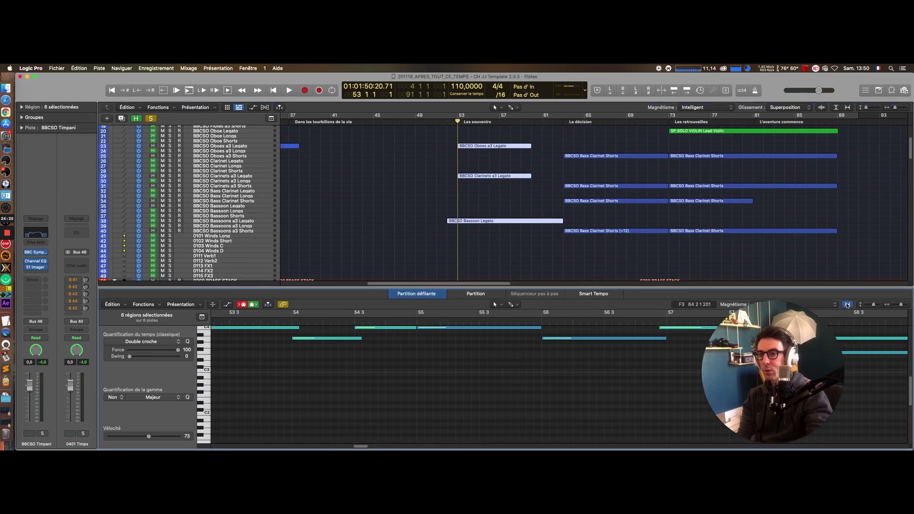
{"action": "scroll", "coordinate": [643, 358], "scroll_direction": "up", "scroll_amount": 4}
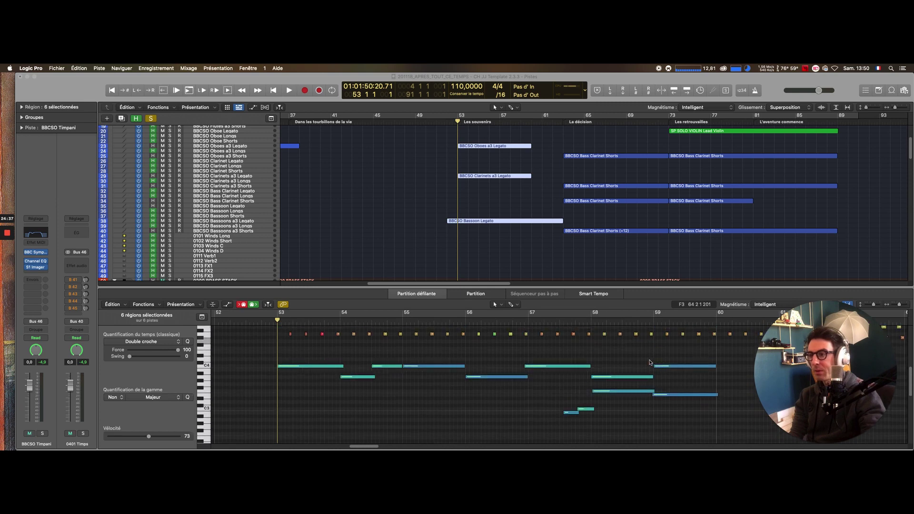
{"action": "scroll", "coordinate": [644, 358], "scroll_direction": "up", "scroll_amount": 2}
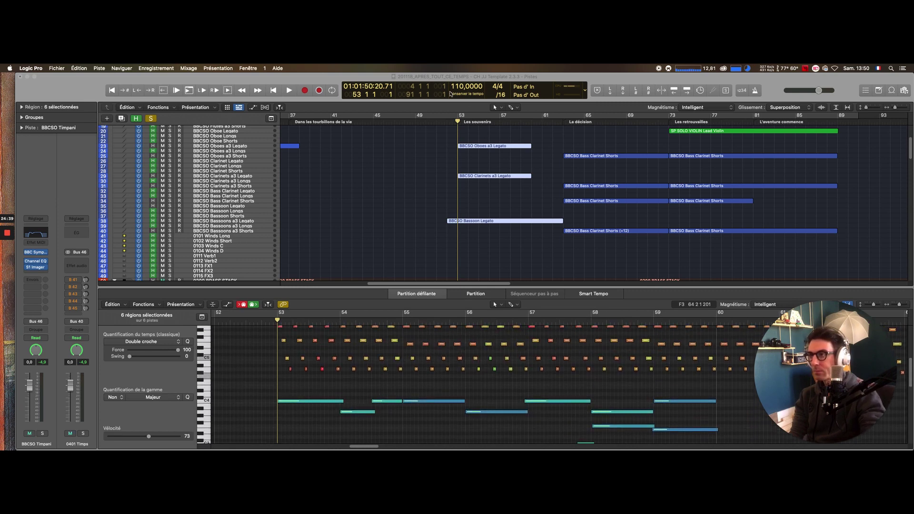
{"action": "key", "text": "space"}
{"action": "scroll", "coordinate": [344, 385], "scroll_direction": "up", "scroll_amount": 1}
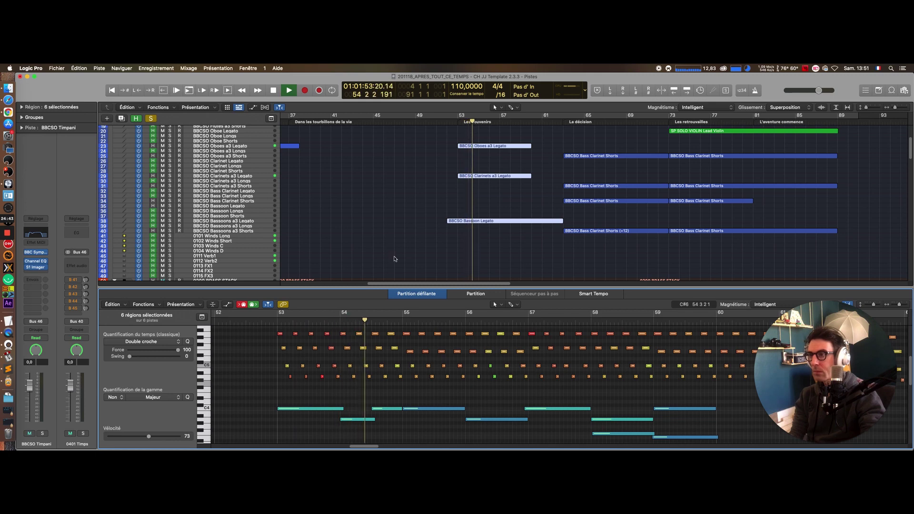
Step: Follow the soloed wind regions of "Les souvenirs" and their notes during playback, stopping at about bar 61
{"action": "scroll", "coordinate": [394, 259], "scroll_direction": "up", "scroll_amount": 4}
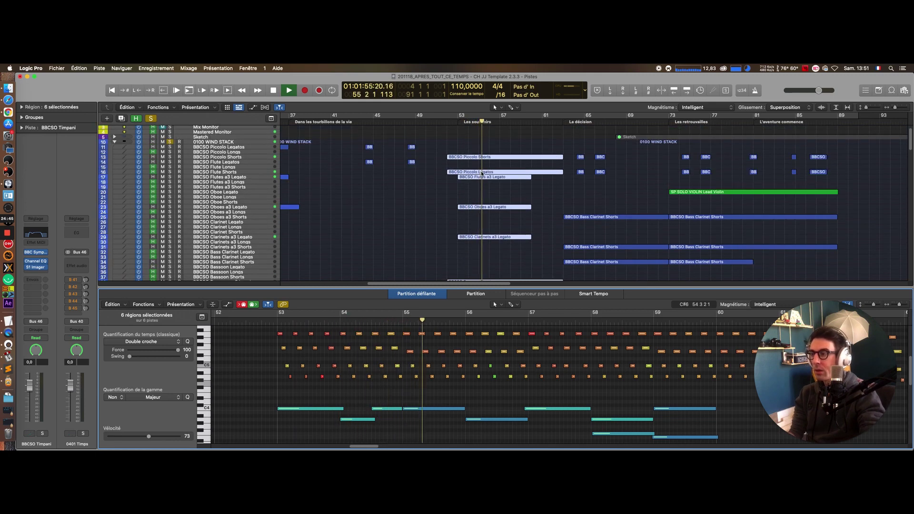
{"action": "scroll", "coordinate": [482, 174], "scroll_direction": "down", "scroll_amount": 5}
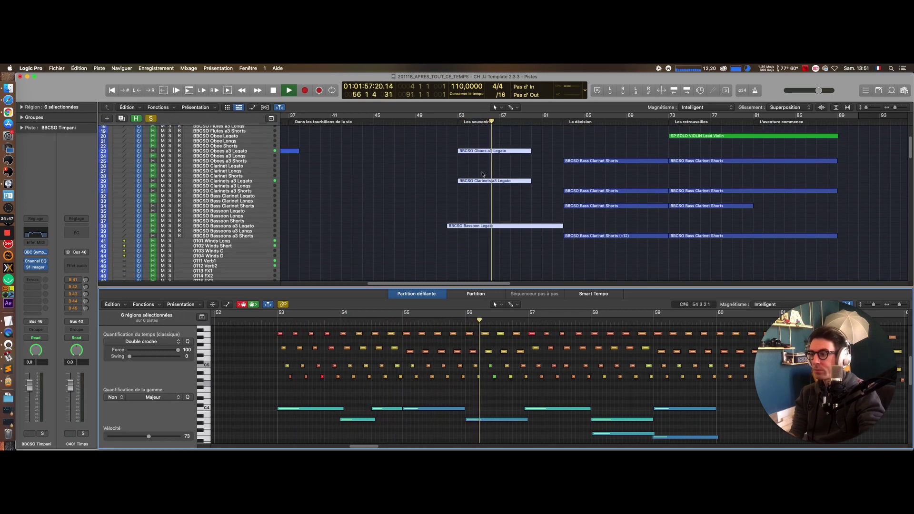
{"action": "scroll", "coordinate": [472, 382], "scroll_direction": "down", "scroll_amount": 4}
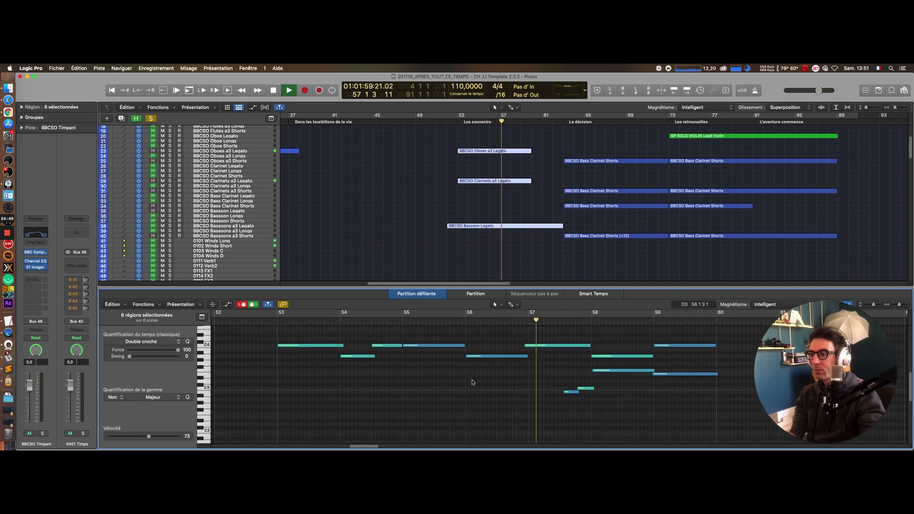
{"action": "scroll", "coordinate": [470, 380], "scroll_direction": "up", "scroll_amount": 3}
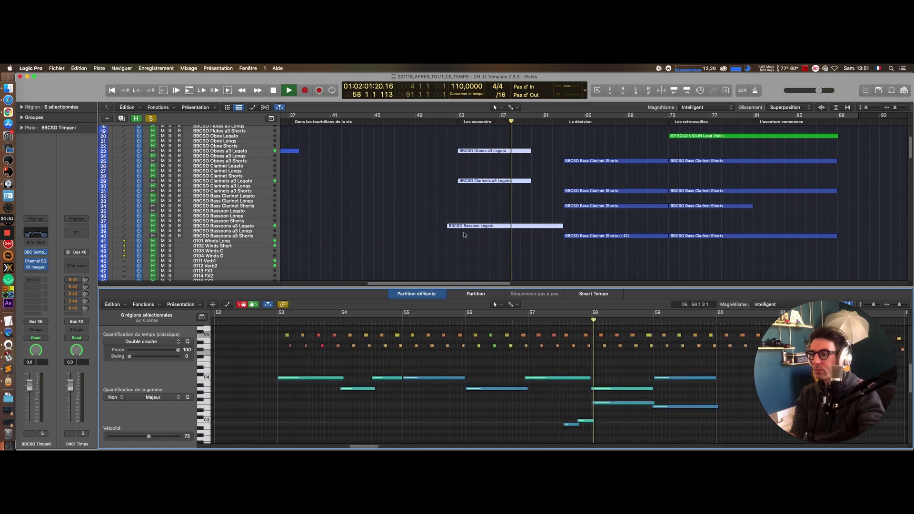
{"action": "scroll", "coordinate": [465, 234], "scroll_direction": "down", "scroll_amount": 3}
{"action": "scroll", "coordinate": [464, 234], "scroll_direction": "up", "scroll_amount": 4}
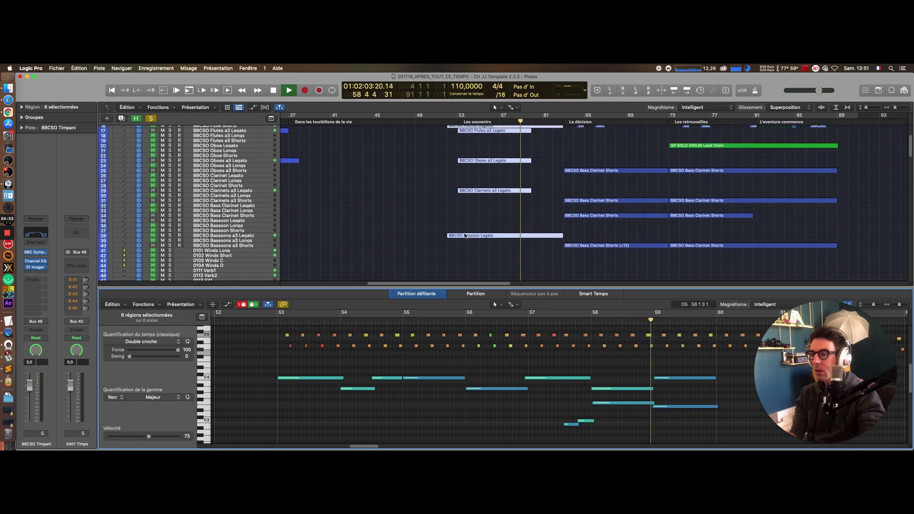
{"action": "scroll", "coordinate": [465, 234], "scroll_direction": "up", "scroll_amount": 3}
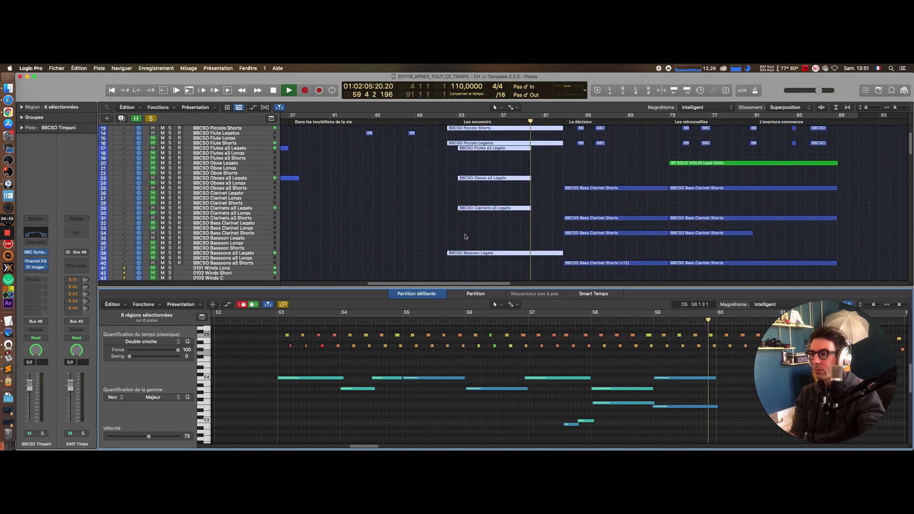
{"action": "scroll", "coordinate": [469, 245], "scroll_direction": "up", "scroll_amount": 1}
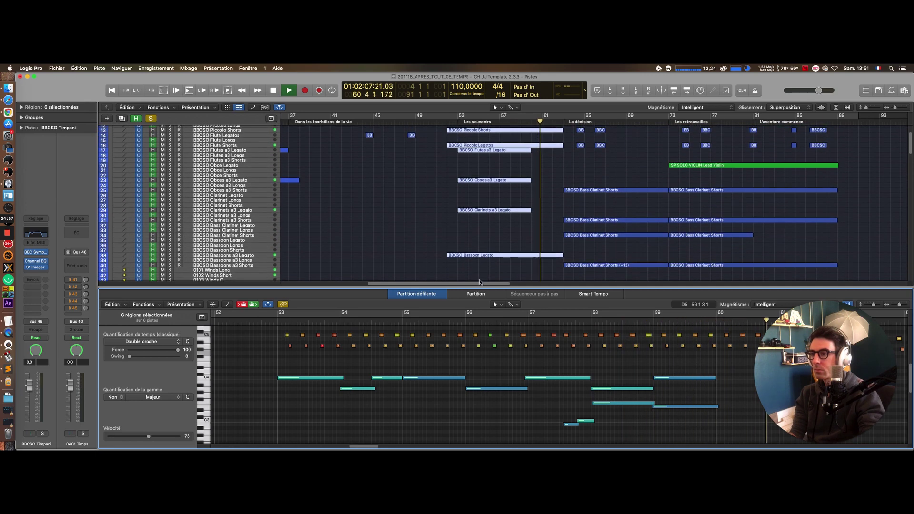
{"action": "scroll", "coordinate": [471, 247], "scroll_direction": "right", "scroll_amount": 3}
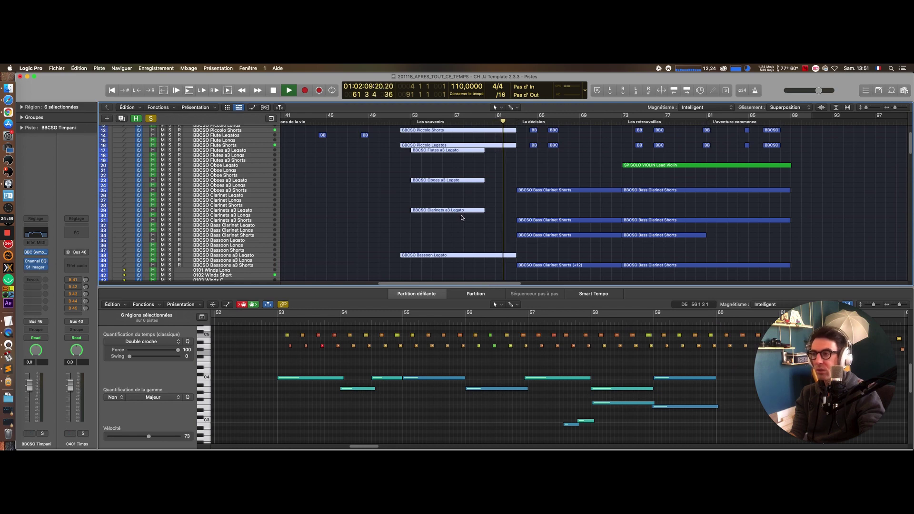
{"action": "scroll", "coordinate": [428, 195], "scroll_direction": "up", "scroll_amount": 6}
{"action": "key", "text": "space"}
Step: Show the notes of the BBCSO Piccolo Shorts and BBCSO Piccolo Legatos regions from bar 52 onward in the piano roll
{"action": "left_click_drag", "start_coordinate": [397, 165], "coordinate": [408, 186]}
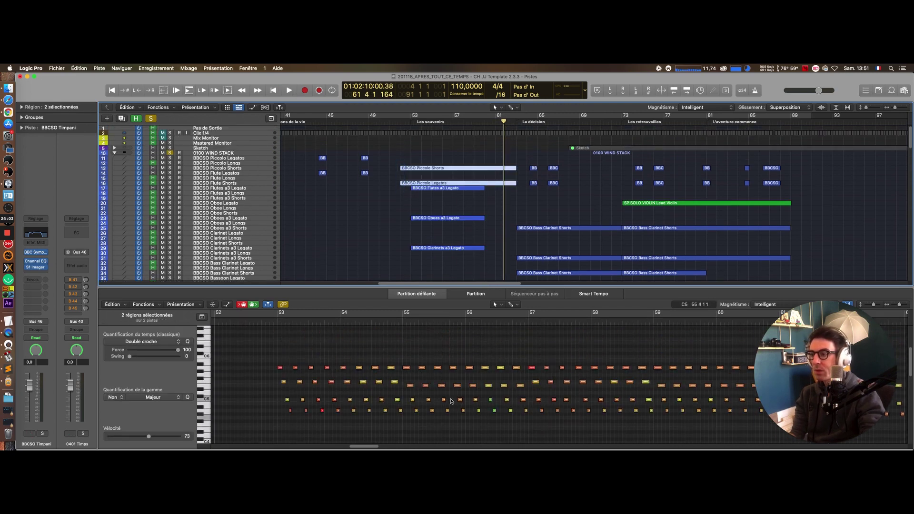
{"action": "mouse_move", "coordinate": [369, 449]}
{"action": "left_mouse_down"}
{"action": "mouse_move", "coordinate": [393, 448]}
{"action": "mouse_move", "coordinate": [368, 444]}
{"action": "left_mouse_up"}
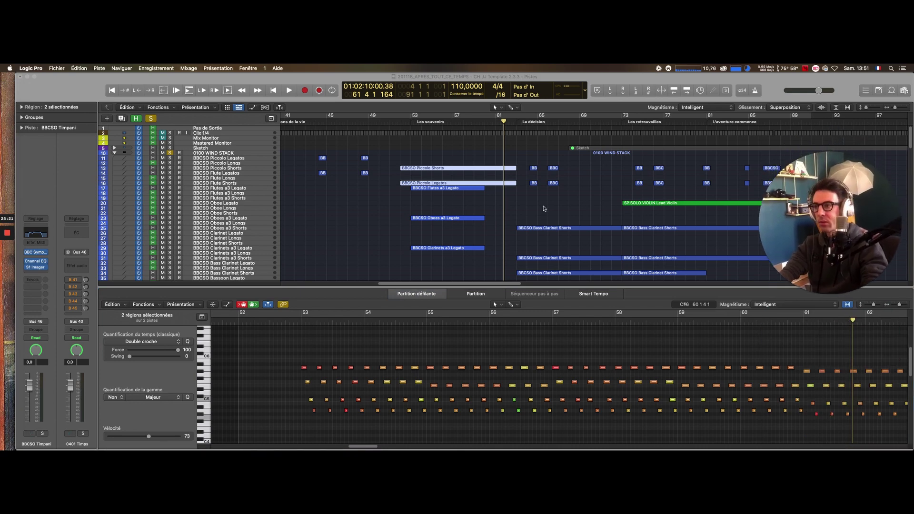
{"action": "left_click", "coordinate": [501, 186]}
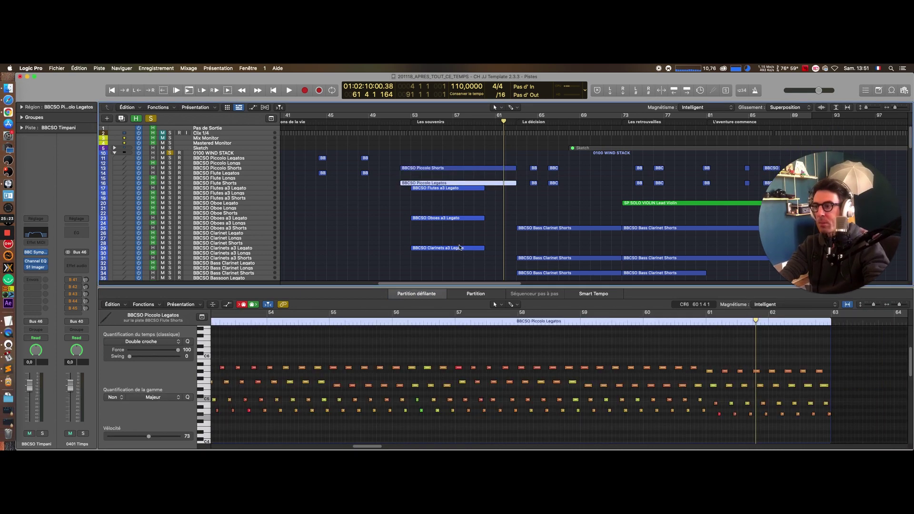
{"action": "left_click_drag", "start_coordinate": [376, 446], "coordinate": [372, 446]}
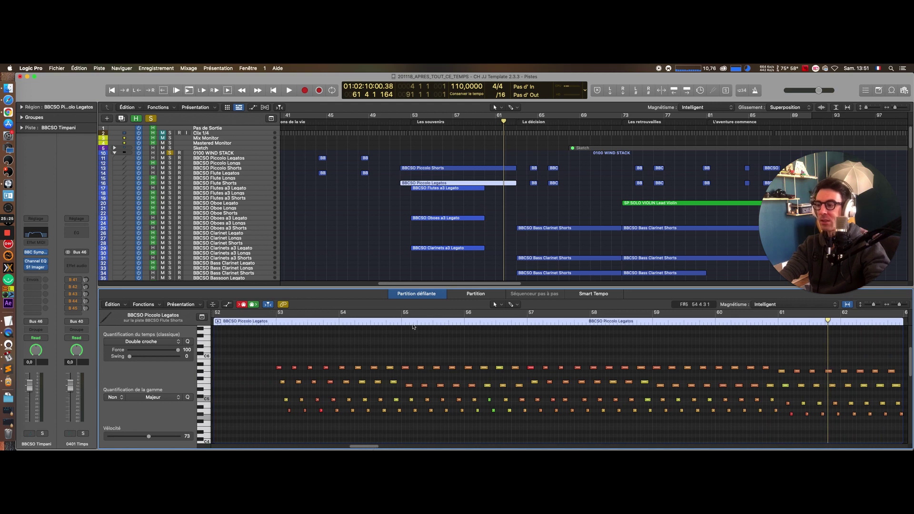
Step: Compare the note patterns of the Piccolo Shorts and Piccolo Legatos regions, viewing them together and one at a time
{"action": "left_click_drag", "start_coordinate": [470, 151], "coordinate": [499, 185]}
{"action": "left_click", "coordinate": [478, 189]}
{"action": "scroll", "coordinate": [452, 413], "scroll_direction": "up", "scroll_amount": 5}
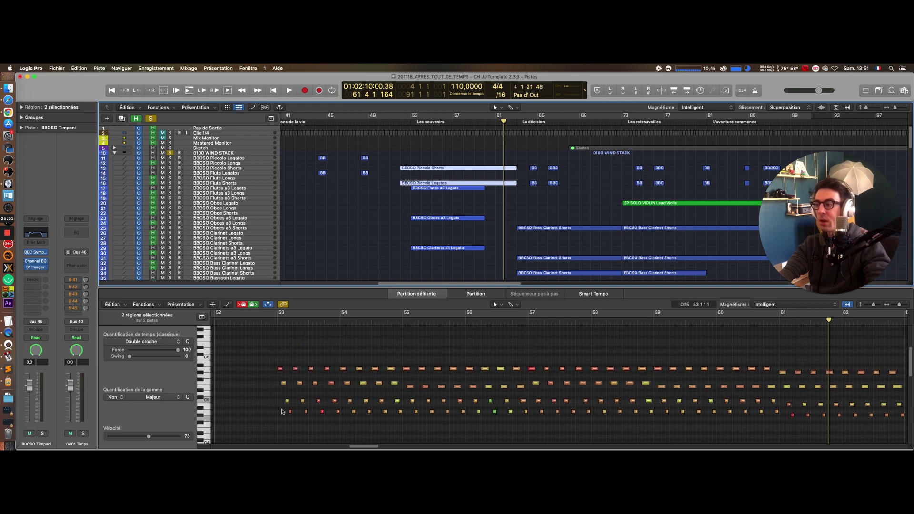
{"action": "left_click", "coordinate": [458, 174]}
{"action": "left_click", "coordinate": [457, 169]}
{"action": "left_click", "coordinate": [455, 183]}
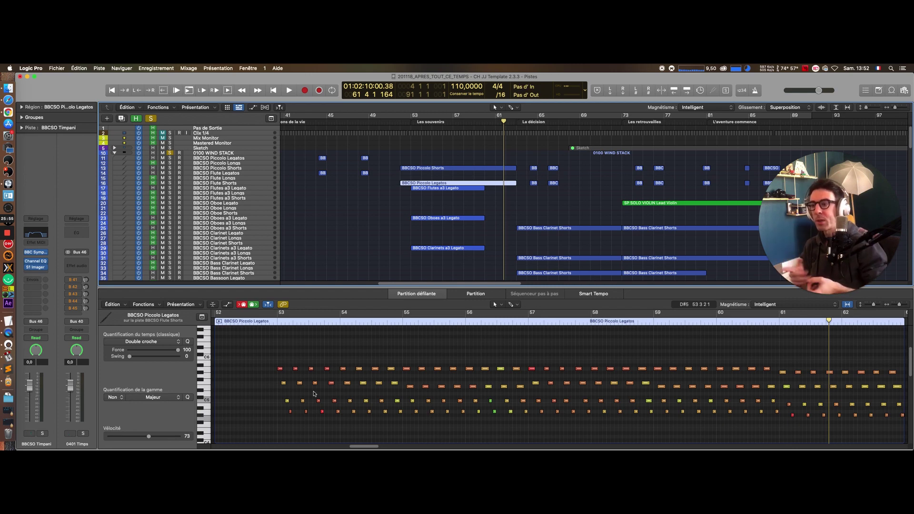
{"action": "left_click", "coordinate": [434, 168]}
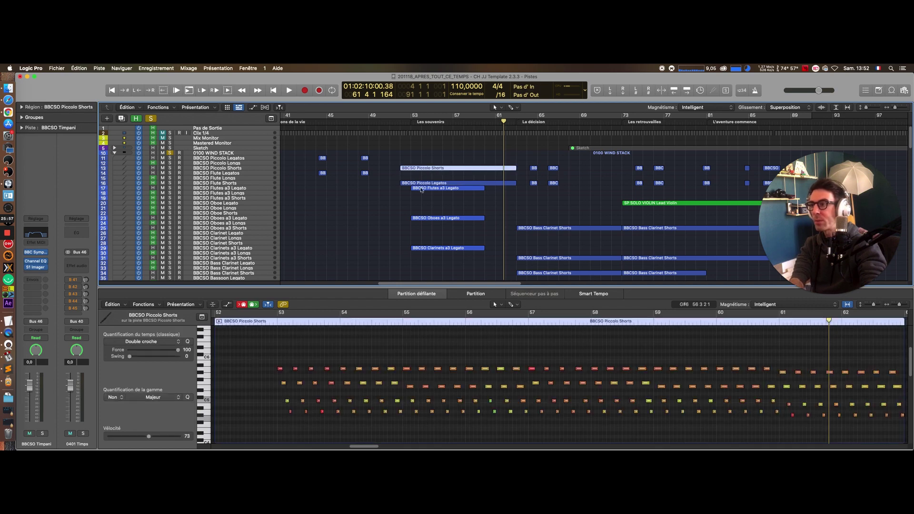
Step: Unsolo the 0100 WIND STACK, solo the BBCSO Piccolo Shorts and BBCSO Flute Shorts tracks, and select the Flute Shorts track
{"action": "left_click", "coordinate": [170, 152]}
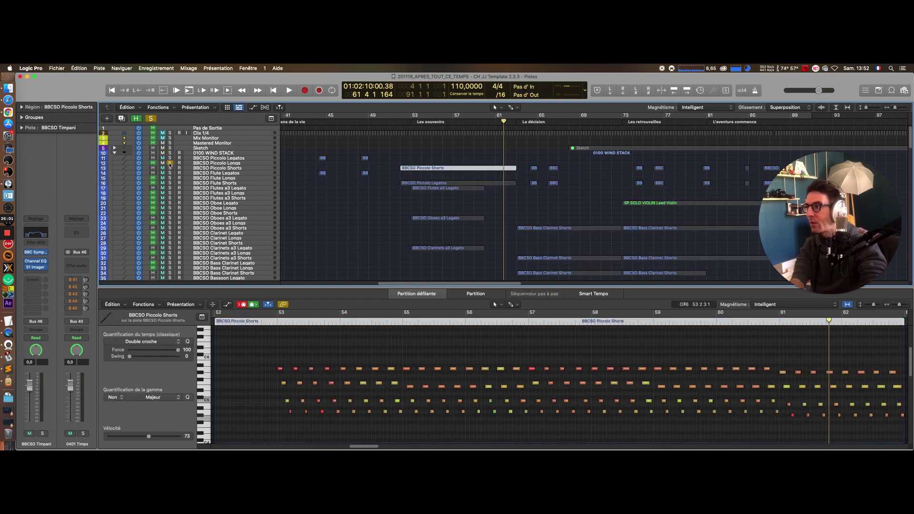
{"action": "left_click", "coordinate": [169, 163]}
{"action": "left_click", "coordinate": [170, 163]}
{"action": "left_click", "coordinate": [169, 168]}
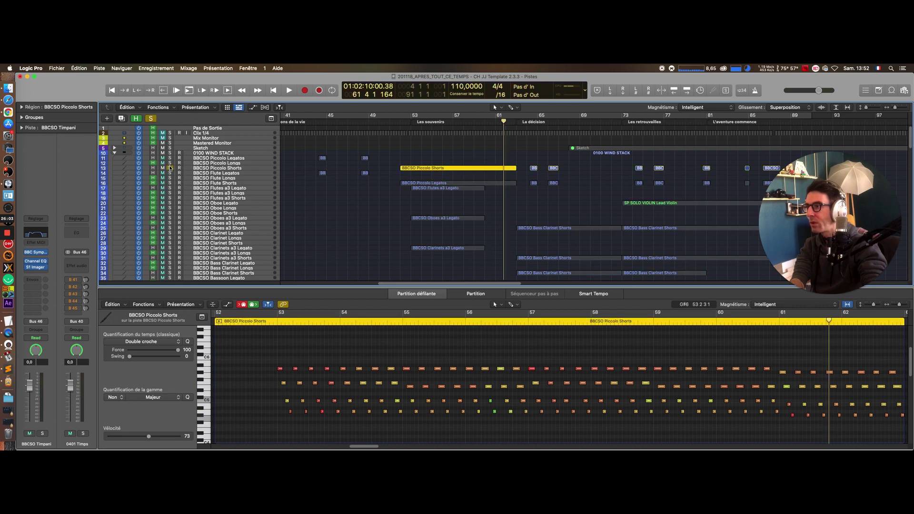
{"action": "left_click", "coordinate": [169, 184]}
{"action": "left_click", "coordinate": [410, 183], "text": "shift"}
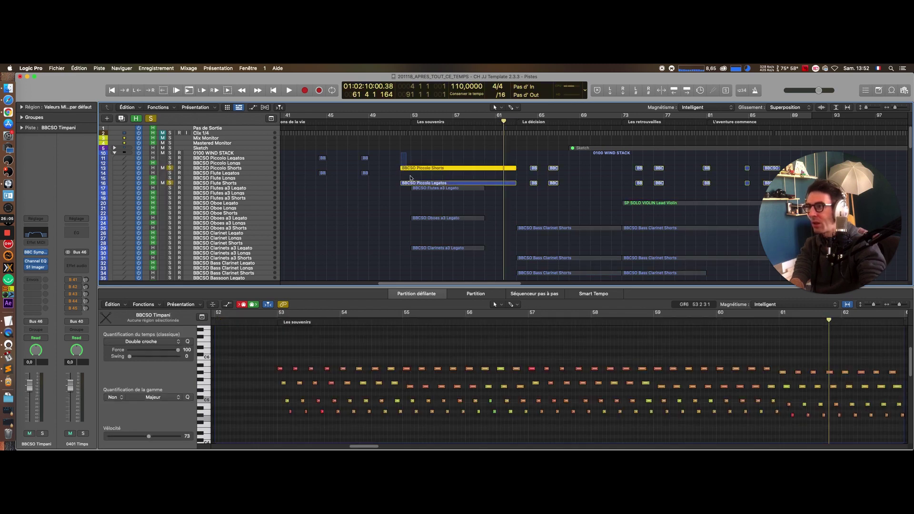
{"action": "left_click", "coordinate": [401, 174]}
{"action": "left_click", "coordinate": [221, 184]}
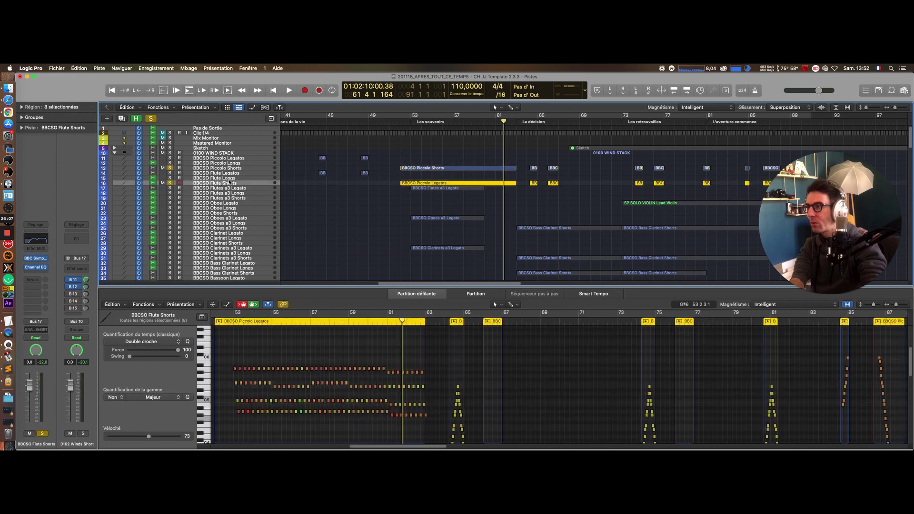
Step: Delete the note groups on beats 2 and 4 of bars 53 to 55 in the BBCSO Piccolo Shorts region
{"action": "left_click_drag", "start_coordinate": [288, 356], "coordinate": [308, 413]}
{"action": "key", "text": "BackSpace"}
{"action": "key", "text": "BackSpace"}
{"action": "left_click_drag", "start_coordinate": [327, 355], "coordinate": [339, 413]}
{"action": "key", "text": "BackSpace"}
{"action": "key", "text": "BackSpace"}
{"action": "left_click_drag", "start_coordinate": [354, 359], "coordinate": [366, 394]}
{"action": "key", "text": "BackSpace"}
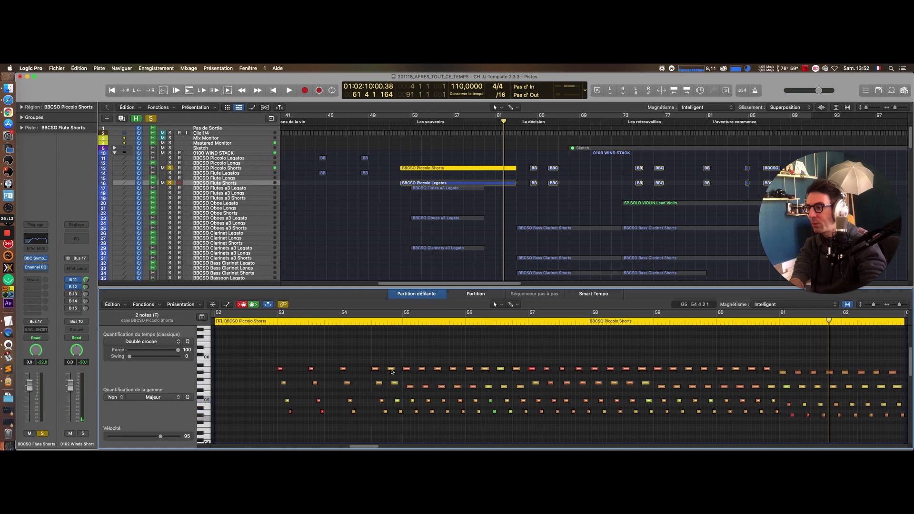
{"action": "left_click_drag", "start_coordinate": [387, 355], "coordinate": [404, 417]}
{"action": "key", "text": "BackSpace"}
{"action": "left_click_drag", "start_coordinate": [420, 359], "coordinate": [433, 413]}
{"action": "key", "text": "BackSpace"}
{"action": "left_click_drag", "start_coordinate": [450, 360], "coordinate": [464, 412]}
{"action": "key", "text": "BackSpace"}
Step: In the Piccolo Legatos region on the Flute Shorts track, delete the note groups on beats 1 and 3 of bars 53–54 and beat 1 of bar 55
{"action": "left_click", "coordinate": [455, 183]}
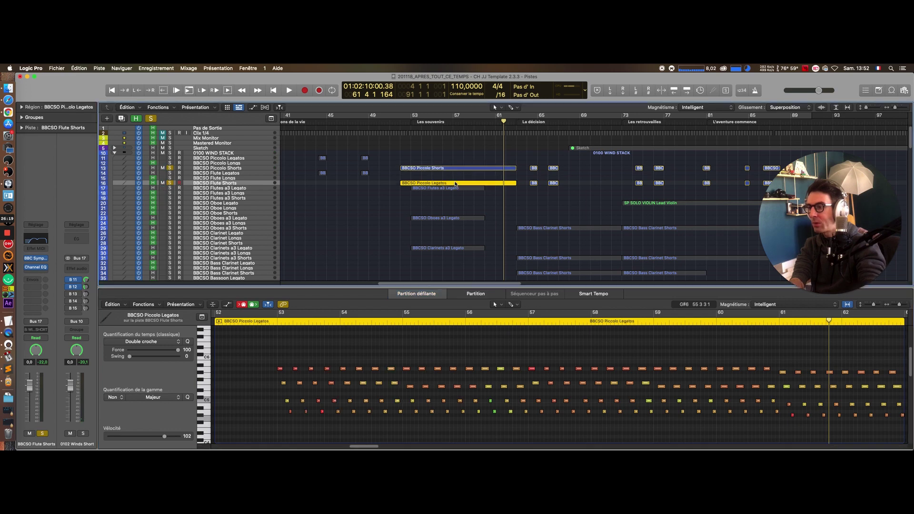
{"action": "left_click_drag", "start_coordinate": [274, 357], "coordinate": [296, 422]}
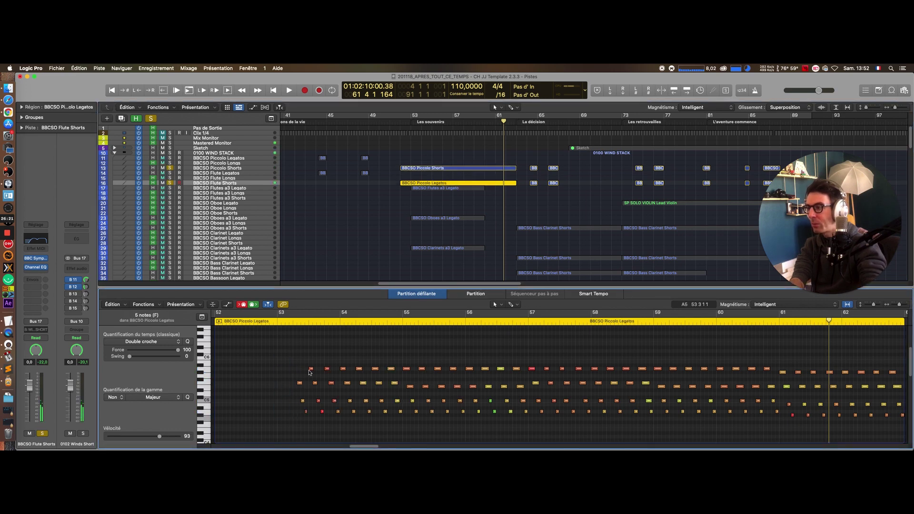
{"action": "left_click_drag", "start_coordinate": [275, 358], "coordinate": [294, 424]}
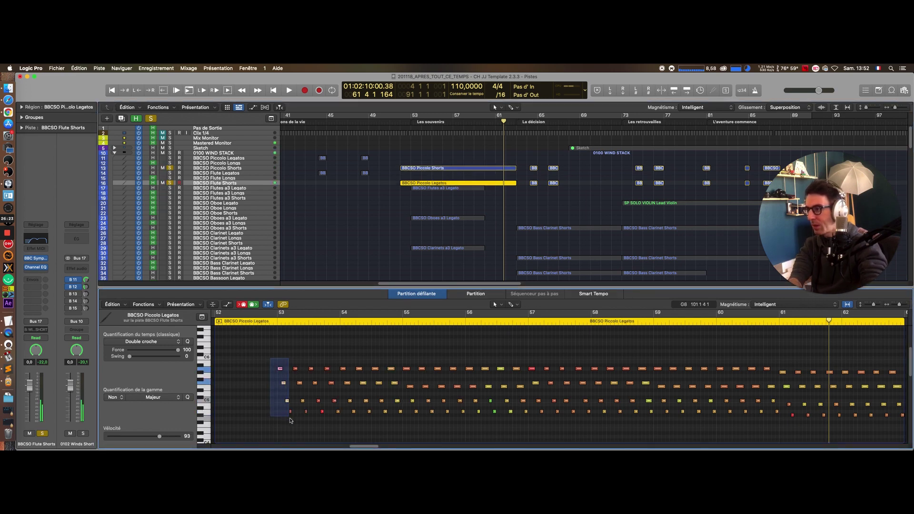
{"action": "key", "text": "BackSpace"}
{"action": "left_click_drag", "start_coordinate": [308, 356], "coordinate": [322, 412]}
{"action": "key", "text": "BackSpace"}
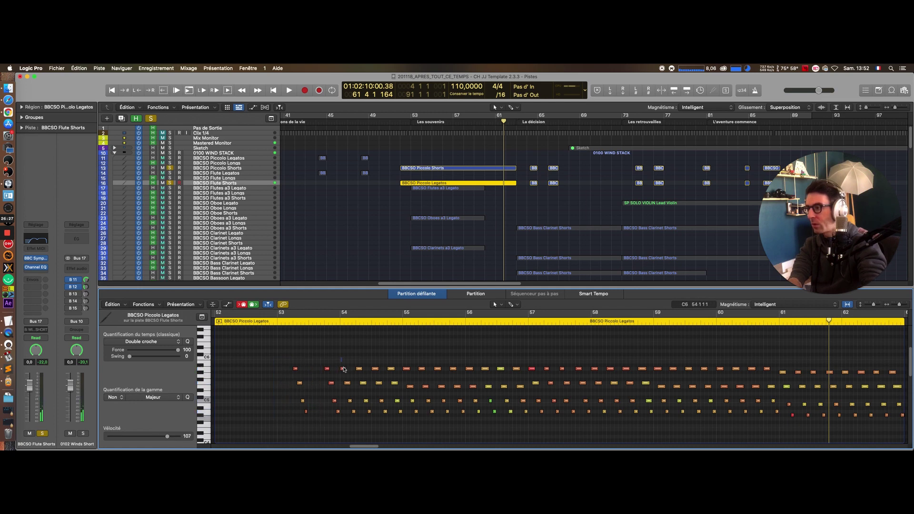
{"action": "left_click_drag", "start_coordinate": [339, 357], "coordinate": [359, 425]}
{"action": "key", "text": "BackSpace"}
{"action": "key", "text": "BackSpace"}
{"action": "key", "text": "BackSpace"}
{"action": "left_click_drag", "start_coordinate": [369, 361], "coordinate": [388, 425]}
{"action": "key", "text": "BackSpace"}
{"action": "left_click_drag", "start_coordinate": [403, 360], "coordinate": [421, 421]}
{"action": "key", "text": "BackSpace"}
{"action": "key", "text": "BackSpace"}
Step: Play the soloed piccolo and flute parts through the thinned-out notes from about bar 53, stopping in bar 55
{"action": "left_click", "coordinate": [242, 321]}
{"action": "key", "text": "space"}
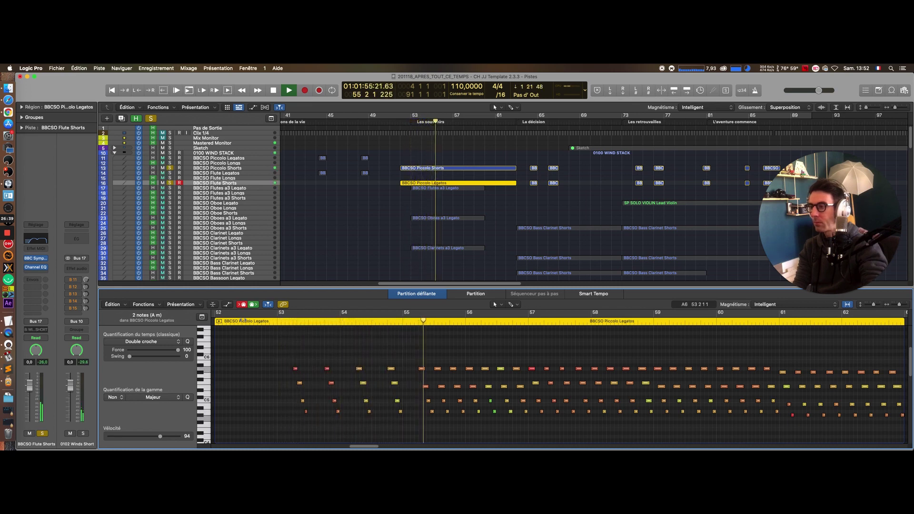
{"action": "key", "text": "space"}
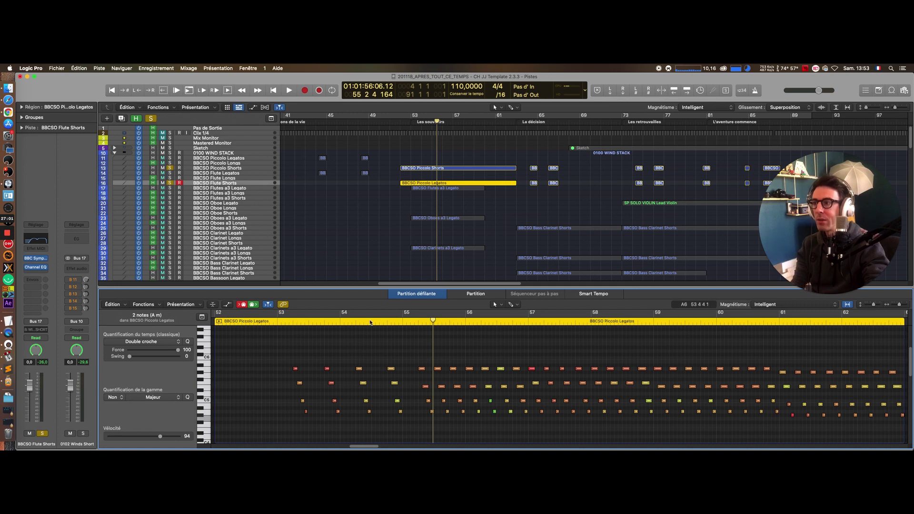
Step: View the notes of the BBCSO Flutes a3 Legato, Oboes a3 Legato and Clarinets a3 Legato regions one by one
{"action": "scroll", "coordinate": [400, 360], "scroll_direction": "down", "scroll_amount": 3}
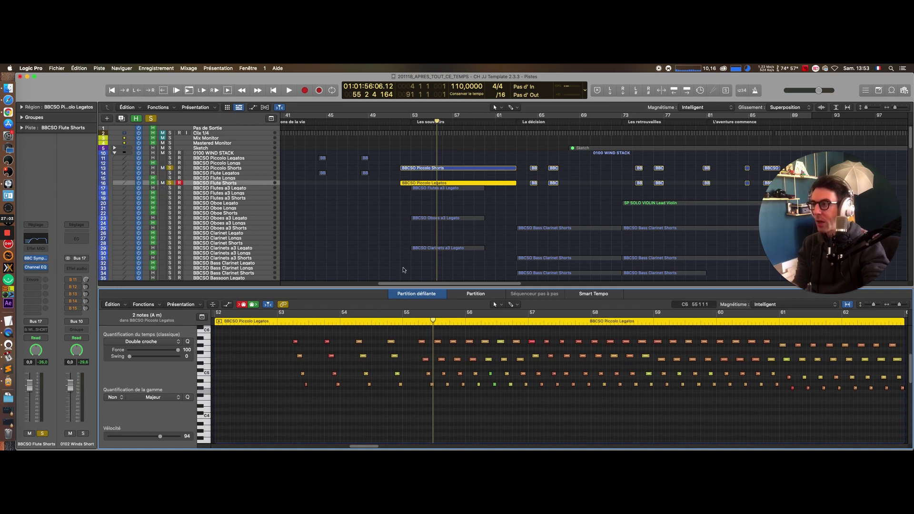
{"action": "left_click", "coordinate": [432, 203]}
{"action": "key", "text": "e"}
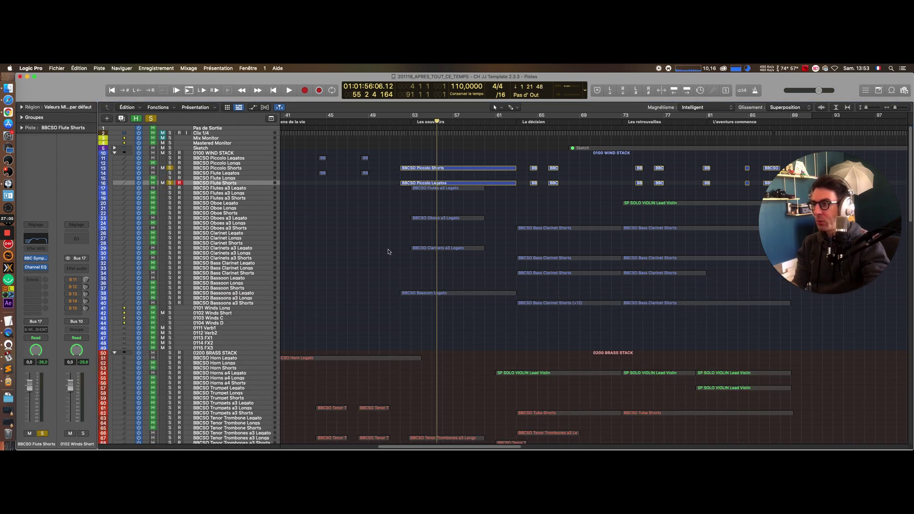
{"action": "double_click", "coordinate": [436, 188]}
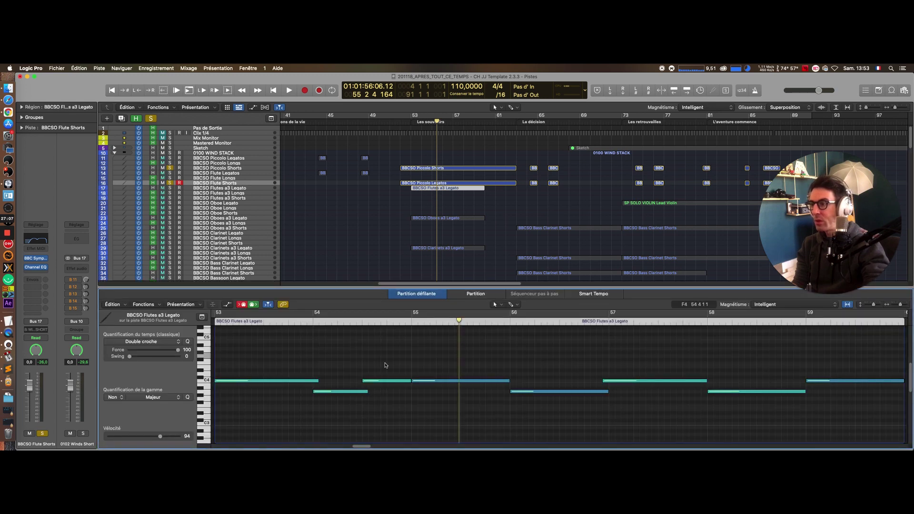
{"action": "left_click", "coordinate": [444, 220]}
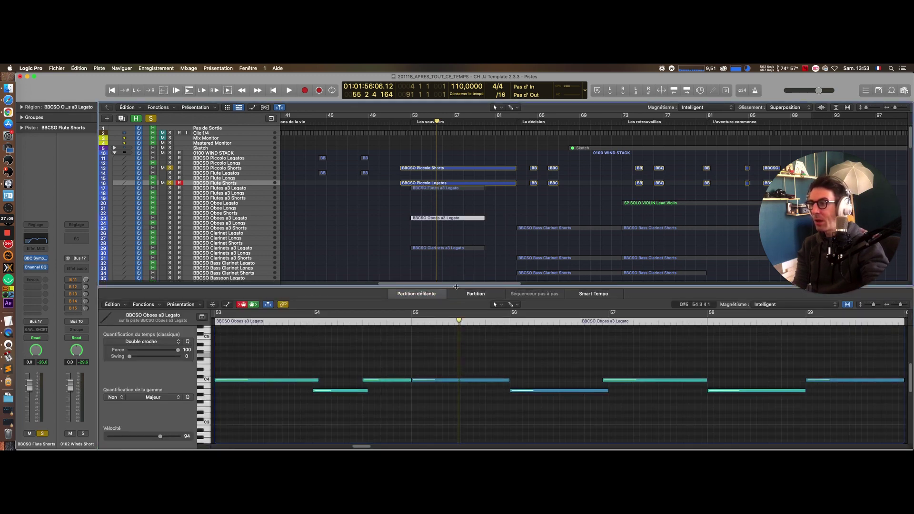
{"action": "left_click", "coordinate": [459, 249]}
Step: Show the automation lane beneath the Clarinets a3 Legato notes in the piano roll and examine the line across bars 53 to 59
{"action": "key", "text": "a"}
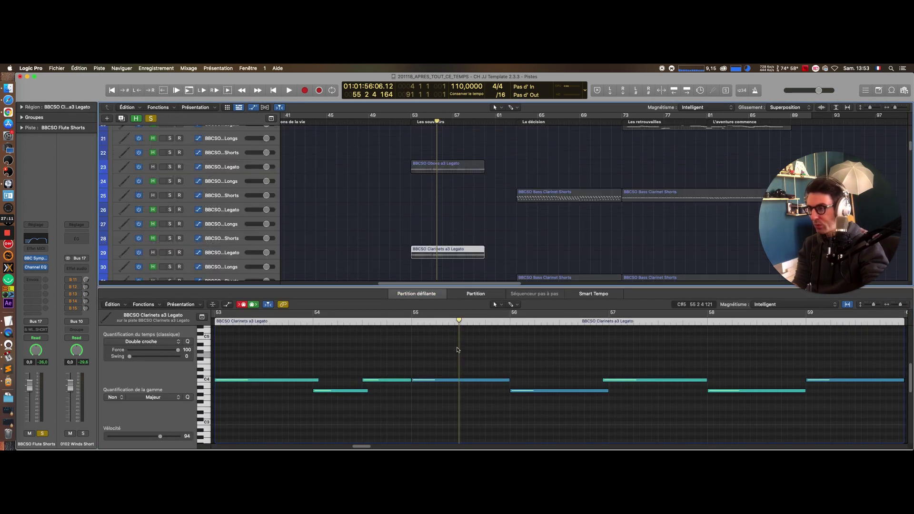
{"action": "key", "text": "a"}
{"action": "left_click", "coordinate": [442, 353]}
{"action": "key", "text": "a"}
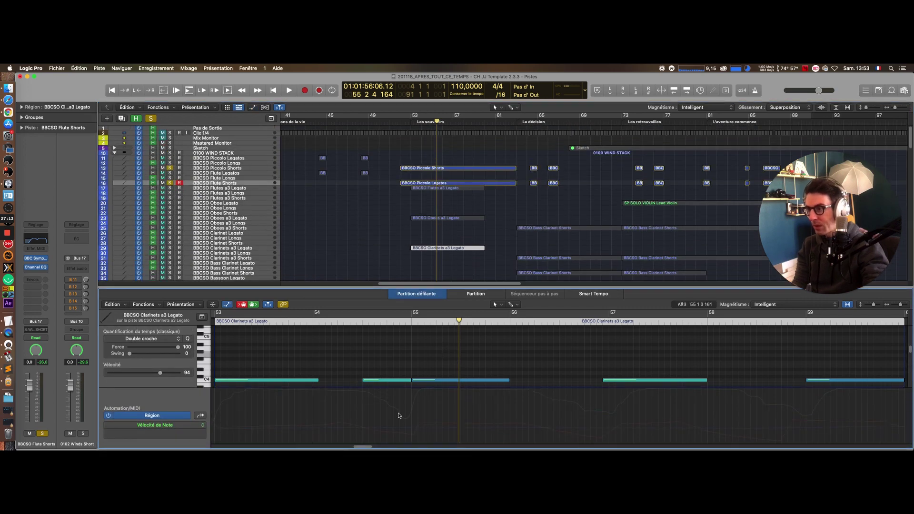
{"action": "scroll", "coordinate": [428, 376], "scroll_direction": "down", "scroll_amount": 3}
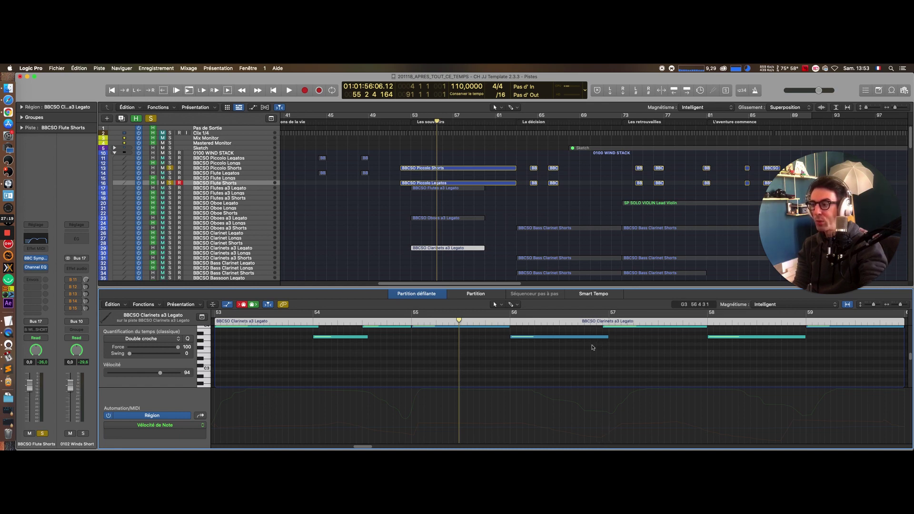
{"action": "scroll", "coordinate": [523, 361], "scroll_direction": "up", "scroll_amount": 2}
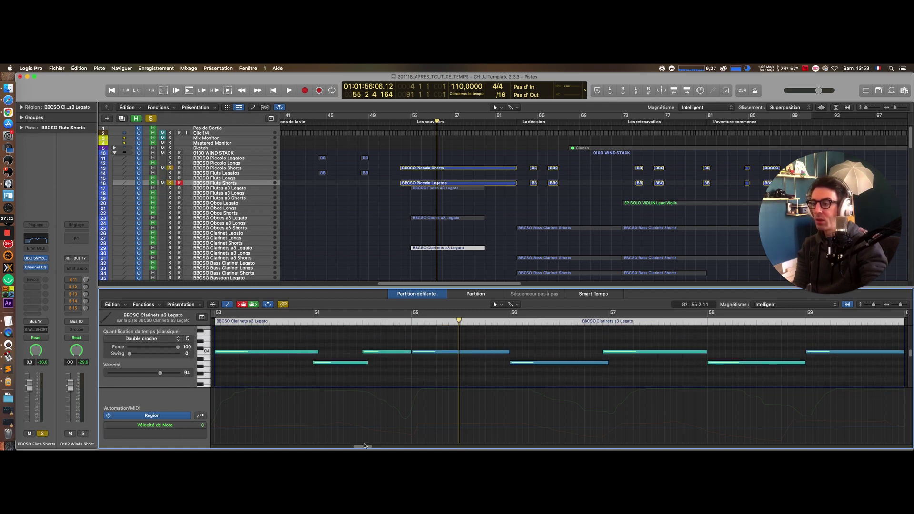
{"action": "scroll", "coordinate": [364, 447], "scroll_direction": "right", "scroll_amount": 5}
{"action": "scroll", "coordinate": [364, 447], "scroll_direction": "left", "scroll_amount": 5}
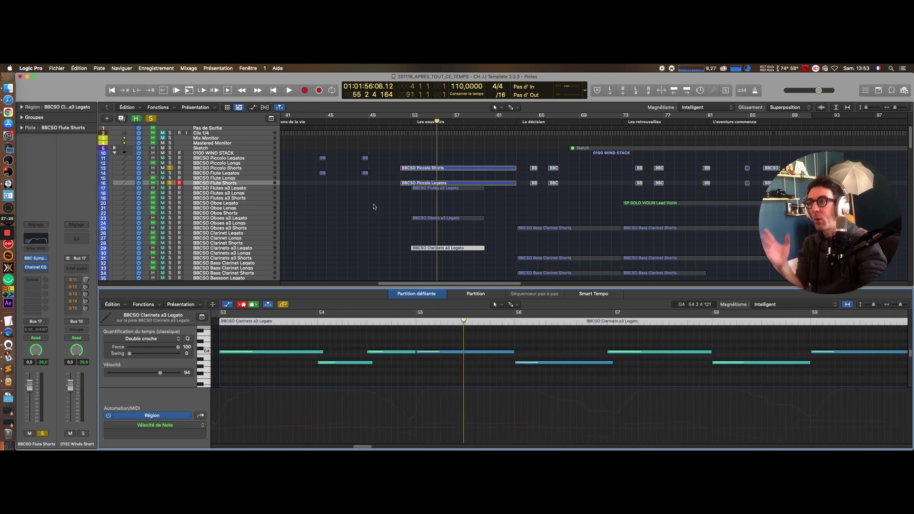
Step: Clear the woodwind solos, solo the BBCSO Bassoons a3 Legato track and play its notes from bar 57, stopping in bar 59
{"action": "left_click", "coordinate": [216, 183]}
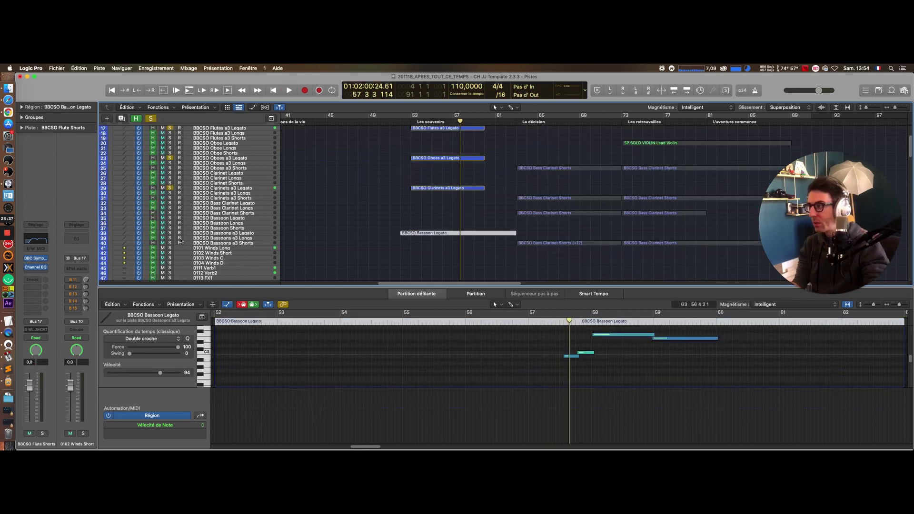
{"action": "left_click", "coordinate": [151, 119]}
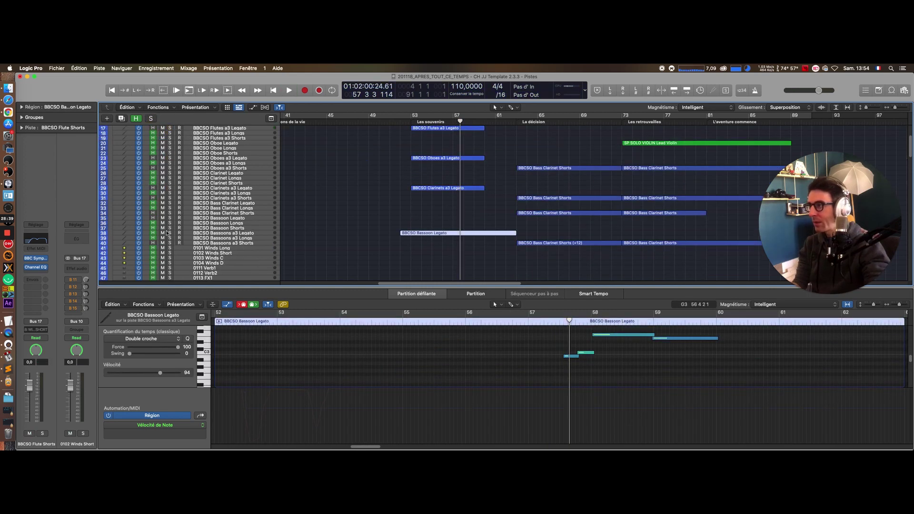
{"action": "left_click", "coordinate": [170, 233]}
{"action": "key", "text": "space"}
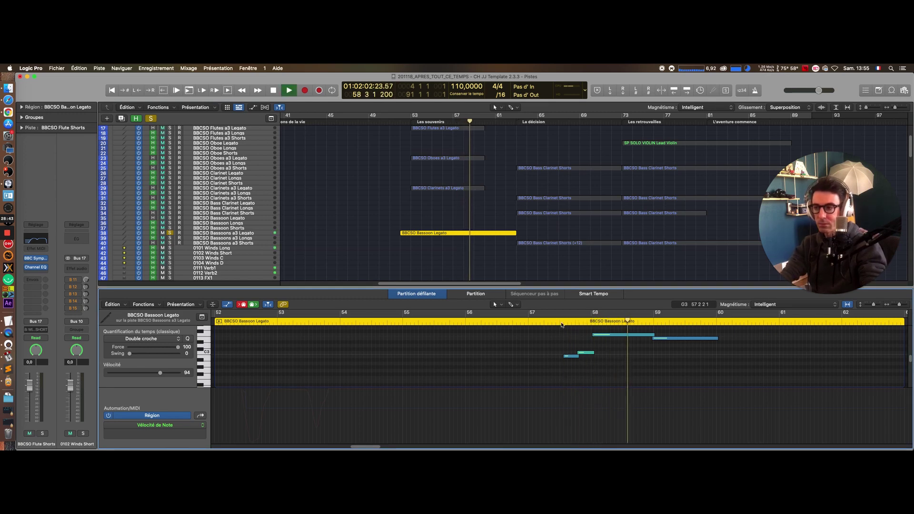
{"action": "scroll", "coordinate": [551, 347], "scroll_direction": "up", "scroll_amount": 2}
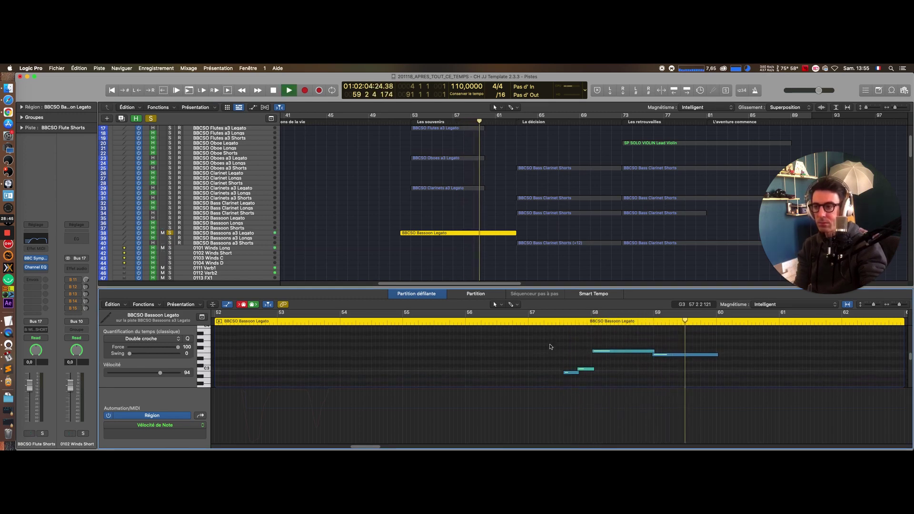
{"action": "key", "text": "space"}
Step: Solo the 0200 BRASS STACK and play from bar 53 with the Tenor Trombones a3 Longs notes shown in the piano roll
{"action": "key", "text": "e"}
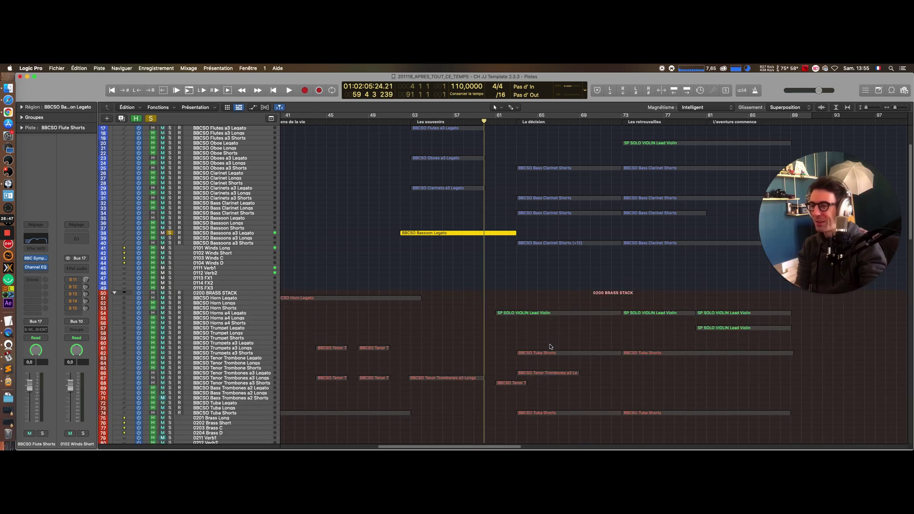
{"action": "key", "text": "e"}
{"action": "scroll", "coordinate": [519, 228], "scroll_direction": "down", "scroll_amount": 2}
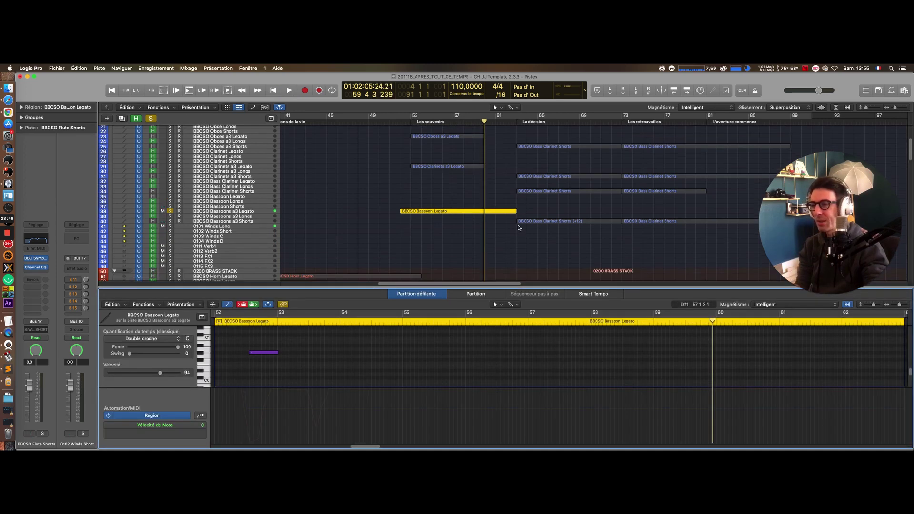
{"action": "scroll", "coordinate": [519, 228], "scroll_direction": "down", "scroll_amount": 3}
{"action": "scroll", "coordinate": [562, 334], "scroll_direction": "down", "scroll_amount": 2}
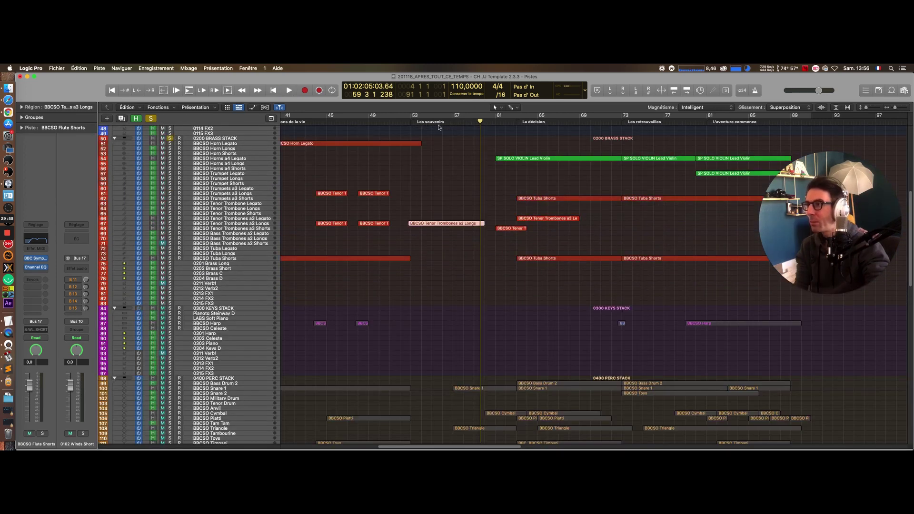
{"action": "left_click", "coordinate": [438, 127]}
{"action": "key", "text": "space"}
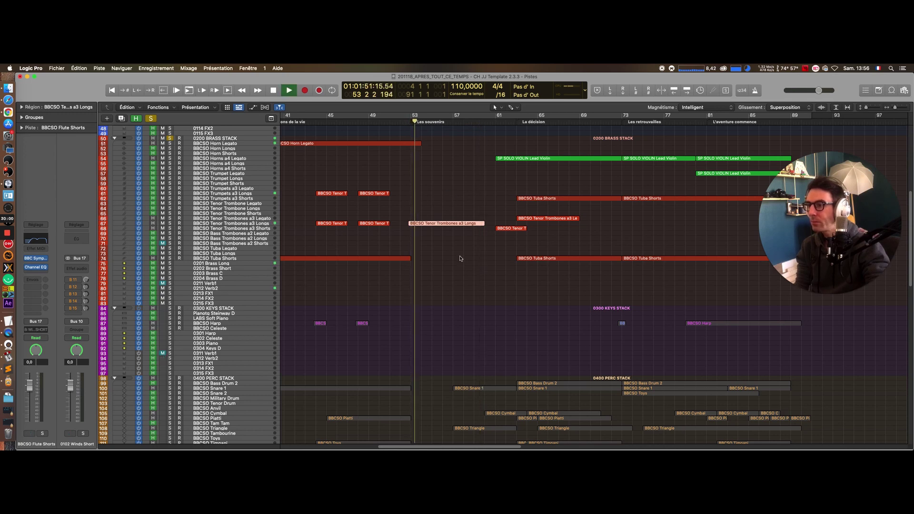
{"action": "key", "text": "e"}
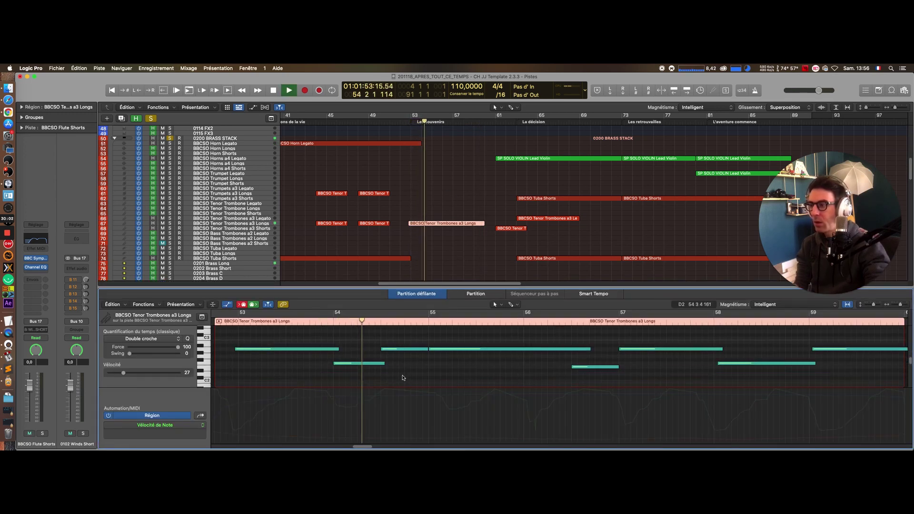
Step: Look over the woodwind and brass regions during playback, follow the Tenor Trombones a3 Longs notes and stop in bar 59
{"action": "scroll", "coordinate": [433, 192], "scroll_direction": "up", "scroll_amount": 10}
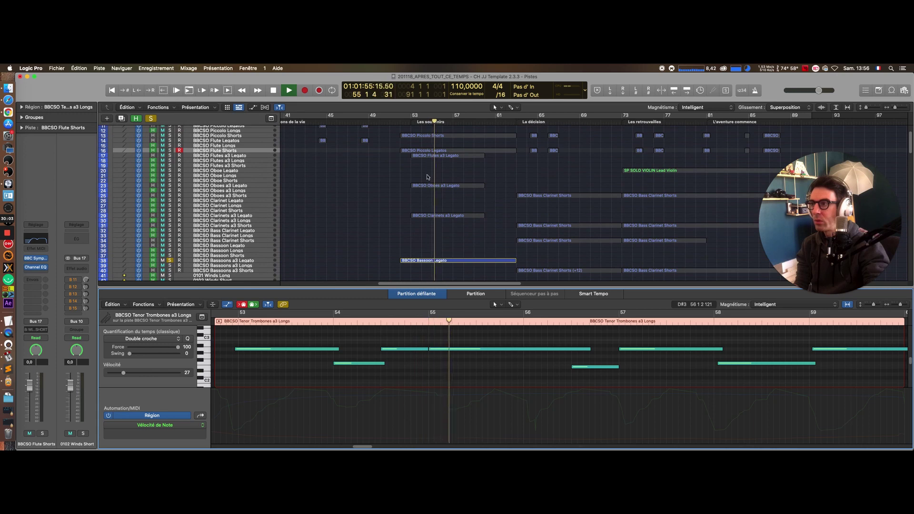
{"action": "scroll", "coordinate": [442, 200], "scroll_direction": "down", "scroll_amount": 8}
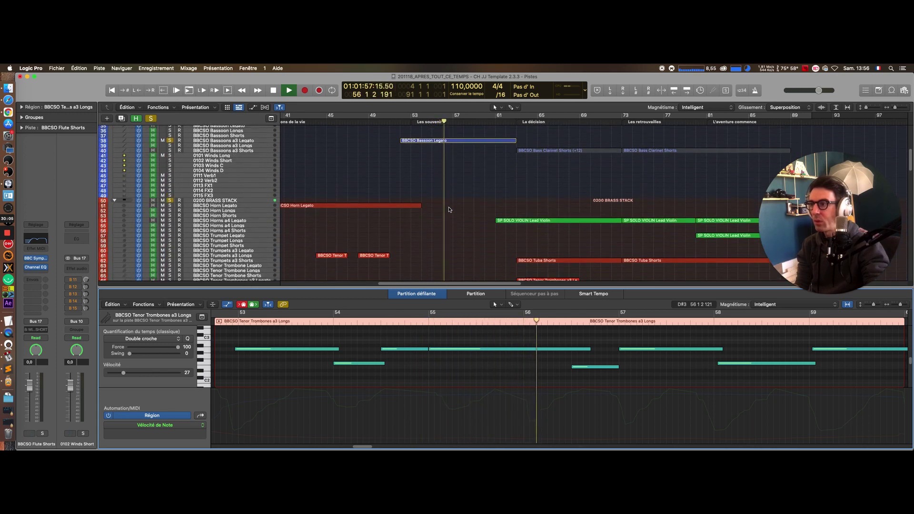
{"action": "scroll", "coordinate": [448, 210], "scroll_direction": "down", "scroll_amount": 4}
{"action": "key", "text": "e"}
{"action": "key", "text": "e"}
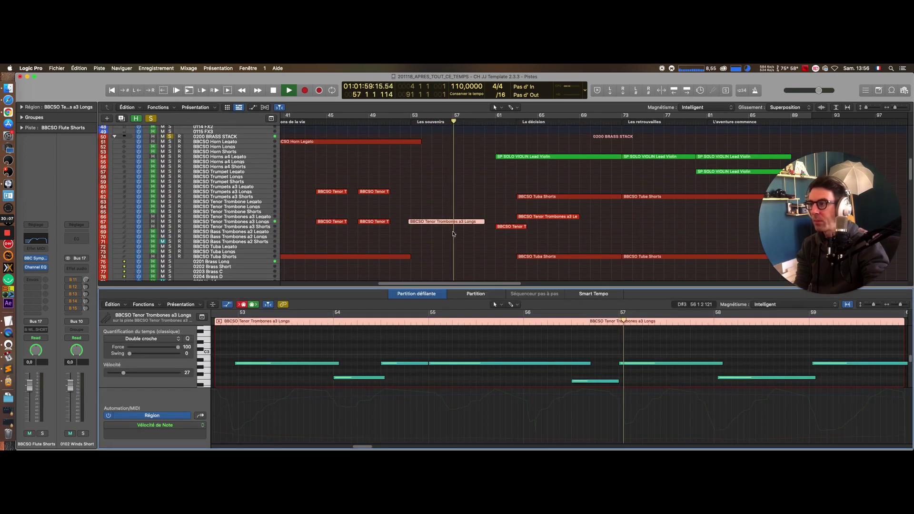
{"action": "scroll", "coordinate": [453, 233], "scroll_direction": "down", "scroll_amount": 2}
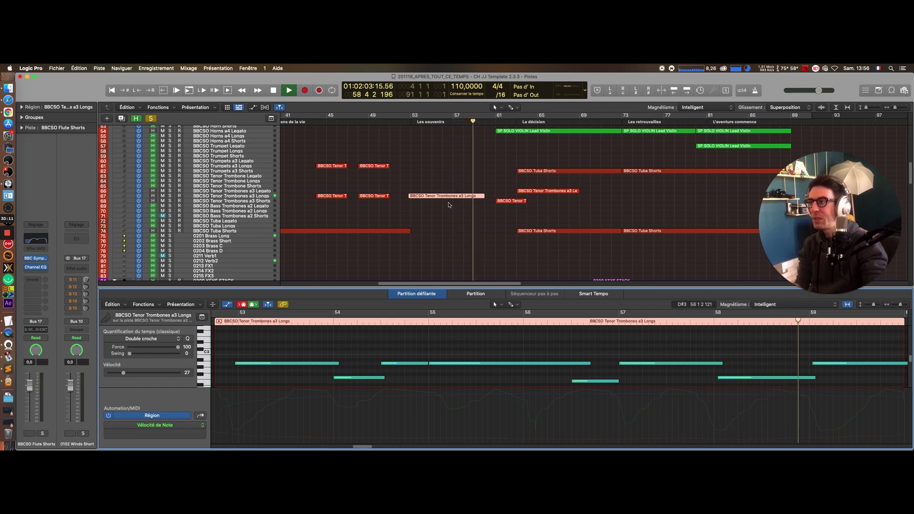
{"action": "key", "text": "space"}
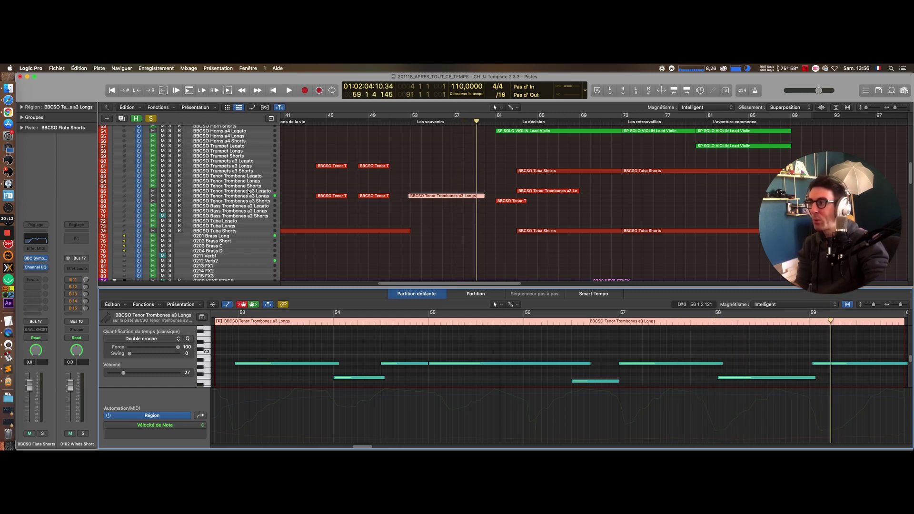
Step: Clear all solos and look over the brass, keys, percussion, string and voice regions around Les souvenirs
{"action": "left_click", "coordinate": [151, 119]}
{"action": "scroll", "coordinate": [445, 229], "scroll_direction": "down", "scroll_amount": 10}
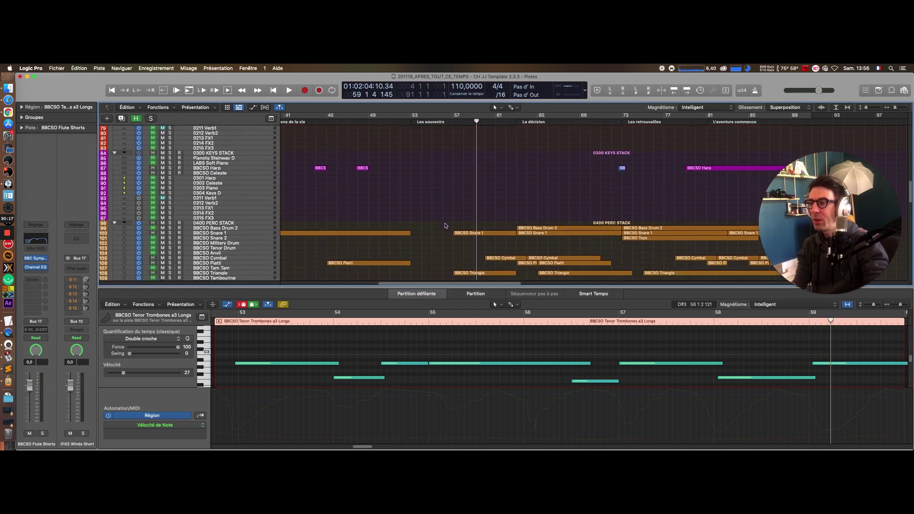
{"action": "scroll", "coordinate": [445, 225], "scroll_direction": "up", "scroll_amount": 15}
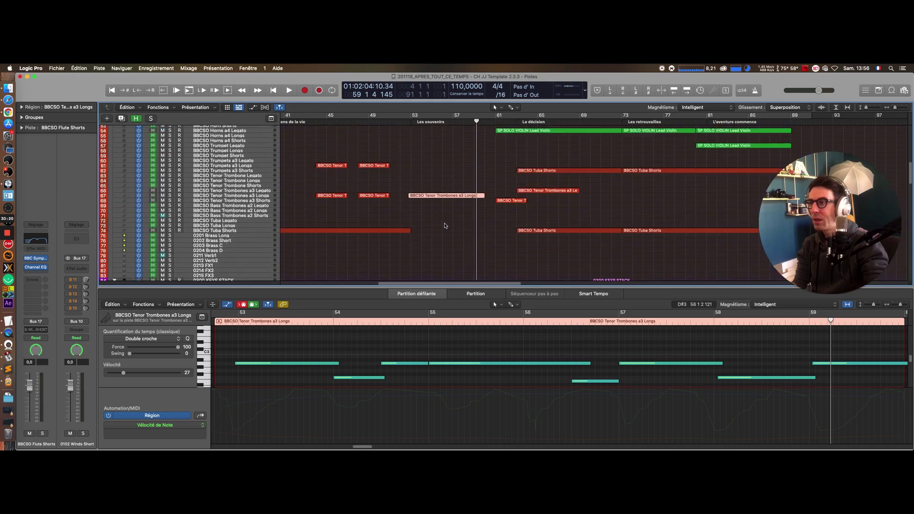
{"action": "scroll", "coordinate": [454, 200], "scroll_direction": "down", "scroll_amount": 18}
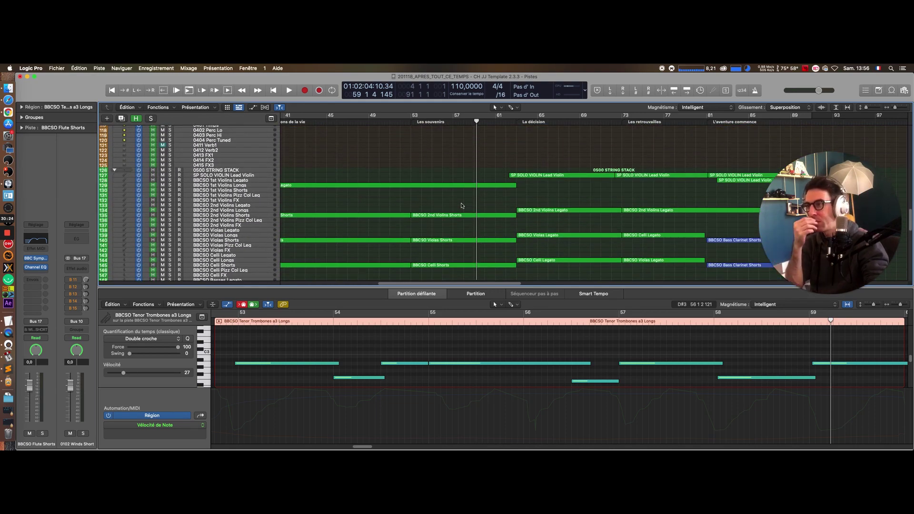
{"action": "scroll", "coordinate": [461, 208], "scroll_direction": "down", "scroll_amount": 8}
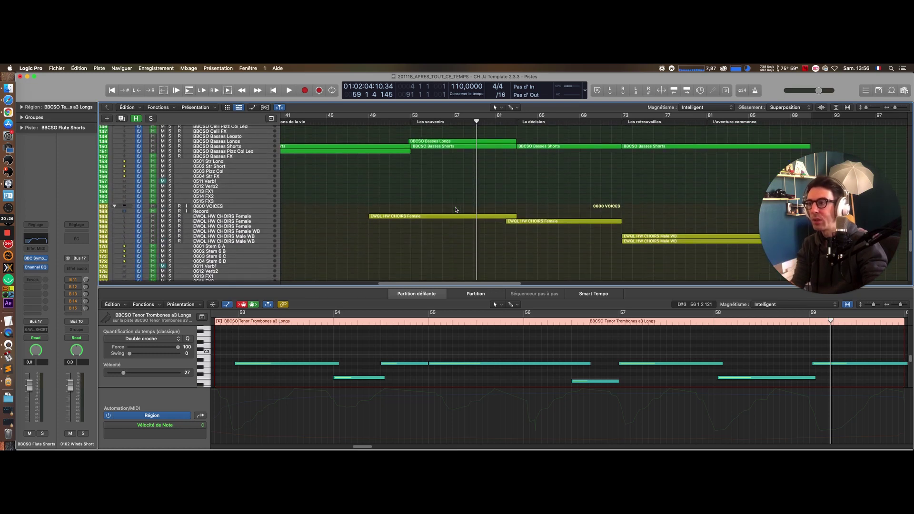
{"action": "scroll", "coordinate": [455, 209], "scroll_direction": "up", "scroll_amount": 8}
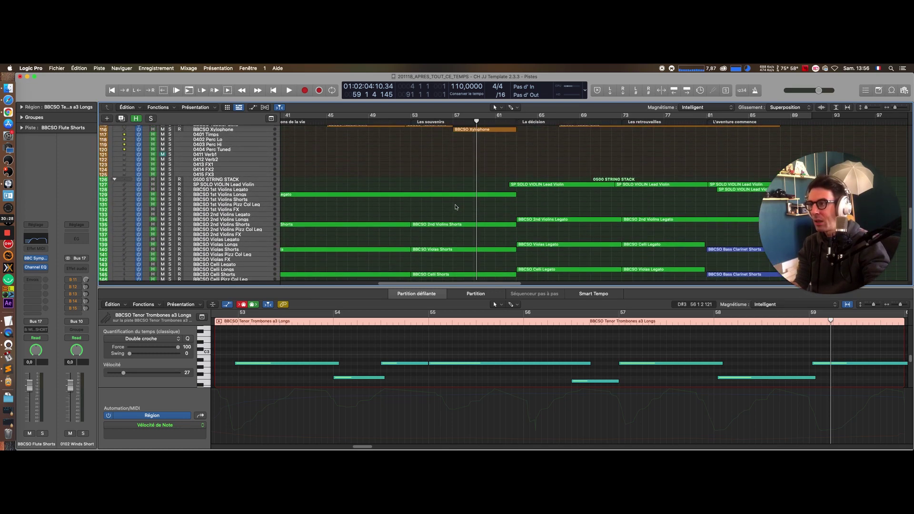
Step: Solo the 0500 STRING STACK, play from about bar 53 and view the grouped string regions, the 2nd Violins Shorts and 1st Violins Legato notes
{"action": "left_click", "coordinate": [170, 162]}
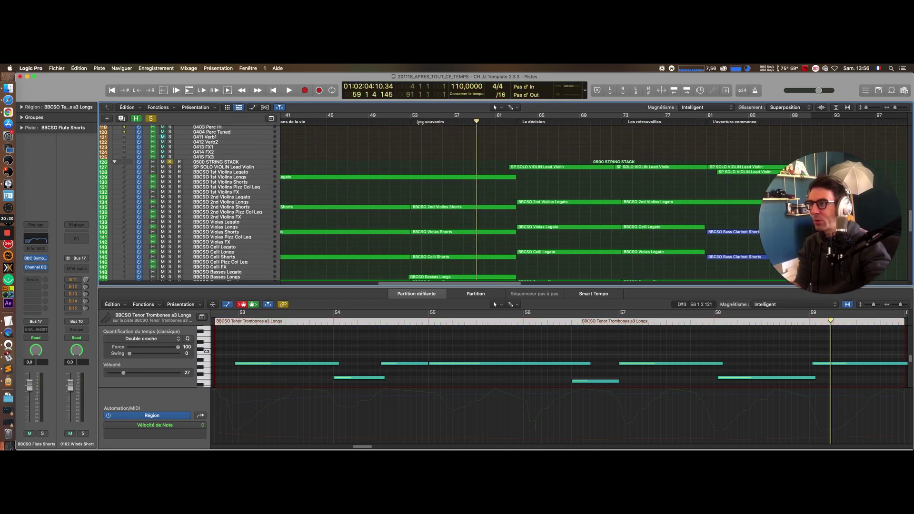
{"action": "left_click", "coordinate": [412, 122]}
{"action": "key", "text": "space"}
{"action": "left_click_drag", "start_coordinate": [445, 152], "coordinate": [465, 230]}
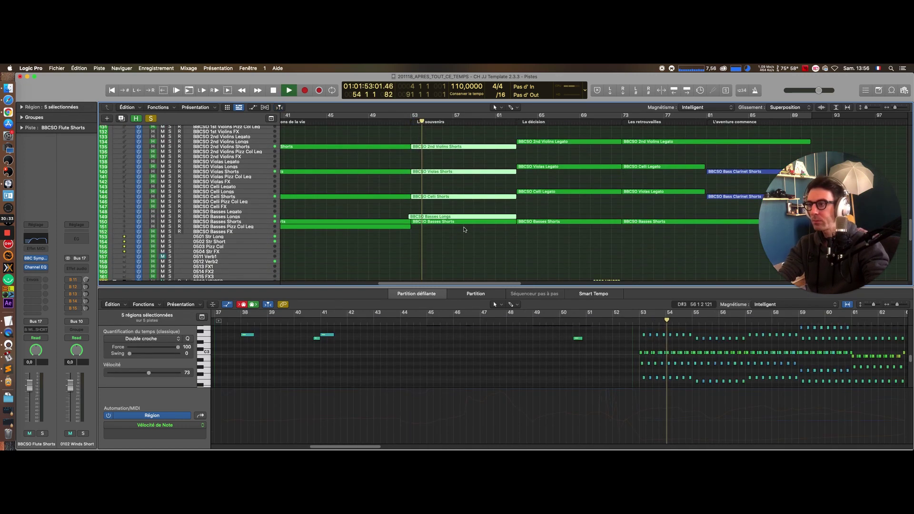
{"action": "left_click", "coordinate": [461, 144]}
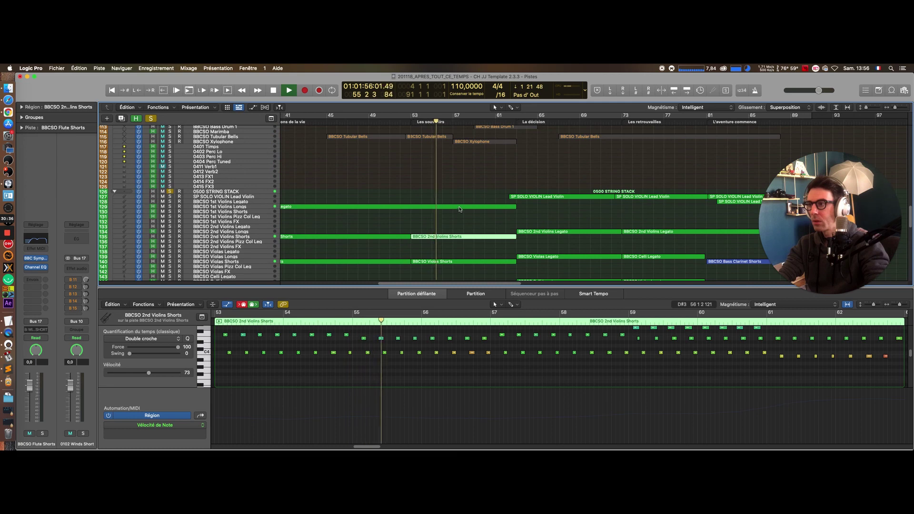
{"action": "left_click", "coordinate": [459, 206]}
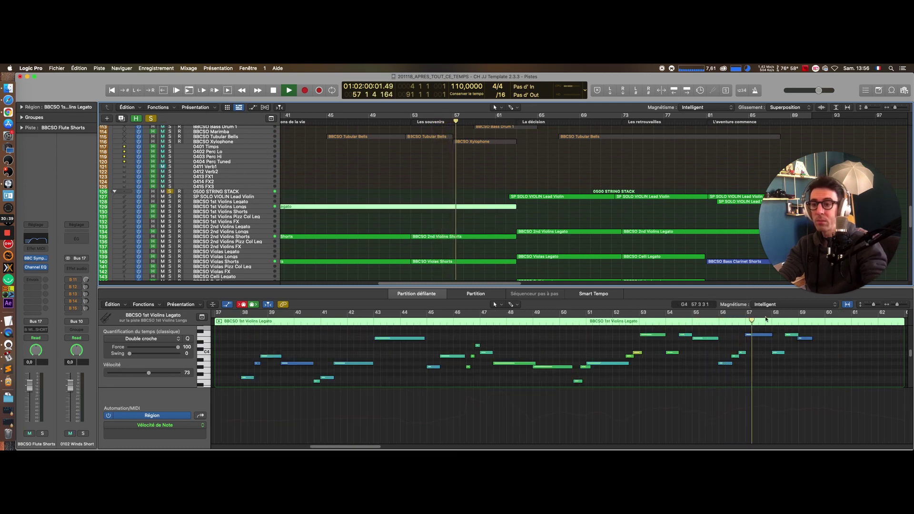
Step: Solo the BBCSO 1st Violins Longs track and play its melody from bar 53, stopping in bar 55
{"action": "left_click", "coordinate": [639, 321]}
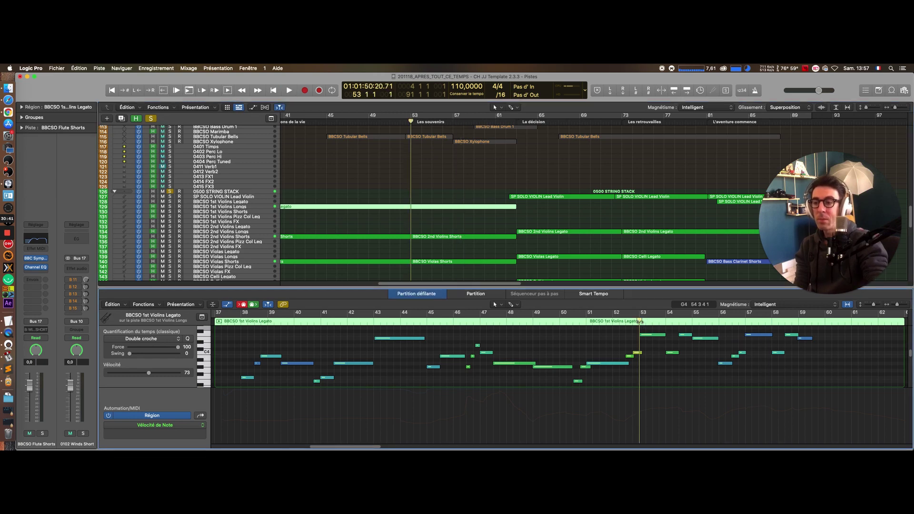
{"action": "left_click", "coordinate": [170, 207]}
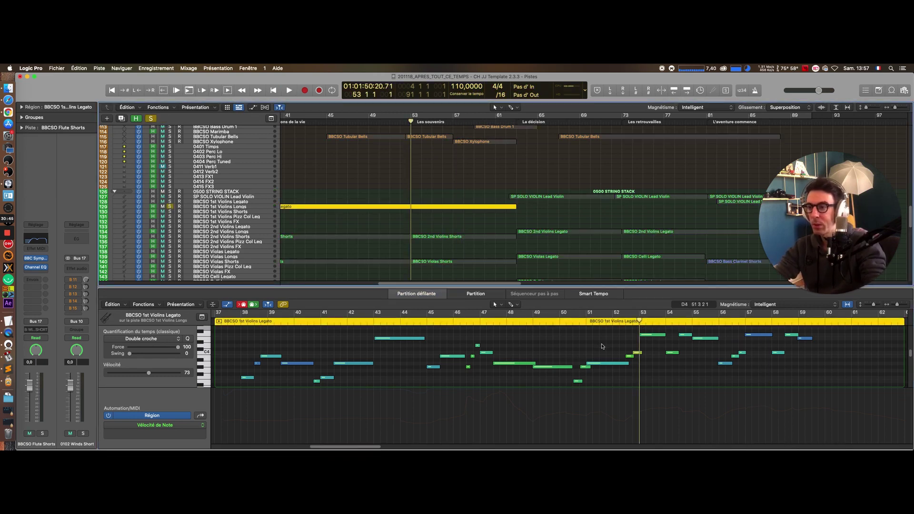
{"action": "key", "text": "space"}
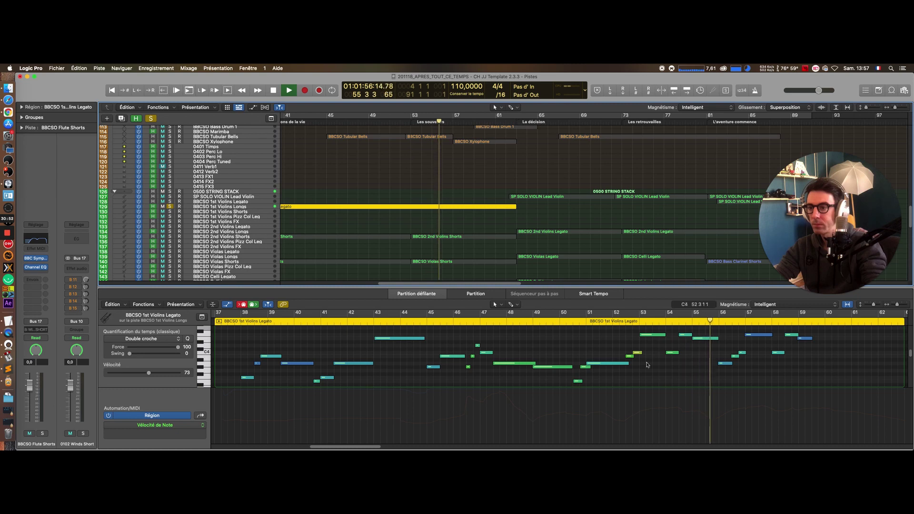
{"action": "key", "text": "space"}
Step: Highlight the two 1st Violins Legato notes in bars 53 and 54 and examine the leap between them
{"action": "left_click_drag", "start_coordinate": [654, 329], "coordinate": [680, 361]}
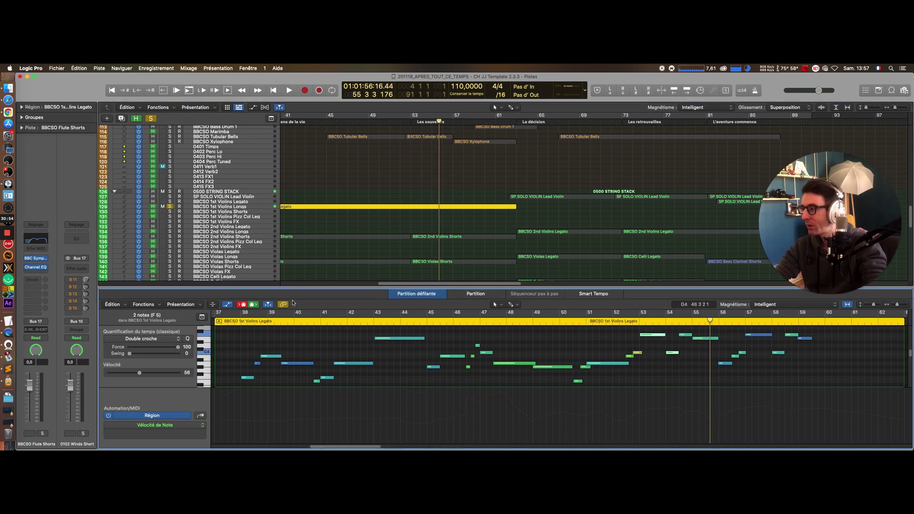
{"action": "scroll", "coordinate": [208, 338], "scroll_direction": "up", "scroll_amount": 1}
{"action": "left_click", "coordinate": [208, 339]}
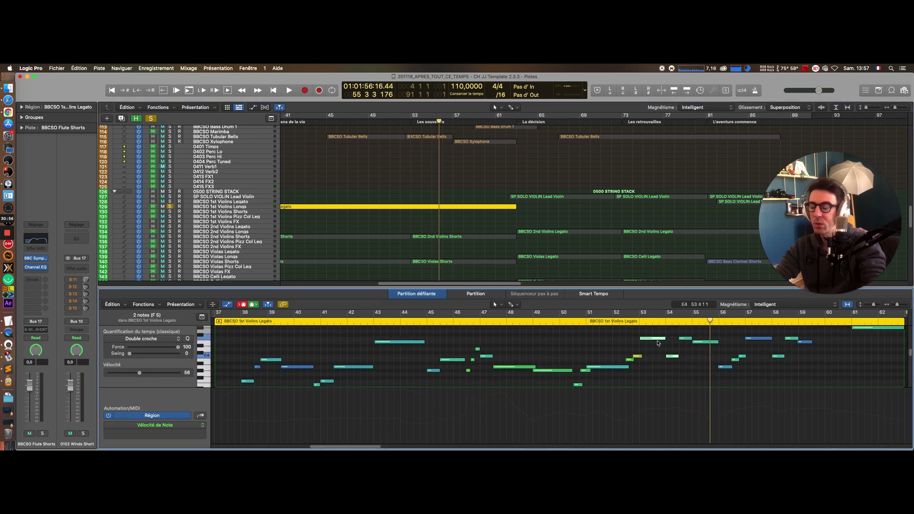
{"action": "left_click", "coordinate": [651, 335]}
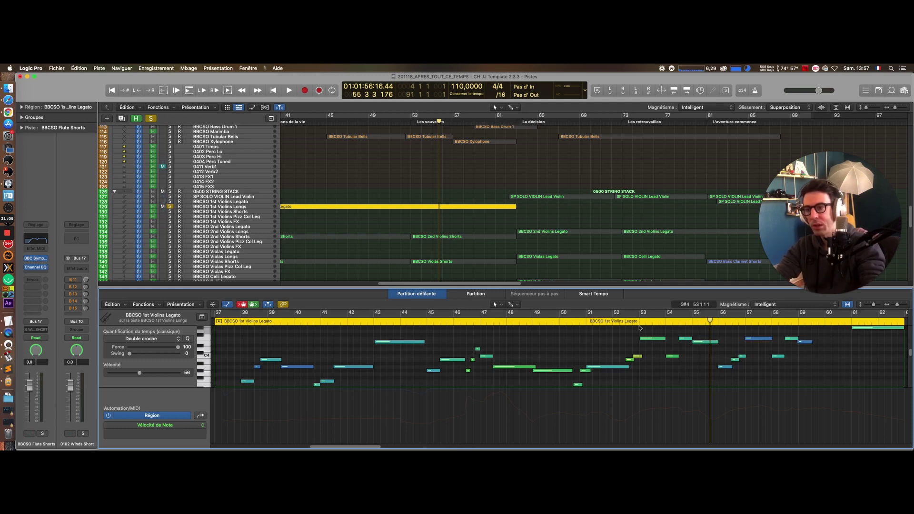
Step: Return to bar 53, play the soloed 1st Violins Legato melody to bar 59 and view the higher notes that follow
{"action": "left_click", "coordinate": [638, 322]}
{"action": "left_click_drag", "start_coordinate": [655, 330], "coordinate": [680, 350]}
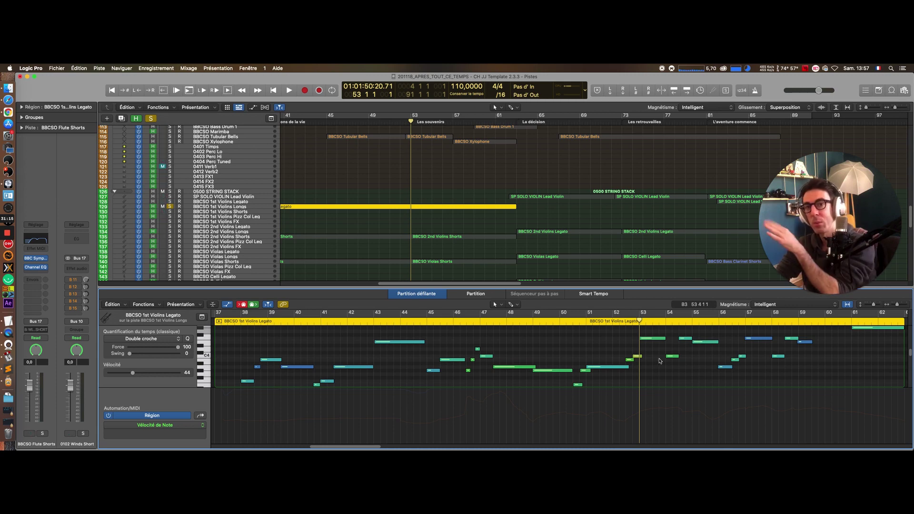
{"action": "key", "text": "space"}
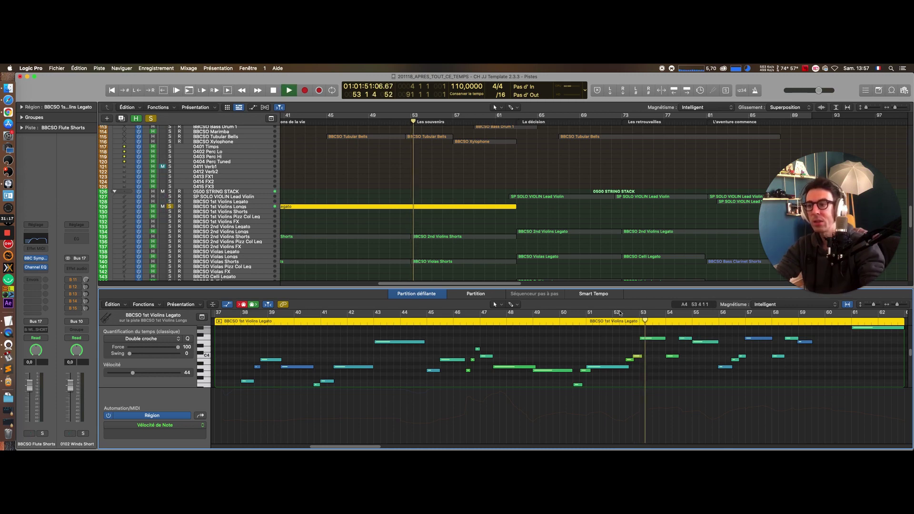
{"action": "scroll", "coordinate": [640, 276], "scroll_direction": "down", "scroll_amount": 2}
{"action": "scroll", "coordinate": [639, 280], "scroll_direction": "up", "scroll_amount": 4}
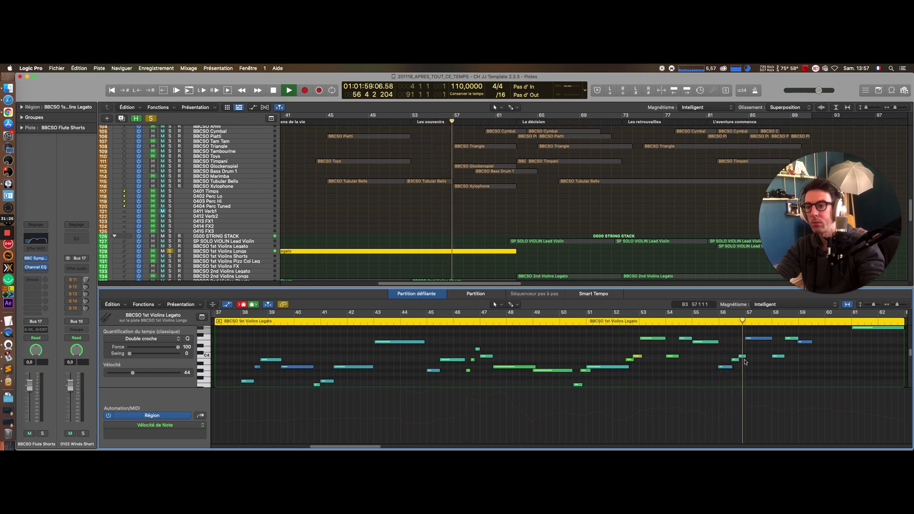
{"action": "mouse_move", "coordinate": [763, 340]}
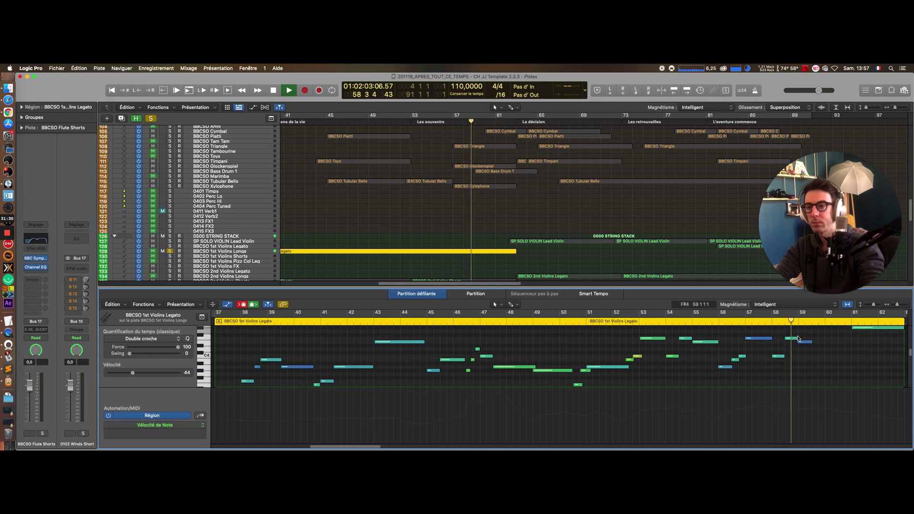
{"action": "key", "text": "space"}
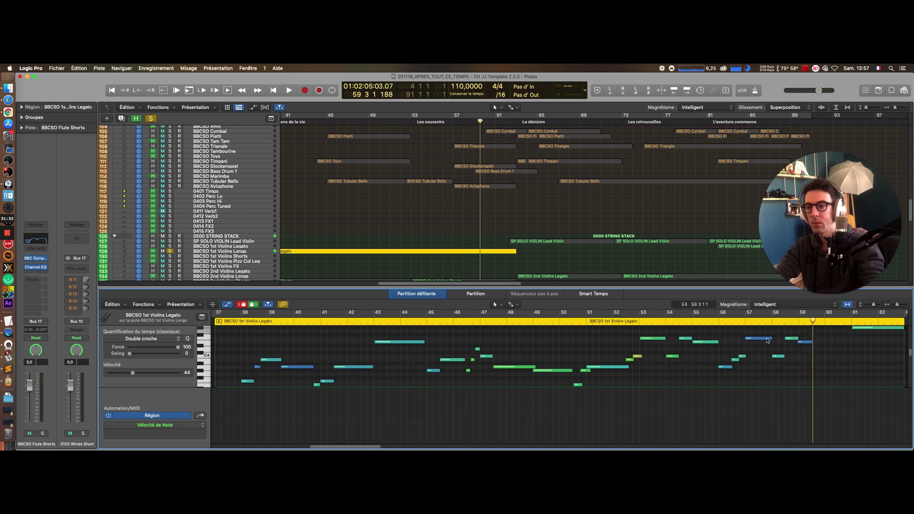
{"action": "scroll", "coordinate": [739, 352], "scroll_direction": "up", "scroll_amount": 2}
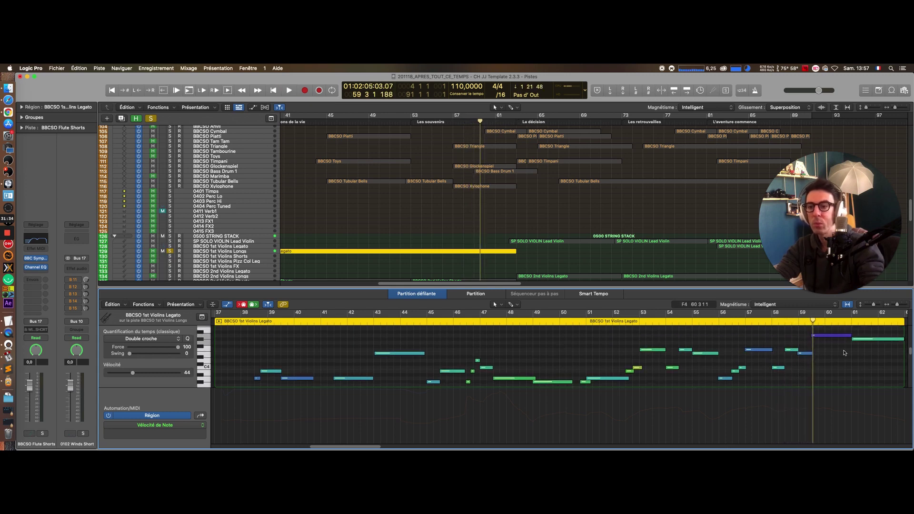
Step: Highlight the last 1st Violins Legato note before bar 59 and the high note after it, and examine the leap between them
{"action": "left_click", "coordinate": [811, 360]}
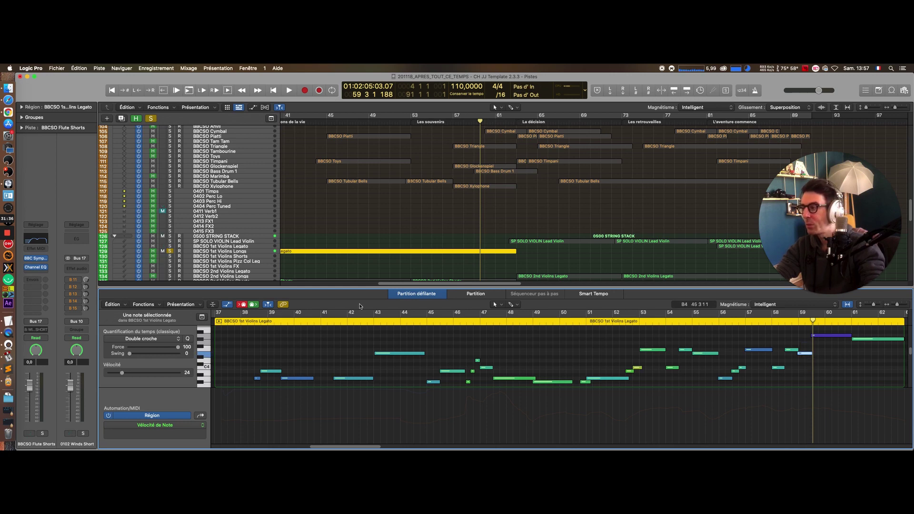
{"action": "left_click", "coordinate": [817, 334]}
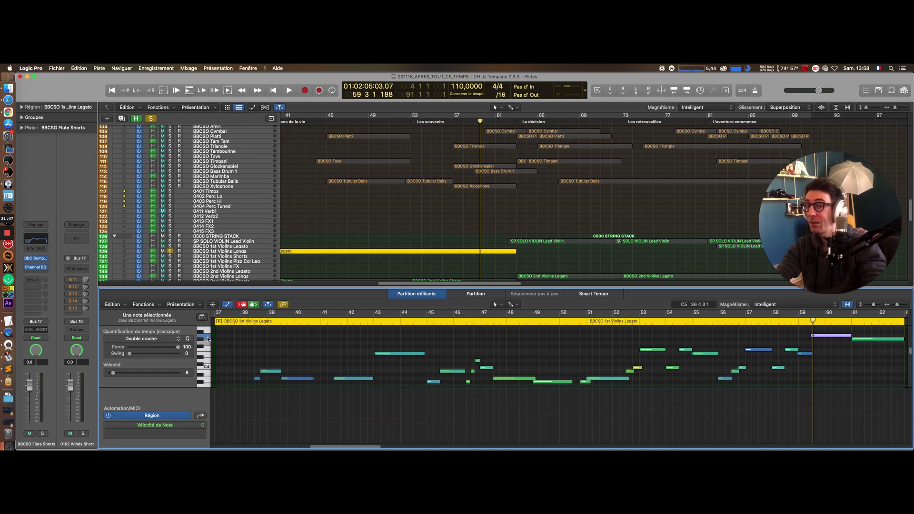
{"action": "scroll", "coordinate": [780, 361], "scroll_direction": "up", "scroll_amount": 1}
{"action": "left_click_drag", "start_coordinate": [808, 335], "coordinate": [823, 364]}
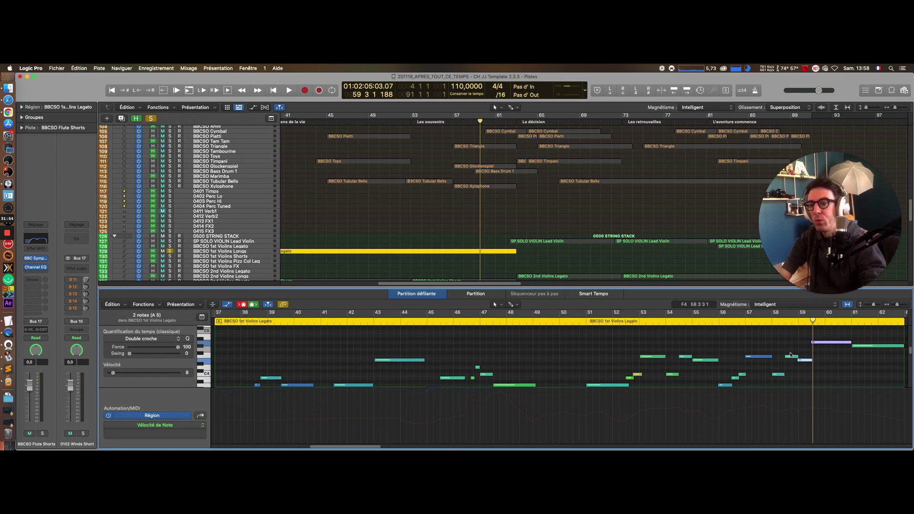
Step: Highlight the lower and upper 1st Violins Legato notes in bar 58 and compare their leap with the surrounding melody
{"action": "left_click", "coordinate": [773, 381]}
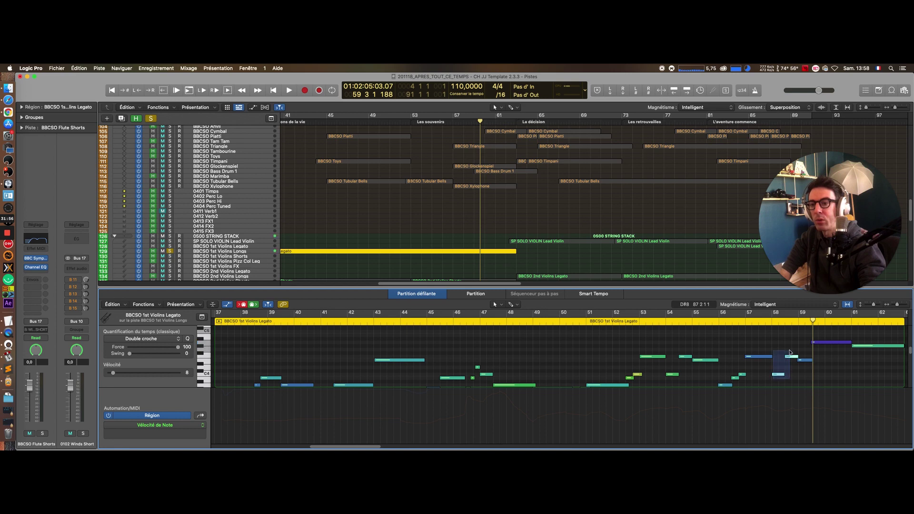
{"action": "left_click_drag", "start_coordinate": [789, 352], "coordinate": [791, 352]}
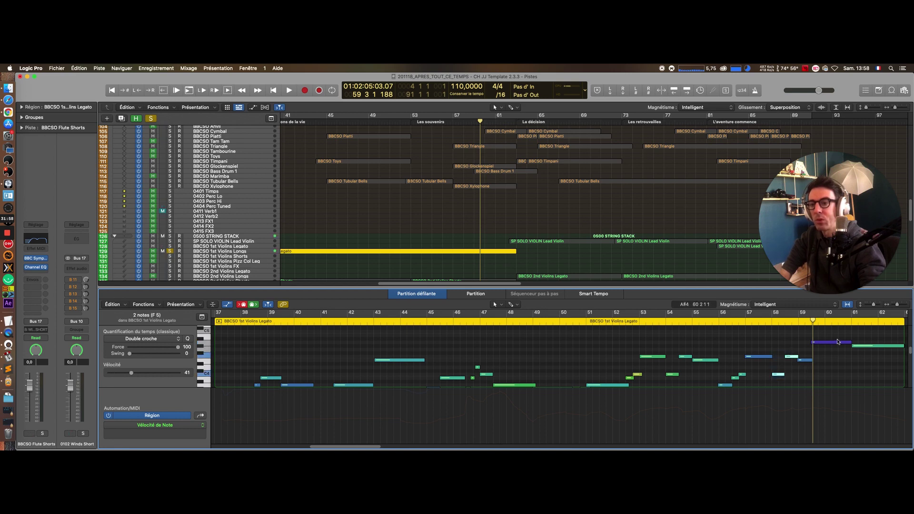
{"action": "left_click_drag", "start_coordinate": [366, 447], "coordinate": [361, 447]}
{"action": "left_click", "coordinate": [798, 350]}
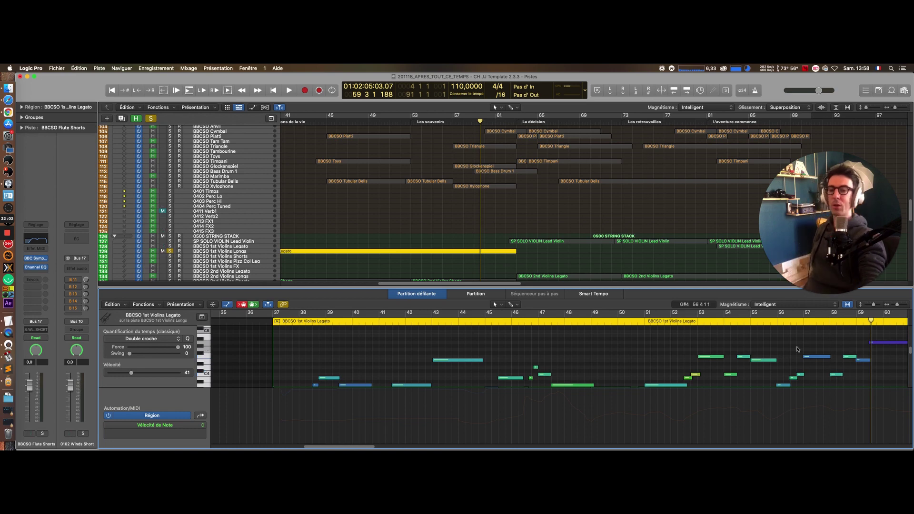
{"action": "scroll", "coordinate": [618, 352], "scroll_direction": "right", "scroll_amount": 3}
Step: Solo the 0600 VOICES stack instead of the soloed 1st Violins track
{"action": "scroll", "coordinate": [491, 192], "scroll_direction": "down", "scroll_amount": 10}
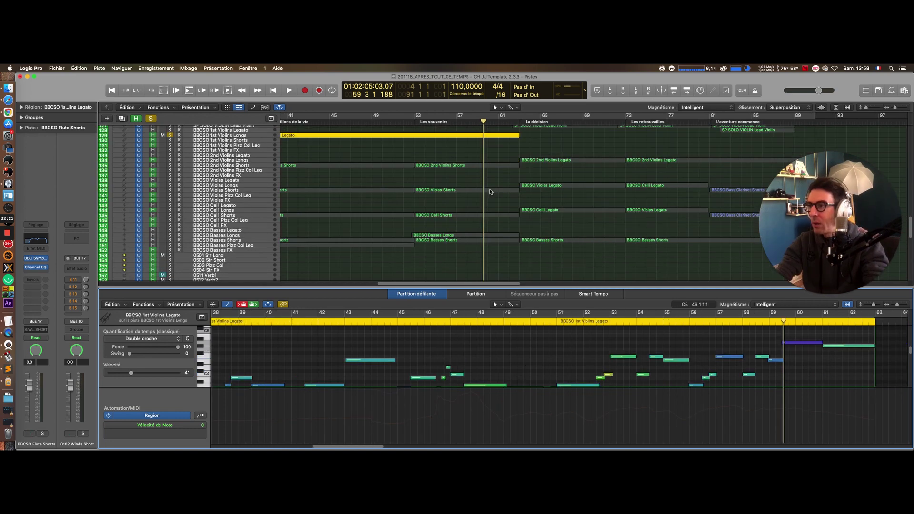
{"action": "scroll", "coordinate": [420, 200], "scroll_direction": "up", "scroll_amount": 2}
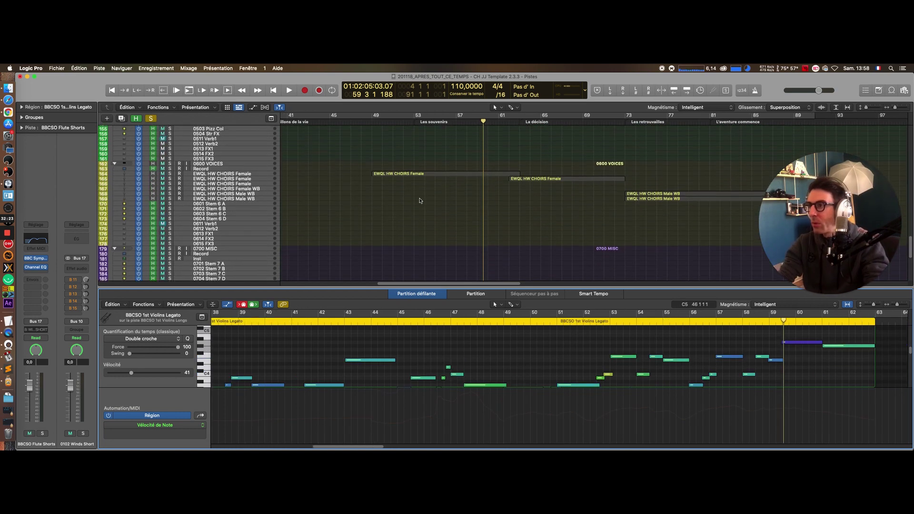
{"action": "left_click", "coordinate": [169, 169]}
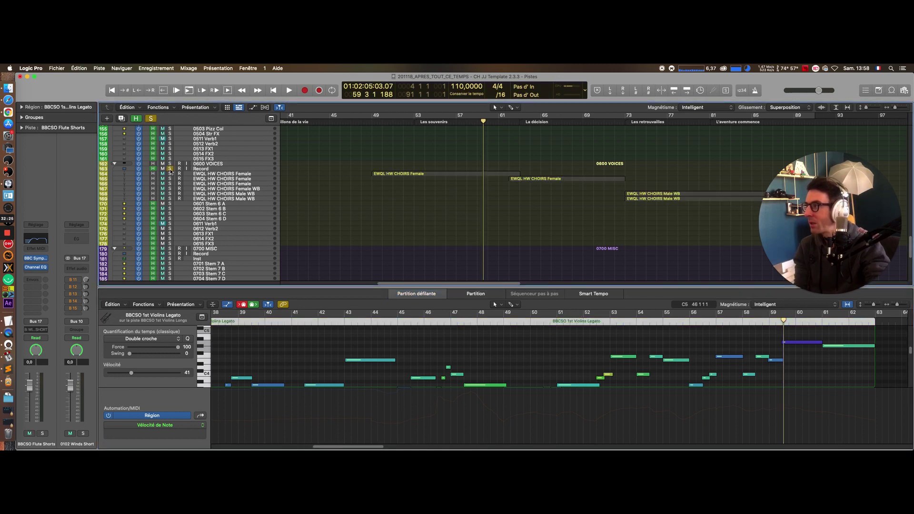
{"action": "left_click", "coordinate": [170, 169]}
{"action": "left_click", "coordinate": [170, 164]}
Step: Play the soloed voices from bar 49 and examine the notes of the first EWQL HW CHOIRS Female region up to its end
{"action": "left_click", "coordinate": [372, 120]}
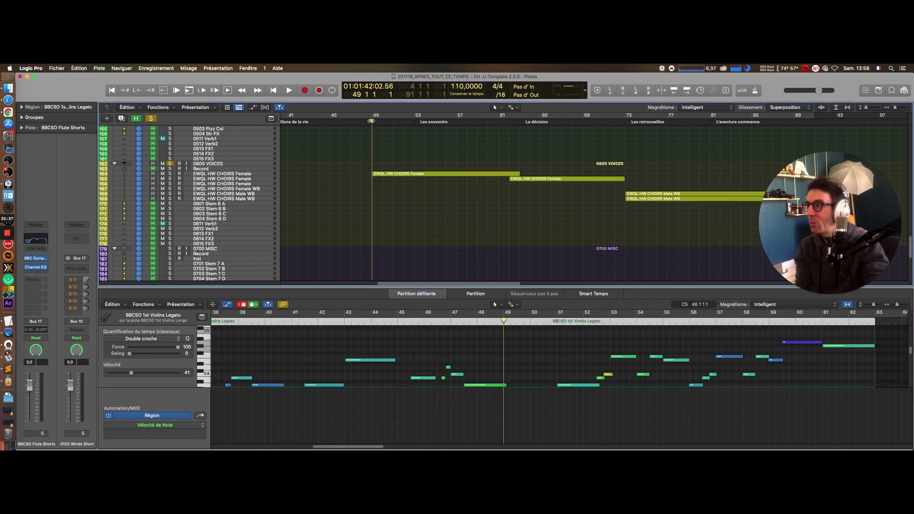
{"action": "left_click_drag", "start_coordinate": [406, 154], "coordinate": [448, 197]}
{"action": "key", "text": "space"}
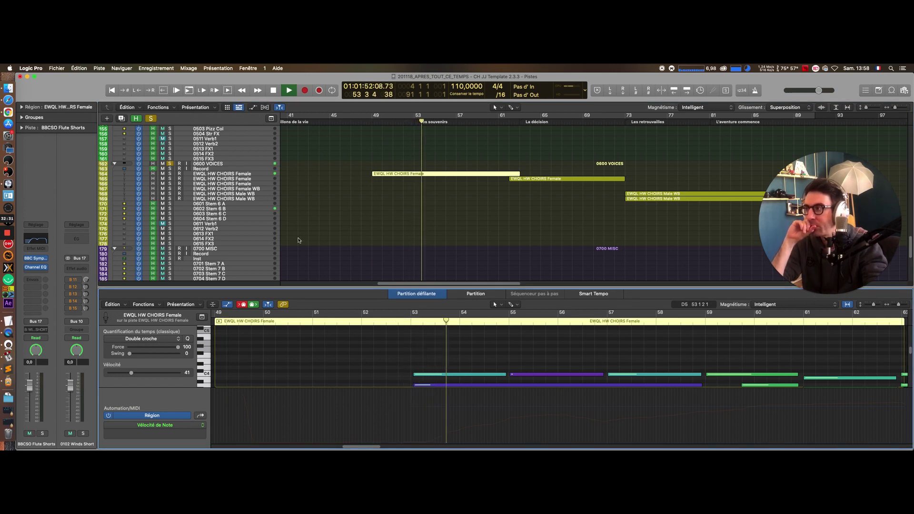
{"action": "scroll", "coordinate": [304, 245], "scroll_direction": "down", "scroll_amount": 1}
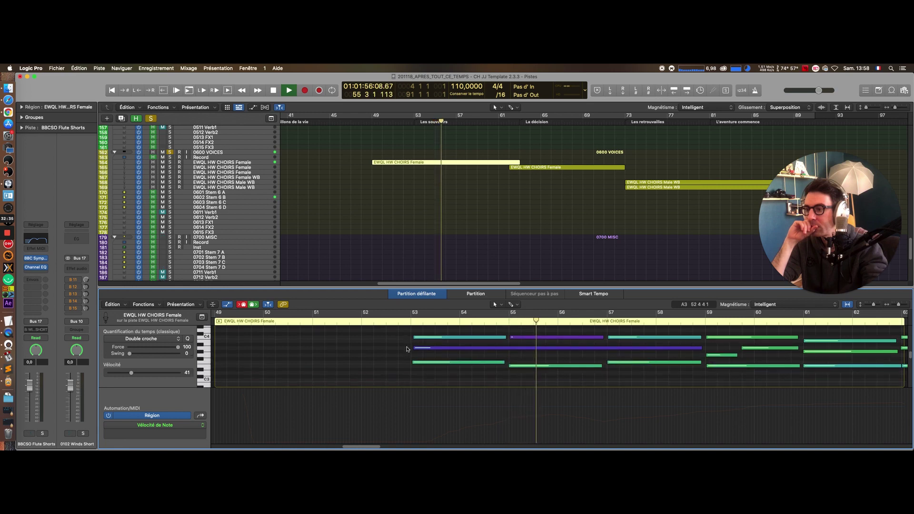
{"action": "scroll", "coordinate": [407, 350], "scroll_direction": "down", "scroll_amount": 3}
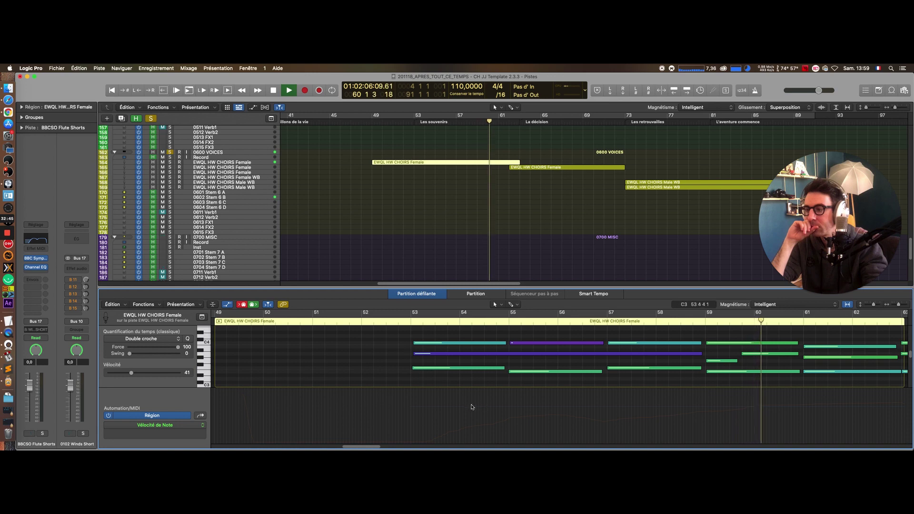
{"action": "left_click_drag", "start_coordinate": [376, 445], "coordinate": [392, 446]}
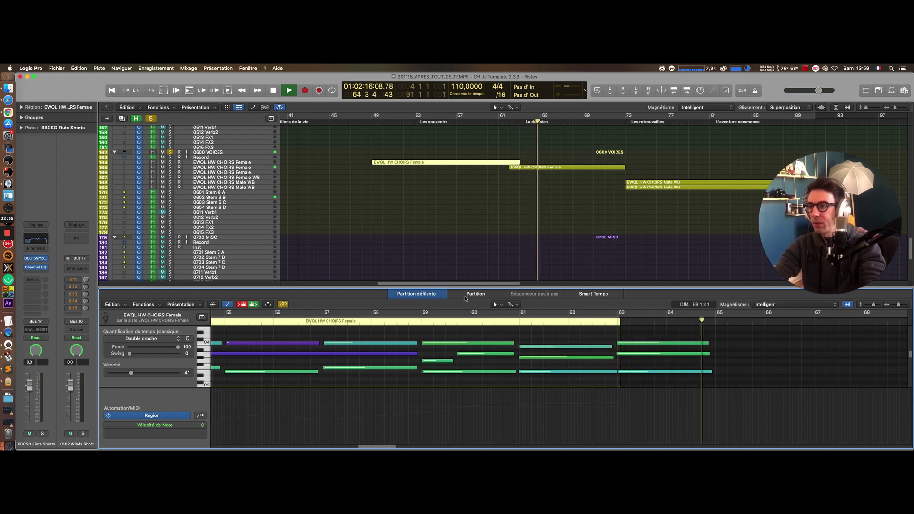
Step: View the notes of the second EWQL HW CHOIRS Female region and listen until just before bar 73
{"action": "scroll", "coordinate": [469, 285], "scroll_direction": "right", "scroll_amount": 5}
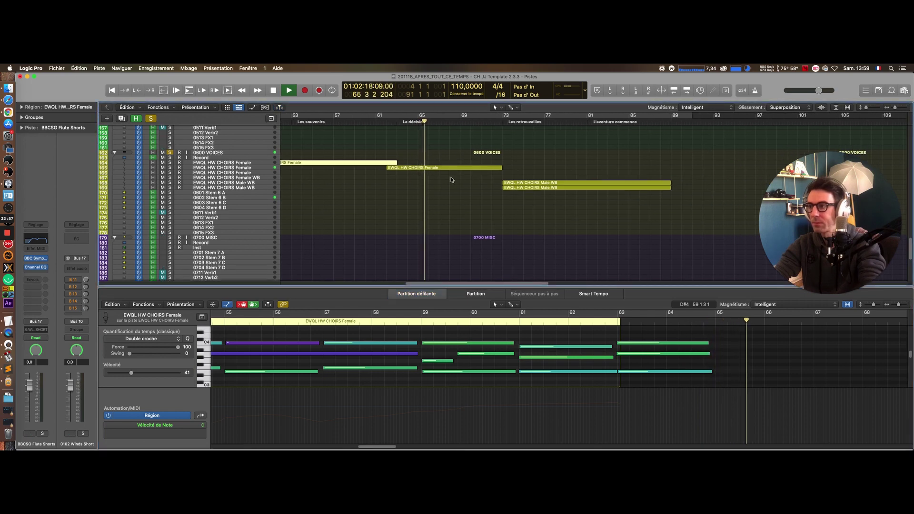
{"action": "left_click", "coordinate": [469, 184]}
{"action": "left_click", "coordinate": [452, 167]}
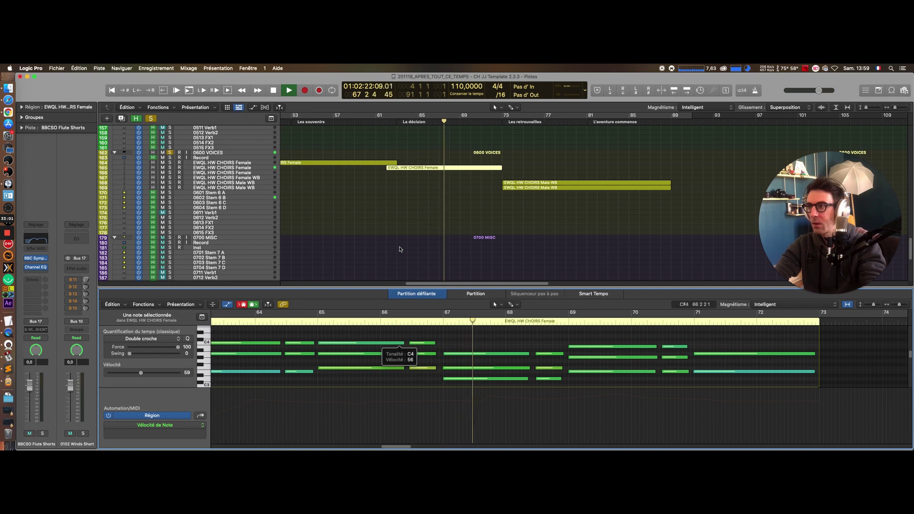
{"action": "mouse_move", "coordinate": [439, 288]}
{"action": "left_mouse_down"}
{"action": "mouse_move", "coordinate": [422, 285]}
{"action": "mouse_move", "coordinate": [431, 286]}
{"action": "left_mouse_up"}
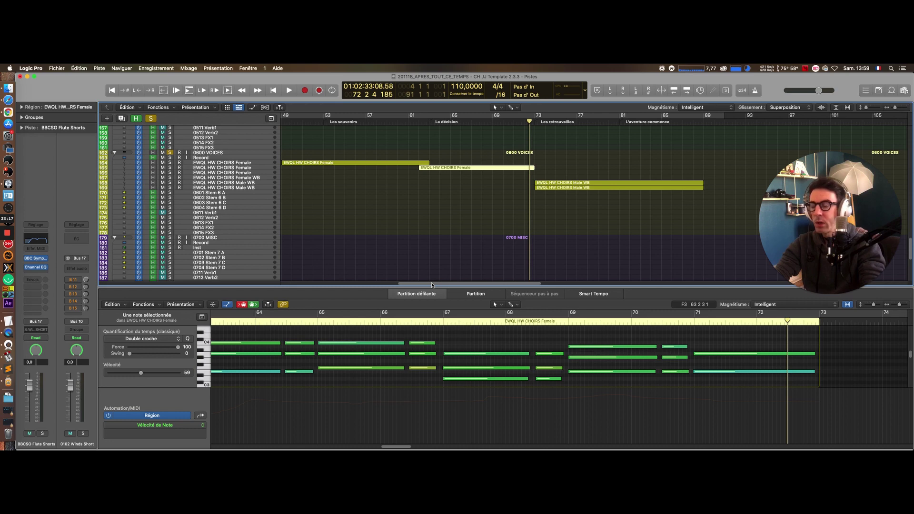
Step: Close the note editor and zoom the arrangement out to an overview of the percussion and string stacks across all sections
{"action": "scroll", "coordinate": [414, 256], "scroll_direction": "left", "scroll_amount": 5}
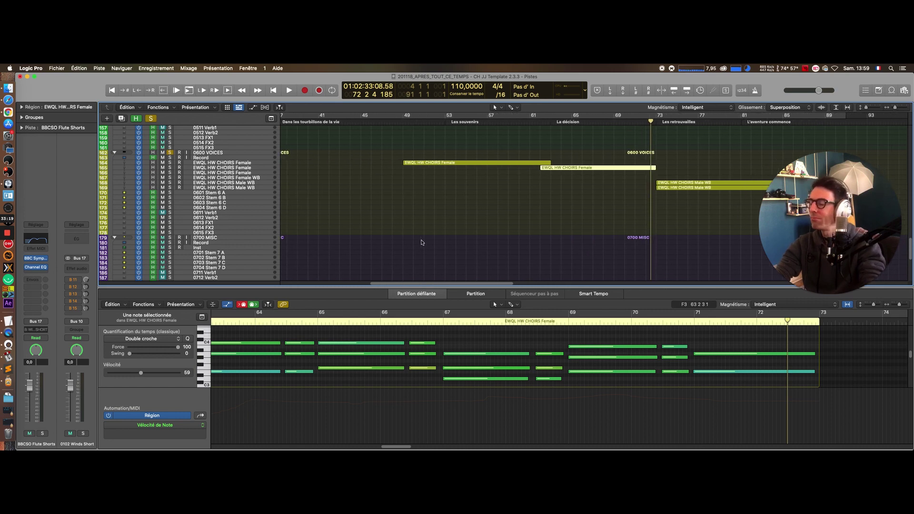
{"action": "scroll", "coordinate": [431, 252], "scroll_direction": "up", "scroll_amount": 3}
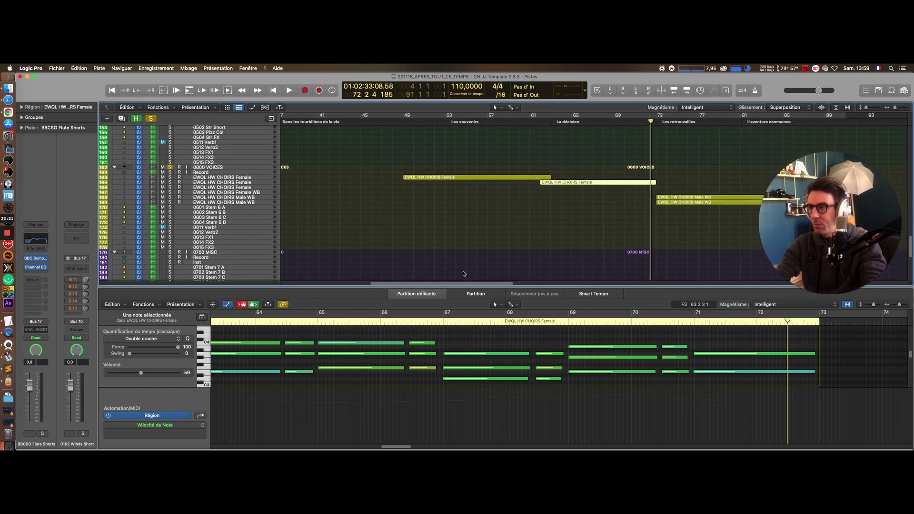
{"action": "key", "text": "p"}
{"action": "left_click", "coordinate": [474, 268]}
{"action": "scroll", "coordinate": [530, 265], "scroll_direction": "up", "scroll_amount": 10}
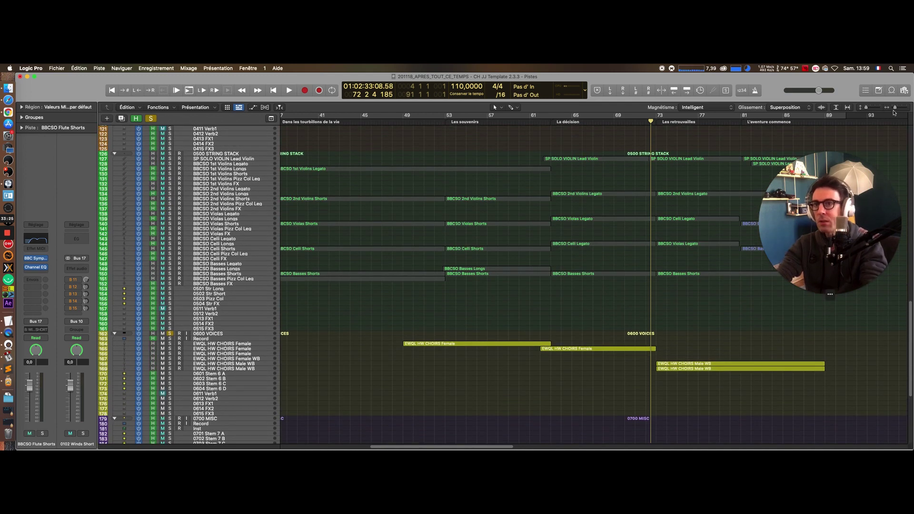
{"action": "left_click_drag", "start_coordinate": [894, 107], "coordinate": [893, 107]}
{"action": "scroll", "coordinate": [563, 241], "scroll_direction": "up", "scroll_amount": 8}
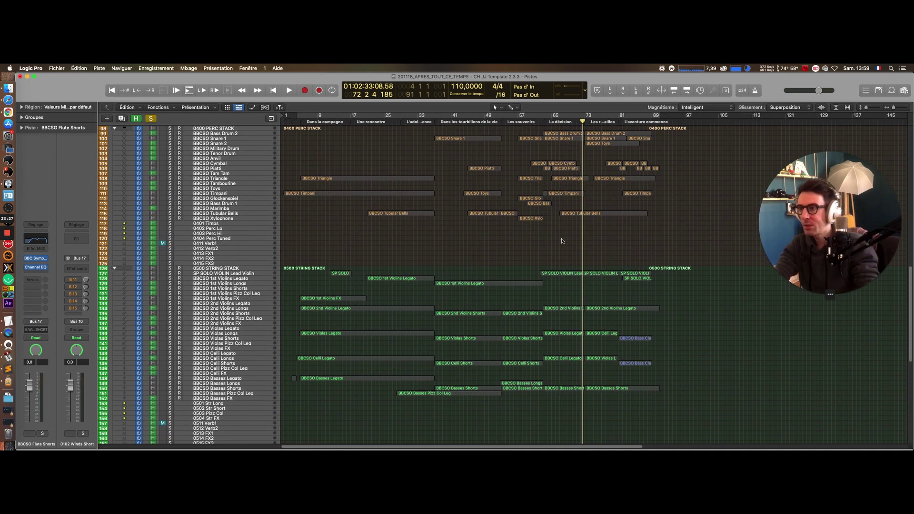
{"action": "scroll", "coordinate": [538, 190], "scroll_direction": "up", "scroll_amount": 4}
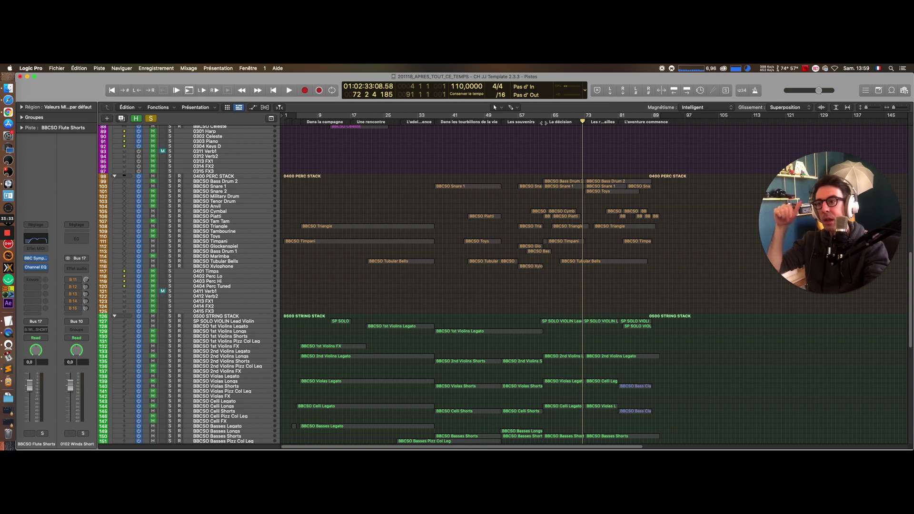
Step: Clear all solos and play the full arrangement from bar 62 into the start of La décision
{"action": "left_click", "coordinate": [543, 123]}
{"action": "left_click", "coordinate": [541, 122]}
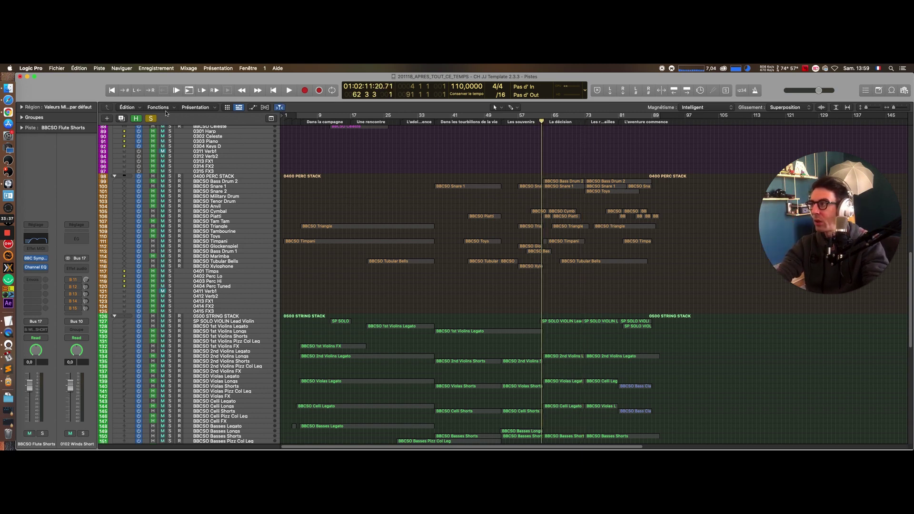
{"action": "left_click", "coordinate": [151, 119]}
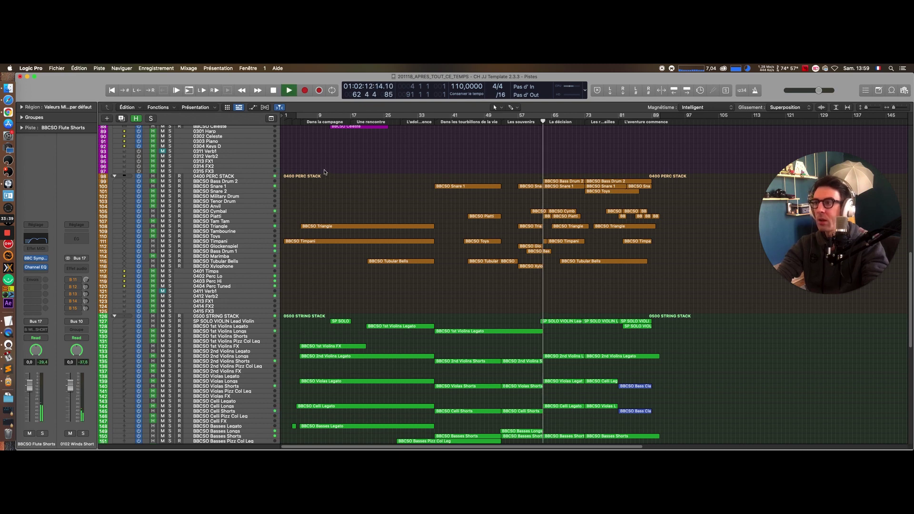
{"action": "key", "text": "space"}
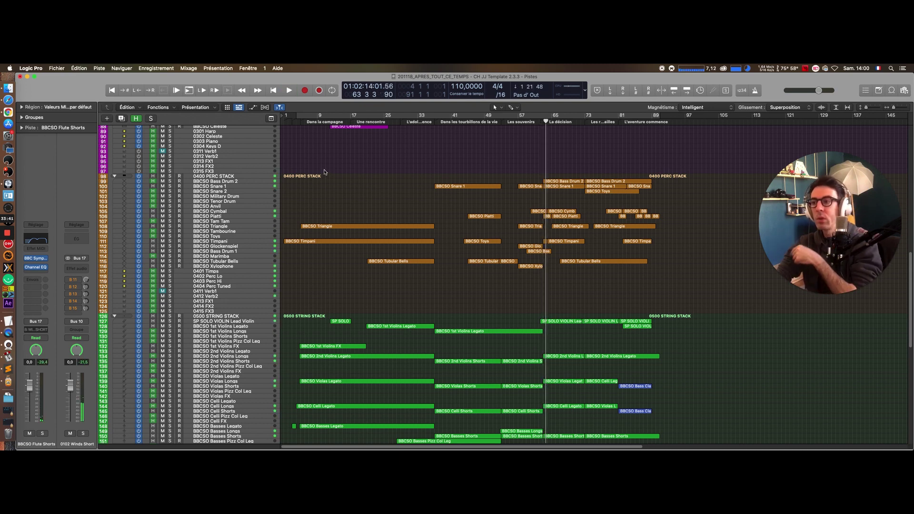
Step: Replay the full arrangement's transition from Les souvenirs into La décision, starting from bar 60 and again from just before bar 63
{"action": "left_click", "coordinate": [531, 122]}
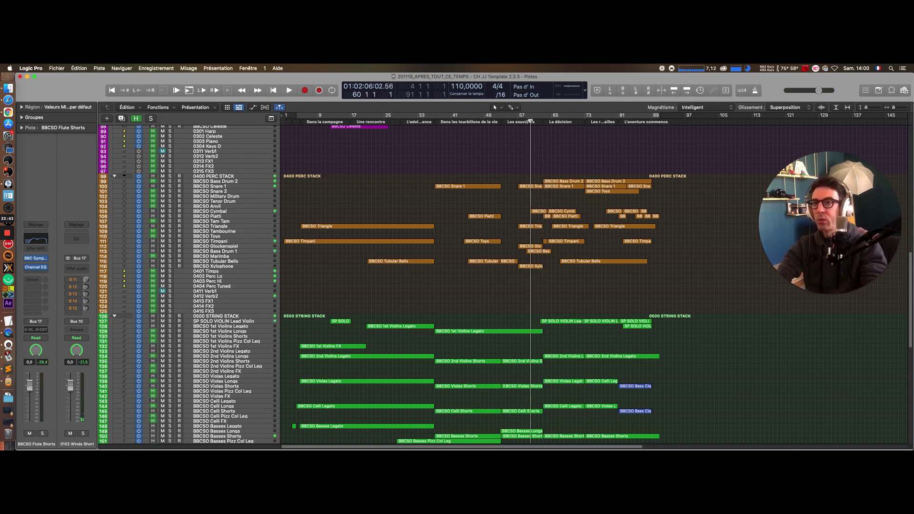
{"action": "key", "text": "space"}
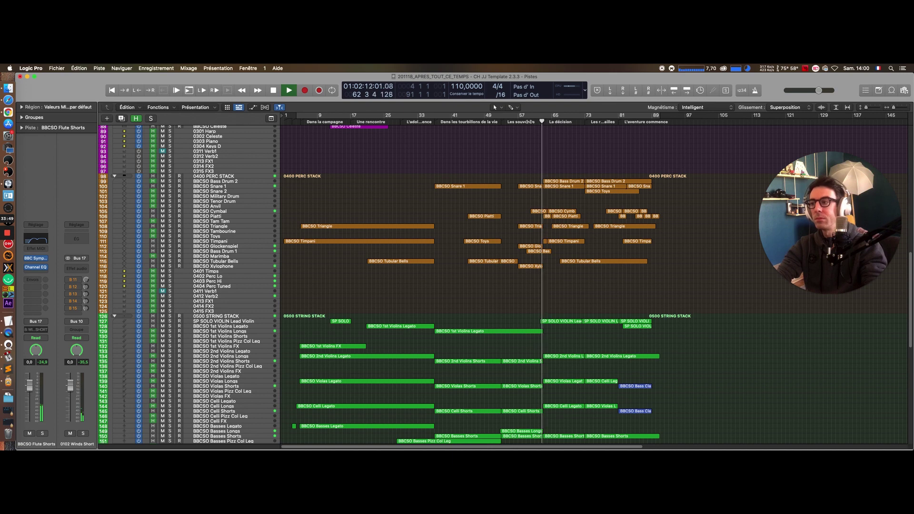
{"action": "key", "text": "space"}
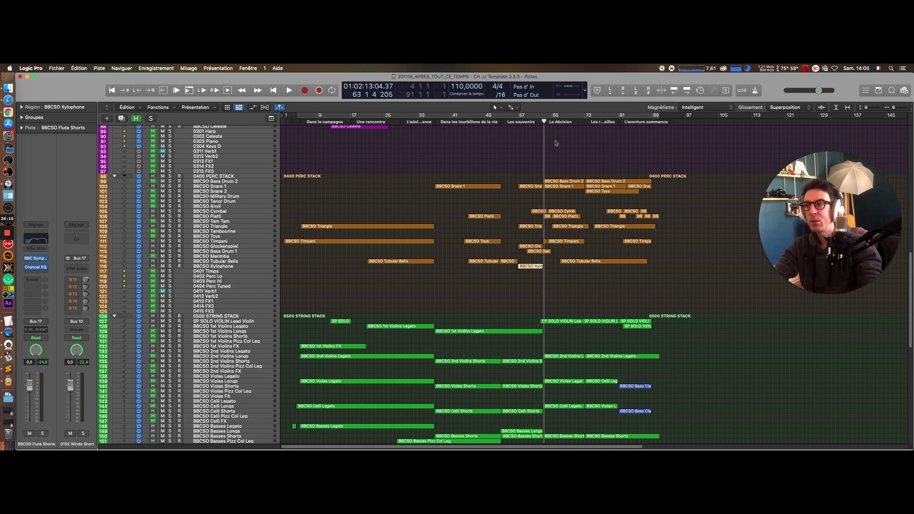
{"action": "left_click", "coordinate": [539, 121]}
{"action": "key", "text": "space"}
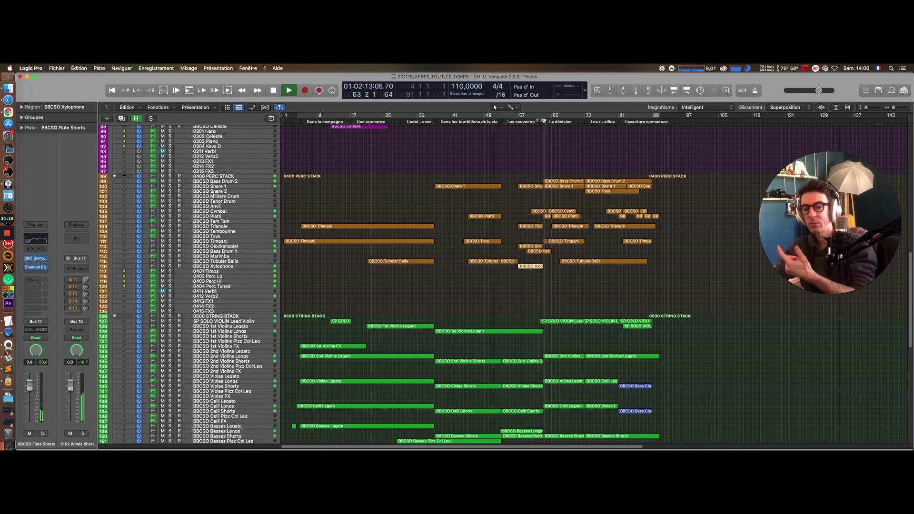
{"action": "key", "text": "space"}
Step: Look over the brass, keys, percussion, string and voice regions in La décision while playing the full arrangement from bar 63
{"action": "scroll", "coordinate": [552, 166], "scroll_direction": "up", "scroll_amount": 15}
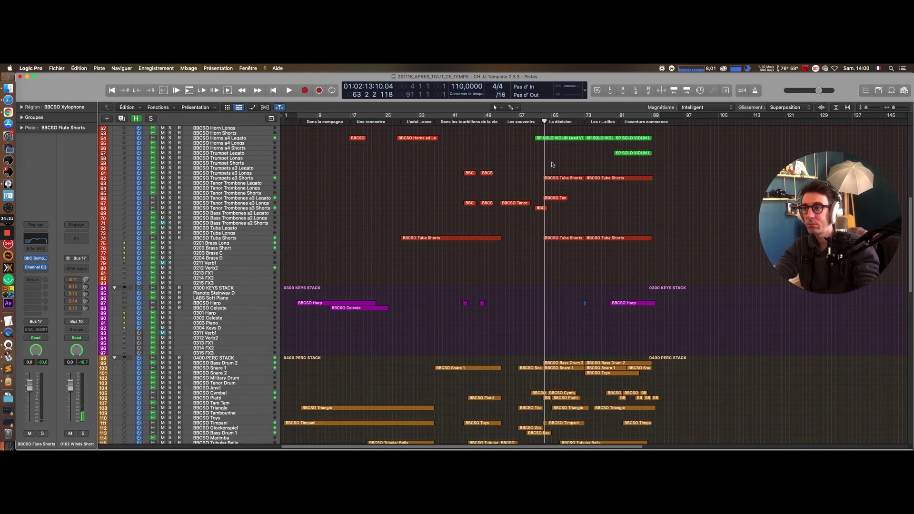
{"action": "scroll", "coordinate": [546, 194], "scroll_direction": "down", "scroll_amount": 13}
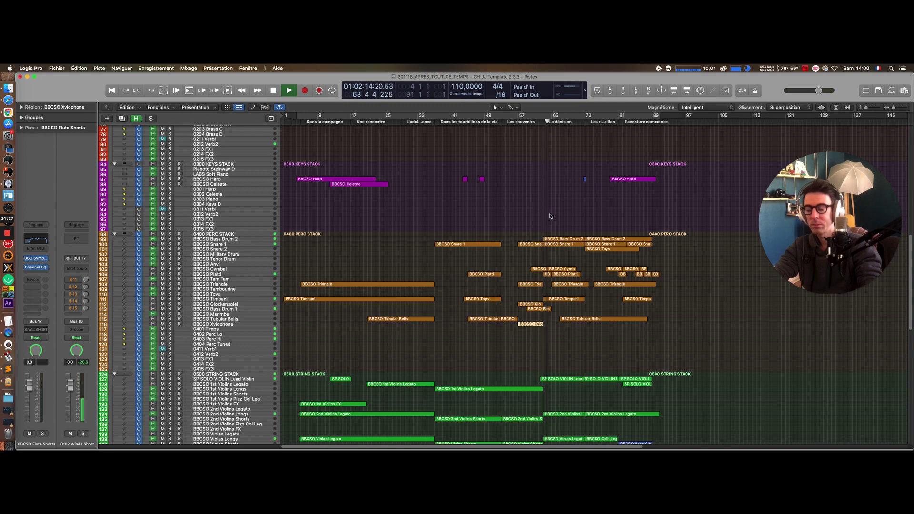
{"action": "scroll", "coordinate": [551, 222], "scroll_direction": "down", "scroll_amount": 10}
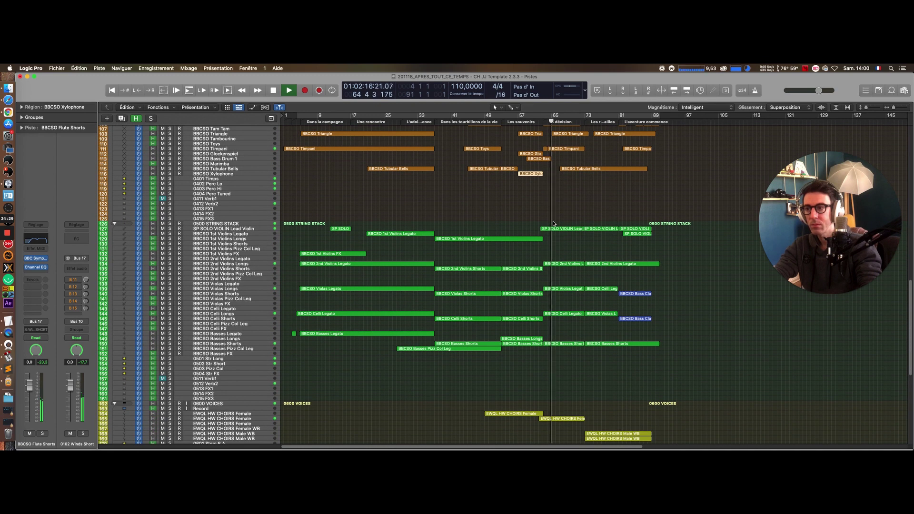
{"action": "scroll", "coordinate": [553, 224], "scroll_direction": "up", "scroll_amount": 2}
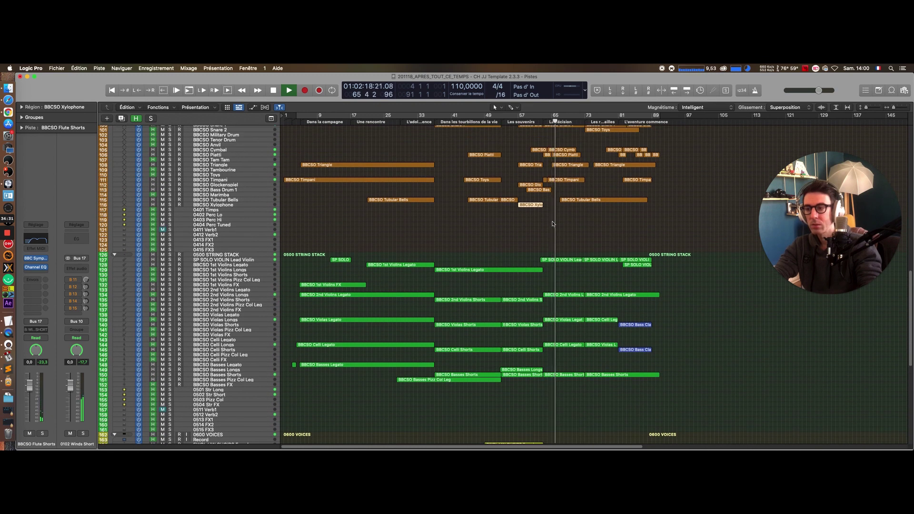
{"action": "scroll", "coordinate": [554, 223], "scroll_direction": "down", "scroll_amount": 2}
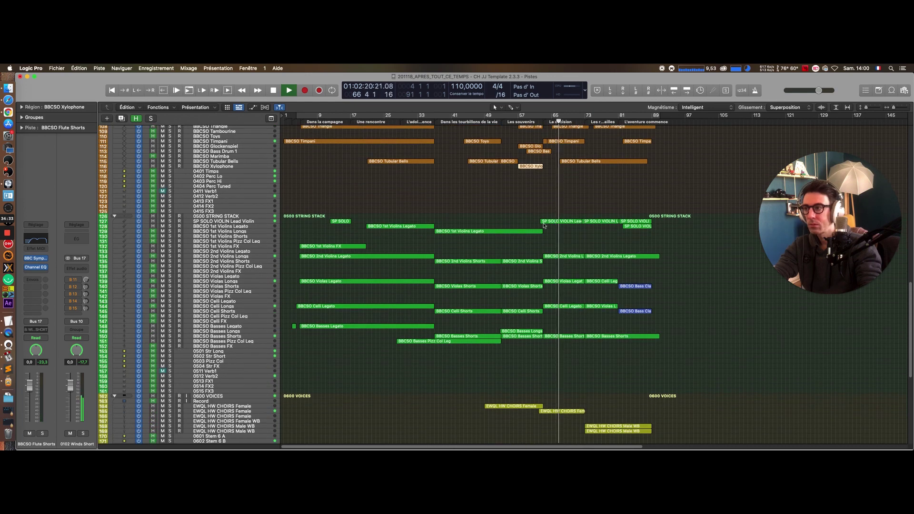
Step: Solo the 0500 STRING STACK, select its five string regions in La décision and zoom in on them
{"action": "left_click", "coordinate": [170, 216]}
{"action": "left_click_drag", "start_coordinate": [570, 195], "coordinate": [583, 360]}
{"action": "key", "text": "z"}
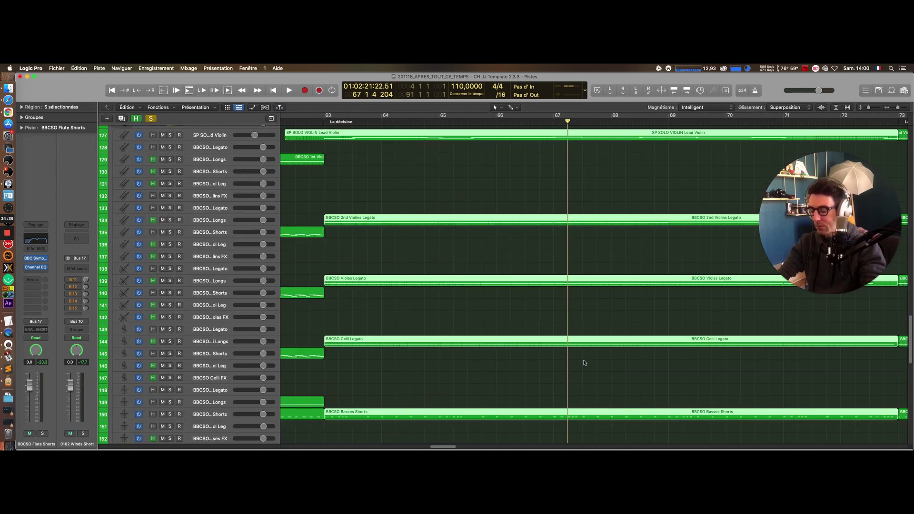
Step: Open the selected La décision string regions in the Piano Roll and examine their notes from the upper strings down to the basses
{"action": "key", "text": "z"}
{"action": "key", "text": "z"}
{"action": "key", "text": "z"}
{"action": "key", "text": "p"}
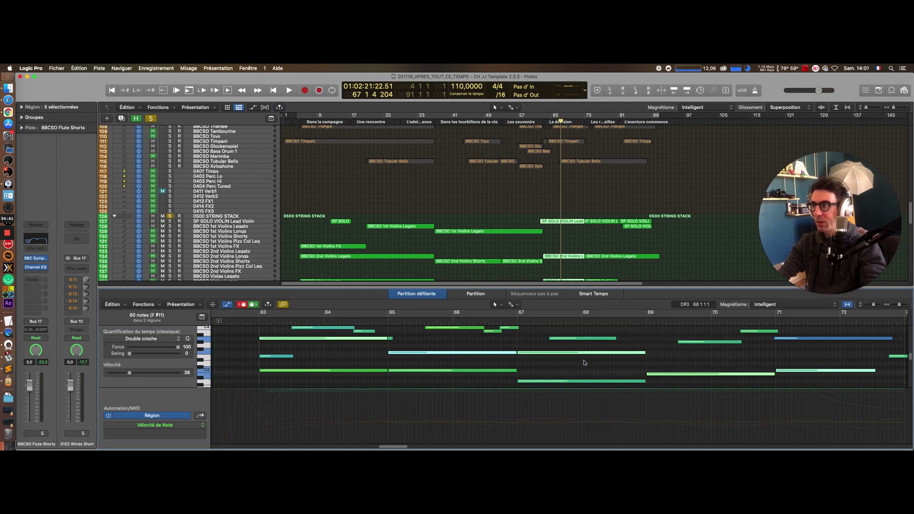
{"action": "scroll", "coordinate": [567, 260], "scroll_direction": "down", "scroll_amount": 3}
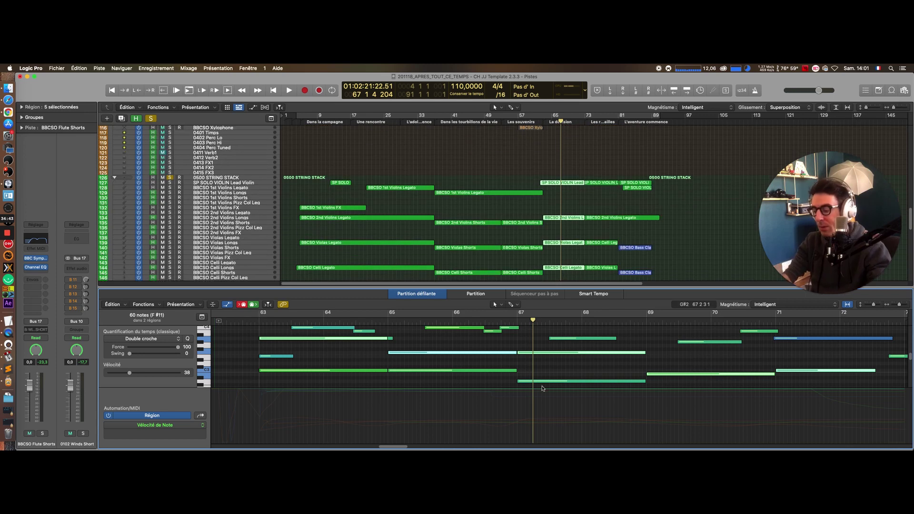
{"action": "key", "text": "p"}
{"action": "key", "text": "p"}
{"action": "scroll", "coordinate": [541, 383], "scroll_direction": "up", "scroll_amount": 5}
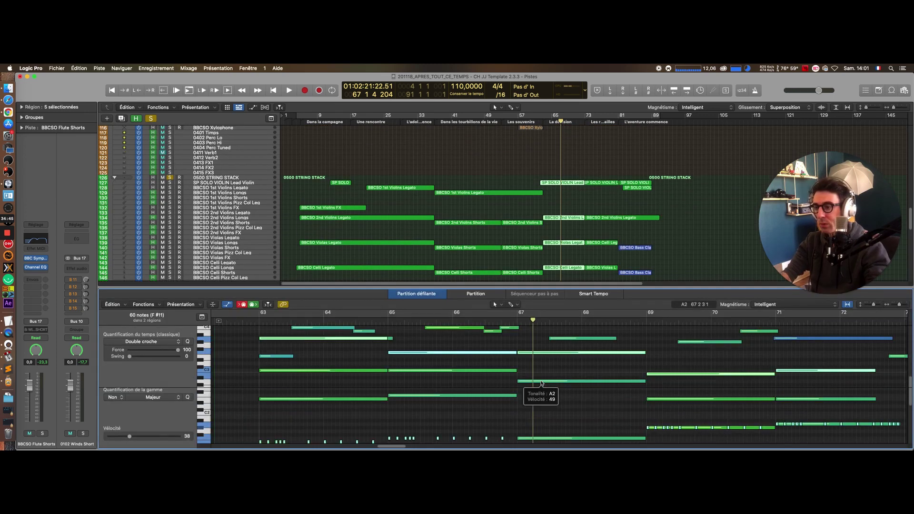
{"action": "scroll", "coordinate": [541, 383], "scroll_direction": "down", "scroll_amount": 6}
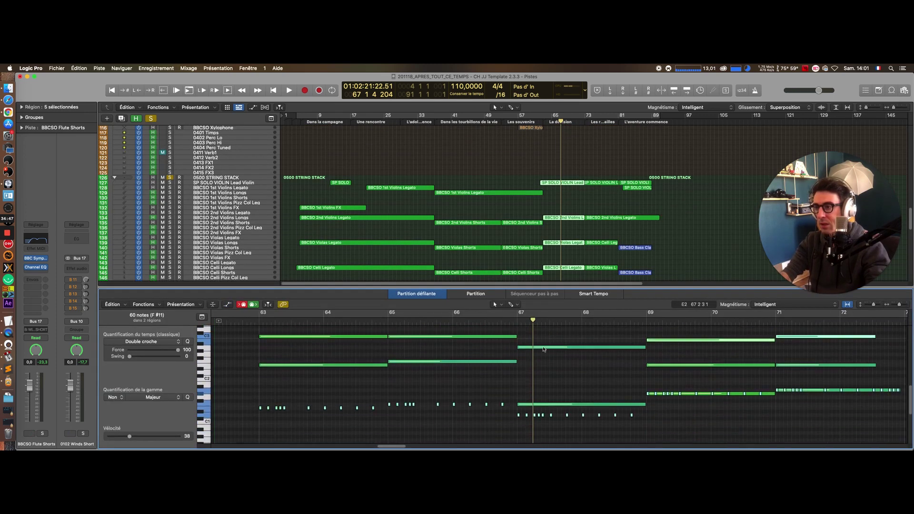
{"action": "scroll", "coordinate": [545, 257], "scroll_direction": "down", "scroll_amount": 4}
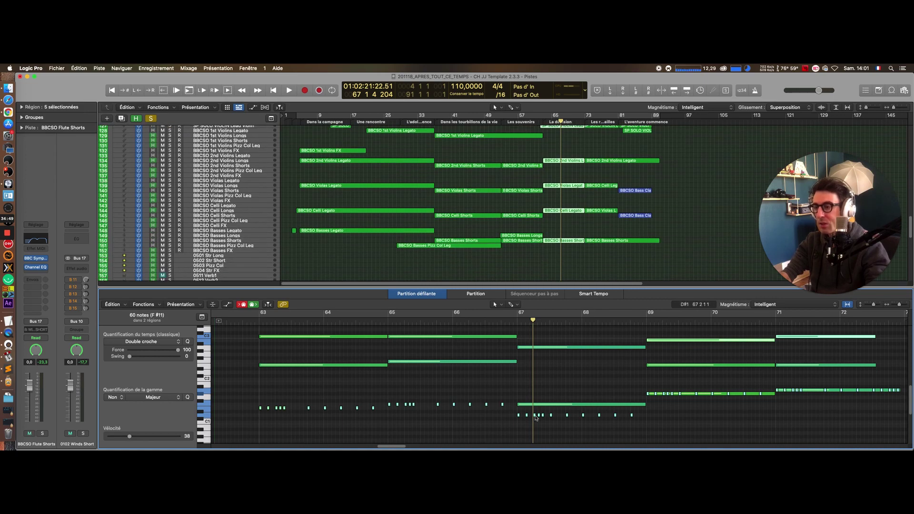
Step: Play the soloed strings from bar 67 and again from bar 62, following their notes through La décision
{"action": "key", "text": "space"}
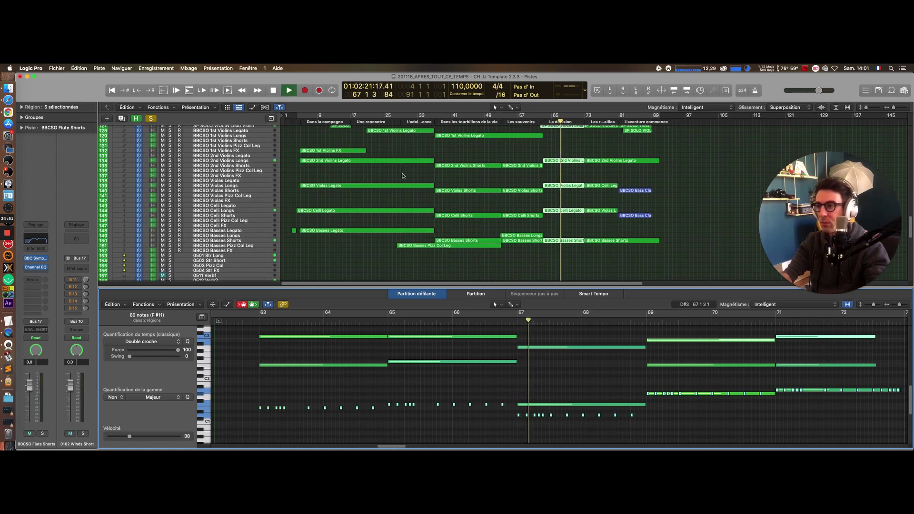
{"action": "scroll", "coordinate": [457, 235], "scroll_direction": "up", "scroll_amount": 1}
{"action": "scroll", "coordinate": [457, 235], "scroll_direction": "up", "scroll_amount": 4}
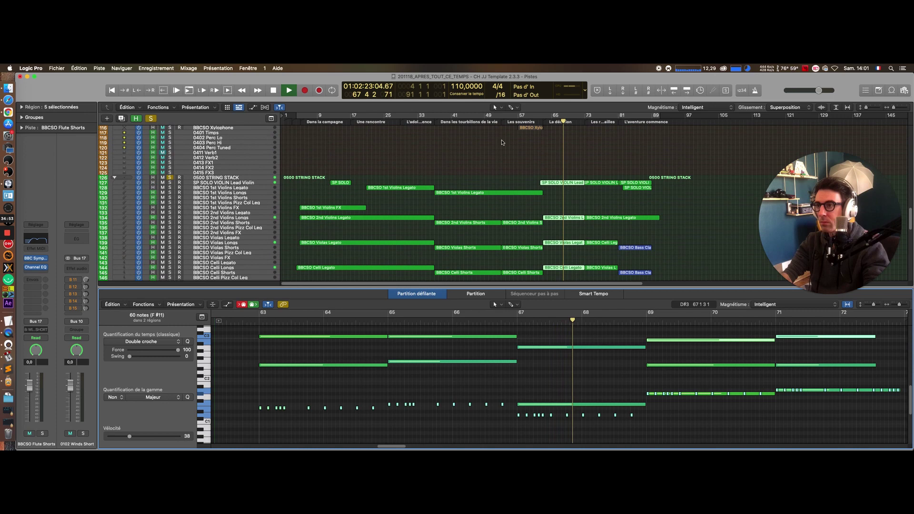
{"action": "left_click", "coordinate": [539, 121]}
{"action": "scroll", "coordinate": [536, 158], "scroll_direction": "down", "scroll_amount": 2}
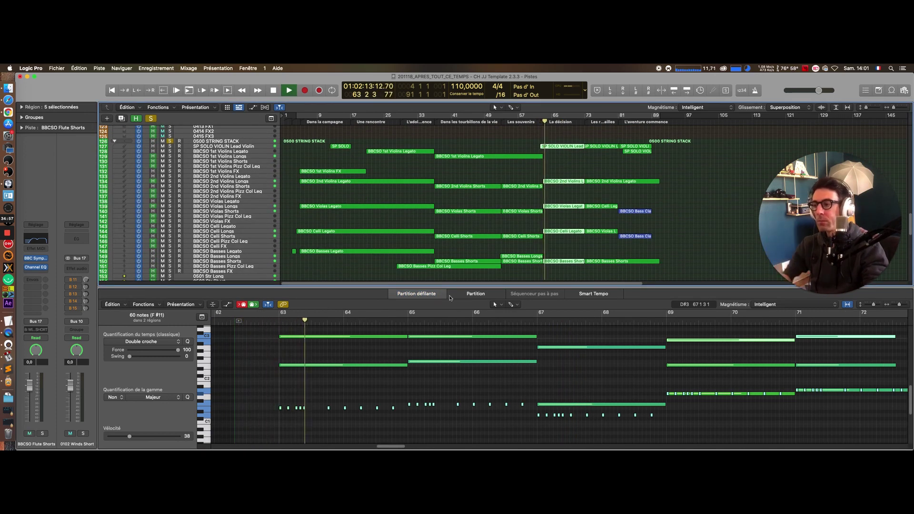
{"action": "scroll", "coordinate": [441, 343], "scroll_direction": "up", "scroll_amount": 2}
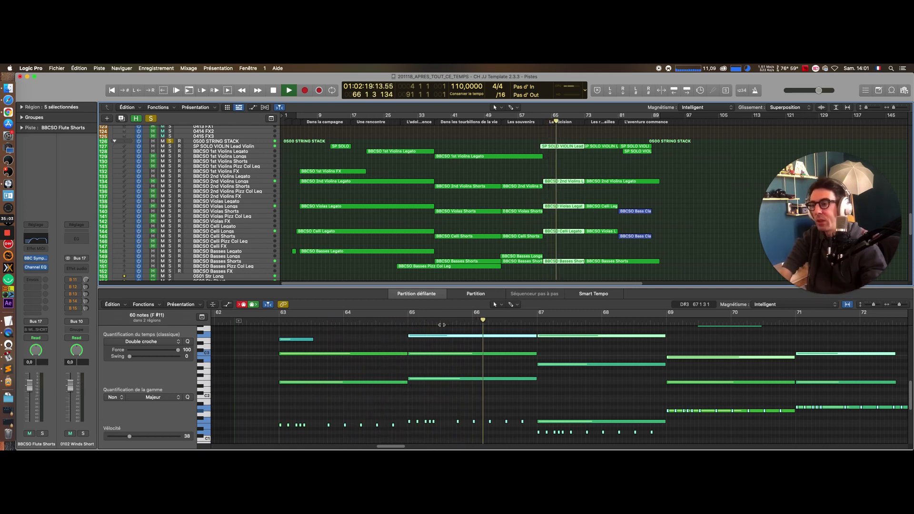
{"action": "scroll", "coordinate": [472, 368], "scroll_direction": "up", "scroll_amount": 4}
{"action": "scroll", "coordinate": [472, 367], "scroll_direction": "down", "scroll_amount": 1}
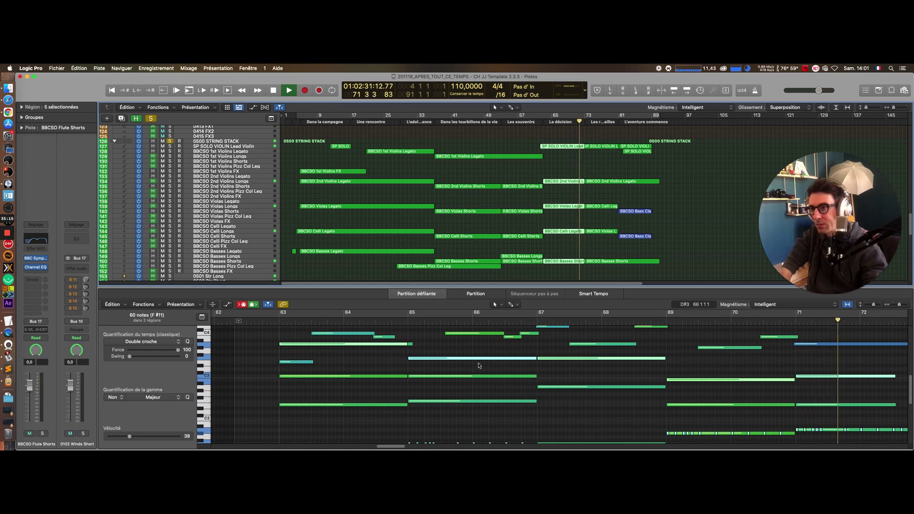
Step: Select the nine string regions from bar 73 onward and follow their notes during playback
{"action": "scroll", "coordinate": [475, 246], "scroll_direction": "down", "scroll_amount": 5}
{"action": "scroll", "coordinate": [475, 246], "scroll_direction": "up", "scroll_amount": 2}
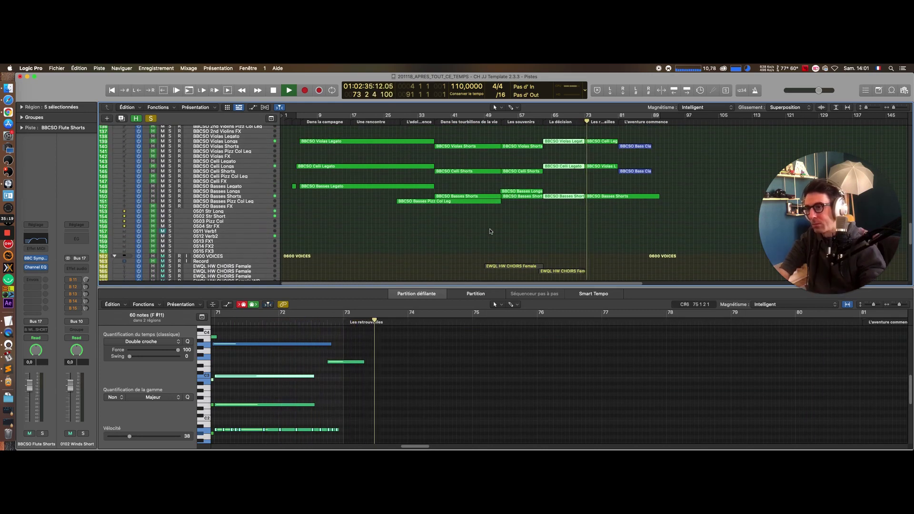
{"action": "scroll", "coordinate": [489, 228], "scroll_direction": "up", "scroll_amount": 3}
{"action": "left_click_drag", "start_coordinate": [597, 137], "coordinate": [647, 267]}
{"action": "scroll", "coordinate": [393, 395], "scroll_direction": "down", "scroll_amount": 2}
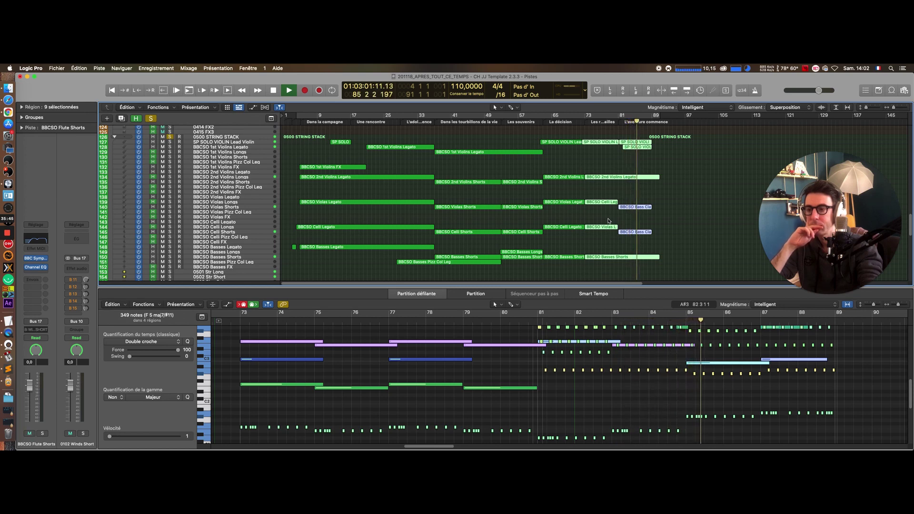
Step: Look over the percussion, keys, brass and woodwind tracks while the soloed strings play on, and stop playback at bar 89
{"action": "scroll", "coordinate": [615, 216], "scroll_direction": "up", "scroll_amount": 15}
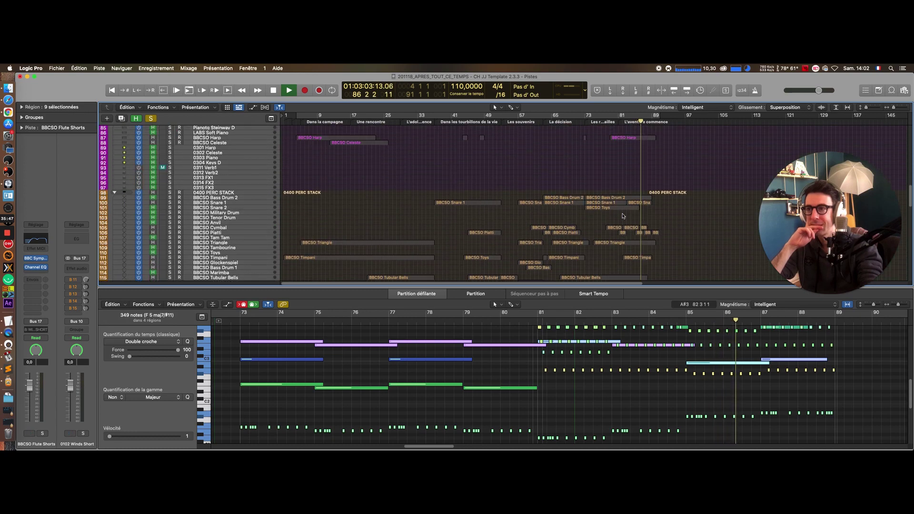
{"action": "scroll", "coordinate": [622, 216], "scroll_direction": "up", "scroll_amount": 20}
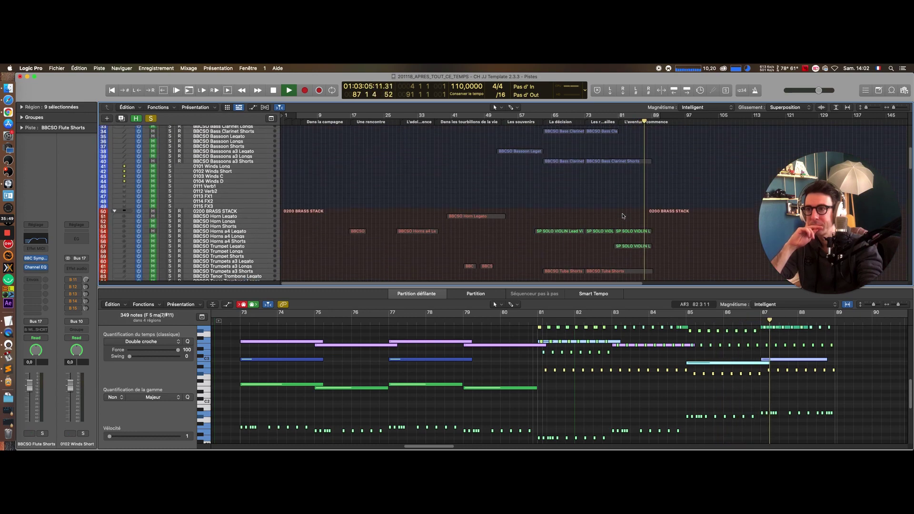
{"action": "scroll", "coordinate": [621, 215], "scroll_direction": "up", "scroll_amount": 12}
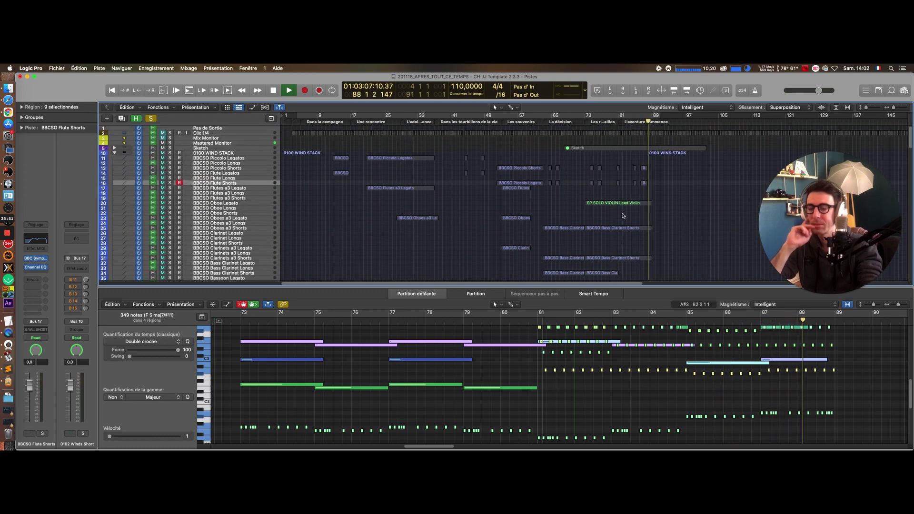
{"action": "key", "text": "space"}
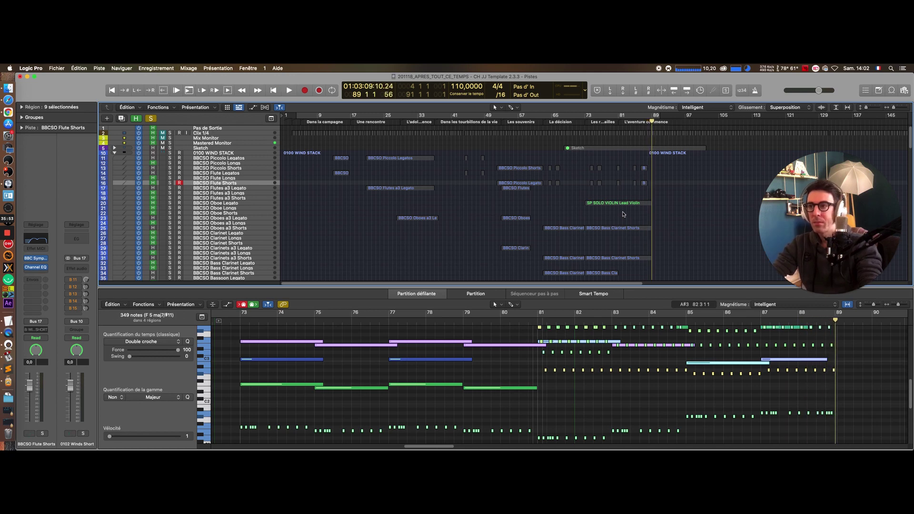
Step: Look over the brass and keys tracks and examine the selected string regions' notes from bar 73 to bar 89
{"action": "scroll", "coordinate": [577, 171], "scroll_direction": "down", "scroll_amount": 10}
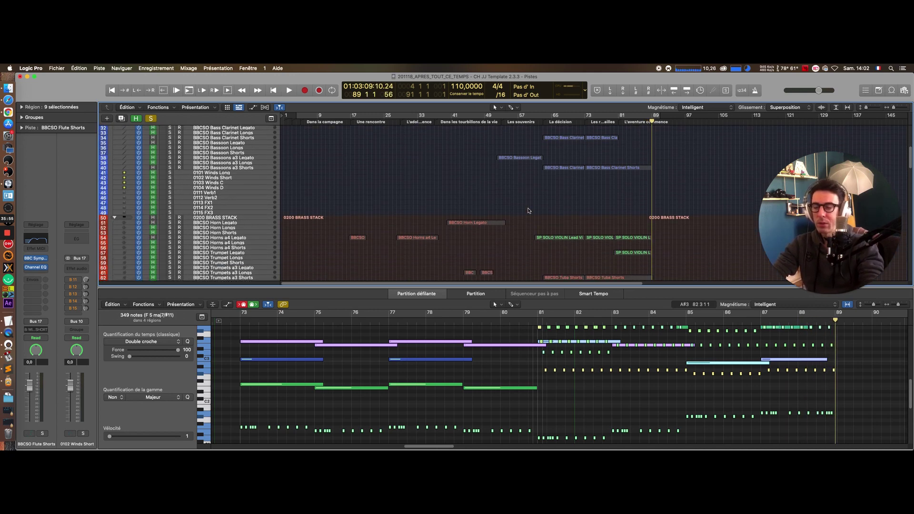
{"action": "scroll", "coordinate": [632, 233], "scroll_direction": "down", "scroll_amount": 9}
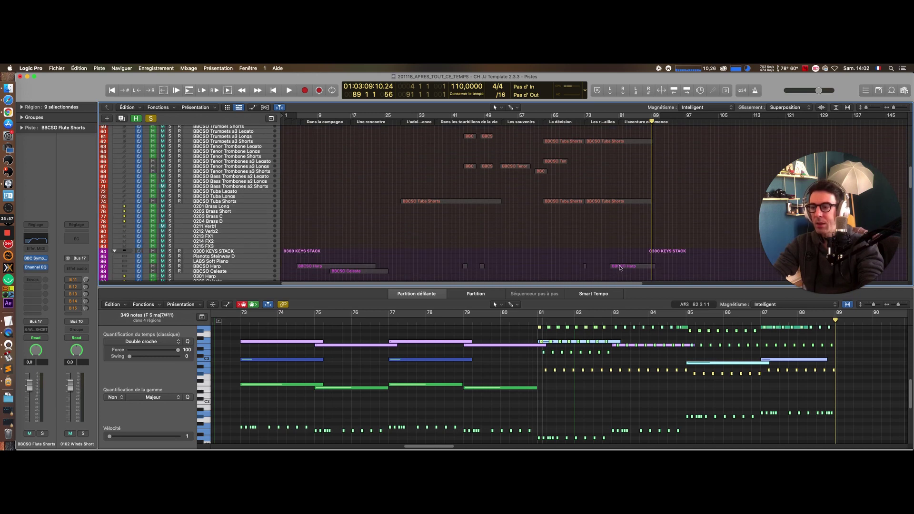
{"action": "scroll", "coordinate": [352, 434], "scroll_direction": "down", "scroll_amount": 2}
{"action": "scroll", "coordinate": [418, 419], "scroll_direction": "left", "scroll_amount": 10}
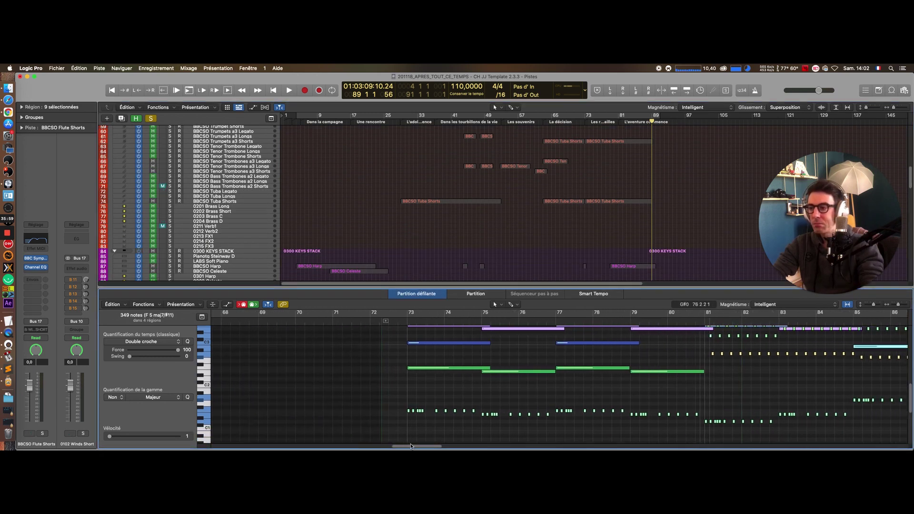
{"action": "scroll", "coordinate": [418, 407], "scroll_direction": "up", "scroll_amount": 5}
{"action": "scroll", "coordinate": [412, 419], "scroll_direction": "down", "scroll_amount": 5}
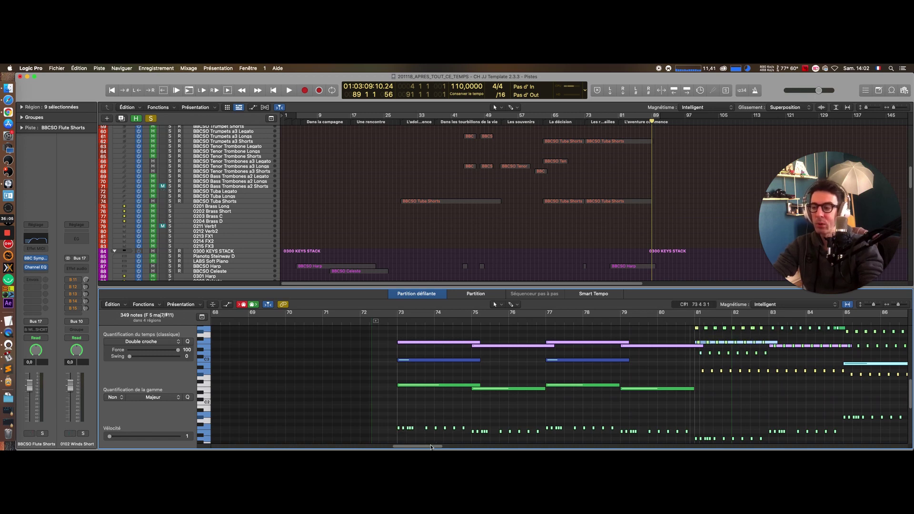
{"action": "scroll", "coordinate": [500, 428], "scroll_direction": "right", "scroll_amount": 12}
Step: Look through the tracks from the woodwinds down to the voices, and clear the solo on the 0500 STRING STACK
{"action": "scroll", "coordinate": [578, 191], "scroll_direction": "up", "scroll_amount": 15}
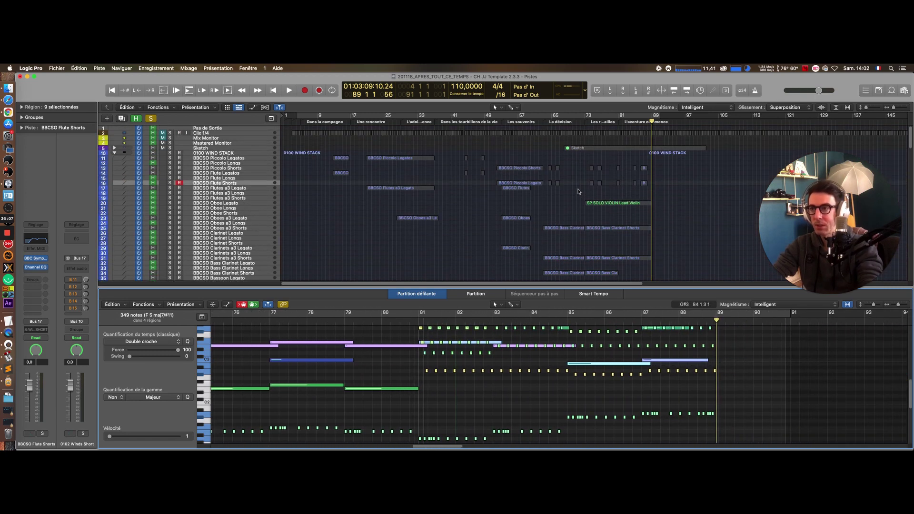
{"action": "scroll", "coordinate": [602, 196], "scroll_direction": "down", "scroll_amount": 20}
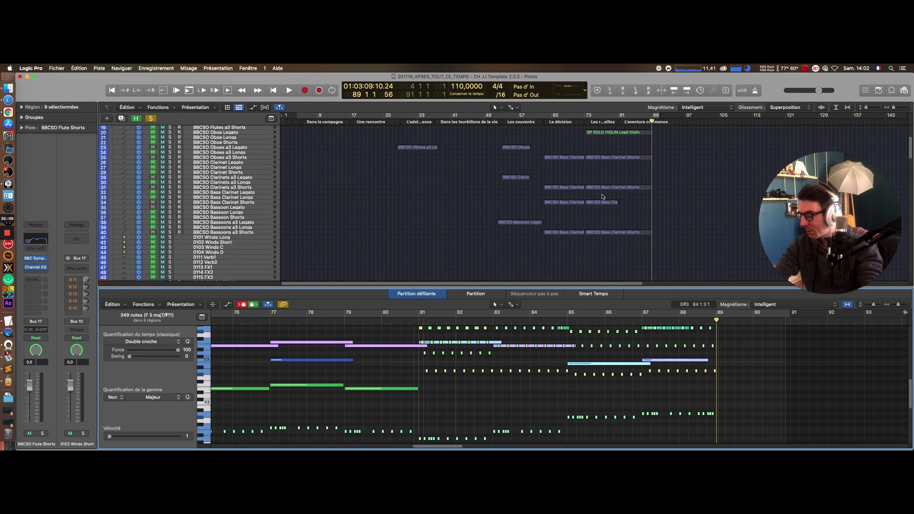
{"action": "scroll", "coordinate": [601, 219], "scroll_direction": "down", "scroll_amount": 8}
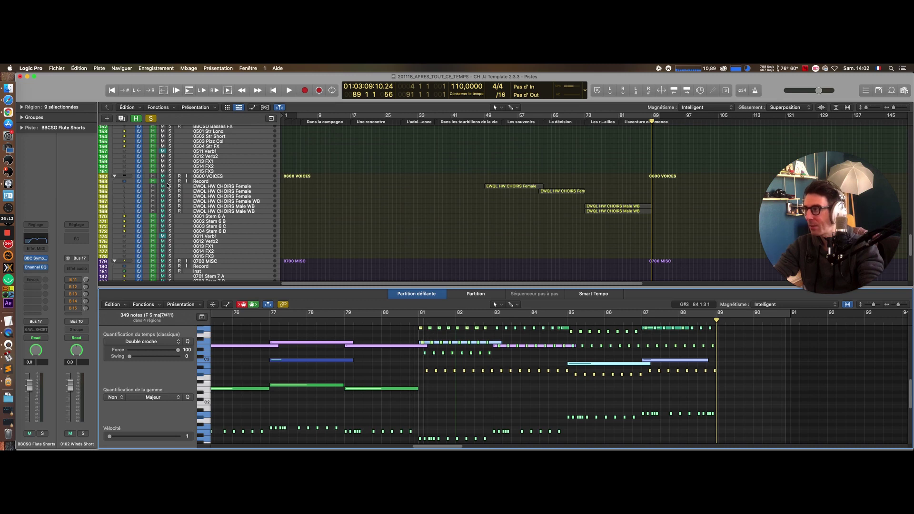
{"action": "scroll", "coordinate": [181, 176], "scroll_direction": "up", "scroll_amount": 9}
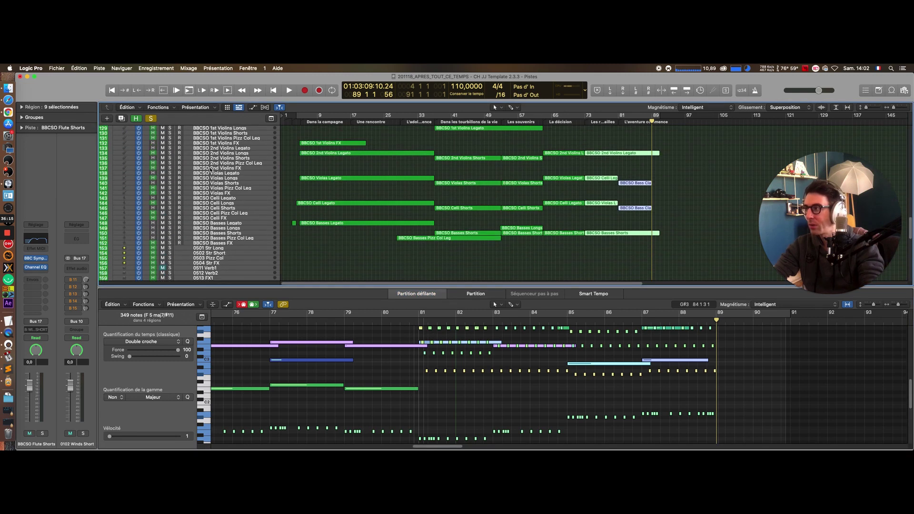
{"action": "left_click", "coordinate": [166, 175]}
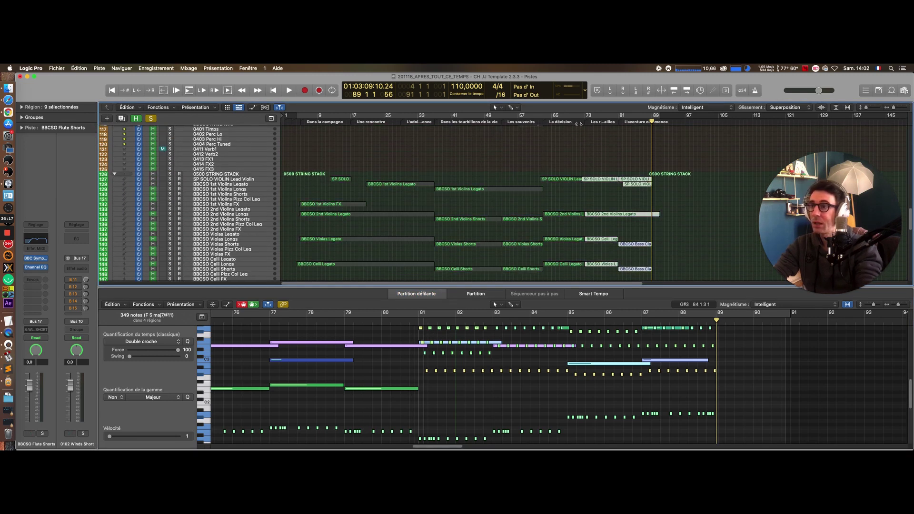
Step: Solo the 0600 VOICES stack and select the two EWQL HW CHOIRS Male WB regions
{"action": "scroll", "coordinate": [340, 168], "scroll_direction": "down", "scroll_amount": 12}
{"action": "key", "text": "space"}
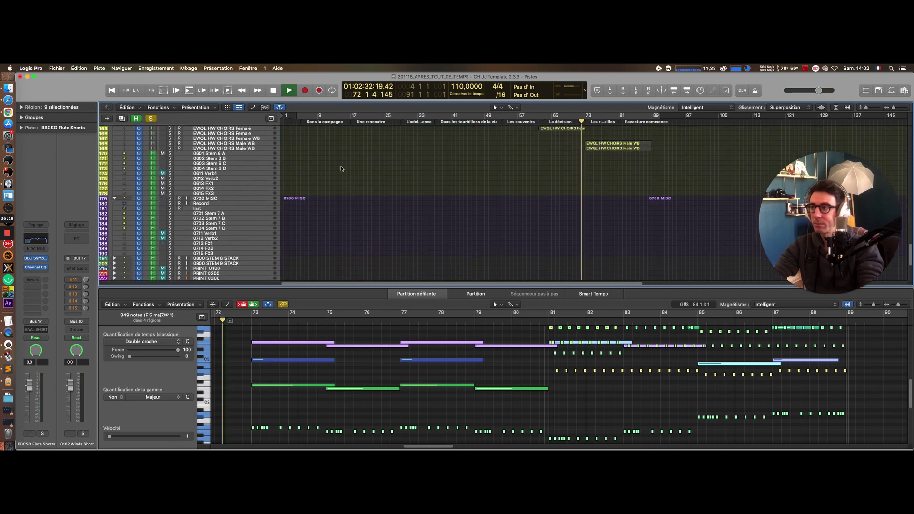
{"action": "scroll", "coordinate": [627, 235], "scroll_direction": "up", "scroll_amount": 4}
{"action": "left_click", "coordinate": [627, 236]}
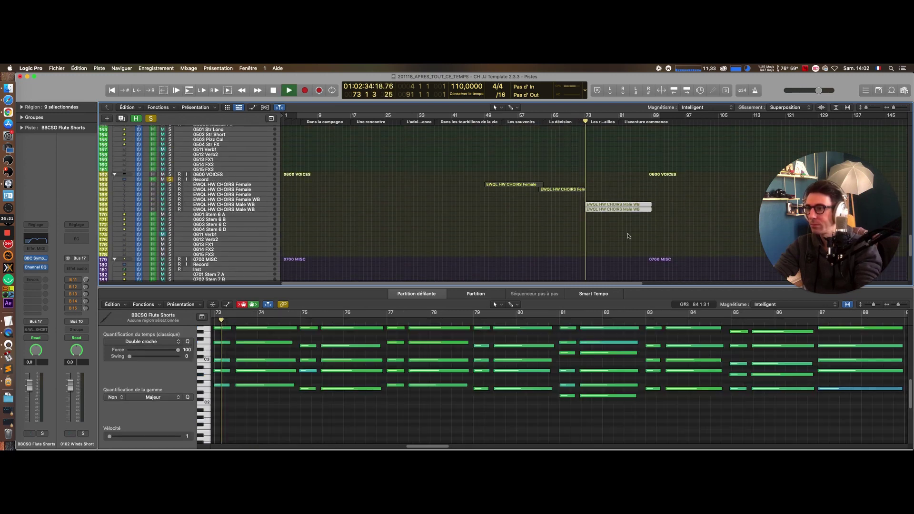
{"action": "key", "text": "space"}
{"action": "left_click", "coordinate": [170, 179]}
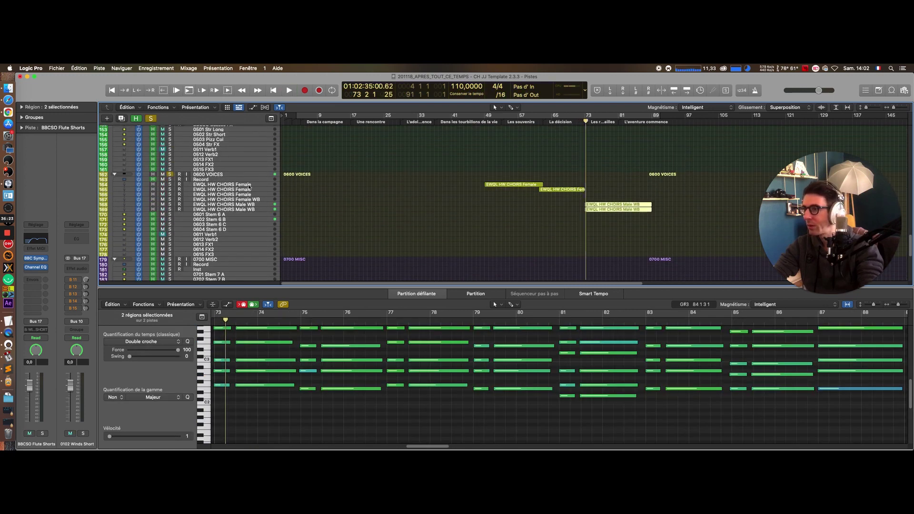
Step: Play the soloed voices from bar 72 to bar 87 while examining the male choir notes in the Piano Roll
{"action": "left_click", "coordinate": [579, 123]}
{"action": "scroll", "coordinate": [590, 190], "scroll_direction": "up", "scroll_amount": 2}
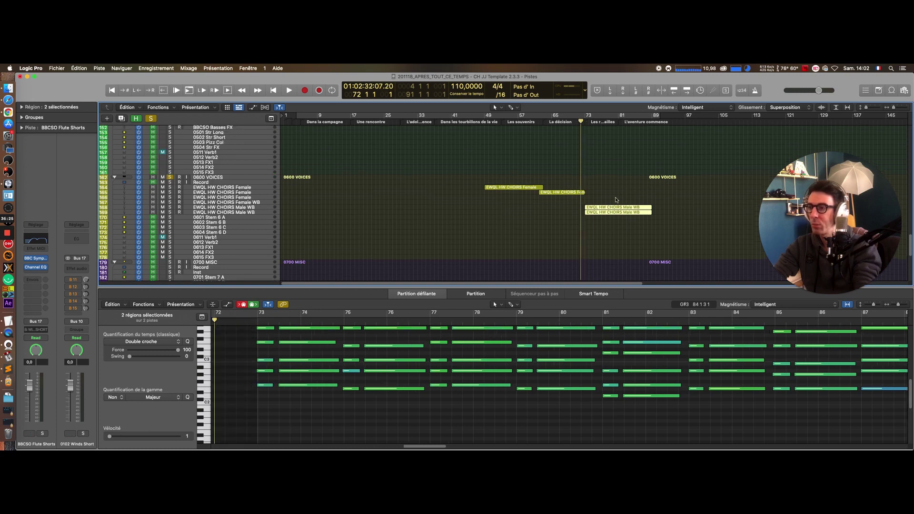
{"action": "scroll", "coordinate": [545, 366], "scroll_direction": "up", "scroll_amount": 1}
{"action": "scroll", "coordinate": [545, 365], "scroll_direction": "up", "scroll_amount": 1}
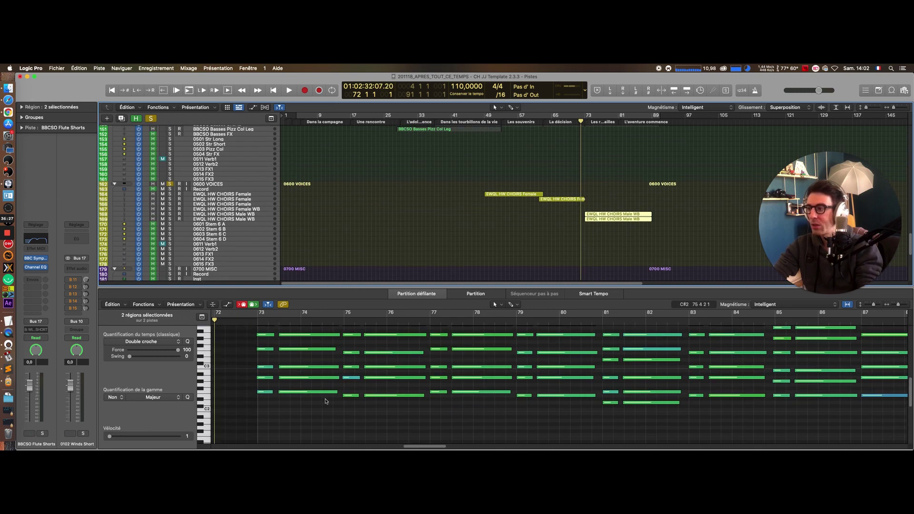
{"action": "key", "text": "space"}
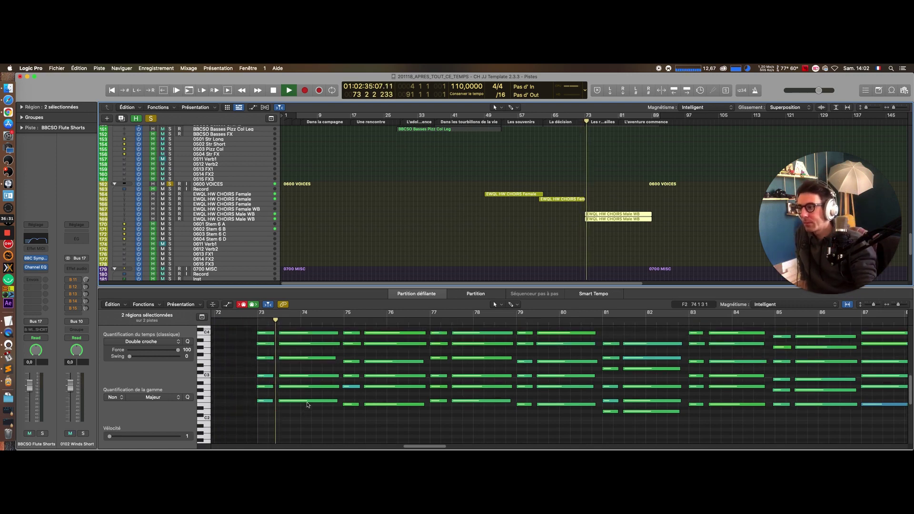
{"action": "scroll", "coordinate": [309, 383], "scroll_direction": "up", "scroll_amount": 4}
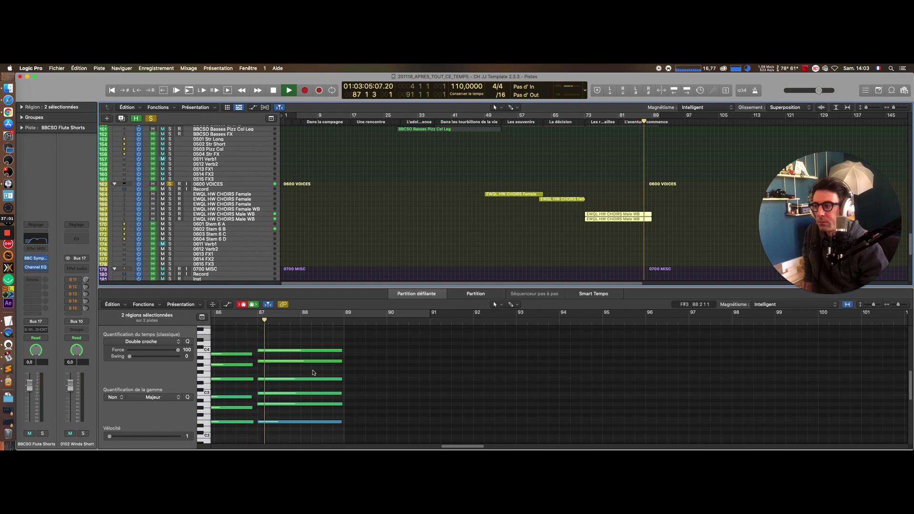
{"action": "key", "text": "space"}
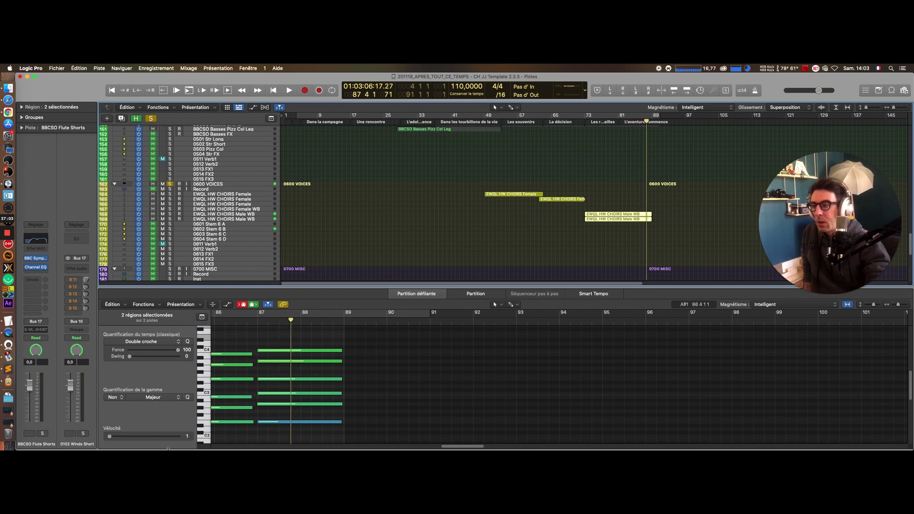
Step: Replay the male choir regions from just before bar 73
{"action": "left_click_drag", "start_coordinate": [453, 446], "coordinate": [421, 446]}
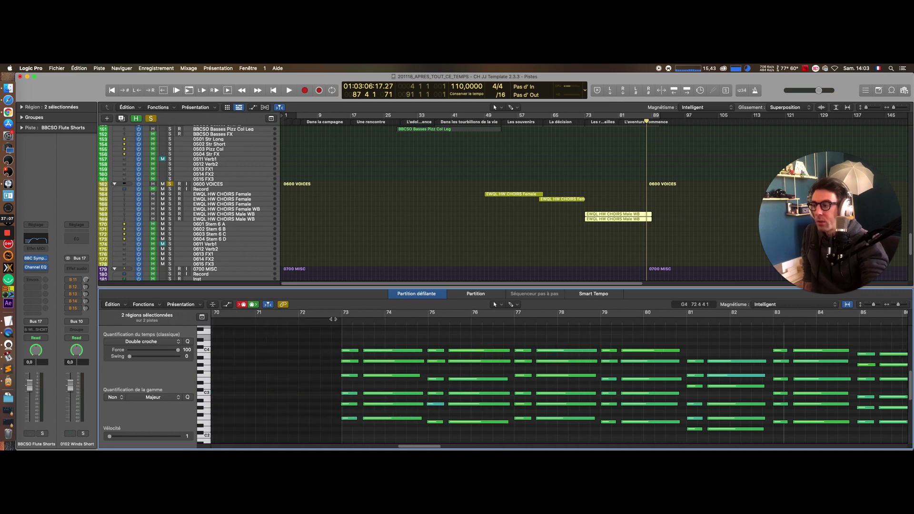
{"action": "left_click", "coordinate": [333, 319]}
{"action": "key", "text": "space"}
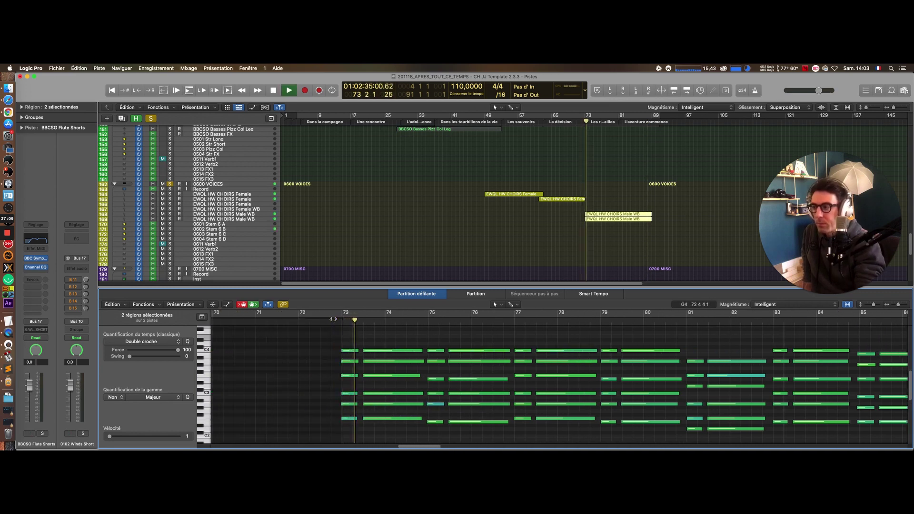
Step: Stop playback and examine the male choir notes between bars 73 and 88 in the Piano Roll
{"action": "key", "text": "space"}
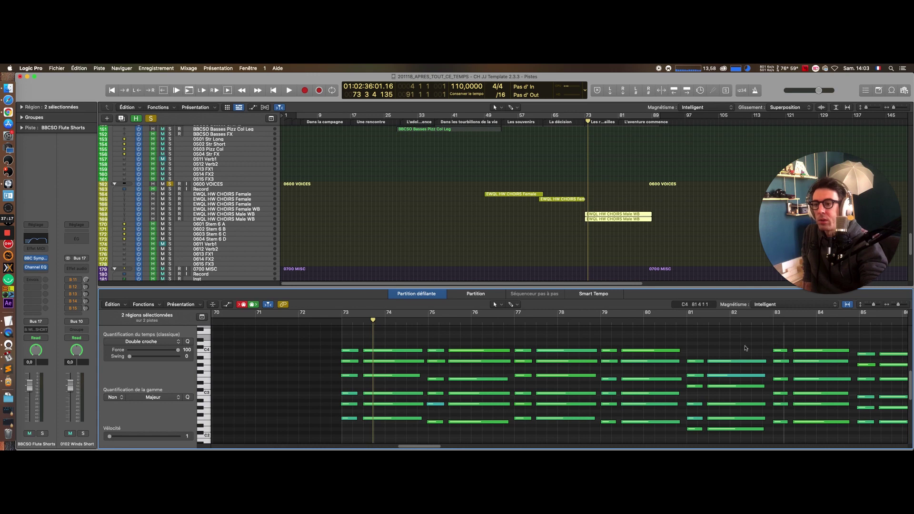
{"action": "mouse_move", "coordinate": [427, 447]}
{"action": "left_mouse_down"}
{"action": "mouse_move", "coordinate": [434, 448]}
{"action": "mouse_move", "coordinate": [420, 443]}
{"action": "left_mouse_up"}
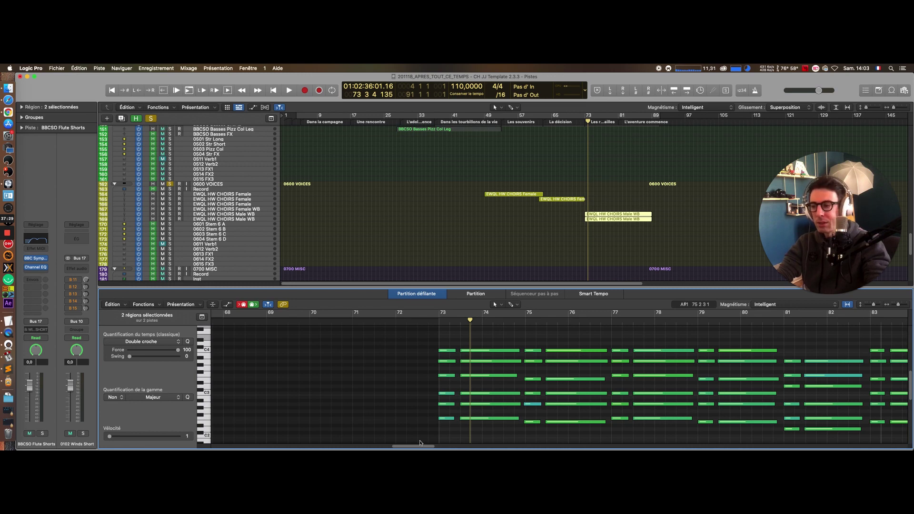
{"action": "left_click_drag", "start_coordinate": [420, 443], "coordinate": [442, 441]}
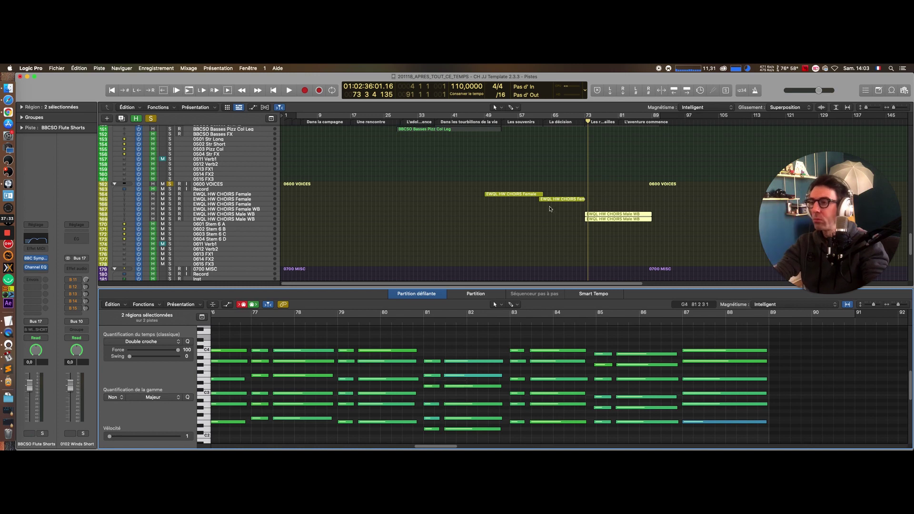
{"action": "left_click_drag", "start_coordinate": [435, 446], "coordinate": [428, 447]}
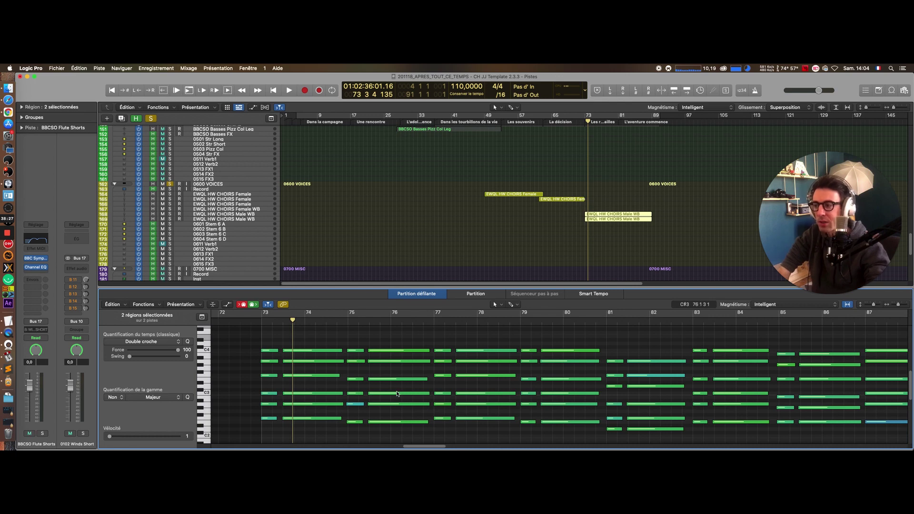
{"action": "mouse_move", "coordinate": [421, 380]}
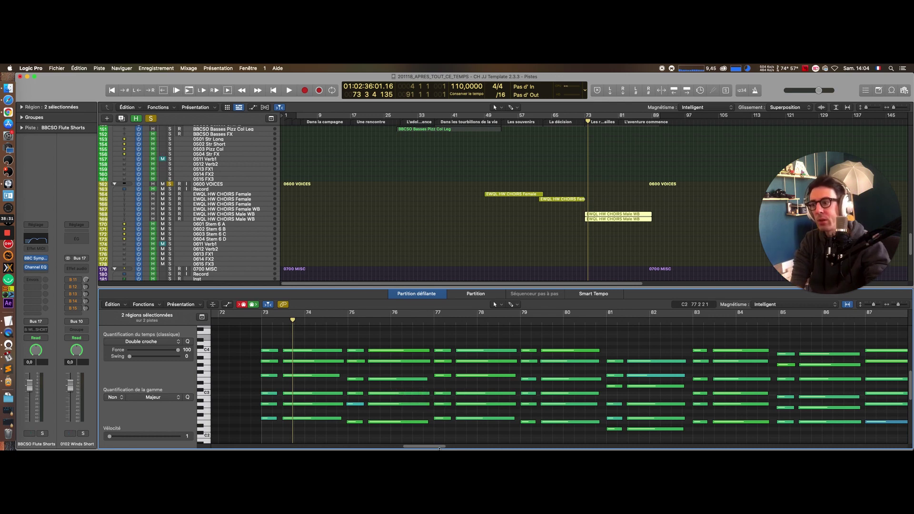
{"action": "left_click_drag", "start_coordinate": [434, 448], "coordinate": [426, 448]}
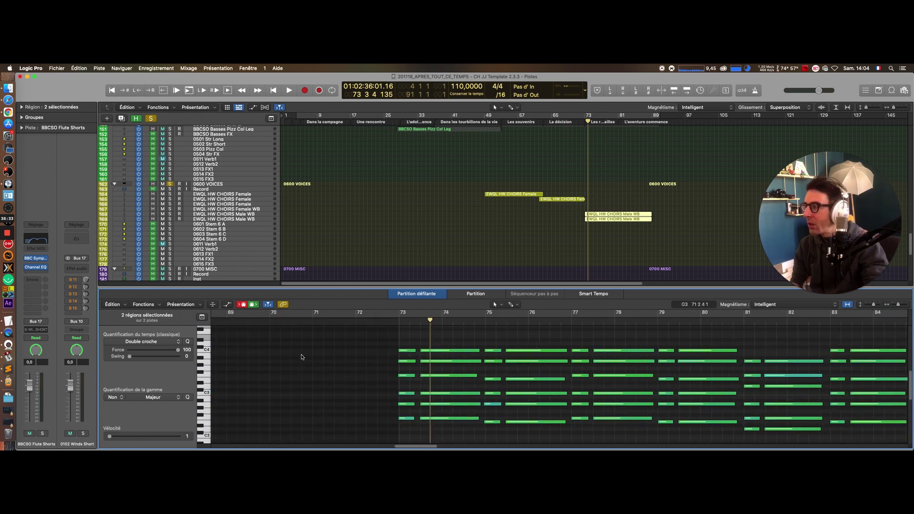
Step: Open the Play instrument of the first EWQL HW CHOIRS Male WB track that contains a region
{"action": "scroll", "coordinate": [368, 233], "scroll_direction": "down", "scroll_amount": 3}
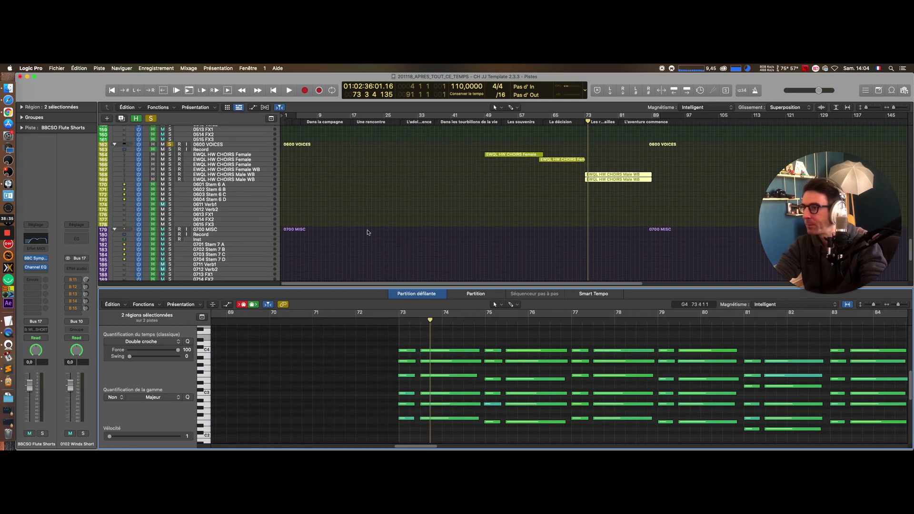
{"action": "left_click", "coordinate": [231, 190]}
{"action": "left_click", "coordinate": [233, 175]}
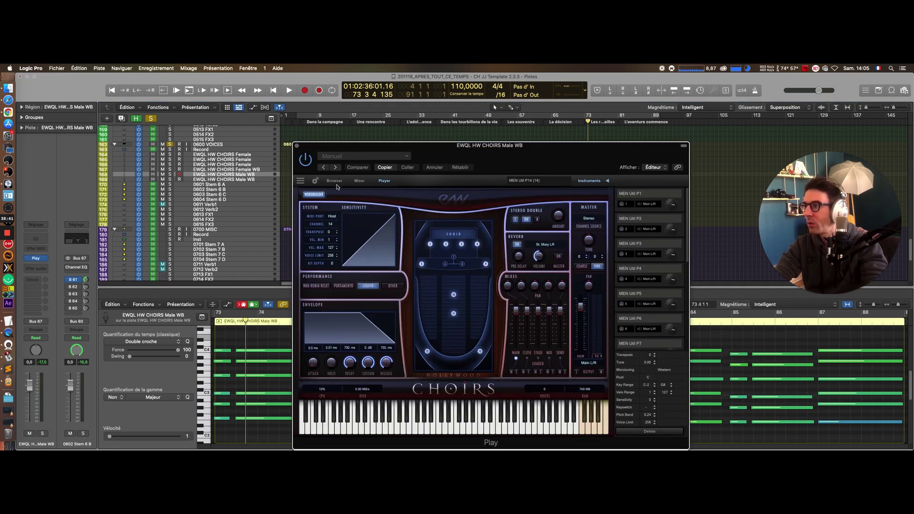
Step: Browse the EW Hollywood Choirs Gold library through its Womens Choir and Mens Choir folders to the MEN WB Multi folder
{"action": "left_click", "coordinate": [334, 181]}
{"action": "left_click", "coordinate": [388, 182]}
{"action": "left_click", "coordinate": [335, 182]}
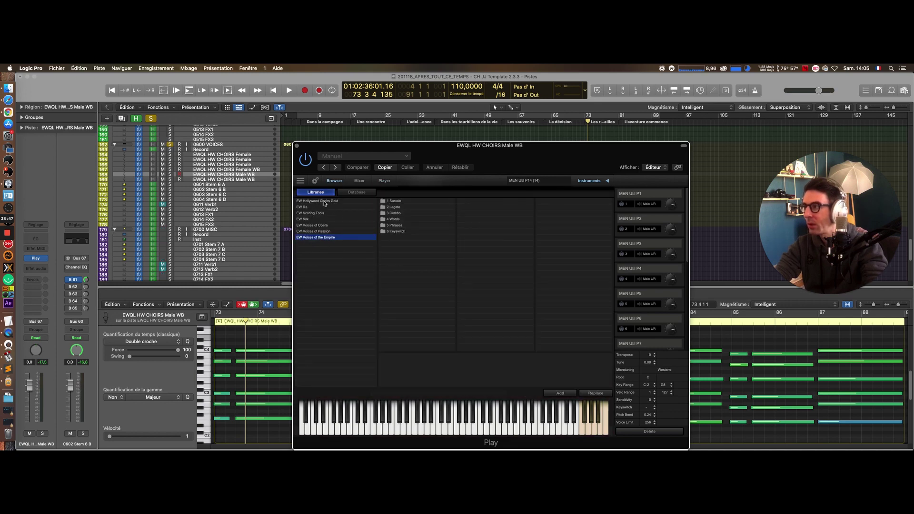
{"action": "left_click", "coordinate": [326, 202]}
{"action": "left_click", "coordinate": [396, 207]}
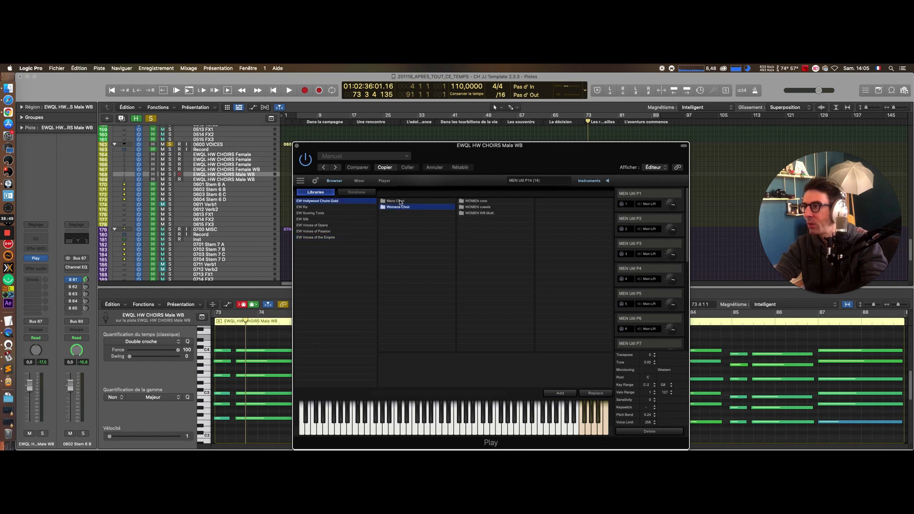
{"action": "left_click", "coordinate": [400, 202]}
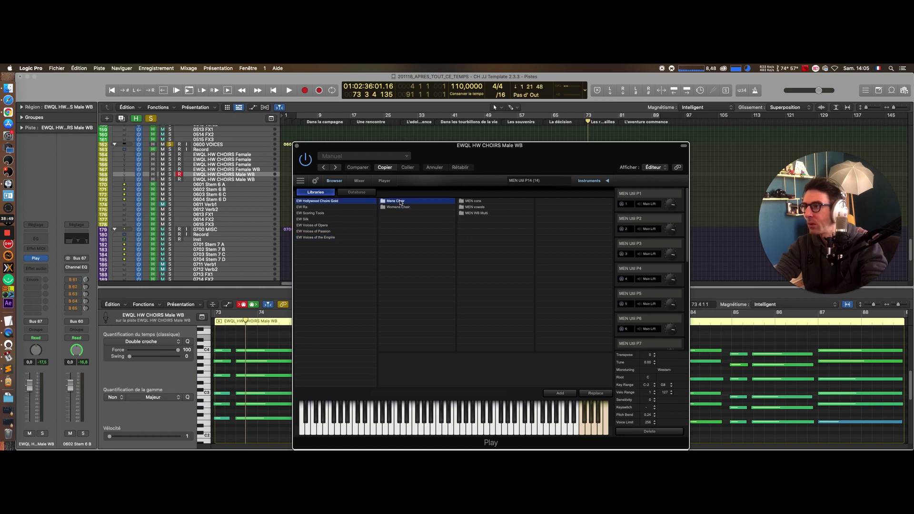
{"action": "left_click", "coordinate": [489, 214]}
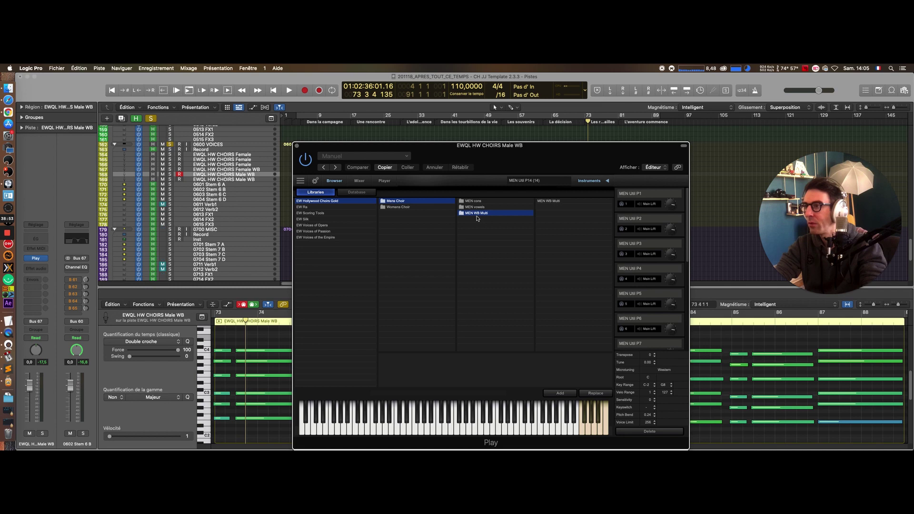
Step: Examine the men's choir syllables and available letters in WordBuilder, and close the instrument window
{"action": "left_click", "coordinate": [384, 180]}
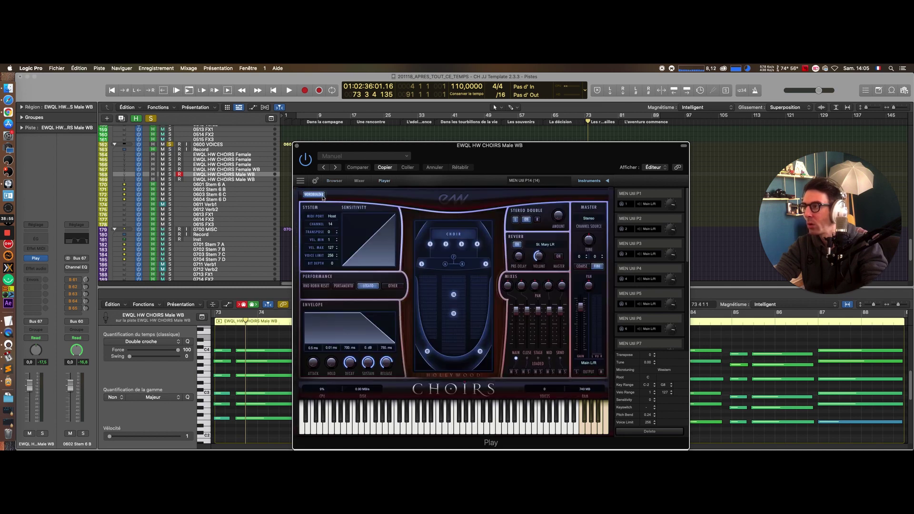
{"action": "left_click", "coordinate": [314, 194]}
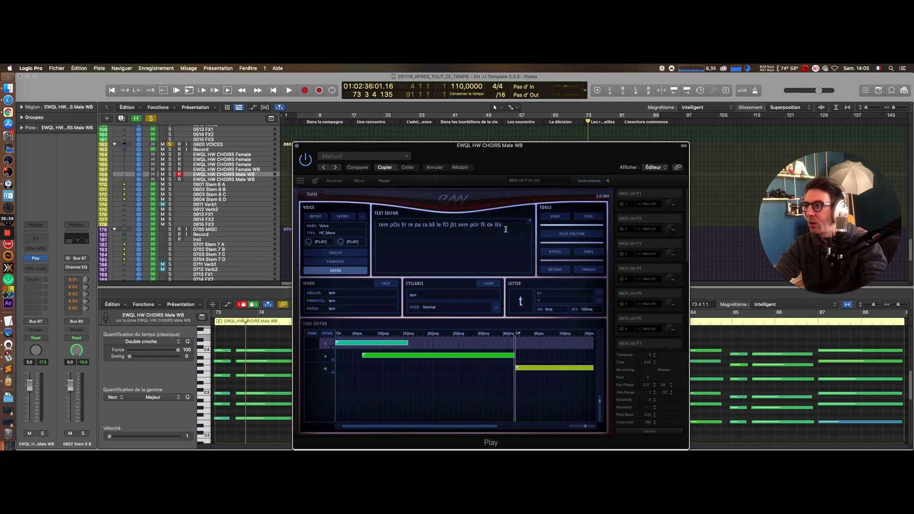
{"action": "left_click", "coordinate": [530, 223]}
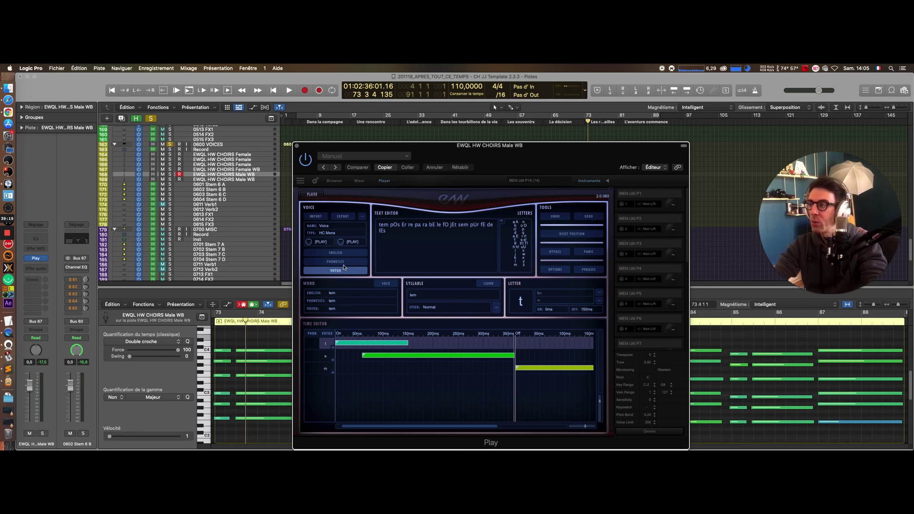
{"action": "left_click", "coordinate": [500, 222]}
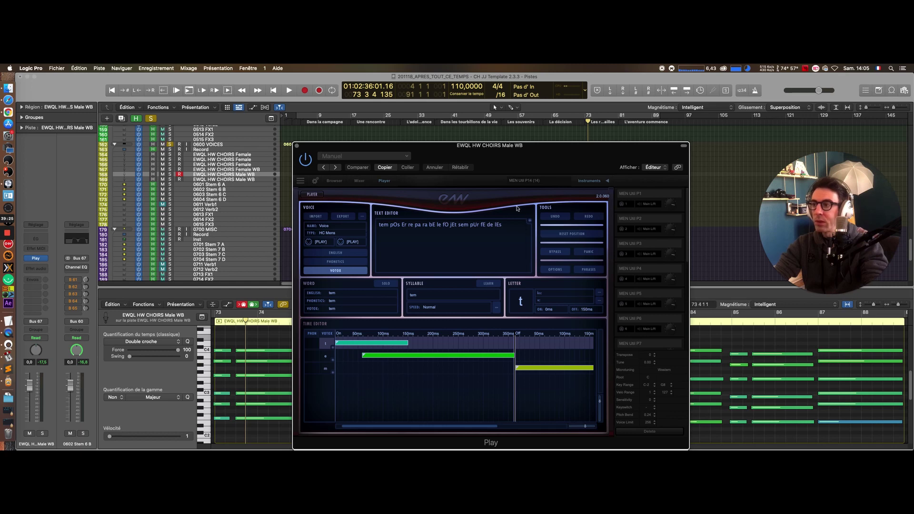
{"action": "left_click", "coordinate": [297, 146]}
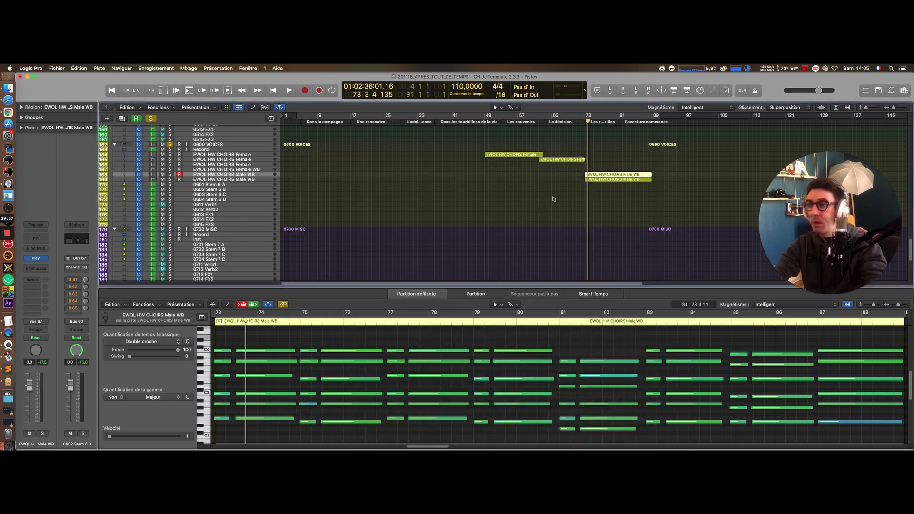
Step: Solo the 0500 STRING STACK together with the voices and start playback from bar 72
{"action": "scroll", "coordinate": [532, 276], "scroll_direction": "right", "scroll_amount": 3}
{"action": "scroll", "coordinate": [544, 177], "scroll_direction": "up", "scroll_amount": 10}
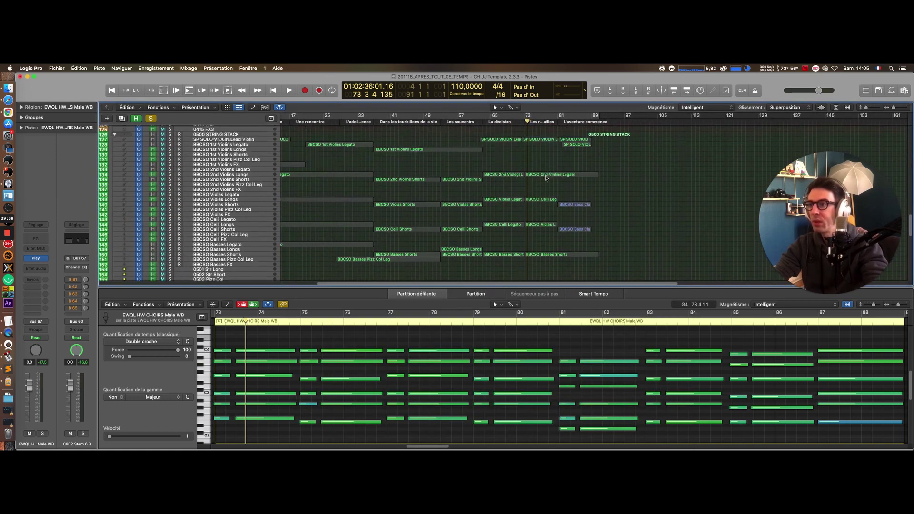
{"action": "scroll", "coordinate": [543, 177], "scroll_direction": "up", "scroll_amount": 4}
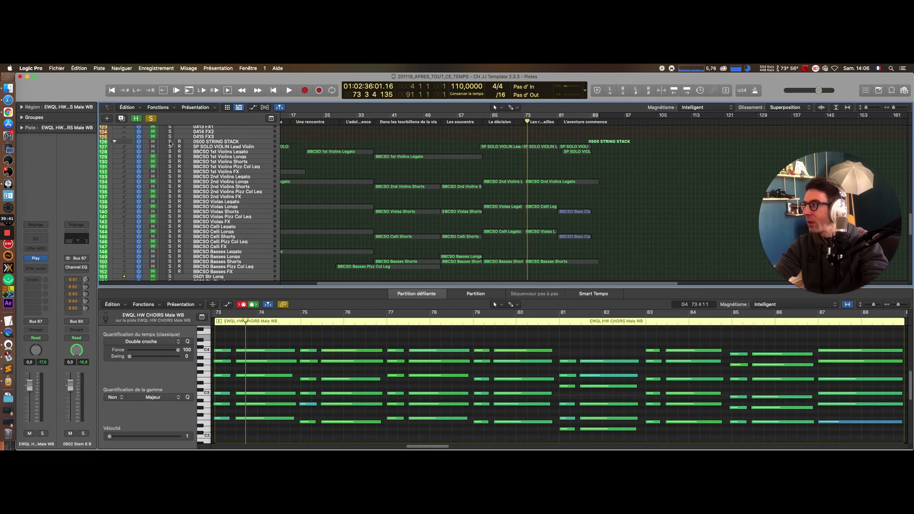
{"action": "left_click", "coordinate": [170, 142]}
{"action": "left_click", "coordinate": [482, 122]}
{"action": "scroll", "coordinate": [529, 153], "scroll_direction": "down", "scroll_amount": 12}
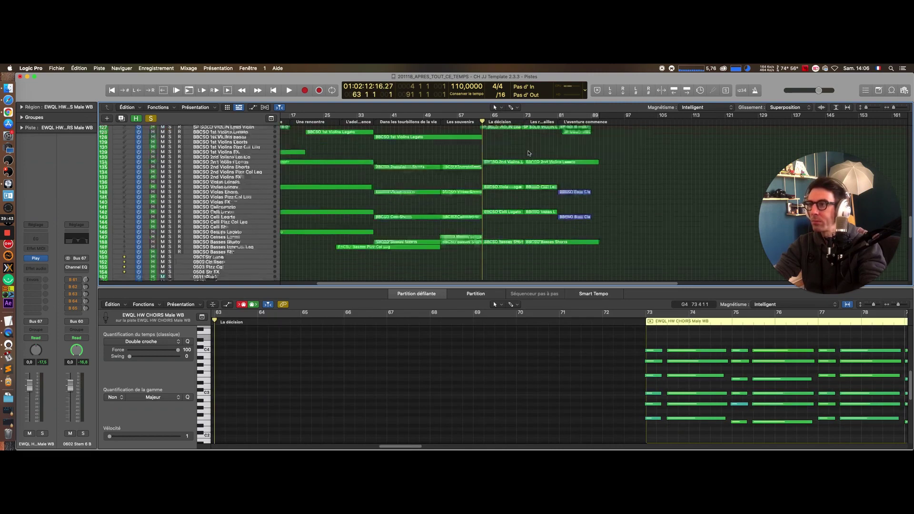
{"action": "left_click", "coordinate": [520, 122]}
{"action": "key", "text": "space"}
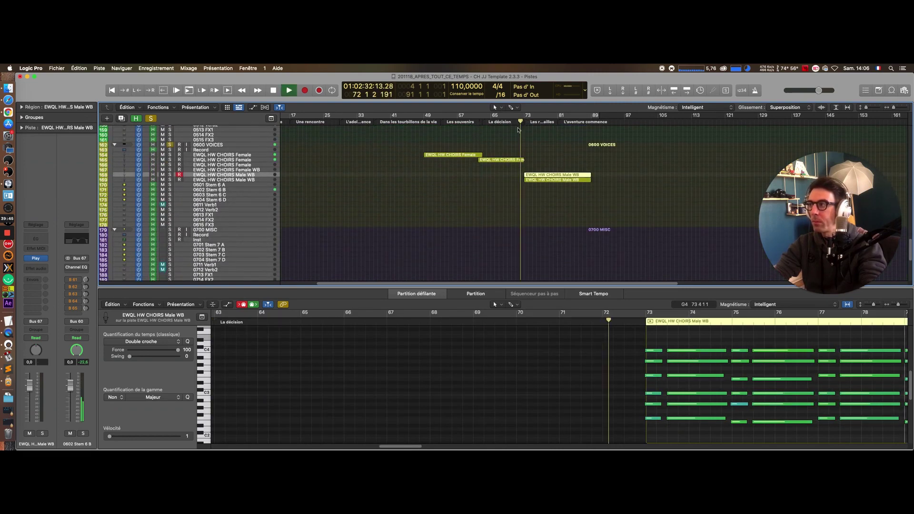
Step: Follow the string and male choir regions and the choir notes during playback, stopping in bar 87
{"action": "scroll", "coordinate": [501, 180], "scroll_direction": "up", "scroll_amount": 5}
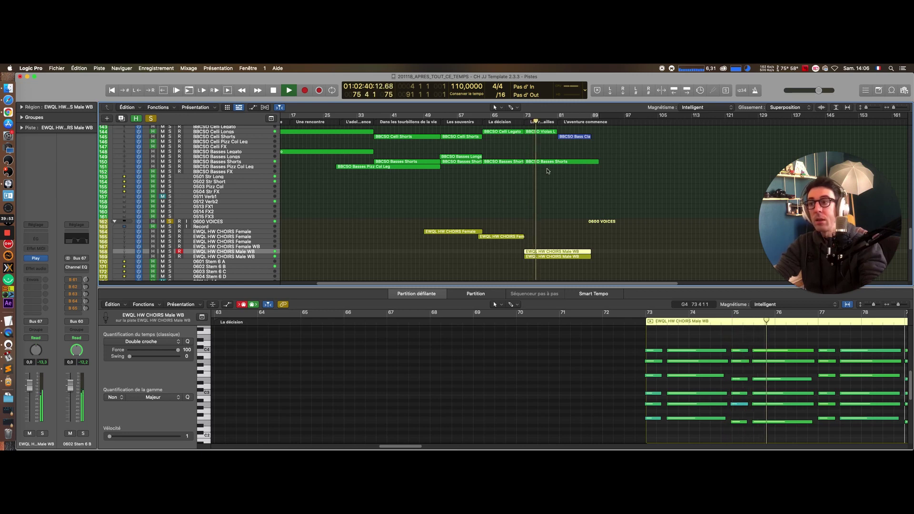
{"action": "scroll", "coordinate": [519, 195], "scroll_direction": "up", "scroll_amount": 3}
{"action": "scroll", "coordinate": [533, 187], "scroll_direction": "down", "scroll_amount": 4}
{"action": "scroll", "coordinate": [534, 187], "scroll_direction": "up", "scroll_amount": 4}
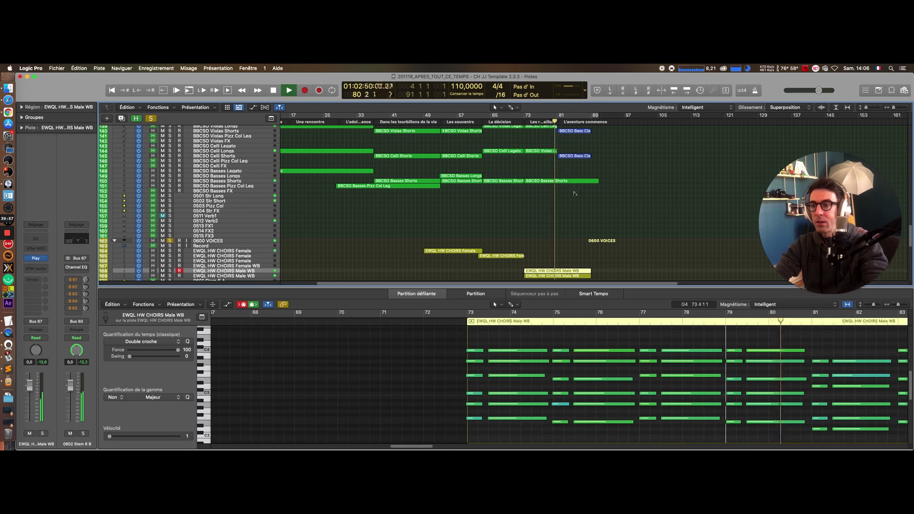
{"action": "left_click_drag", "start_coordinate": [438, 285], "coordinate": [454, 285]}
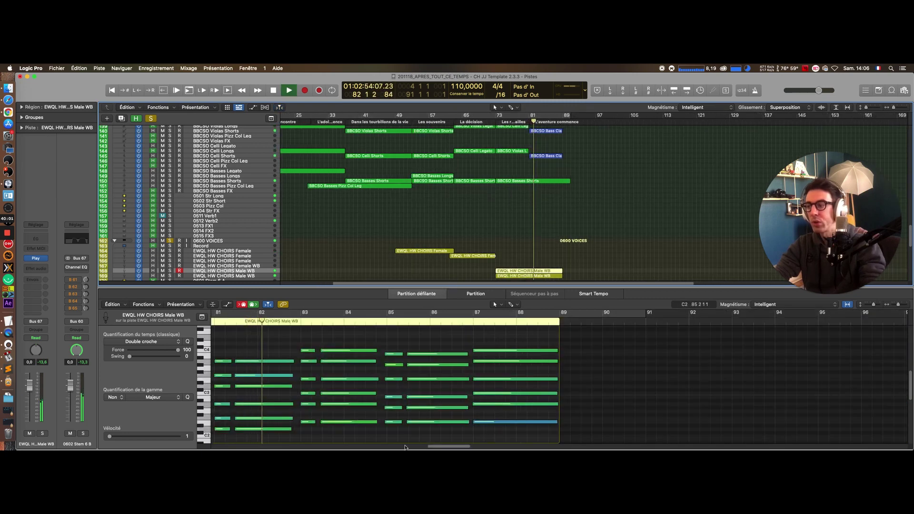
{"action": "mouse_move", "coordinate": [462, 446]}
{"action": "left_mouse_down"}
{"action": "mouse_move", "coordinate": [432, 446]}
{"action": "mouse_move", "coordinate": [456, 447]}
{"action": "left_mouse_up"}
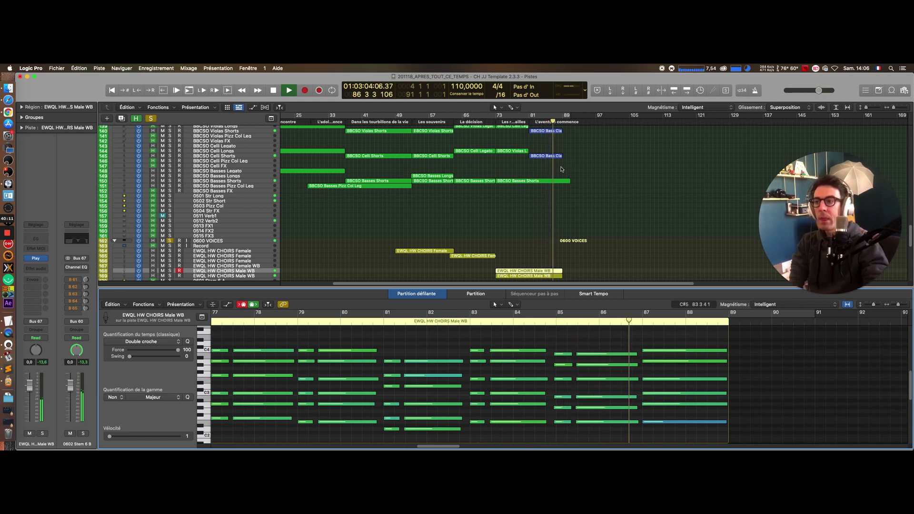
{"action": "scroll", "coordinate": [547, 211], "scroll_direction": "up", "scroll_amount": 3}
{"action": "scroll", "coordinate": [554, 207], "scroll_direction": "up", "scroll_amount": 4}
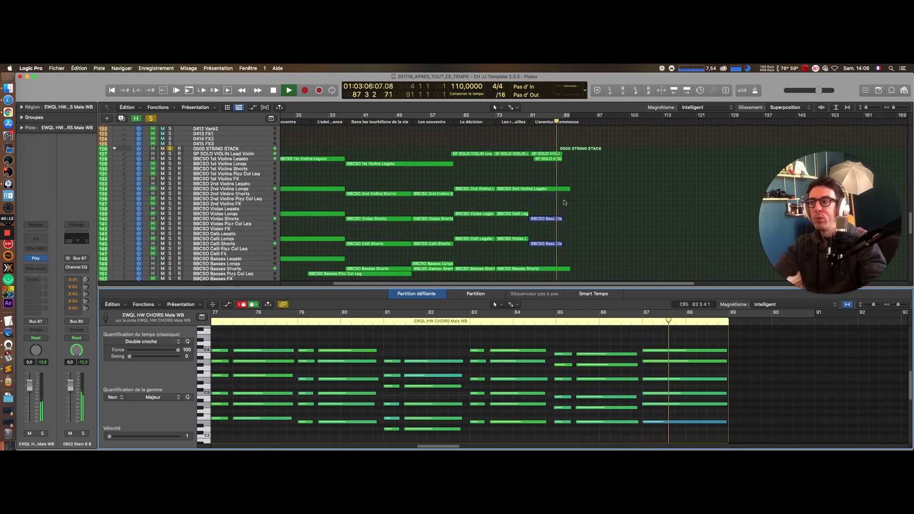
{"action": "key", "text": "space"}
Step: Solo the 0200 BRASS STACK along with the strings and voices, and start playback from bar 80
{"action": "scroll", "coordinate": [561, 202], "scroll_direction": "up", "scroll_amount": 10}
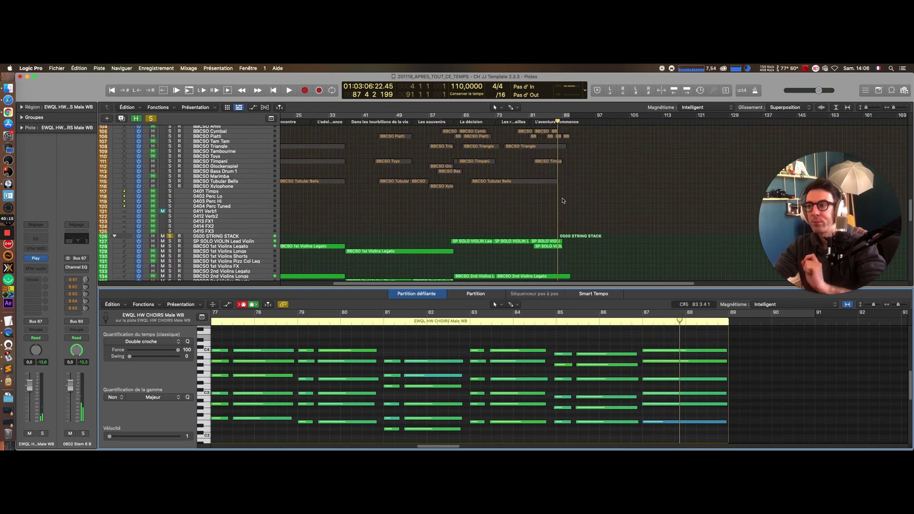
{"action": "scroll", "coordinate": [562, 201], "scroll_direction": "up", "scroll_amount": 5}
{"action": "scroll", "coordinate": [562, 200], "scroll_direction": "up", "scroll_amount": 12}
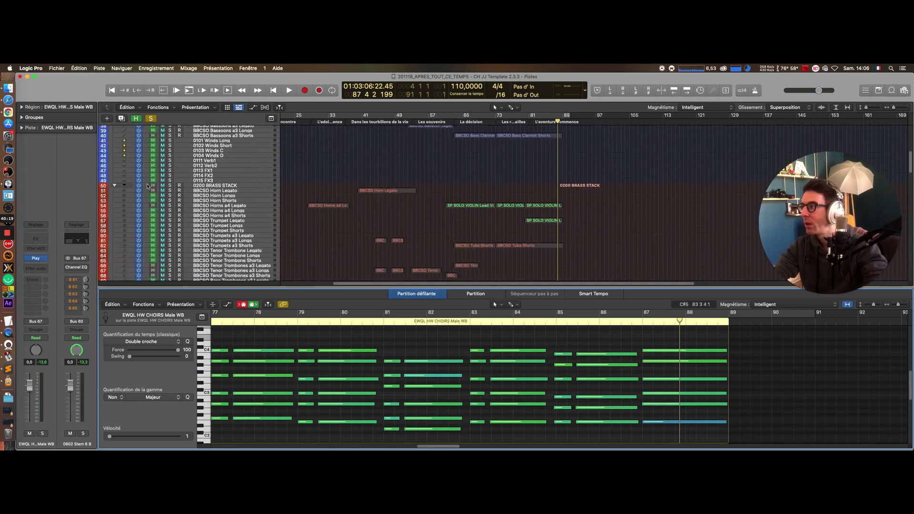
{"action": "left_click", "coordinate": [170, 185]}
{"action": "left_click", "coordinate": [525, 136]}
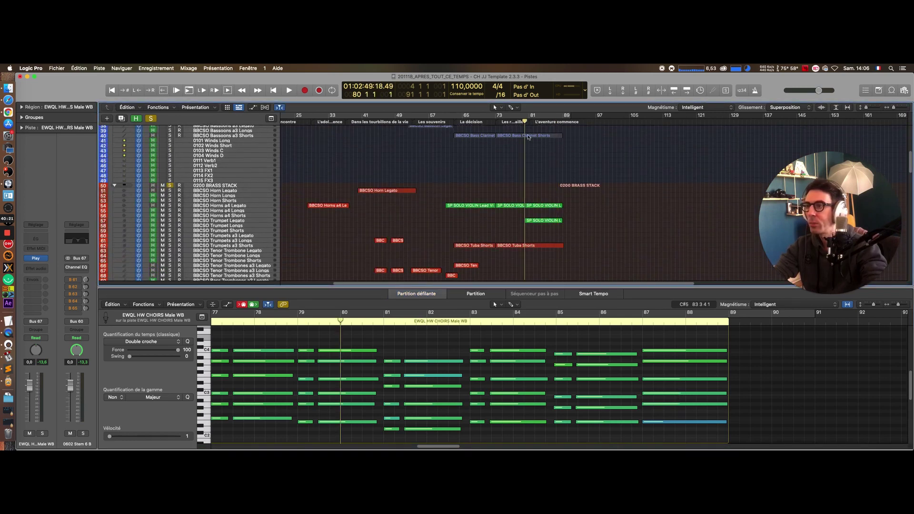
{"action": "key", "text": "space"}
Step: Select the last SP SOLO VIOLIN regions on the Horns a4 Legato and Trumpet Legato tracks and play on through bar 87
{"action": "left_click_drag", "start_coordinate": [528, 201], "coordinate": [550, 237]}
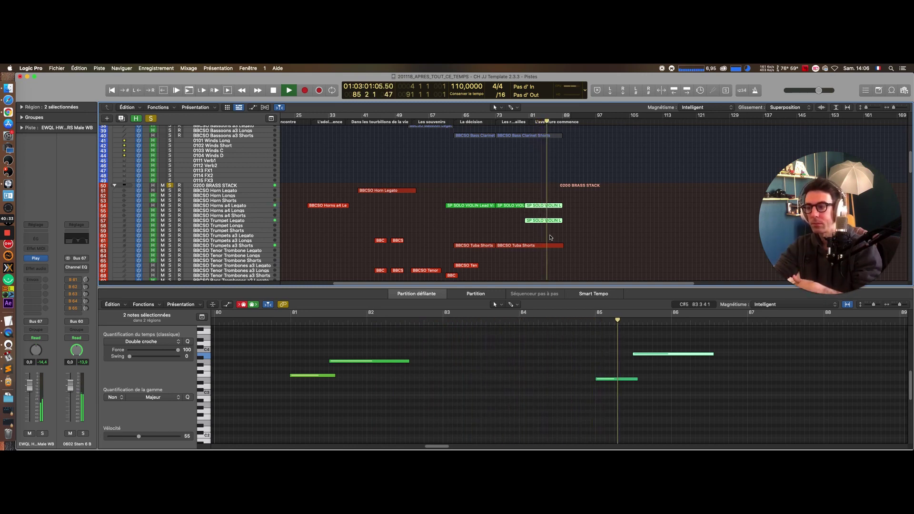
{"action": "scroll", "coordinate": [564, 240], "scroll_direction": "down", "scroll_amount": 5}
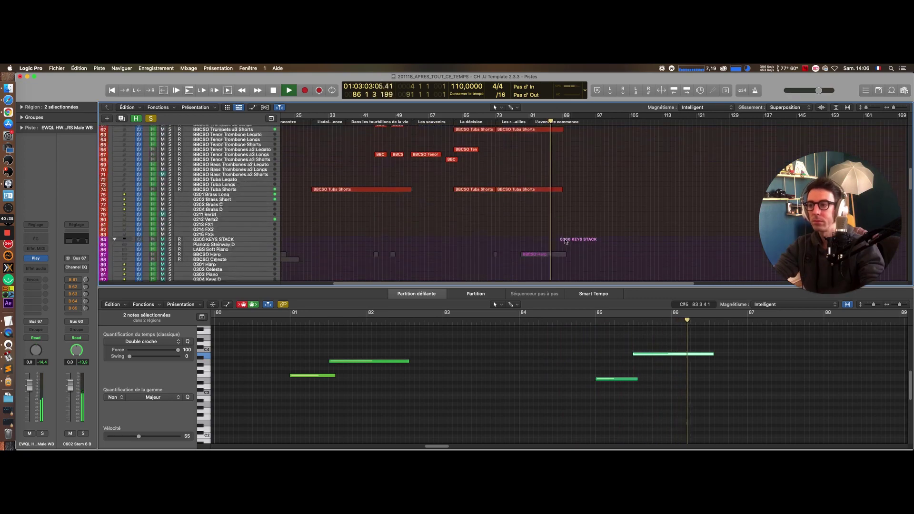
{"action": "scroll", "coordinate": [565, 241], "scroll_direction": "up", "scroll_amount": 12}
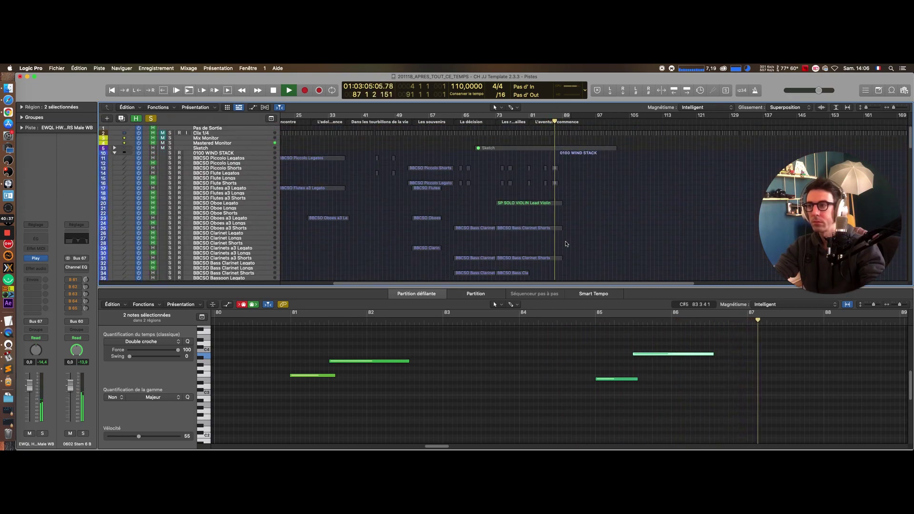
{"action": "key", "text": "space"}
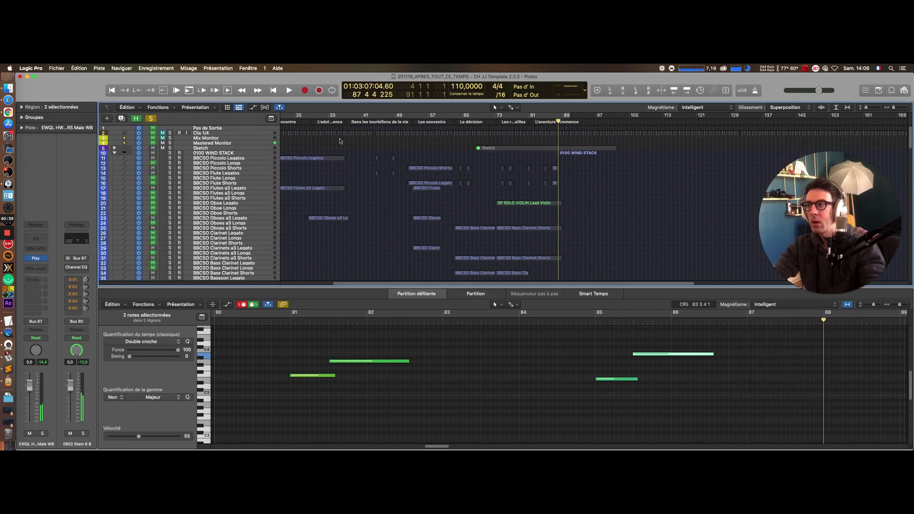
Step: Replace the current solos with only the 0100 WIND STACK and play it from bar 72
{"action": "left_click", "coordinate": [170, 137]}
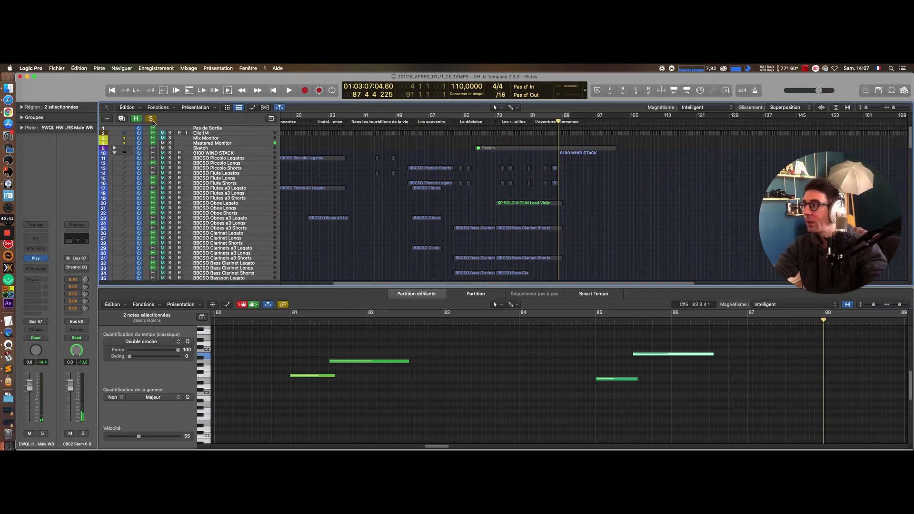
{"action": "left_click", "coordinate": [171, 153]}
{"action": "left_click", "coordinate": [492, 119]}
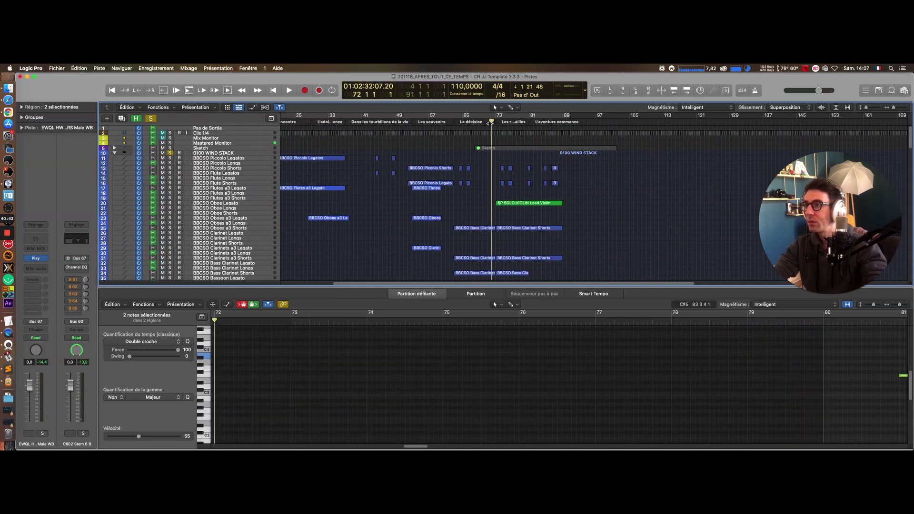
{"action": "key", "text": "space"}
{"action": "scroll", "coordinate": [542, 193], "scroll_direction": "down", "scroll_amount": 1}
{"action": "scroll", "coordinate": [542, 192], "scroll_direction": "down", "scroll_amount": 5}
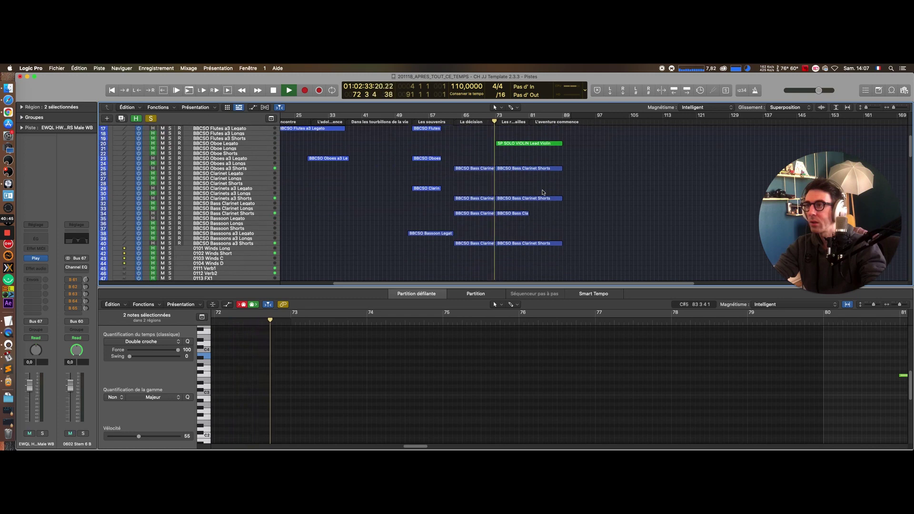
{"action": "scroll", "coordinate": [542, 192], "scroll_direction": "up", "scroll_amount": 3}
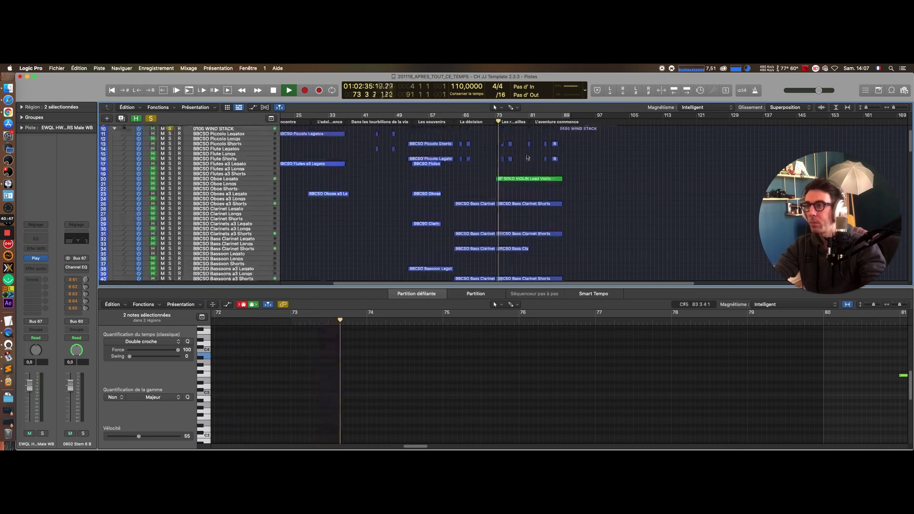
Step: Select the wind regions from bar 73, then only the oboe legato's SP SOLO VIOLIN region, and listen through to bar 88
{"action": "left_click_drag", "start_coordinate": [520, 248], "coordinate": [499, 251]}
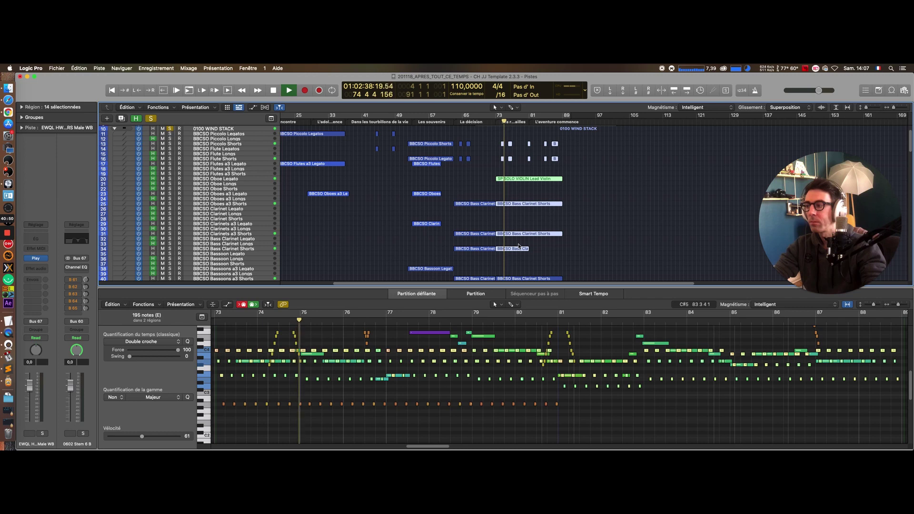
{"action": "left_click", "coordinate": [622, 240]}
{"action": "scroll", "coordinate": [622, 239], "scroll_direction": "down", "scroll_amount": 3}
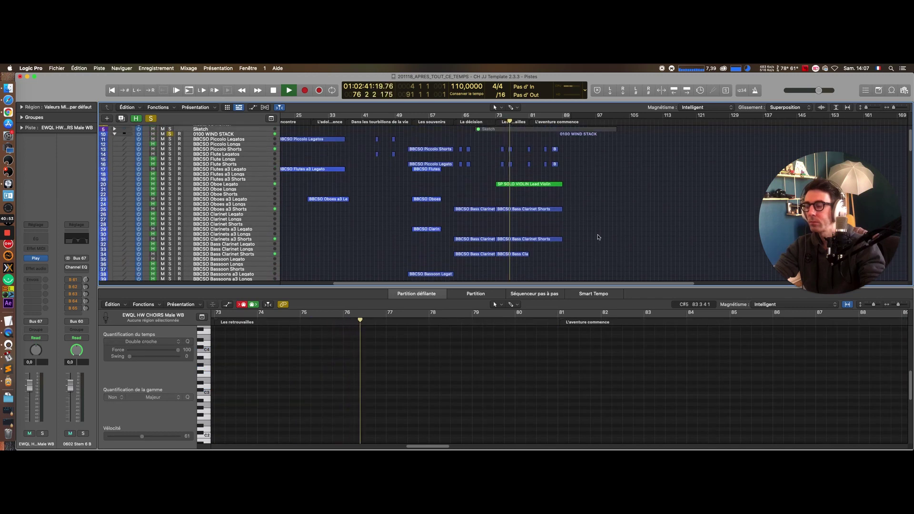
{"action": "scroll", "coordinate": [532, 164], "scroll_direction": "up", "scroll_amount": 3}
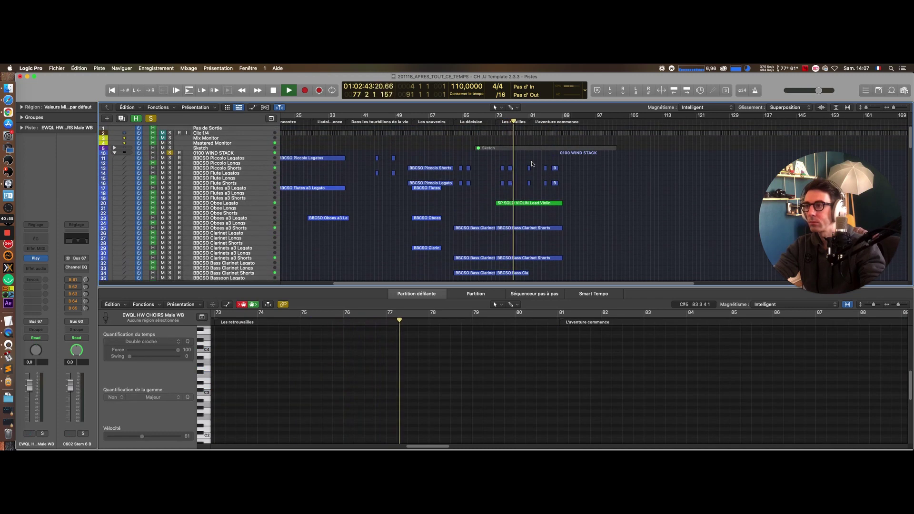
{"action": "left_click", "coordinate": [545, 203]}
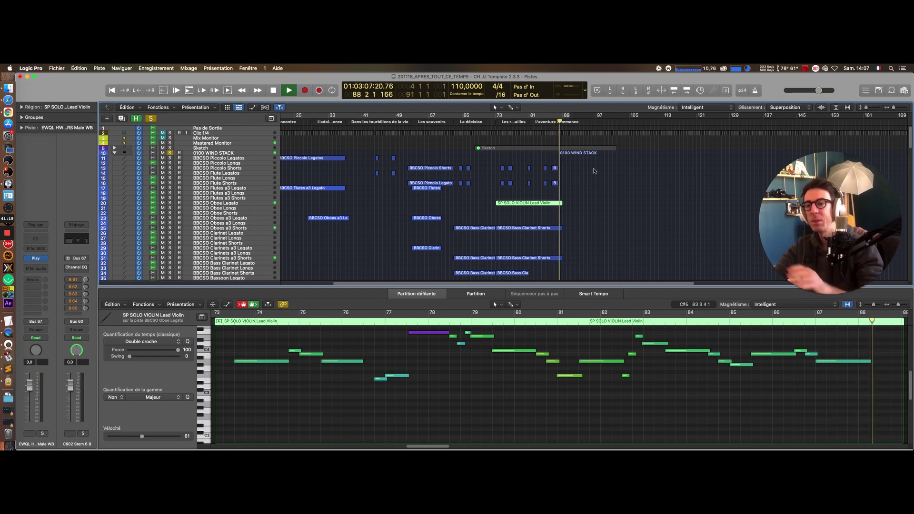
{"action": "key", "text": "space"}
Step: Clear the wind solo, solo the 0400 PERC STACK and start playback around bar 73
{"action": "scroll", "coordinate": [595, 188], "scroll_direction": "down", "scroll_amount": 10}
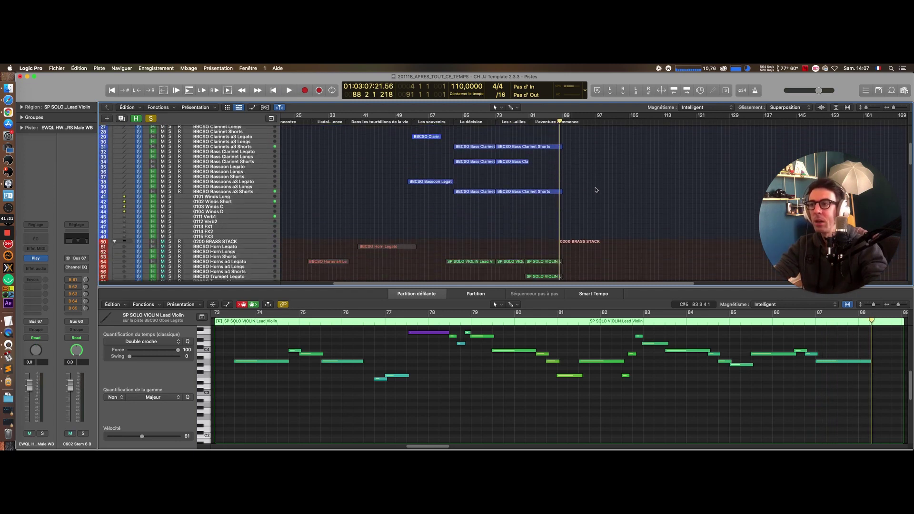
{"action": "scroll", "coordinate": [596, 189], "scroll_direction": "down", "scroll_amount": 10}
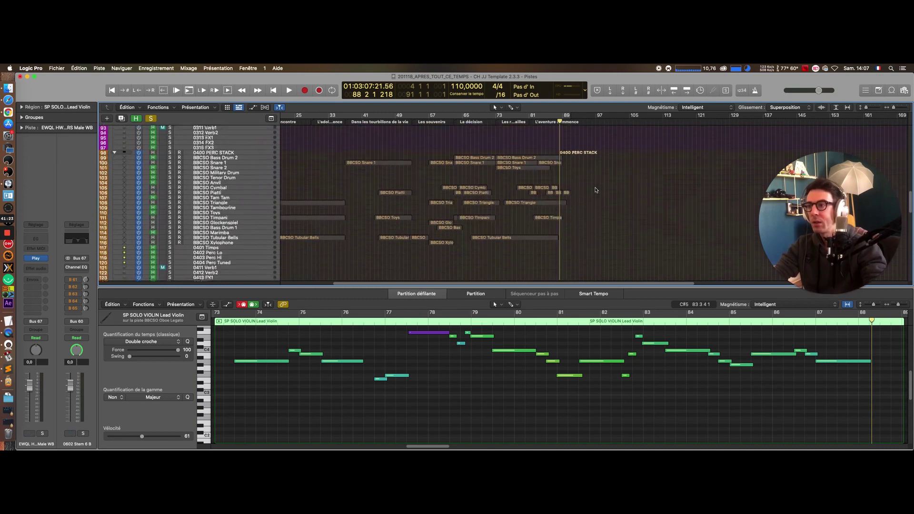
{"action": "left_click", "coordinate": [149, 118]}
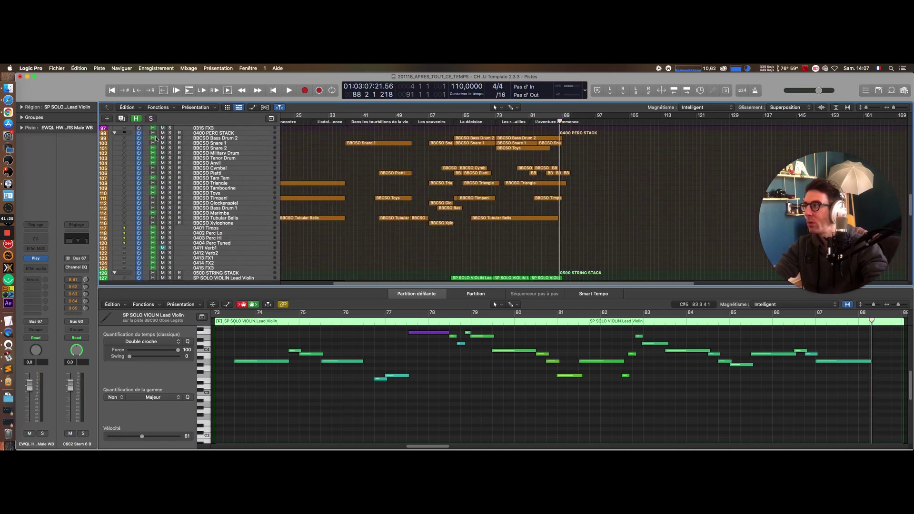
{"action": "left_click", "coordinate": [169, 134]}
{"action": "left_click", "coordinate": [499, 121]}
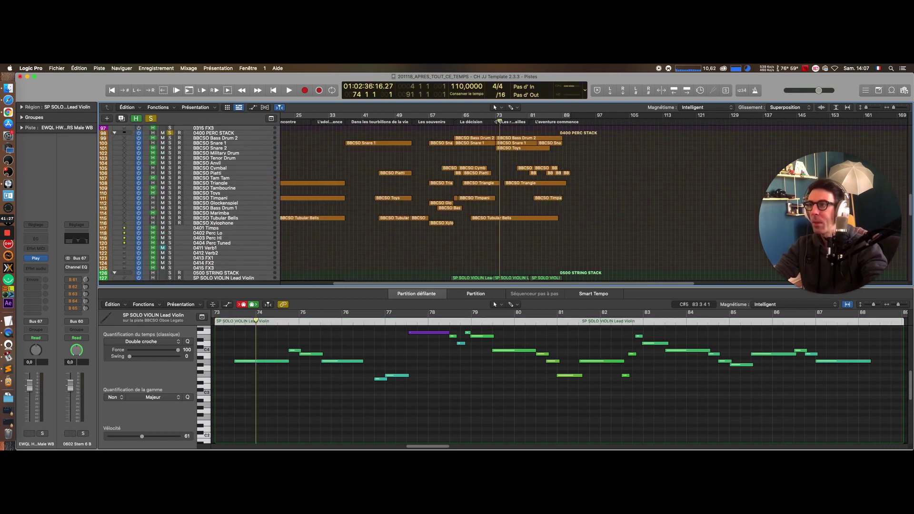
{"action": "key", "text": "space"}
{"action": "left_click", "coordinate": [495, 122]}
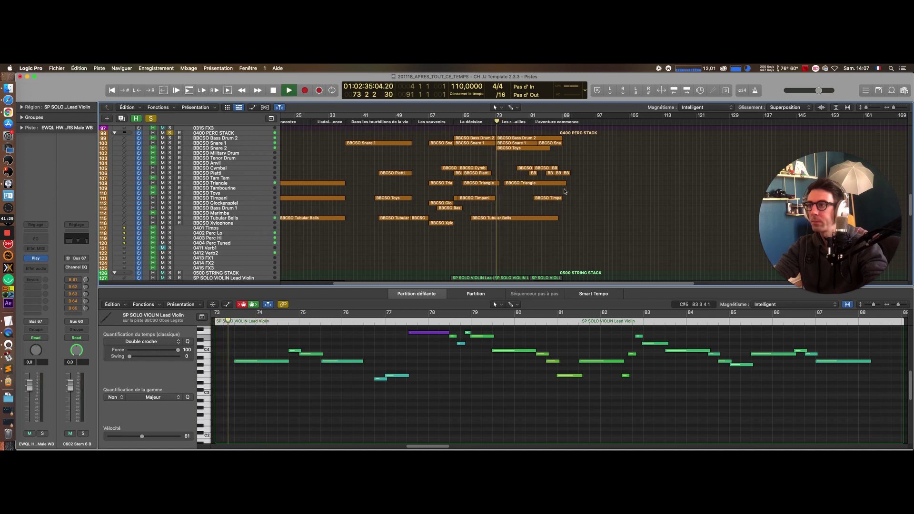
Step: Add the 0600 VOICES stack to the soloed percussion during playback and listen on into bar 89
{"action": "scroll", "coordinate": [616, 202], "scroll_direction": "up", "scroll_amount": 4}
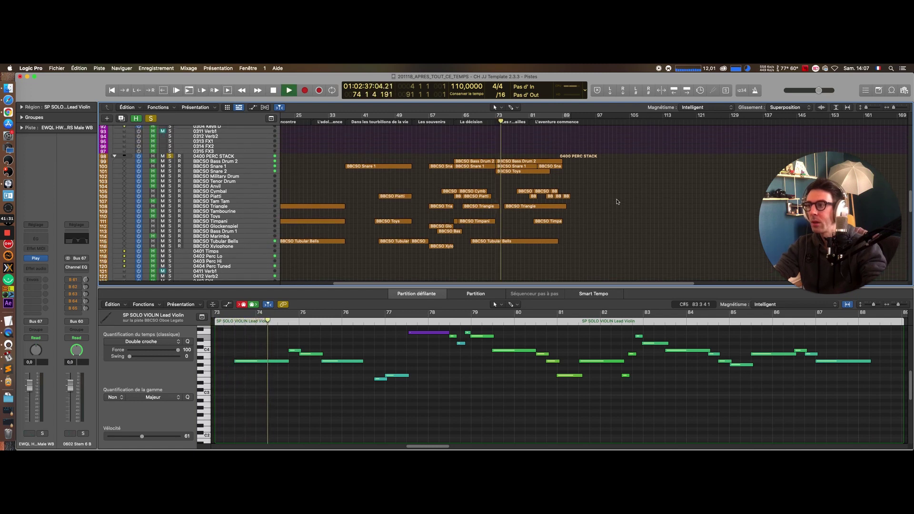
{"action": "scroll", "coordinate": [616, 202], "scroll_direction": "up", "scroll_amount": 1}
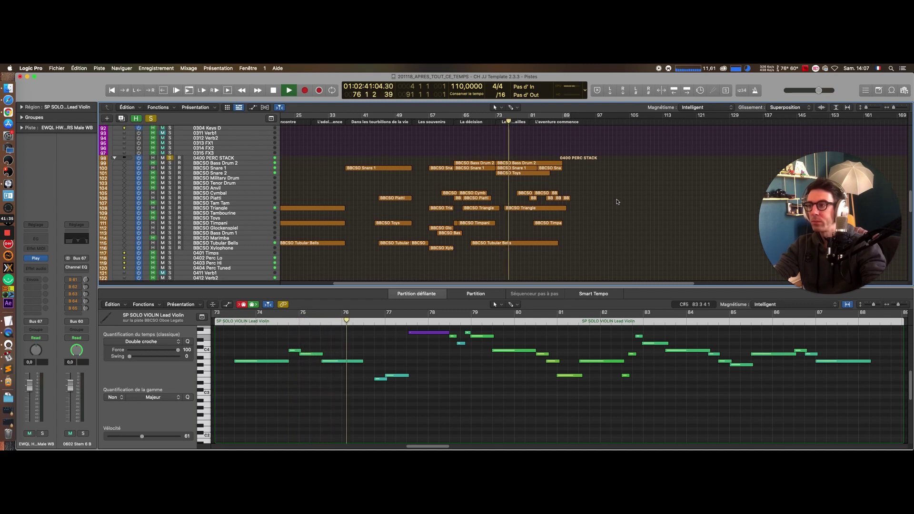
{"action": "scroll", "coordinate": [617, 202], "scroll_direction": "down", "scroll_amount": 15}
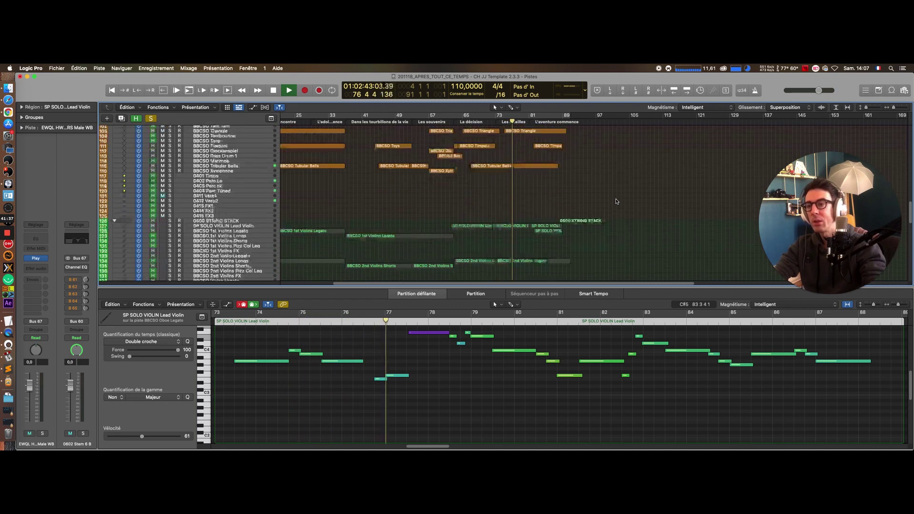
{"action": "left_click", "coordinate": [170, 139]}
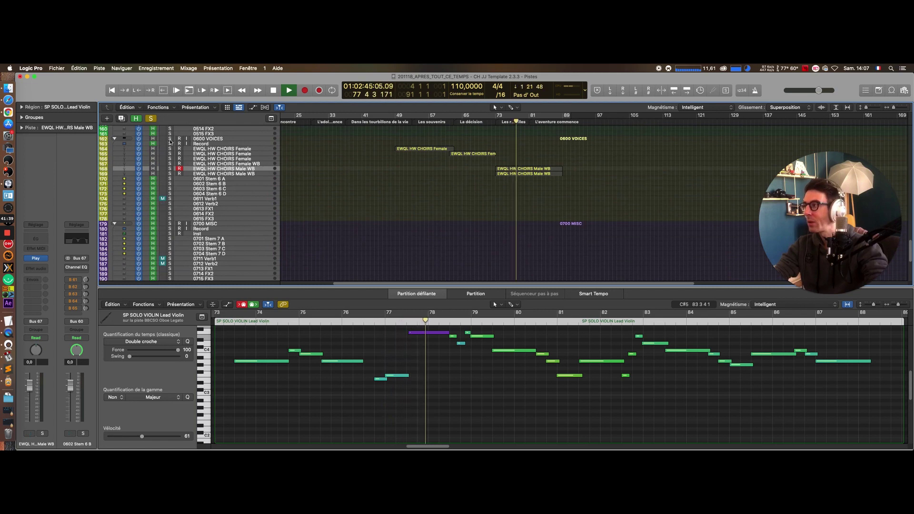
{"action": "scroll", "coordinate": [436, 206], "scroll_direction": "up", "scroll_amount": 15}
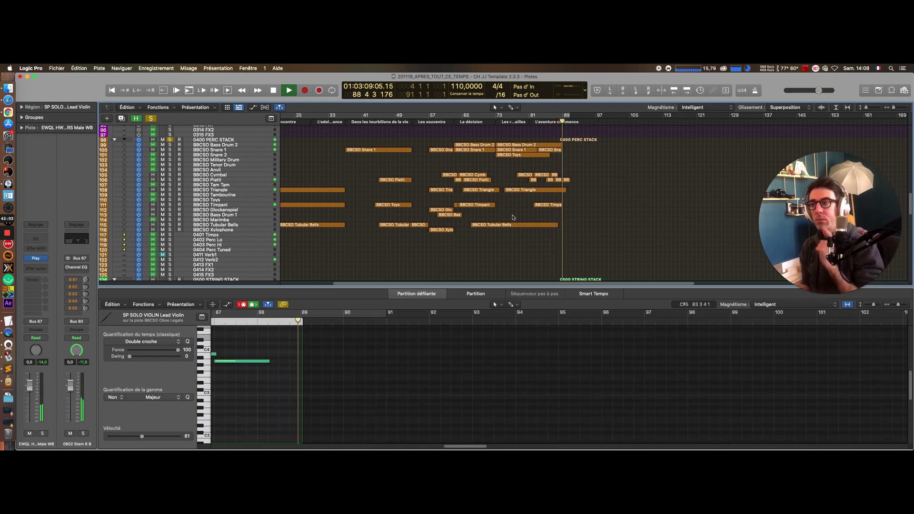
{"action": "key", "text": "space"}
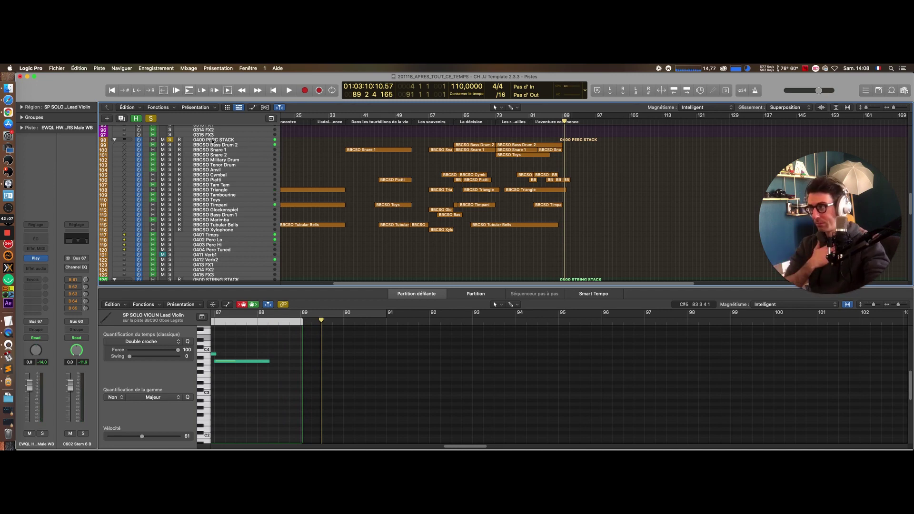
Step: Clear all solos and play the full arrangement from about bar 80 into bar 90
{"action": "left_click", "coordinate": [155, 120]}
{"action": "scroll", "coordinate": [463, 219], "scroll_direction": "down", "scroll_amount": 10}
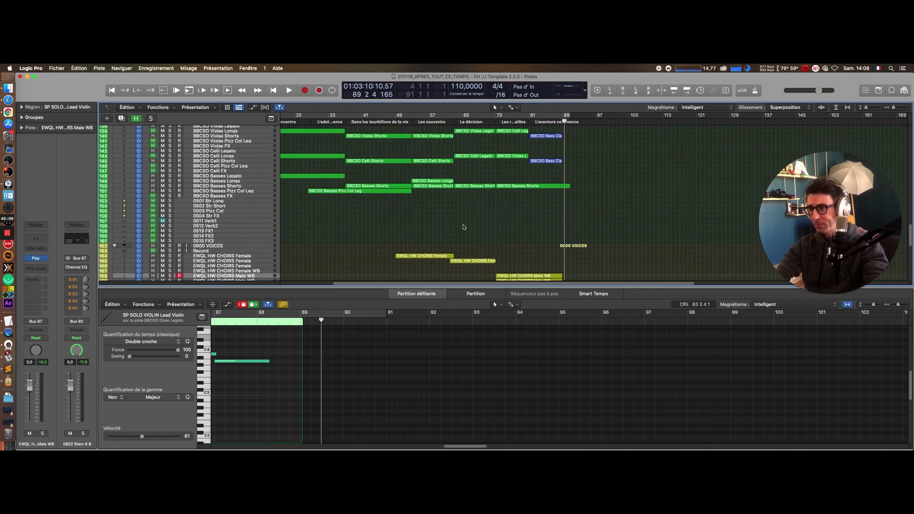
{"action": "scroll", "coordinate": [462, 227], "scroll_direction": "down", "scroll_amount": 2}
{"action": "scroll", "coordinate": [464, 225], "scroll_direction": "up", "scroll_amount": 20}
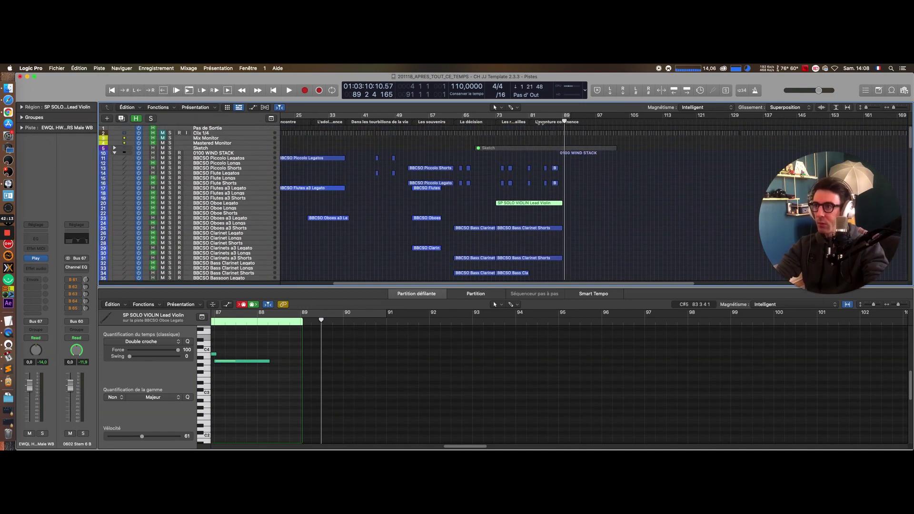
{"action": "left_click", "coordinate": [530, 121]}
{"action": "key", "text": "space"}
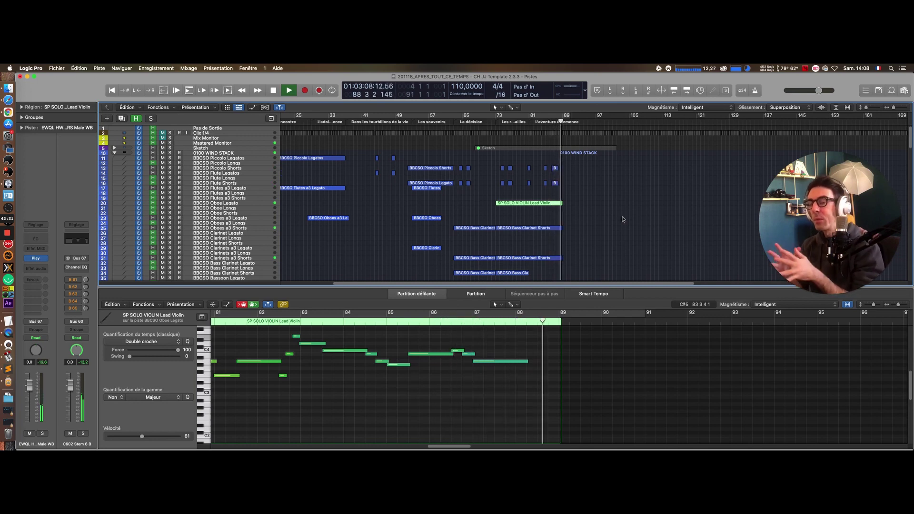
{"action": "scroll", "coordinate": [619, 220], "scroll_direction": "down", "scroll_amount": 15}
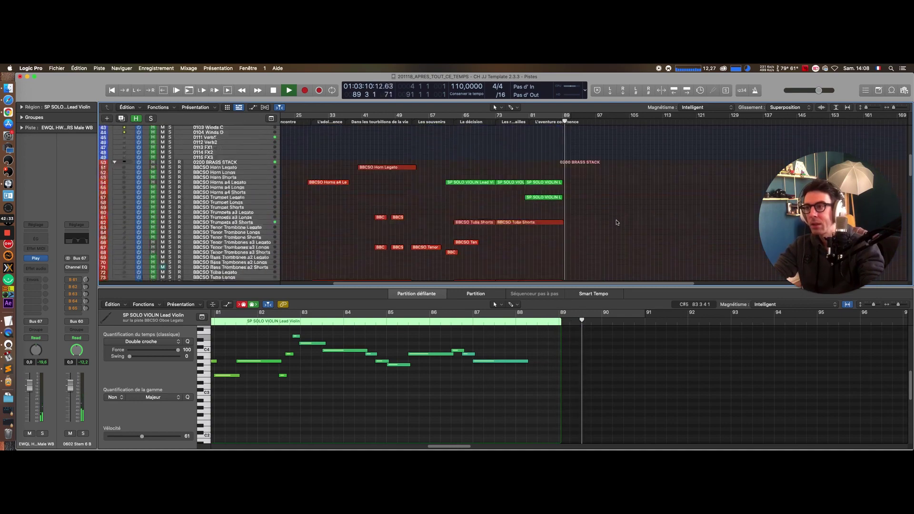
{"action": "scroll", "coordinate": [616, 223], "scroll_direction": "down", "scroll_amount": 5}
{"action": "key", "text": "space"}
Step: Select the BBCSO Harp region starting at bar 79, solo its track and play its chords from bar 82 into bar 85
{"action": "scroll", "coordinate": [597, 219], "scroll_direction": "up", "scroll_amount": 8}
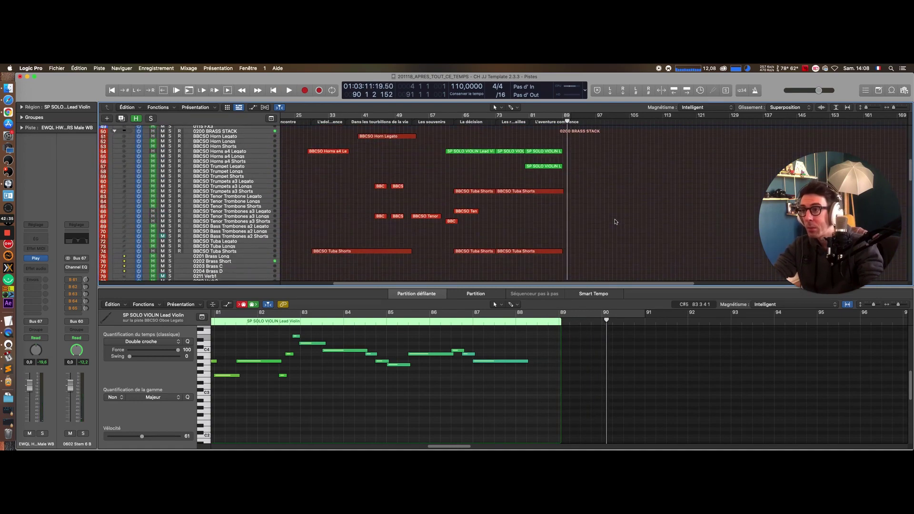
{"action": "left_click", "coordinate": [535, 227]}
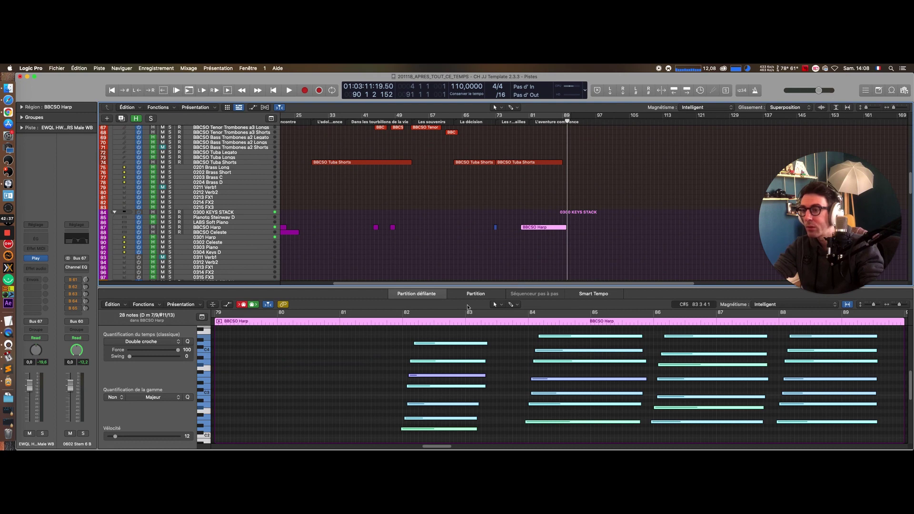
{"action": "left_click", "coordinate": [409, 326]}
{"action": "key", "text": "space"}
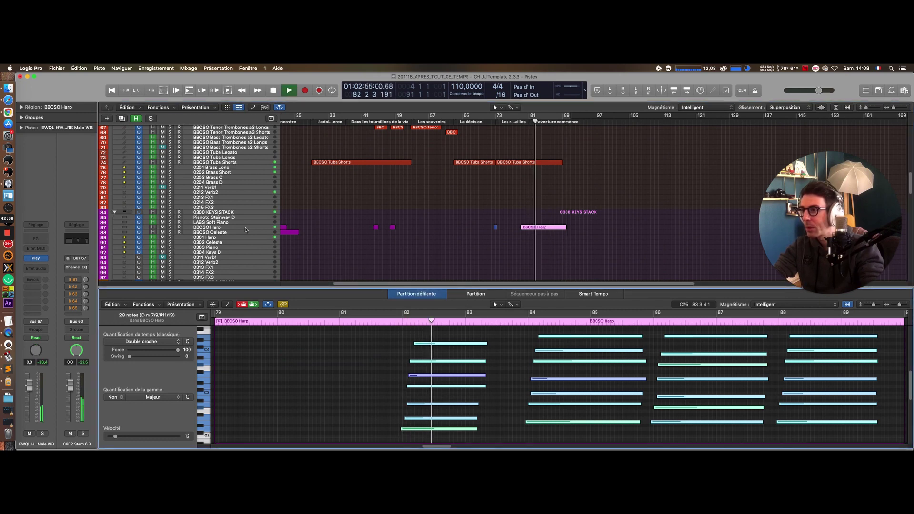
{"action": "left_click", "coordinate": [170, 227]}
{"action": "key", "text": "space"}
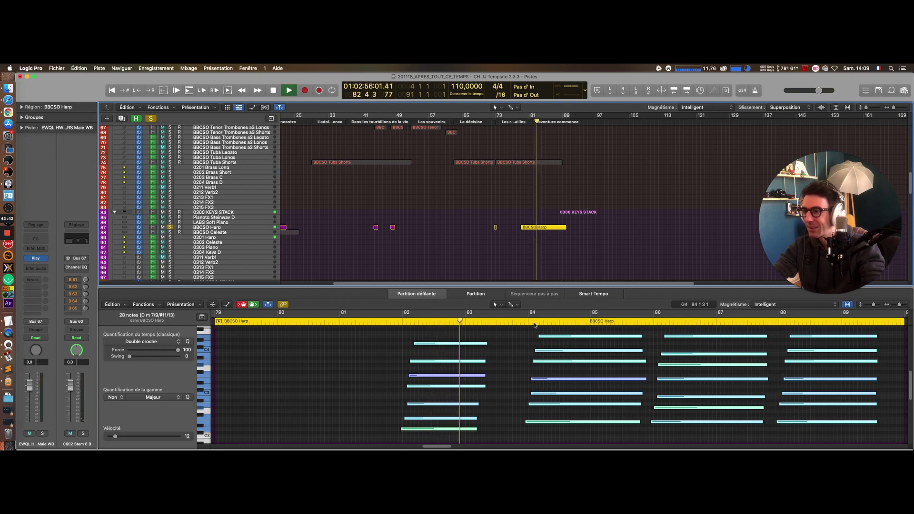
{"action": "mouse_move", "coordinate": [434, 447]}
{"action": "left_mouse_down"}
{"action": "mouse_move", "coordinate": [450, 447]}
{"action": "mouse_move", "coordinate": [439, 447]}
{"action": "left_mouse_up"}
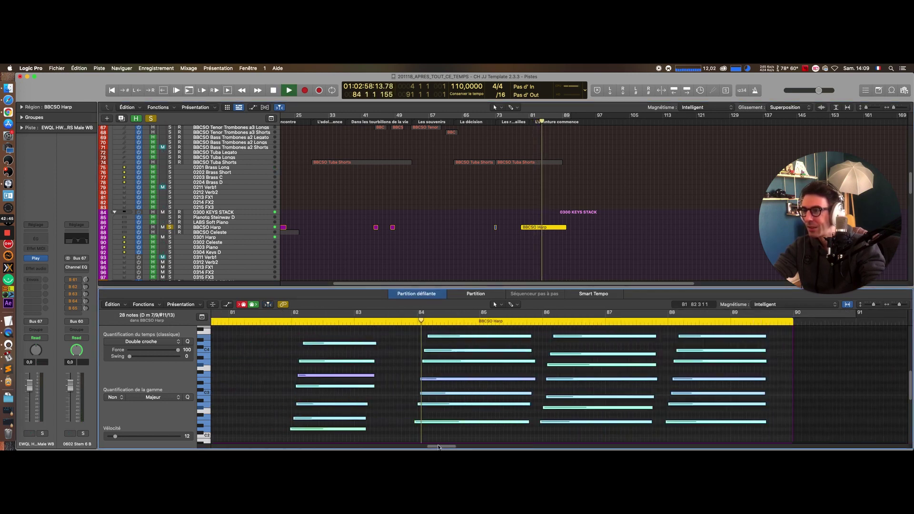
{"action": "left_click", "coordinate": [899, 304]}
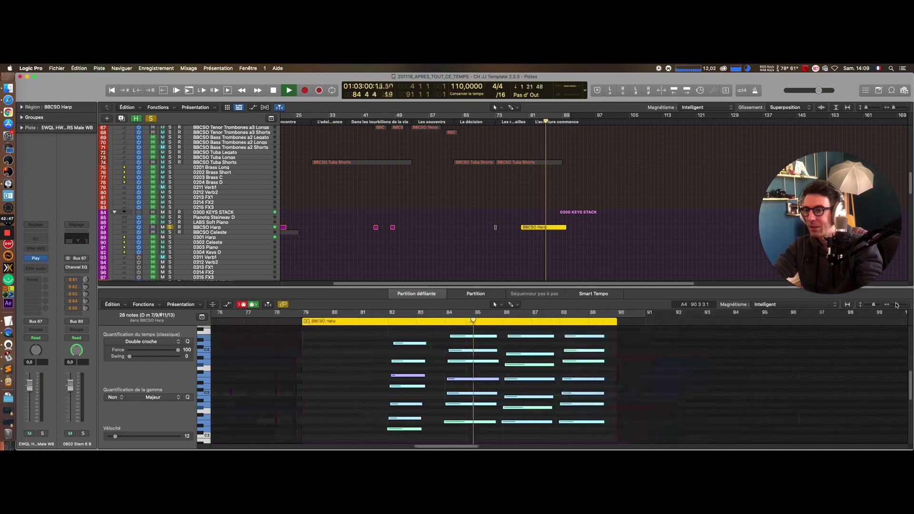
{"action": "key", "text": "space"}
Step: Shorten all notes in the BBCSO Harp region, and trim the chords at bars 84, 86 and 88 further
{"action": "left_click", "coordinate": [614, 363]}
{"action": "key", "text": "super+a"}
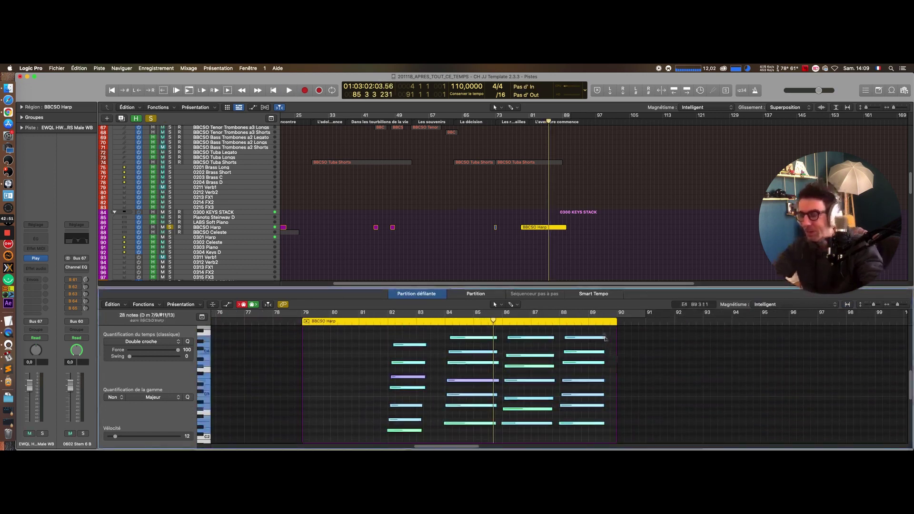
{"action": "left_click_drag", "start_coordinate": [605, 337], "coordinate": [425, 437]}
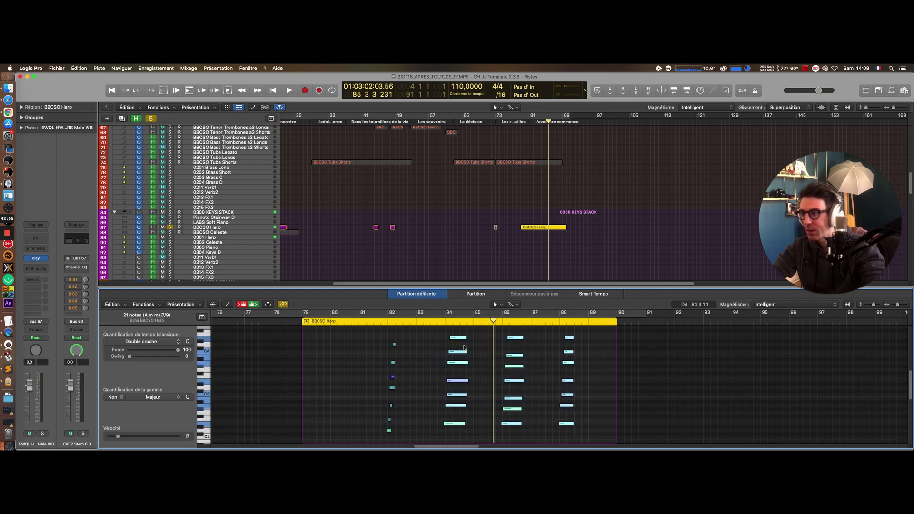
{"action": "left_click_drag", "start_coordinate": [465, 337], "coordinate": [457, 337]}
Step: Play the shortened harp chords from bar 81, skip ahead to just before bar 84 and stop after that chord
{"action": "left_click", "coordinate": [400, 328]}
{"action": "left_click", "coordinate": [374, 322]}
{"action": "key", "text": "space"}
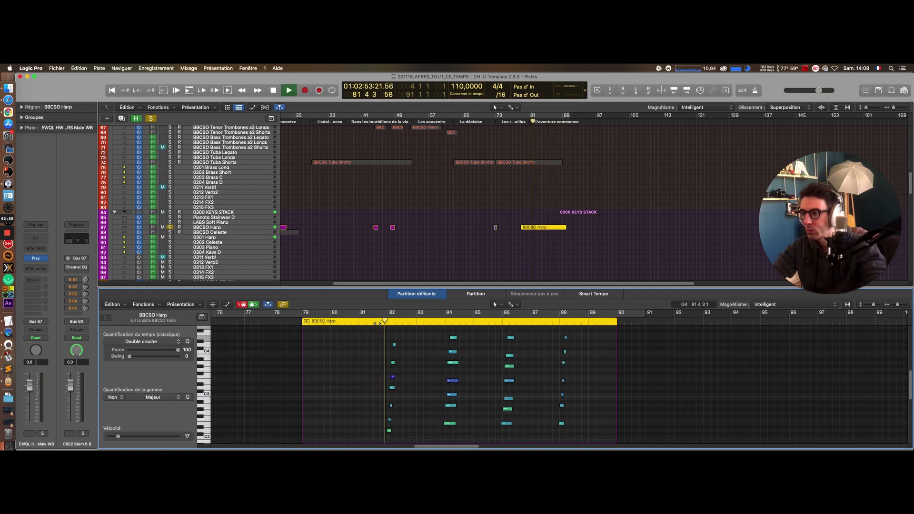
{"action": "left_click", "coordinate": [438, 322]}
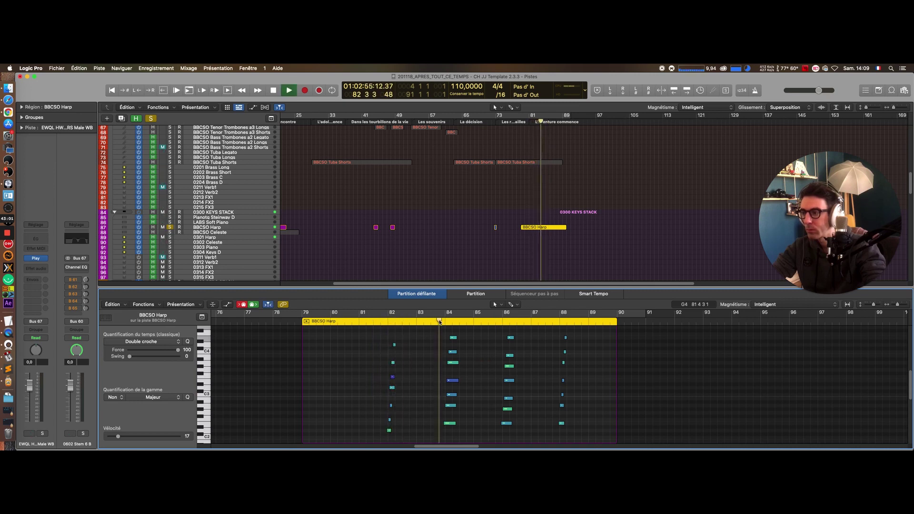
{"action": "key", "text": "space"}
Step: Shorten the harp chords at bars 84 and 86 further and play the region again from about bar 81
{"action": "left_click_drag", "start_coordinate": [477, 332], "coordinate": [447, 424]}
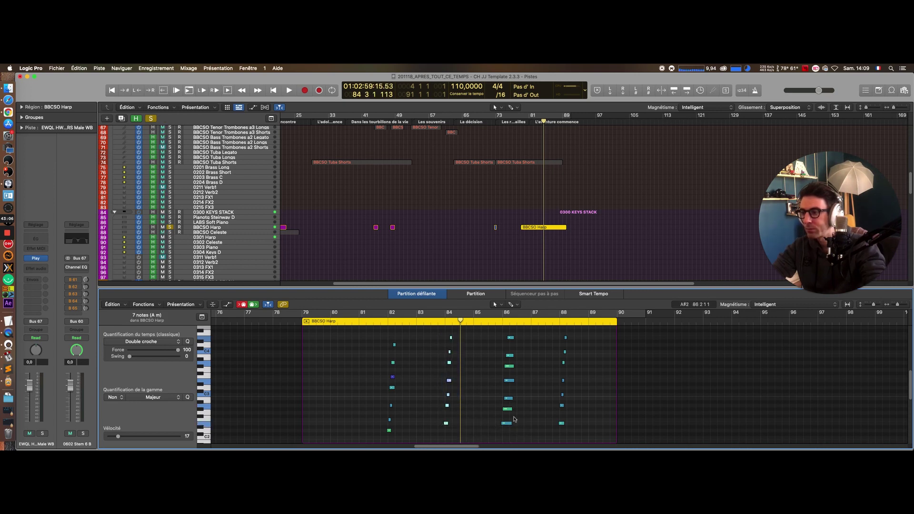
{"action": "left_click", "coordinate": [498, 335]}
{"action": "left_click_drag", "start_coordinate": [498, 335], "coordinate": [504, 424]}
{"action": "left_click", "coordinate": [386, 321]}
{"action": "key", "text": "space"}
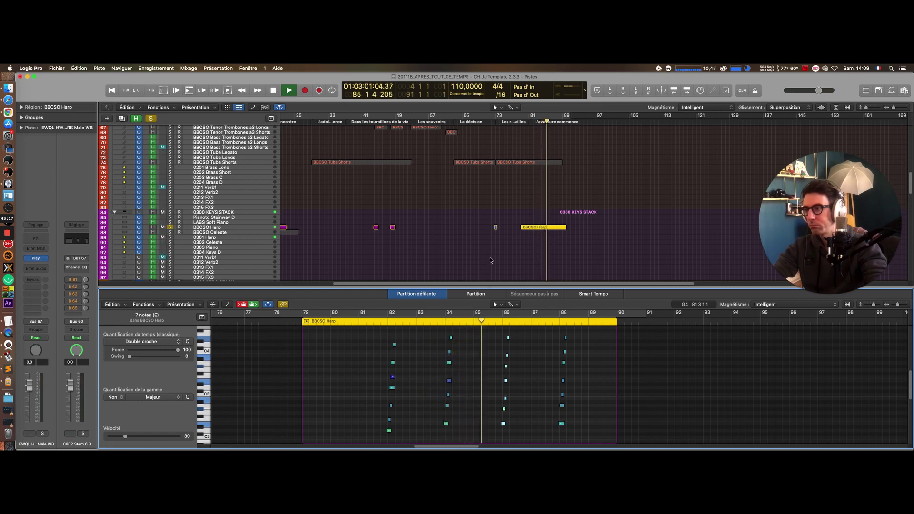
Step: Turn off solo on the BBCSO Harp track, listen to the full arrangement and stop playback just after bar 89
{"action": "left_click", "coordinate": [170, 227]}
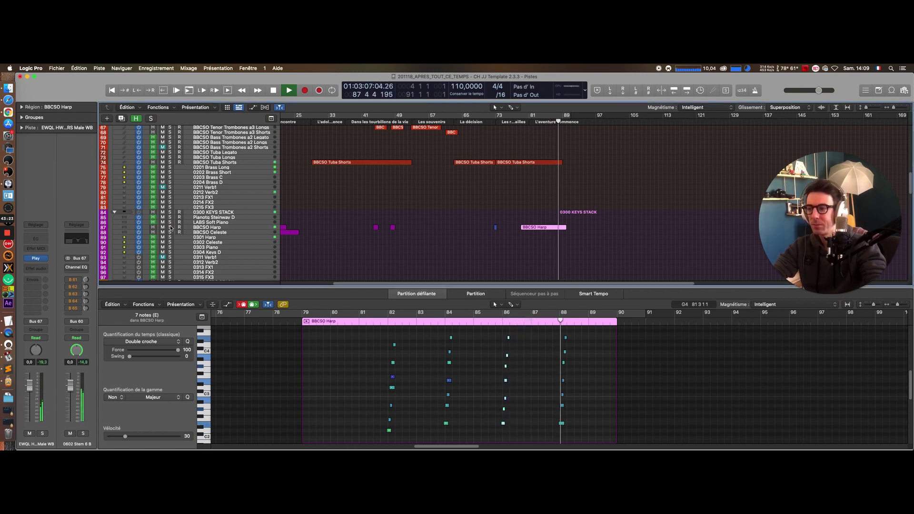
{"action": "scroll", "coordinate": [242, 226], "scroll_direction": "down", "scroll_amount": 10}
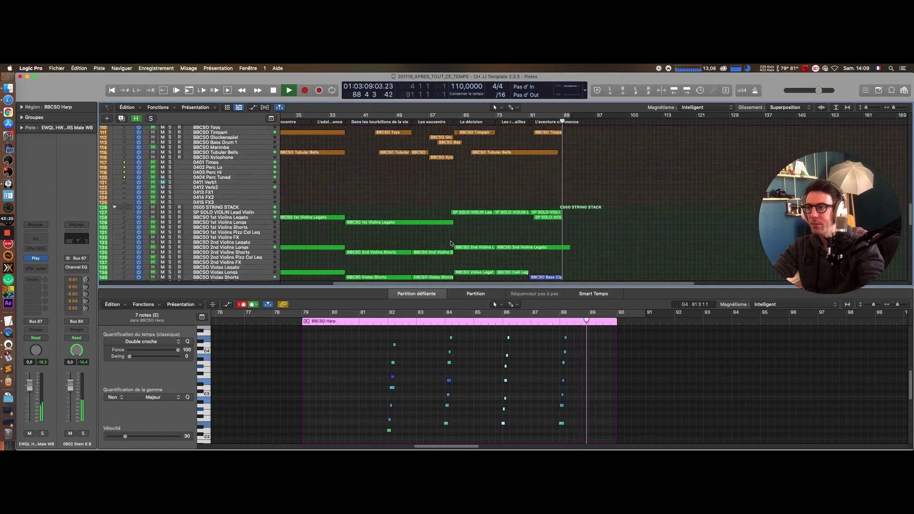
{"action": "scroll", "coordinate": [457, 243], "scroll_direction": "down", "scroll_amount": 3}
{"action": "key", "text": "space"}
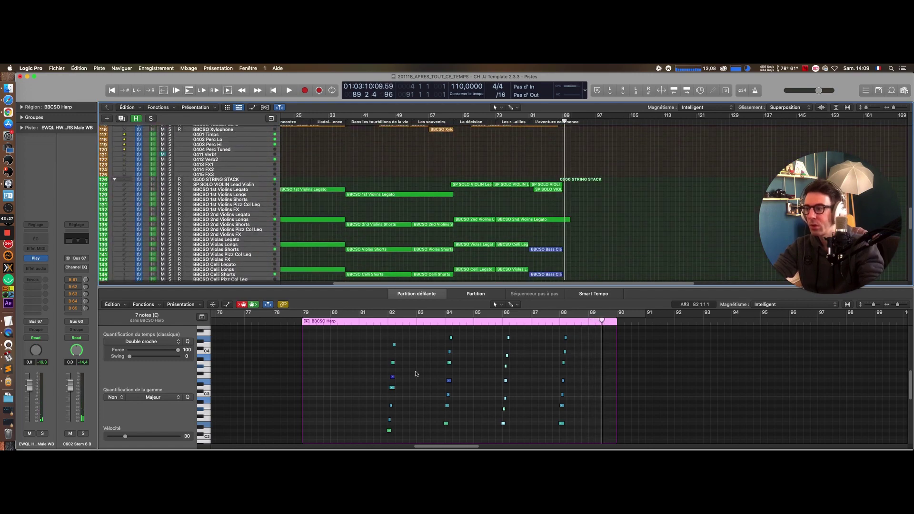
Step: Select the 2nd violins, violas and celli regions starting around bar 73 to view their notes together, and clear the selection
{"action": "scroll", "coordinate": [563, 196], "scroll_direction": "down", "scroll_amount": 1}
{"action": "scroll", "coordinate": [563, 196], "scroll_direction": "up", "scroll_amount": 5}
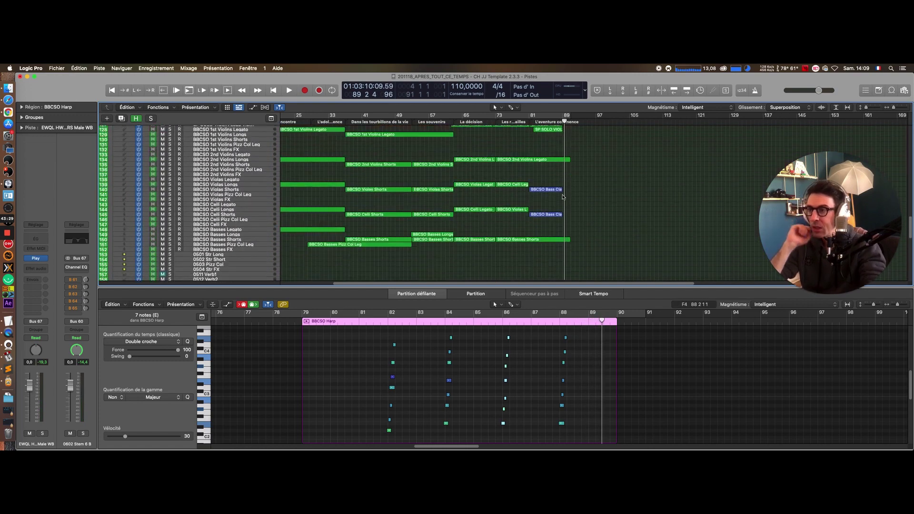
{"action": "scroll", "coordinate": [562, 196], "scroll_direction": "down", "scroll_amount": 6}
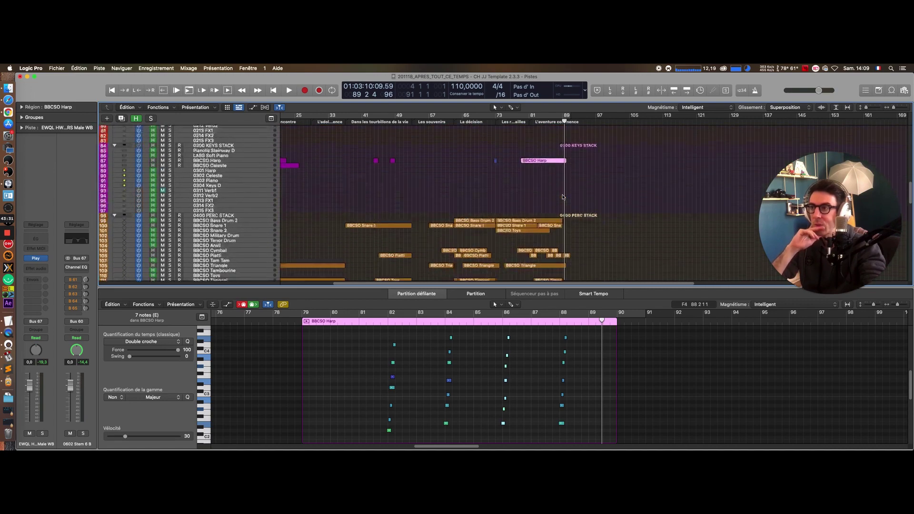
{"action": "left_click_drag", "start_coordinate": [503, 184], "coordinate": [526, 257]}
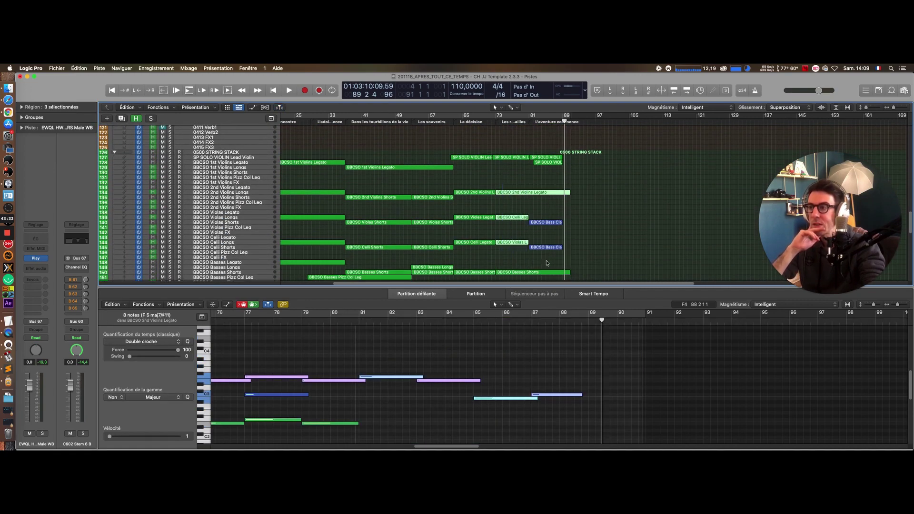
{"action": "left_click", "coordinate": [618, 247]}
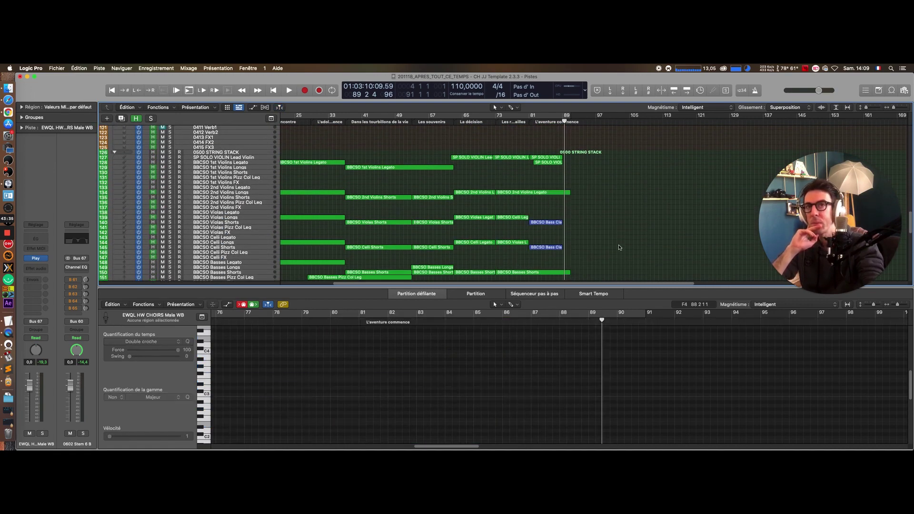
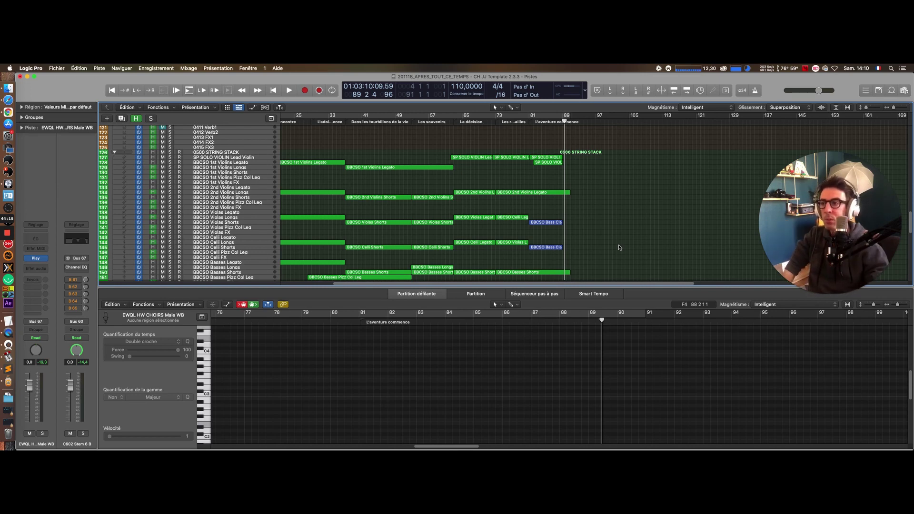
Step: Enlarge the track area by shrinking the piano roll, and show the arrangement from the first track and bar 1
{"action": "left_click_drag", "start_coordinate": [553, 287], "coordinate": [556, 332]}
{"action": "left_click_drag", "start_coordinate": [559, 371], "coordinate": [556, 394]}
{"action": "scroll", "coordinate": [548, 327], "scroll_direction": "down", "scroll_amount": 5}
{"action": "scroll", "coordinate": [552, 304], "scroll_direction": "up", "scroll_amount": 20}
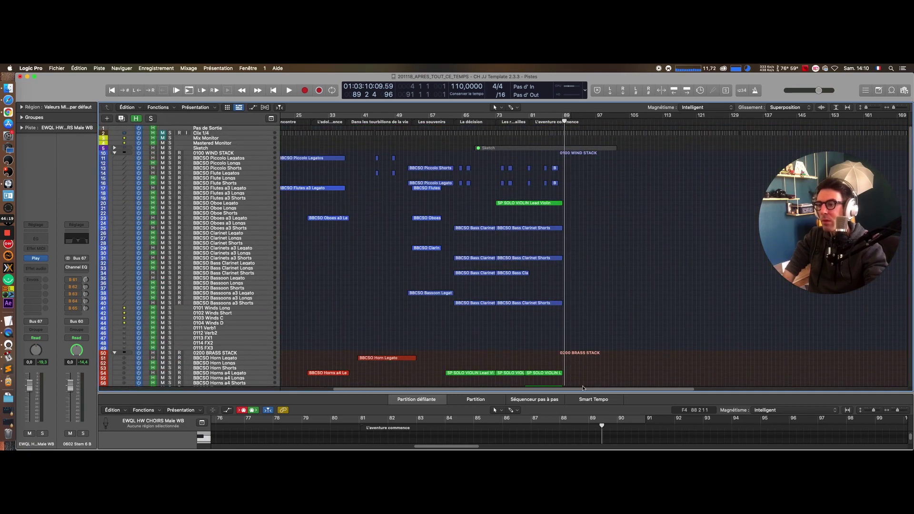
{"action": "scroll", "coordinate": [523, 286], "scroll_direction": "left", "scroll_amount": 10}
Step: Examine the whole arrangement stack by stack, from the winds through brass, keys and percussion to the strings
{"action": "scroll", "coordinate": [482, 248], "scroll_direction": "down", "scroll_amount": 4}
{"action": "scroll", "coordinate": [482, 249], "scroll_direction": "down", "scroll_amount": 20}
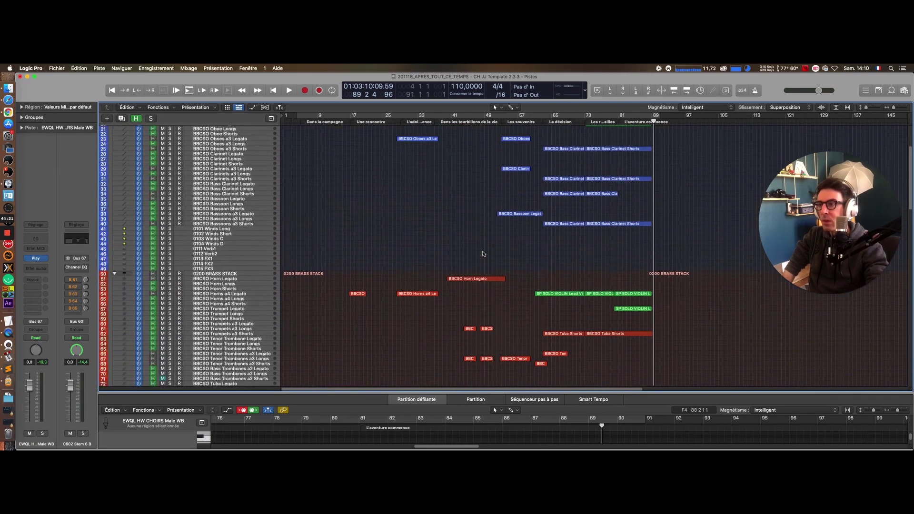
{"action": "scroll", "coordinate": [495, 247], "scroll_direction": "up", "scroll_amount": 20}
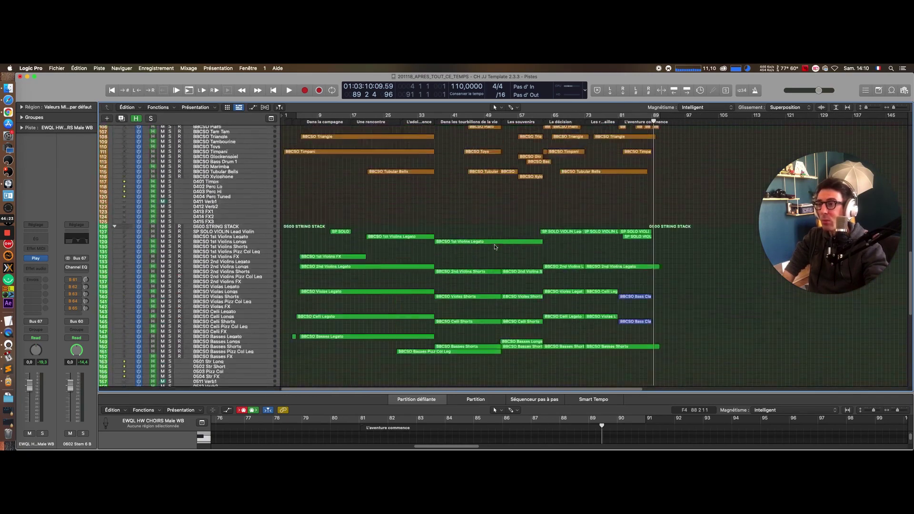
{"action": "scroll", "coordinate": [541, 259], "scroll_direction": "up", "scroll_amount": 6}
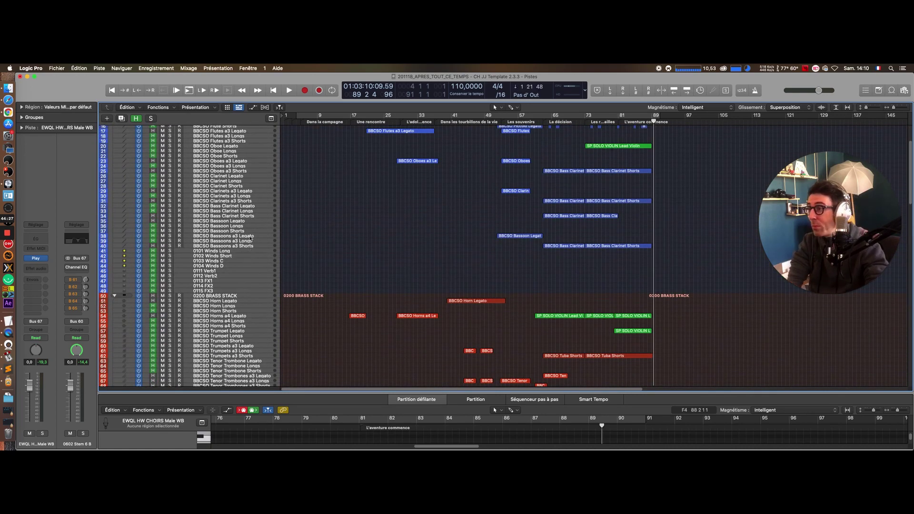
{"action": "scroll", "coordinate": [252, 224], "scroll_direction": "down", "scroll_amount": 1}
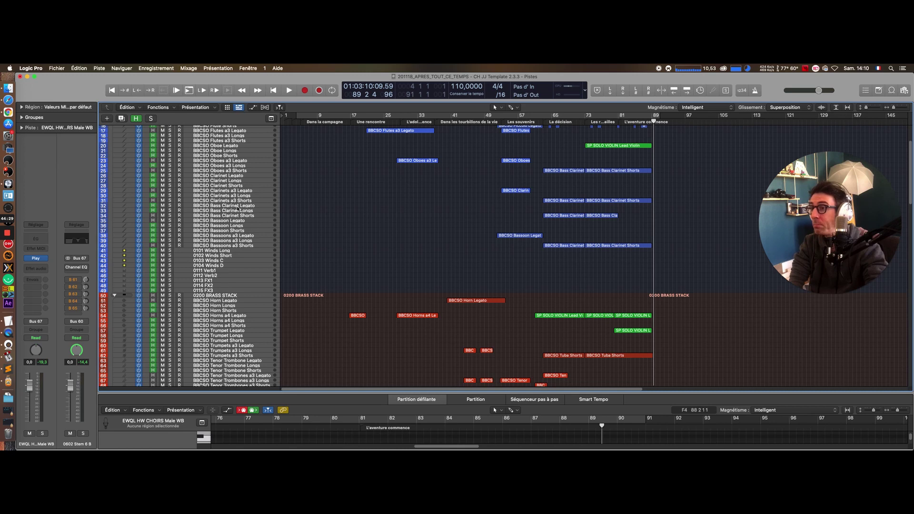
{"action": "scroll", "coordinate": [238, 229], "scroll_direction": "down", "scroll_amount": 6}
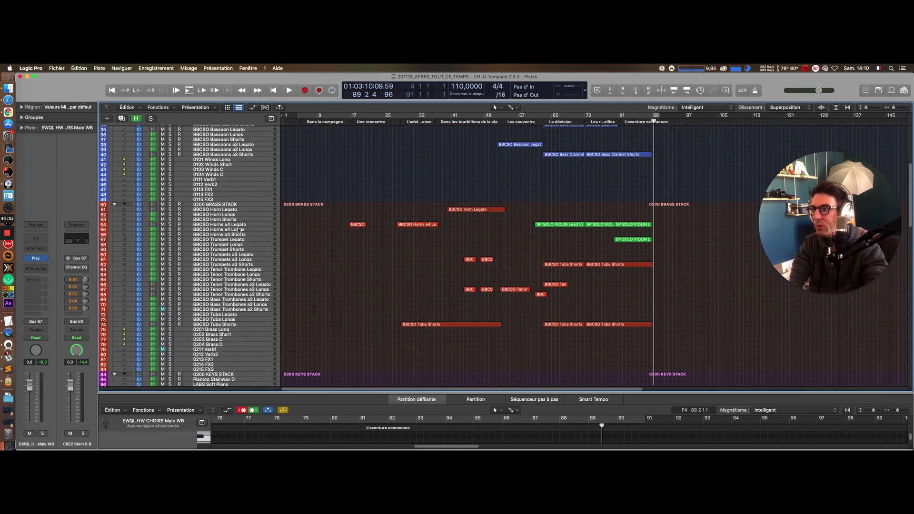
{"action": "scroll", "coordinate": [238, 230], "scroll_direction": "down", "scroll_amount": 4}
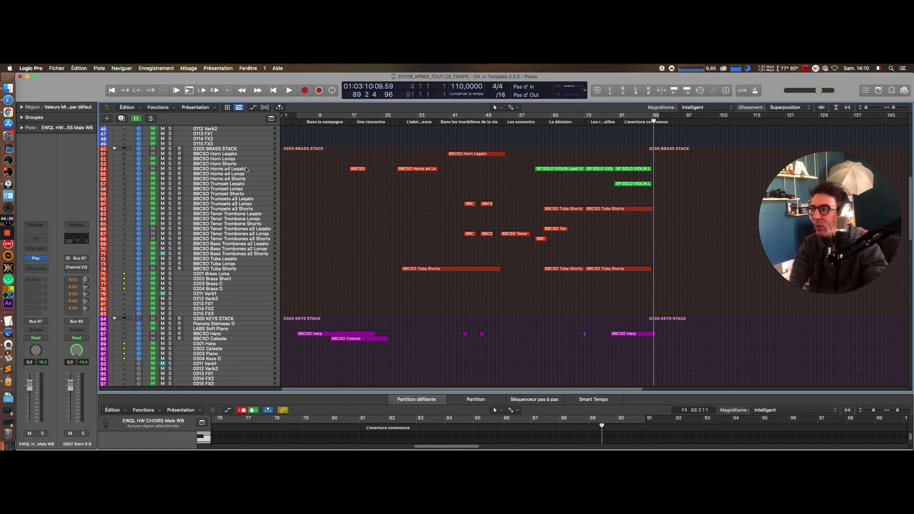
{"action": "scroll", "coordinate": [294, 212], "scroll_direction": "down", "scroll_amount": 3}
{"action": "scroll", "coordinate": [294, 212], "scroll_direction": "down", "scroll_amount": 15}
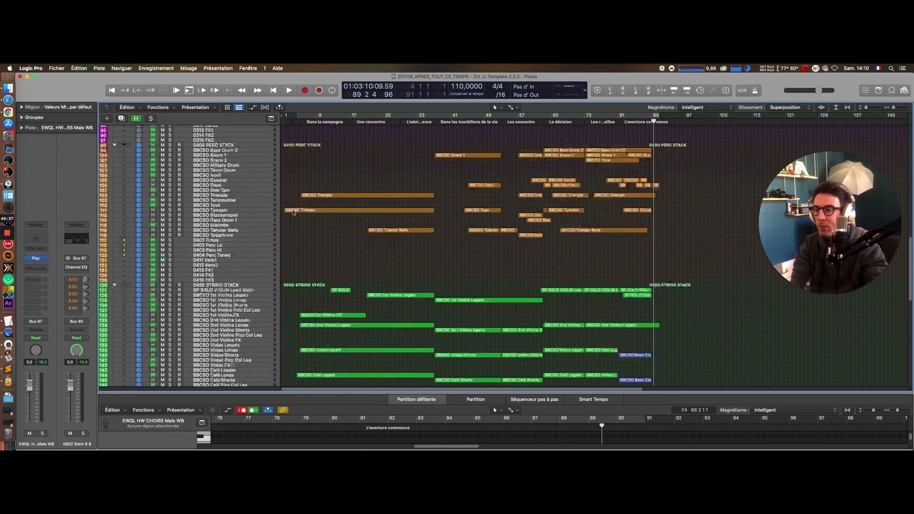
Step: Select the regions across the 0500 STRING STACK and examine them against the voices, percussion, keys, brass and wind tracks
{"action": "scroll", "coordinate": [294, 211], "scroll_direction": "down", "scroll_amount": 3}
{"action": "left_click_drag", "start_coordinate": [390, 156], "coordinate": [321, 153]}
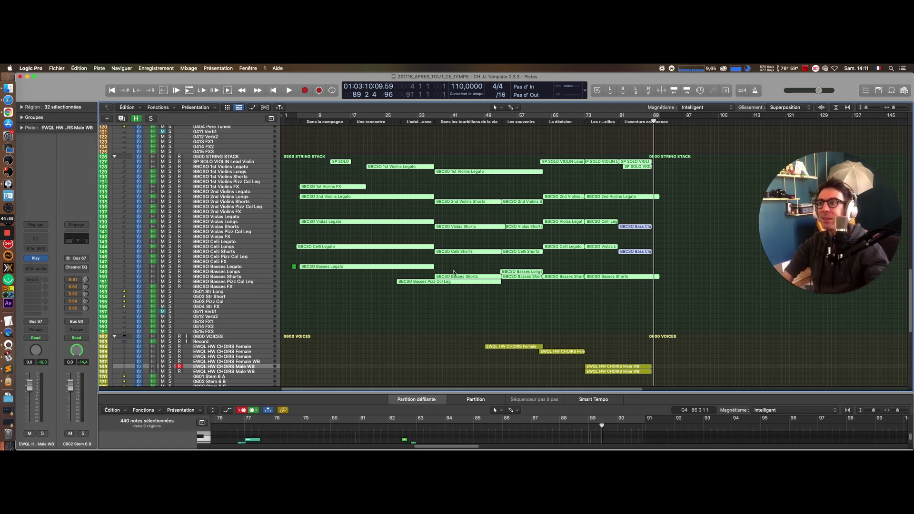
{"action": "scroll", "coordinate": [523, 312], "scroll_direction": "up", "scroll_amount": 3}
{"action": "scroll", "coordinate": [527, 314], "scroll_direction": "up", "scroll_amount": 20}
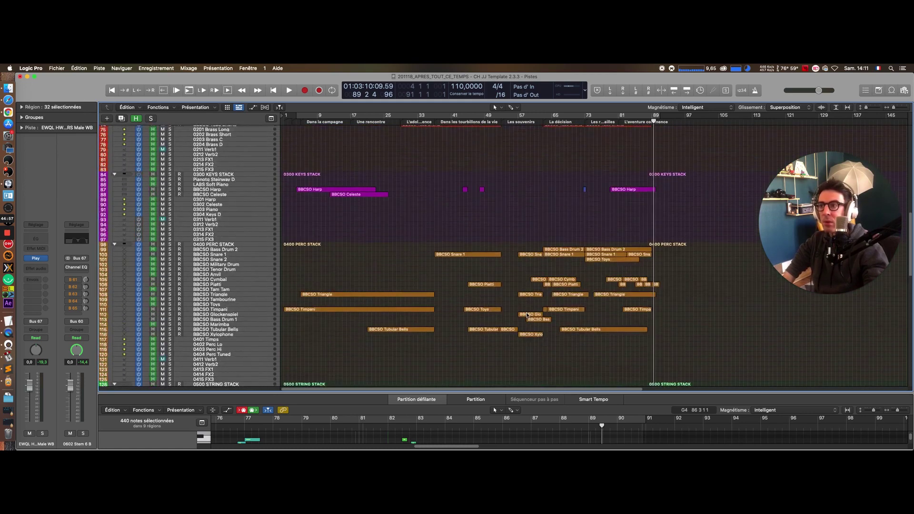
{"action": "scroll", "coordinate": [527, 315], "scroll_direction": "down", "scroll_amount": 20}
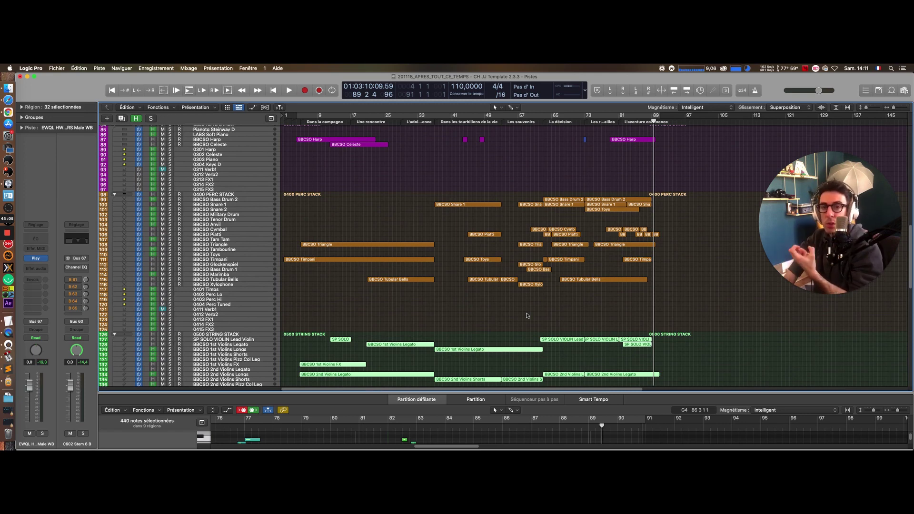
{"action": "scroll", "coordinate": [528, 285], "scroll_direction": "down", "scroll_amount": 5}
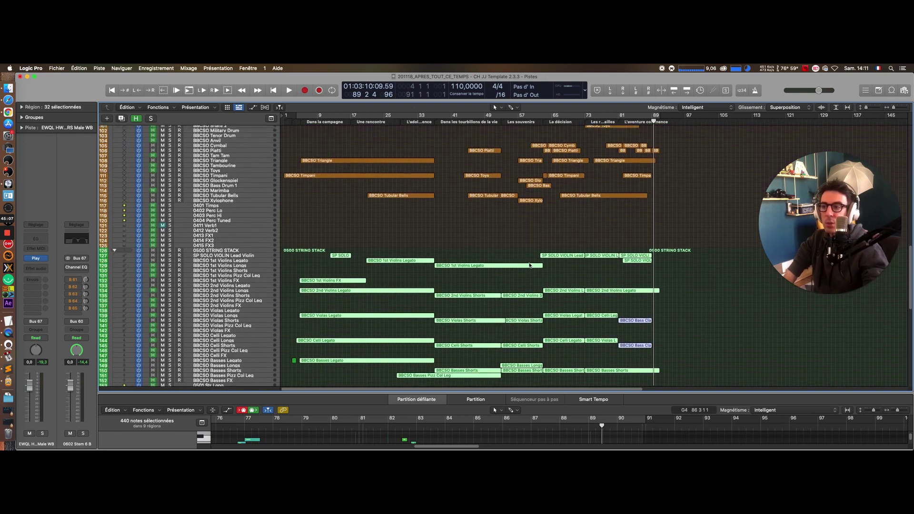
{"action": "scroll", "coordinate": [529, 265], "scroll_direction": "up", "scroll_amount": 20}
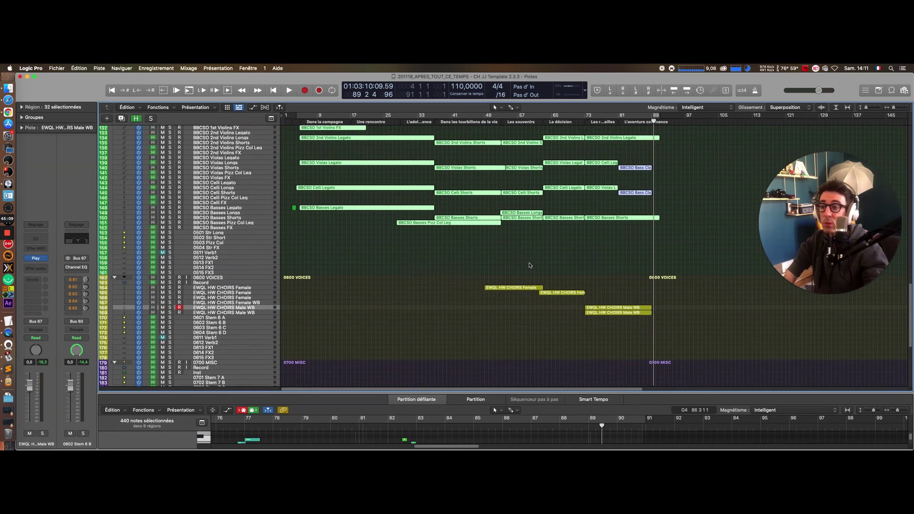
{"action": "scroll", "coordinate": [530, 265], "scroll_direction": "down", "scroll_amount": 20}
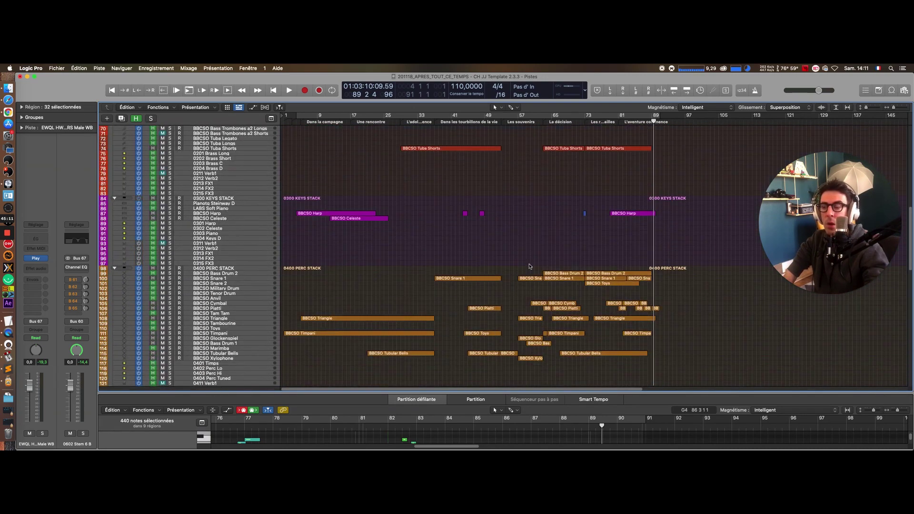
{"action": "scroll", "coordinate": [530, 268], "scroll_direction": "up", "scroll_amount": 7}
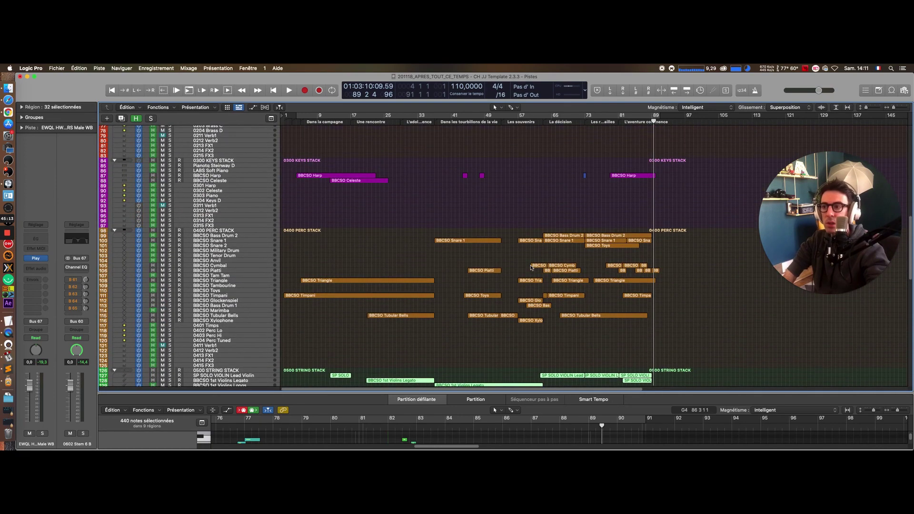
{"action": "scroll", "coordinate": [530, 268], "scroll_direction": "up", "scroll_amount": 20}
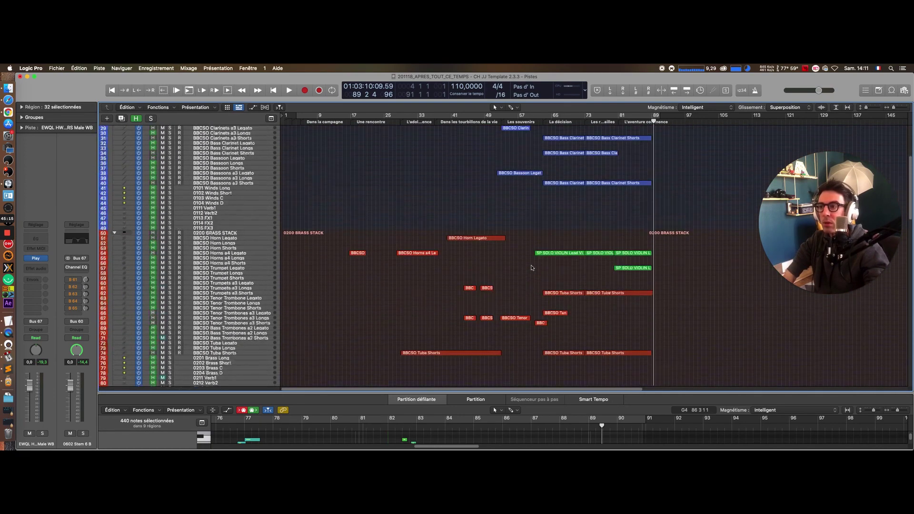